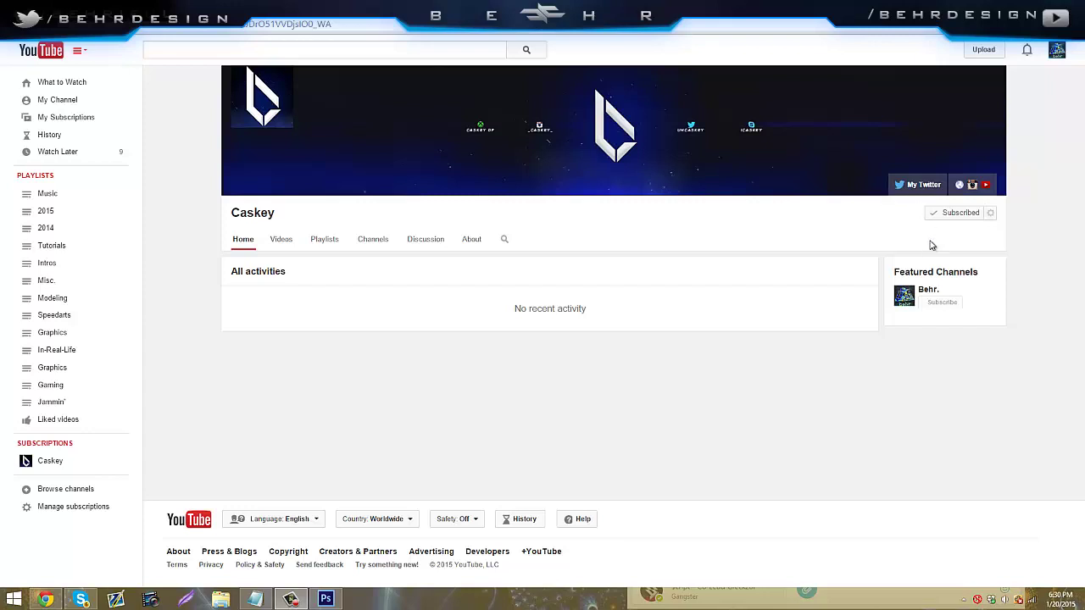
- Switch to Photoshop and bring up the BehrsLayout-Recovered.psd document
click(912, 306)
mouse_move(312, 595)
click(325, 600)
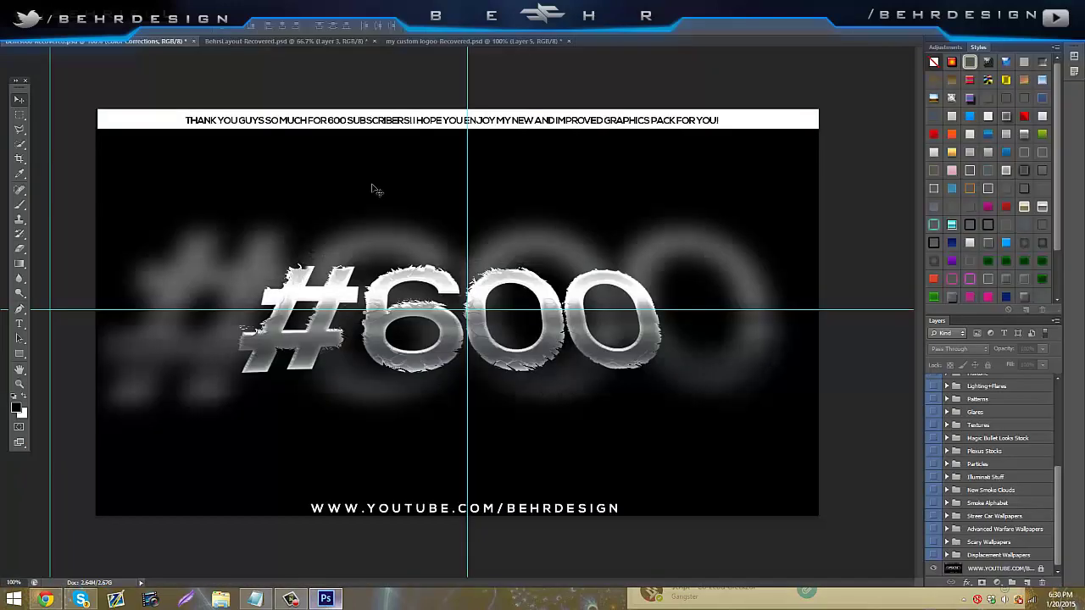
click(232, 45)
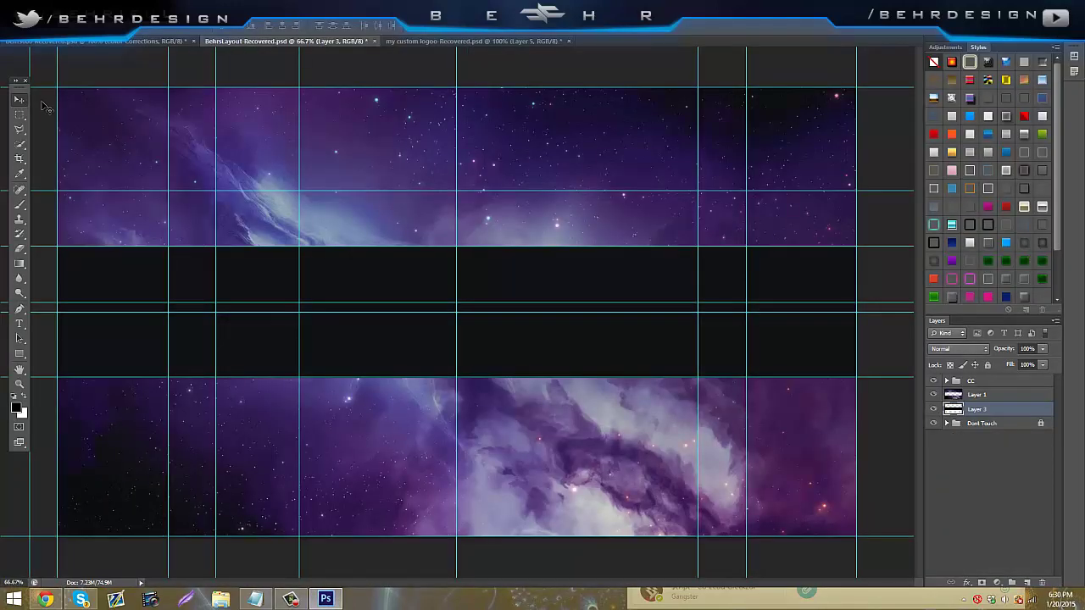
- Add a new layer above Layer 3 and set the foreground colour to a bright, fully saturated blue for the Brush
click(1026, 581)
click(19, 204)
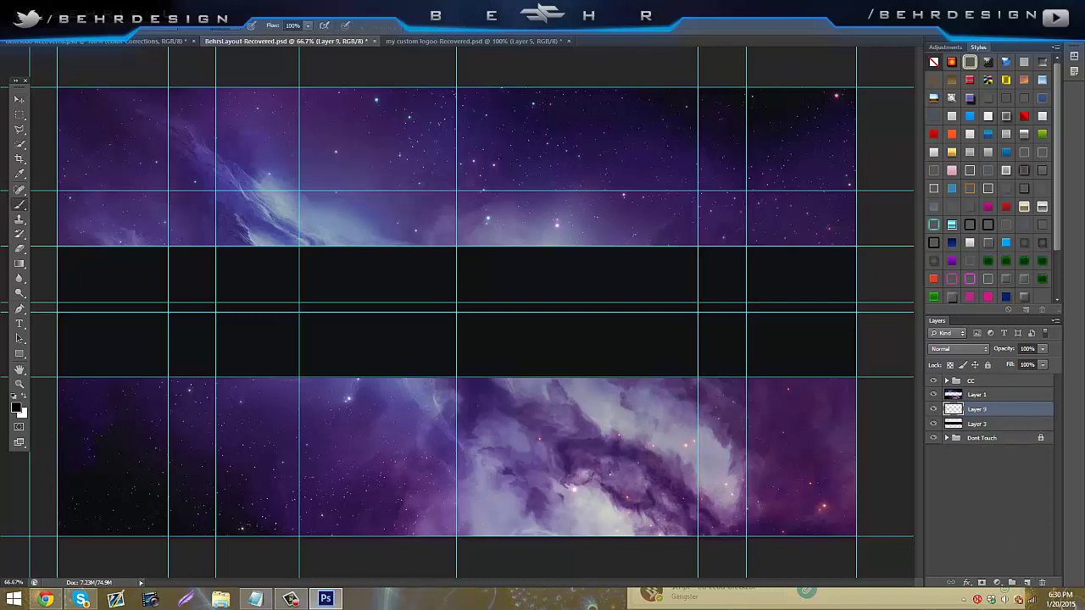
click(16, 408)
click(892, 306)
drag(864, 300, 942, 244)
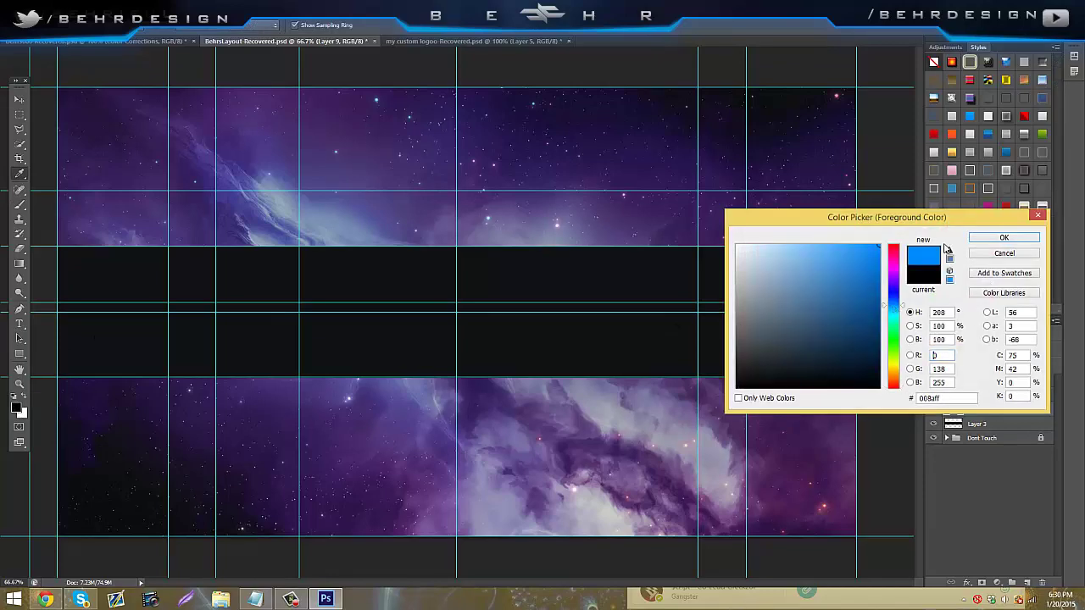
drag(895, 301, 896, 304)
click(1003, 237)
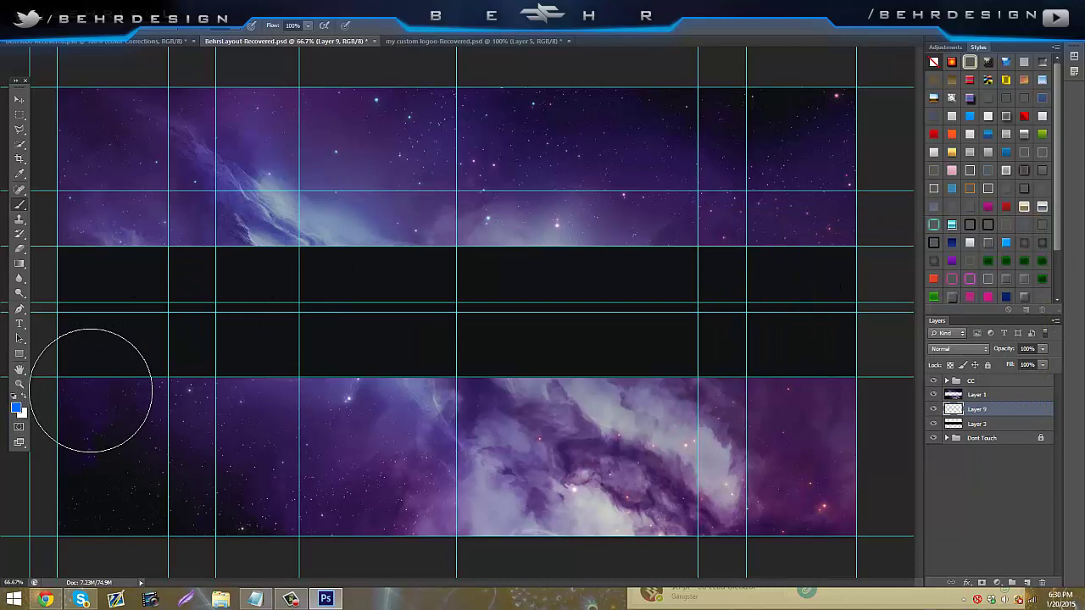
- Brush a soft blue glow along the lower edge of the dark middle band and lower the layer's opacity to about 72%
mouse_move(92, 389)
mouse_down()
mouse_move(472, 412)
mouse_move(600, 387)
mouse_move(882, 410)
mouse_up()
click(1042, 348)
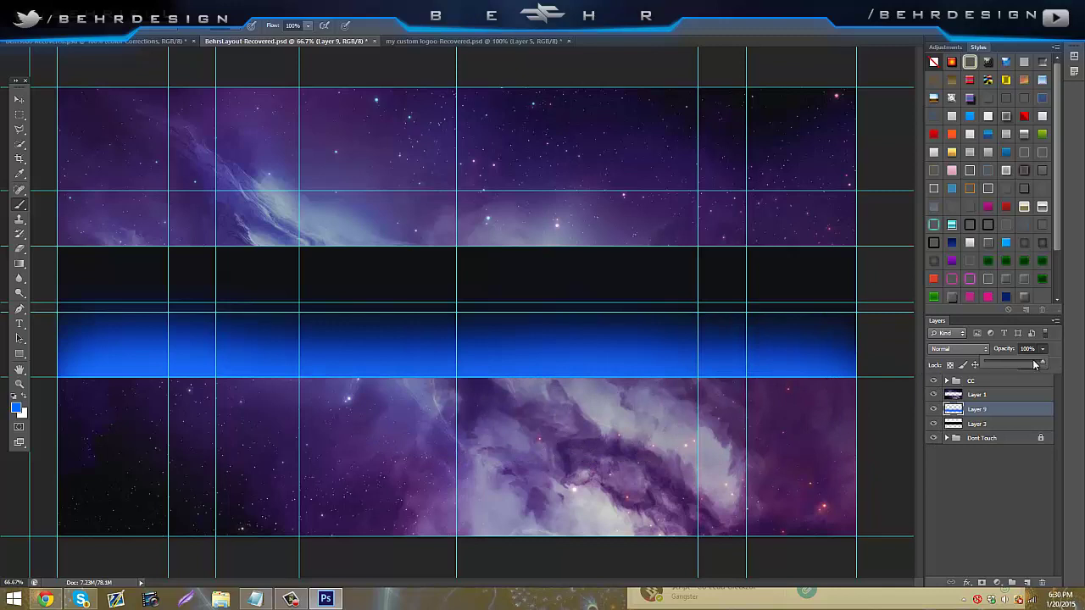
drag(1017, 363, 1023, 363)
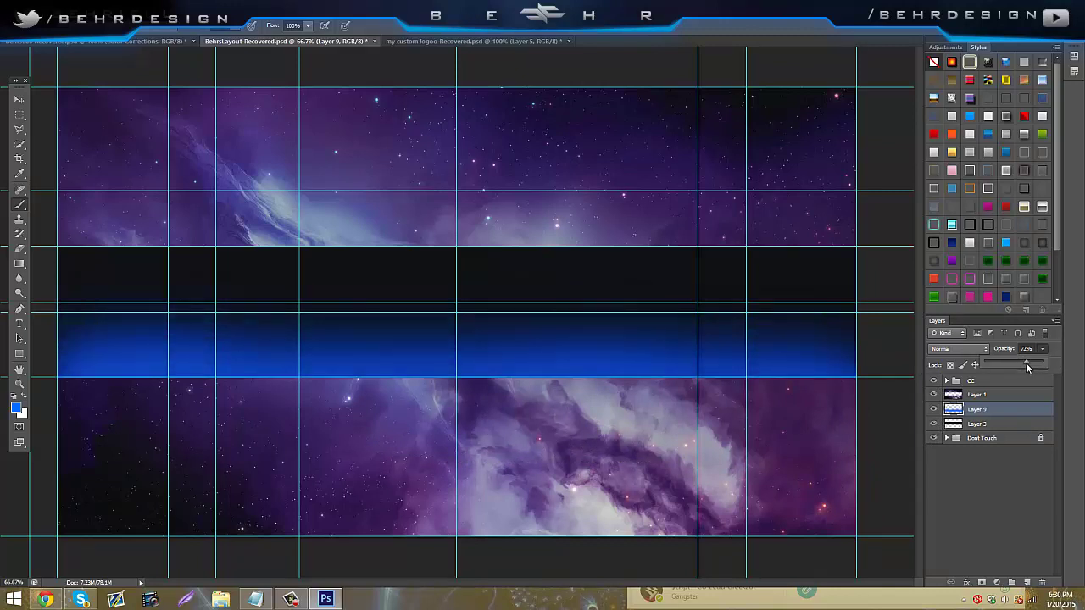
- Copy the "Frat Pack - Liloh's CC" group from Color Corrections in the #600 graphics pack document into the layout, above Layer 9
click(128, 42)
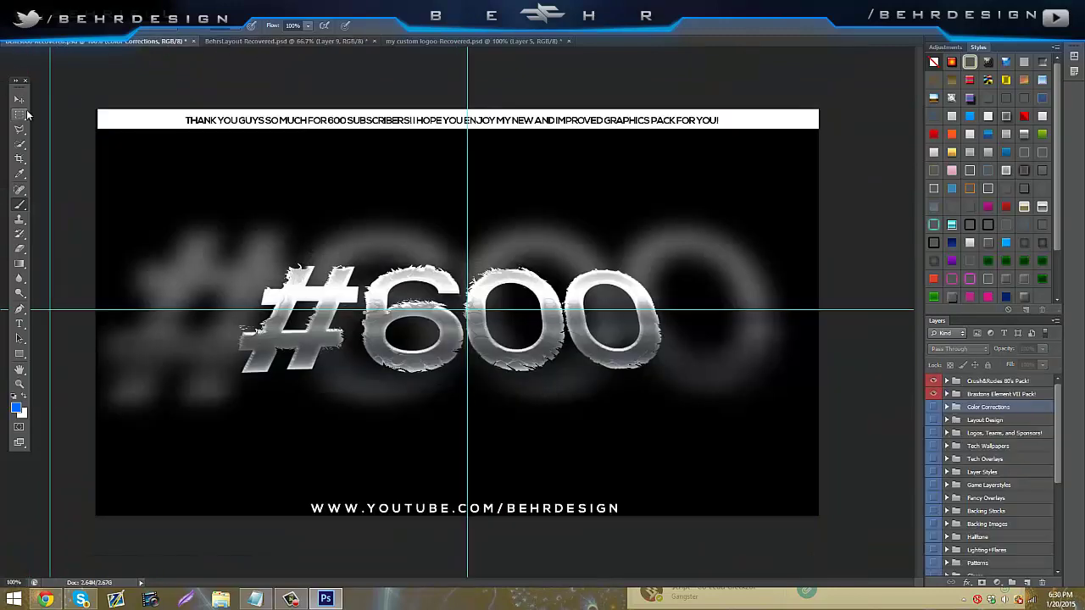
click(19, 99)
click(946, 407)
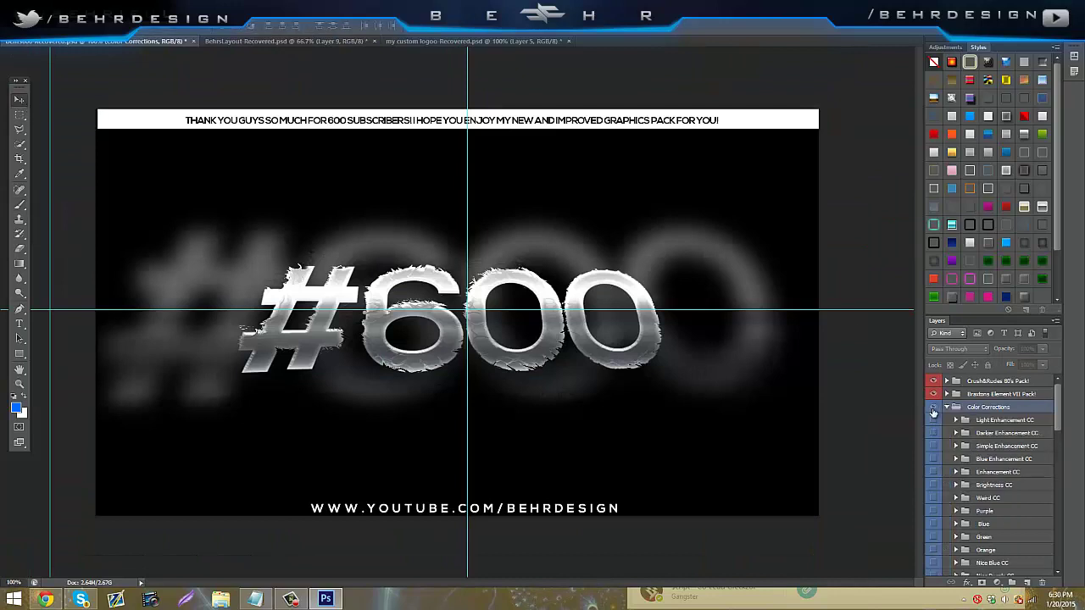
scroll(965, 480, down, 5)
scroll(965, 479, down, 4)
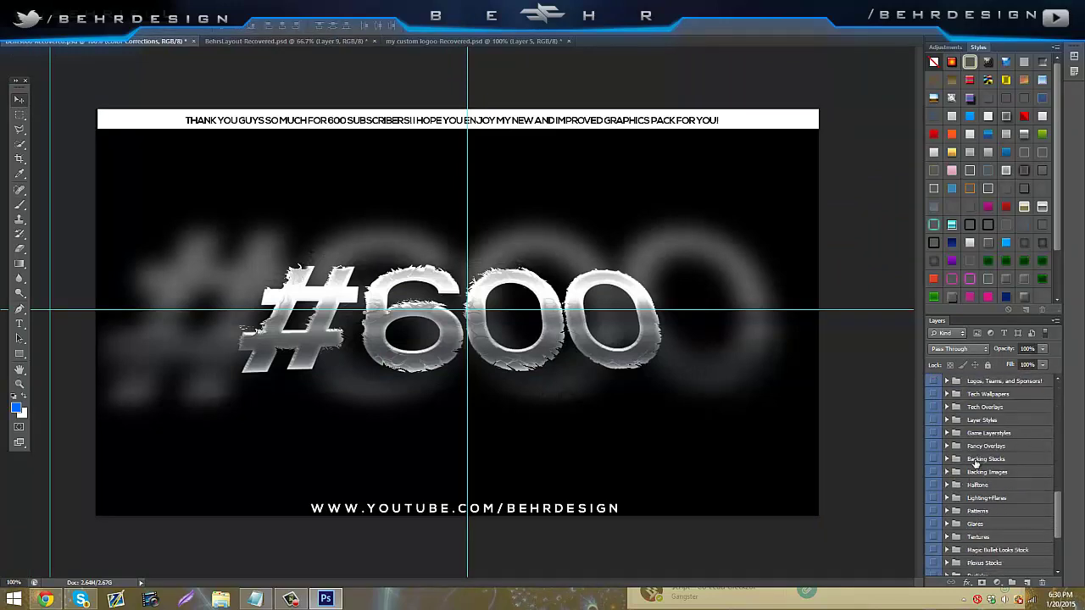
click(1042, 406)
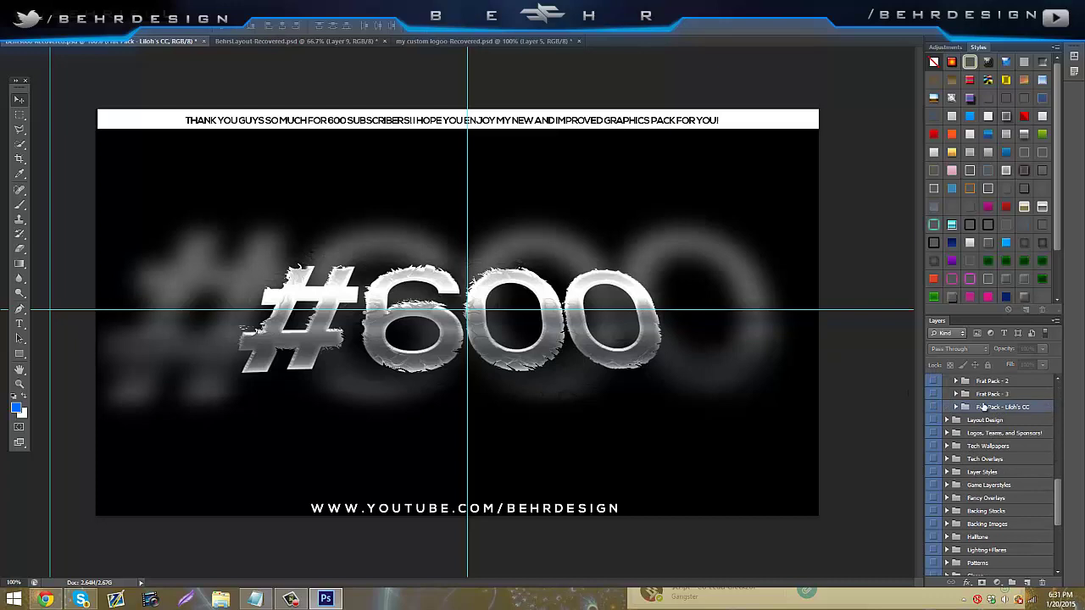
drag(359, 58, 489, 277)
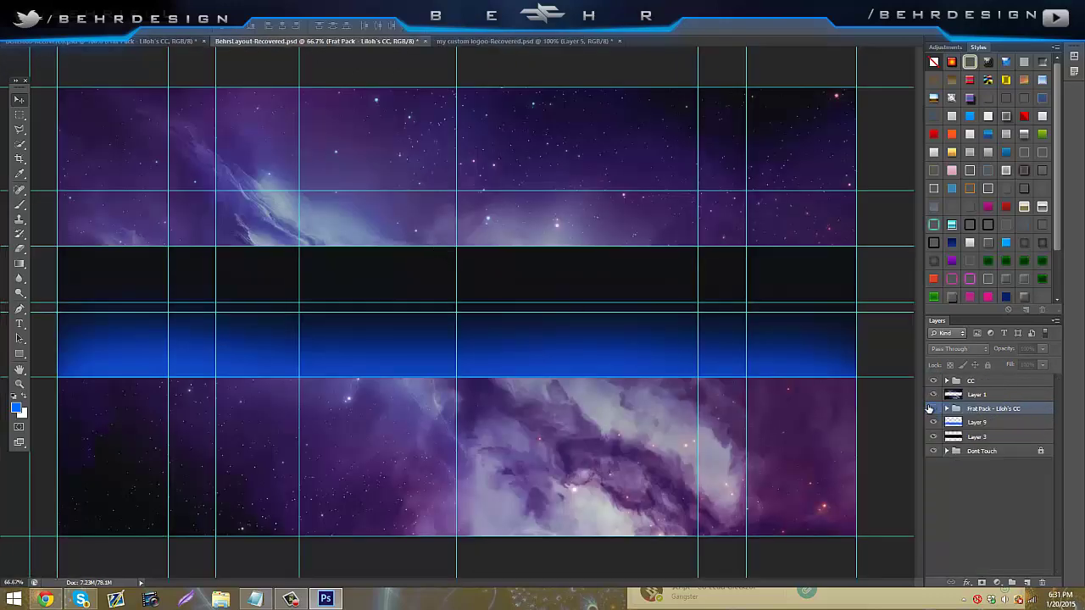
- Set the visible Frat Pack - Liloh's CC group to about 65% opacity and Layer 9 to 58% opacity
click(1042, 348)
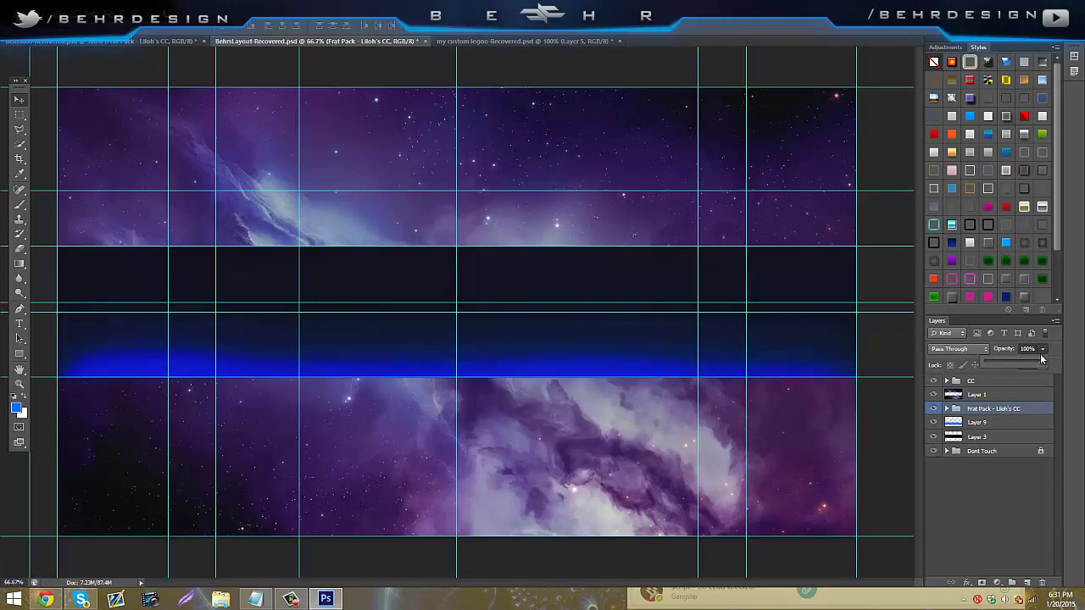
drag(1044, 363, 1019, 368)
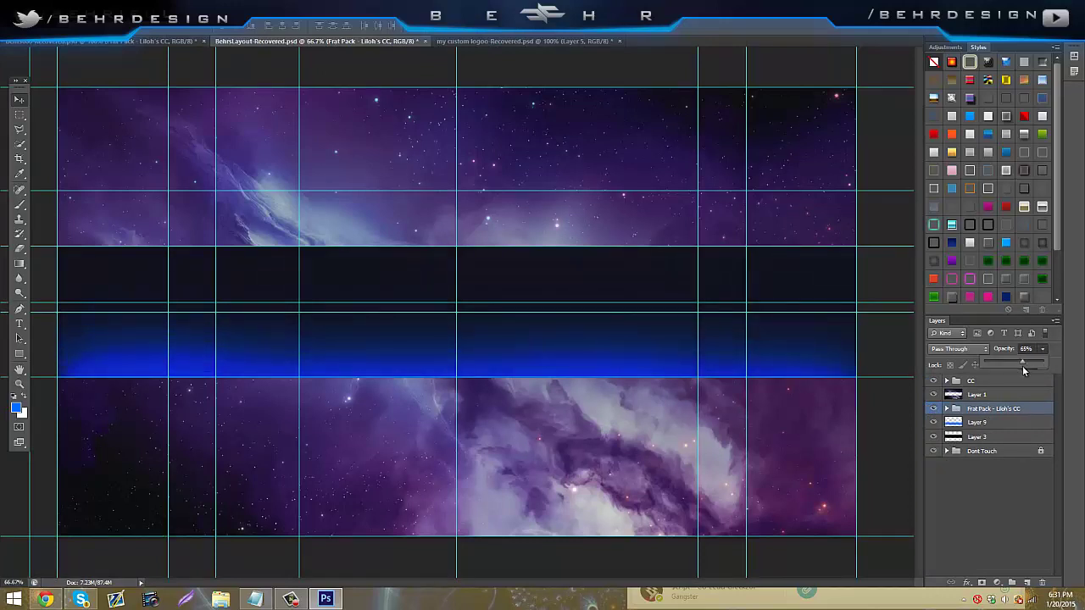
click(1000, 423)
click(1043, 350)
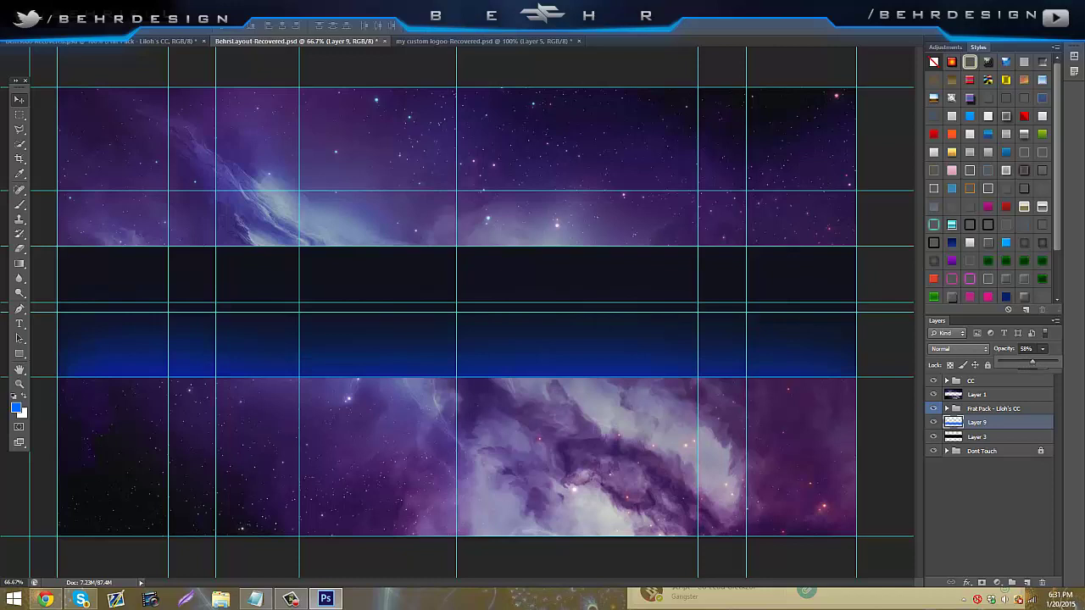
- Check the blue glow with the guides hidden, and show the guides again
key(ctrl+;)
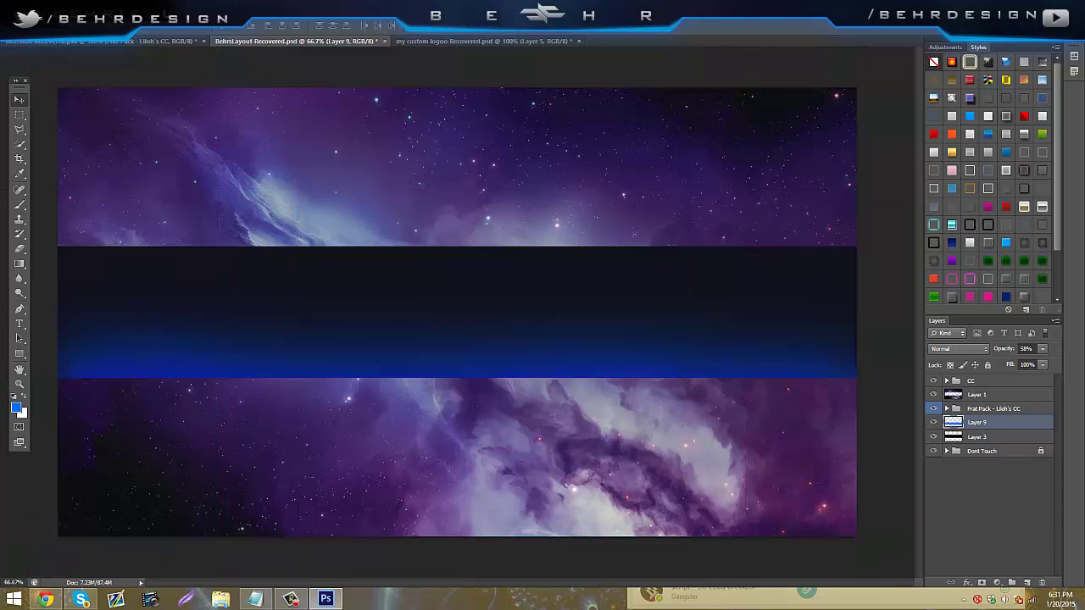
key(z)
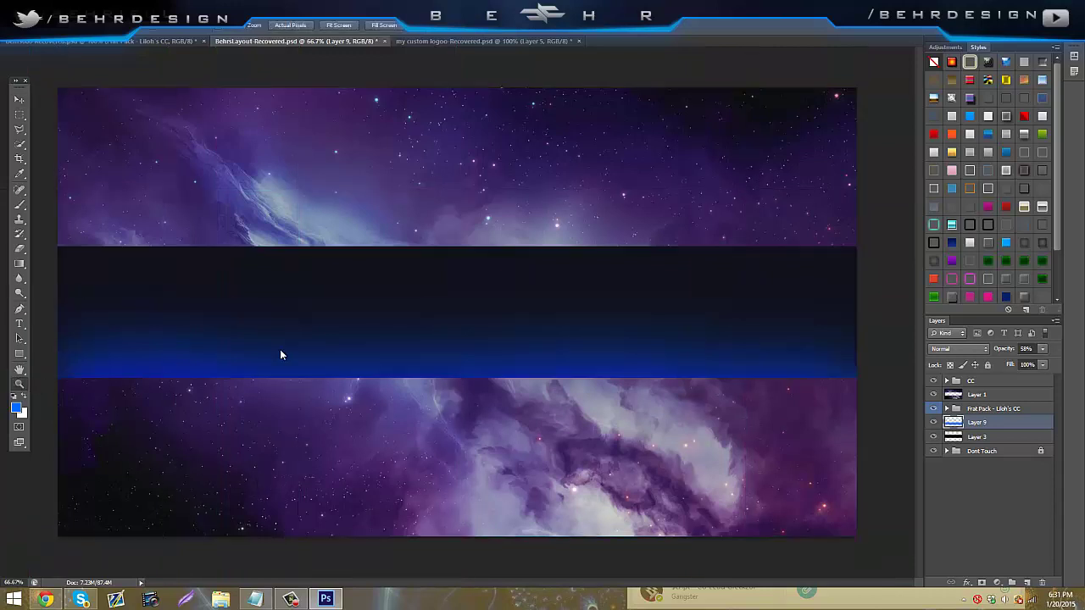
click(430, 313)
key(ctrl+h)
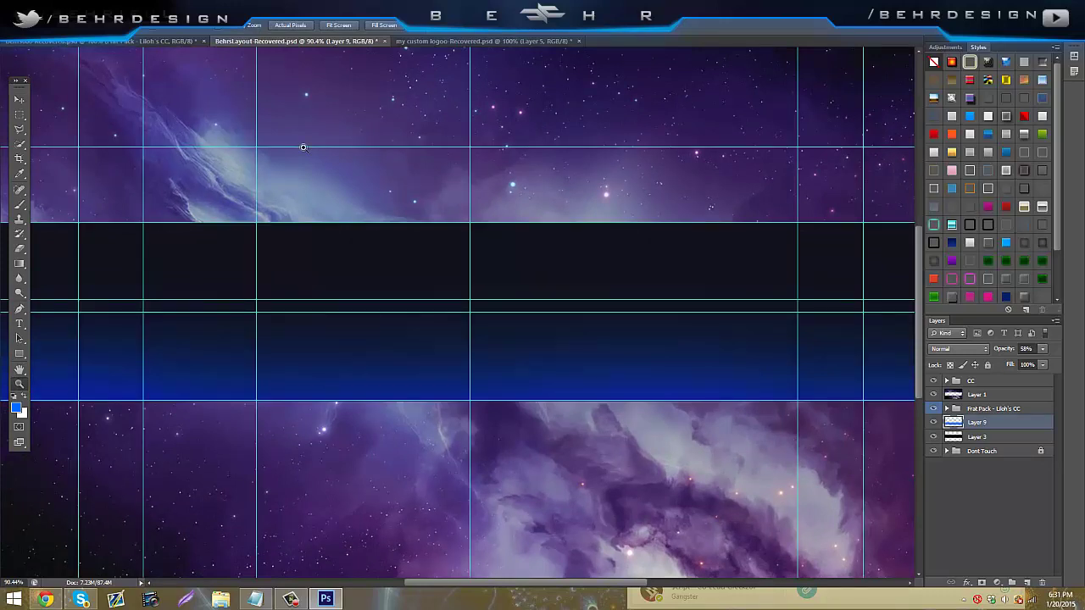
- Copy the bear logo from the custom logo document into the layout and centre it on the dark middle band
click(399, 42)
key(v)
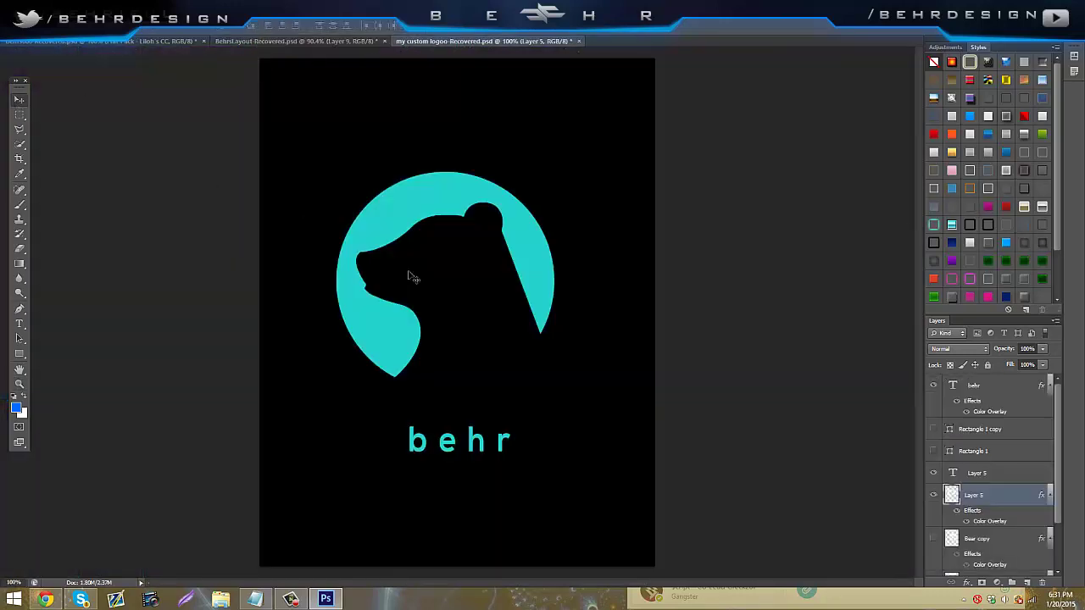
drag(411, 274, 521, 434)
key(ctrl+t)
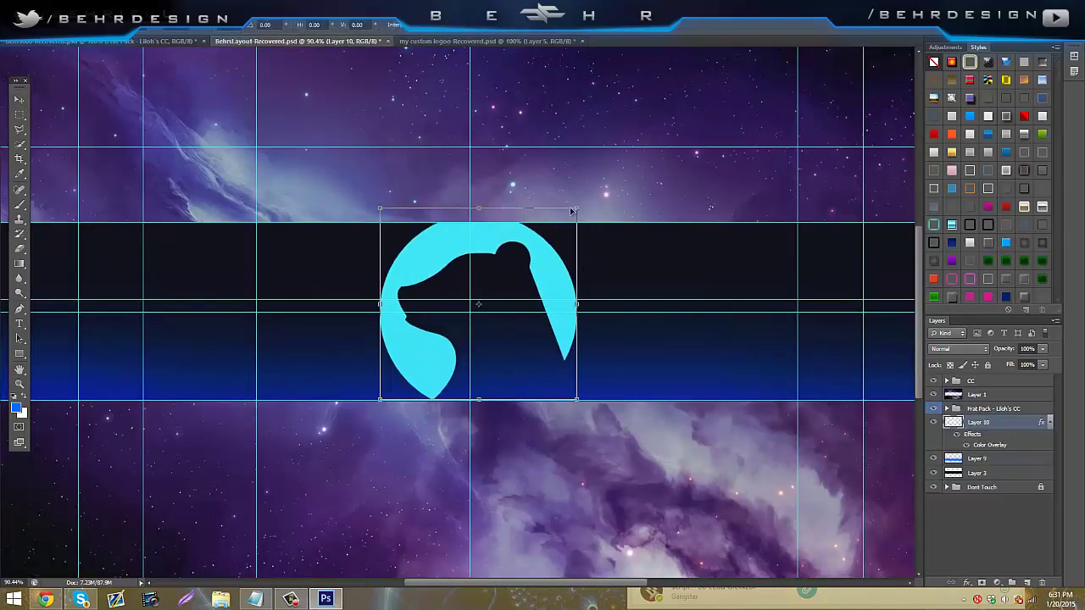
click(577, 209)
key(ctrl+z)
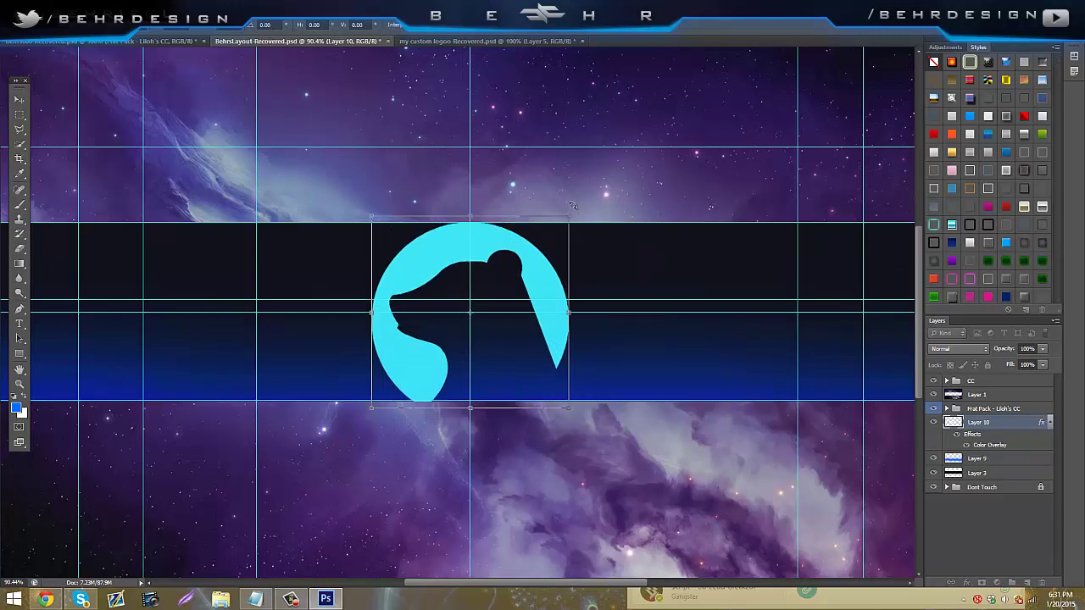
click(19, 99)
click(492, 224)
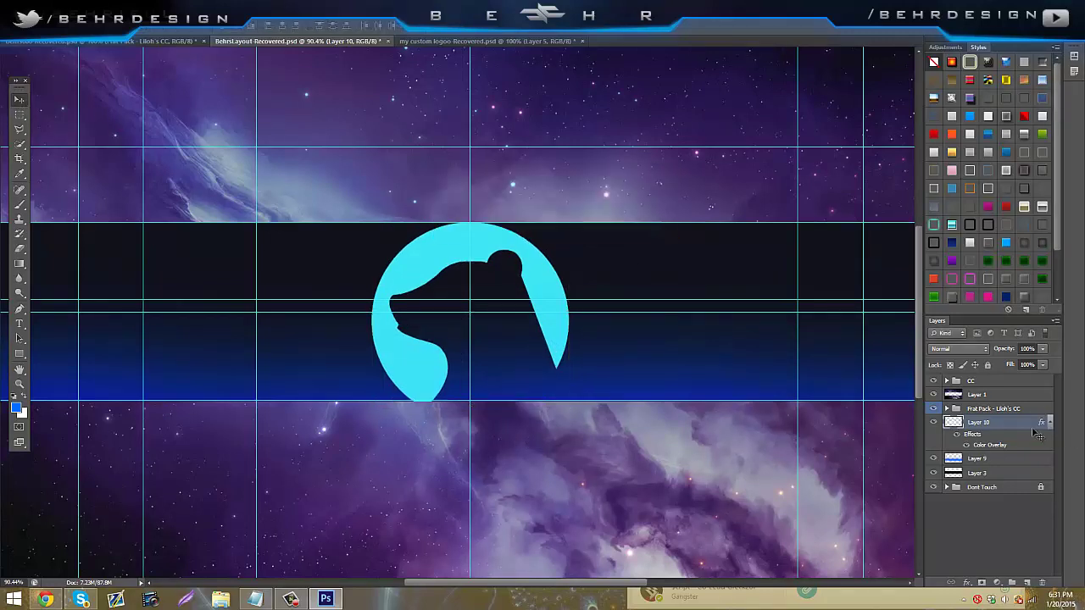
- Hide the Frat Pack - Liloh's CC group, scale the bear logo down to under half size and recentre it on the band
click(933, 409)
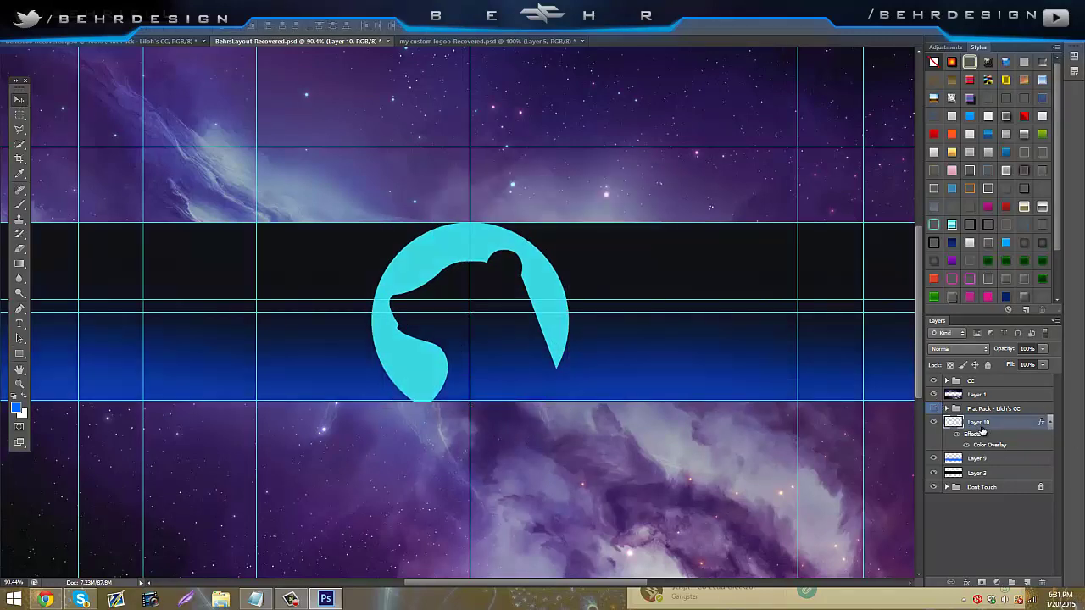
key(ctrl+t)
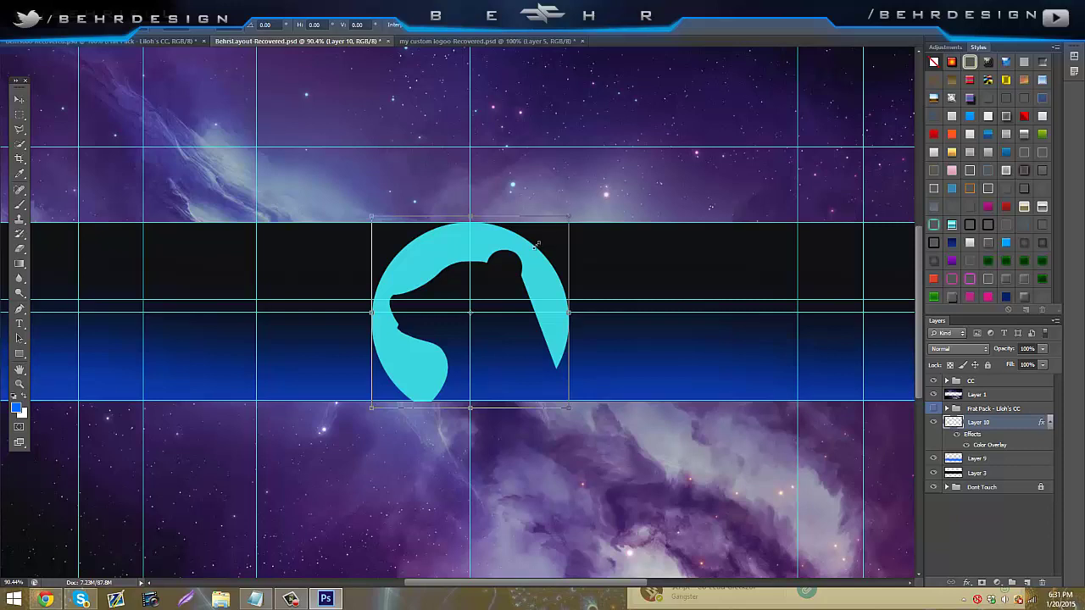
drag(536, 245, 486, 267)
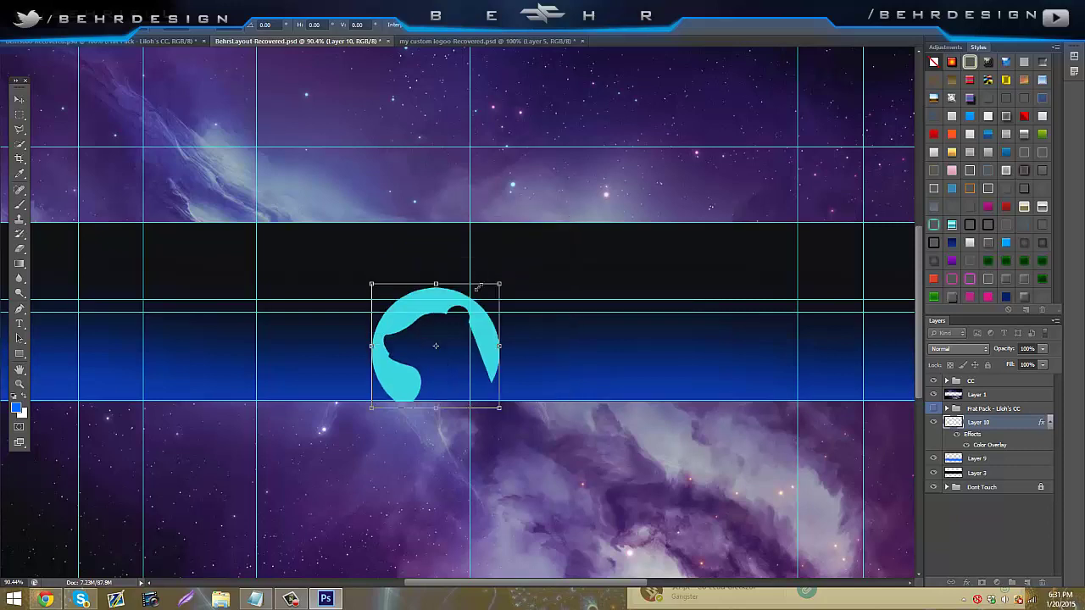
drag(446, 304, 444, 303)
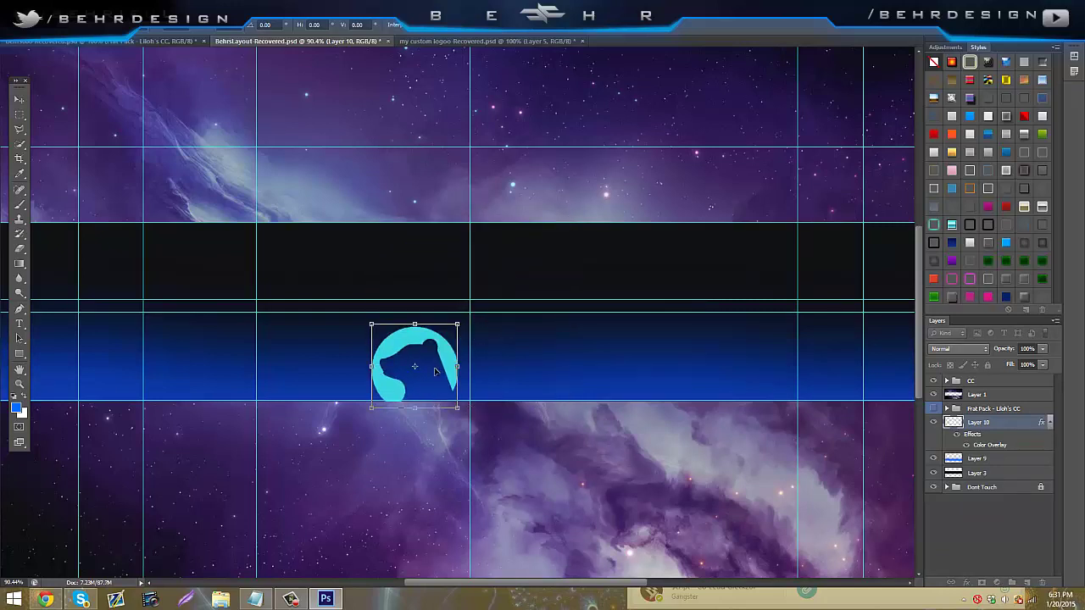
drag(430, 373, 487, 311)
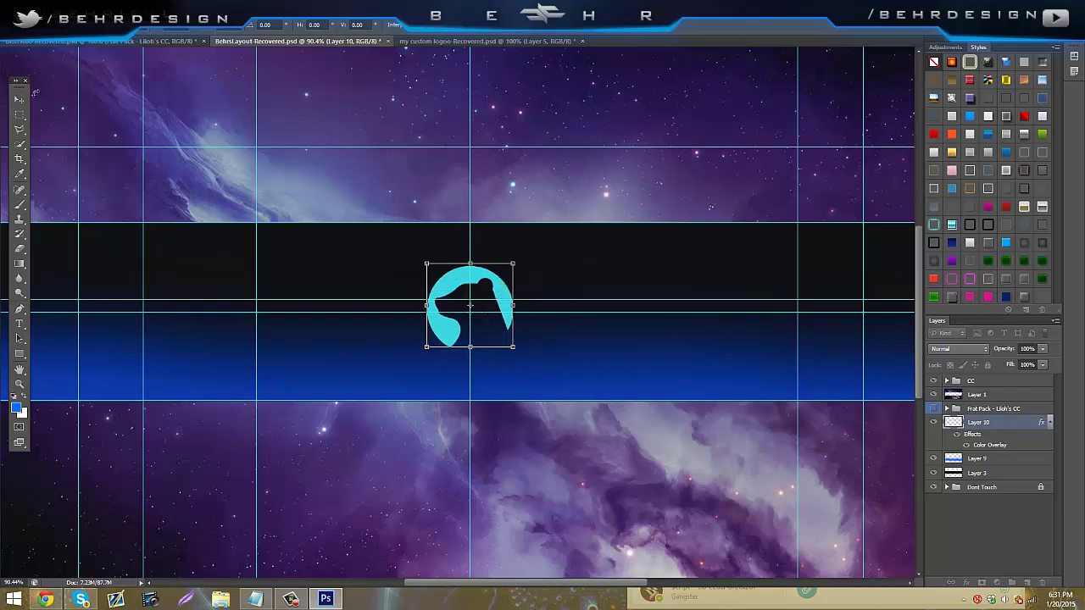
click(20, 99)
click(493, 223)
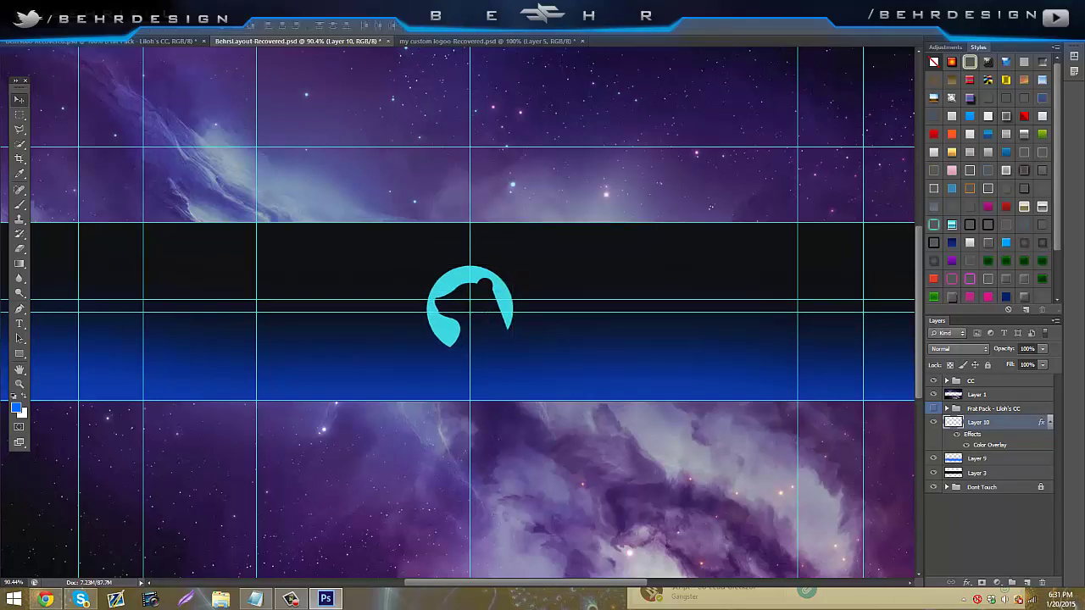
- Apply the white style preset with Bevel & Emboss, Stroke and Drop Shadow to the bear logo, and hide the guides
click(1024, 297)
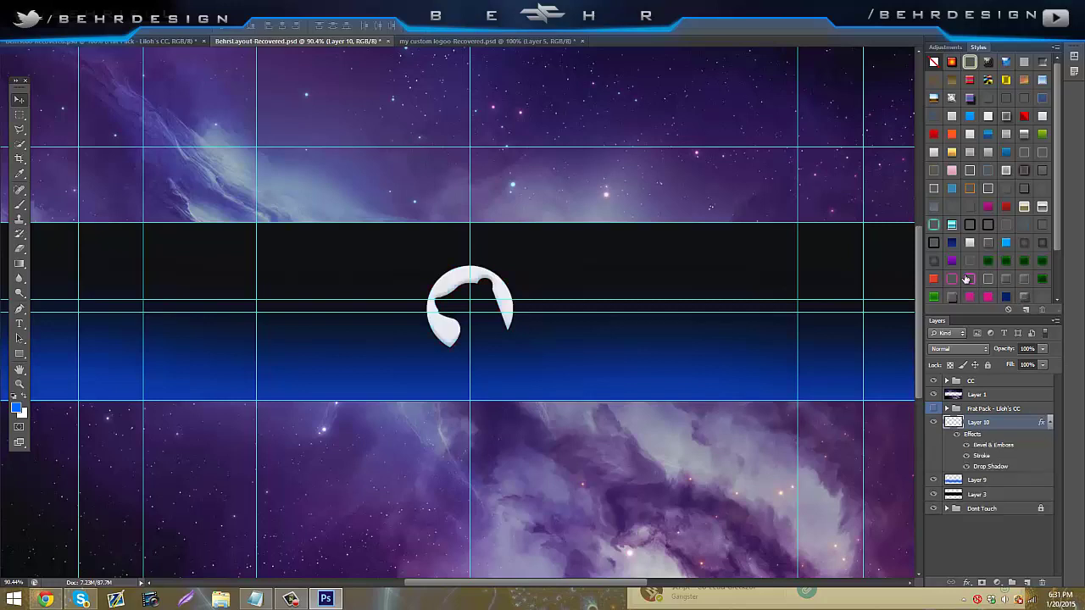
key(ctrl+semicolon)
- Examine the Layer Styles group in the #600 graphics pack document and return to the layout
click(149, 40)
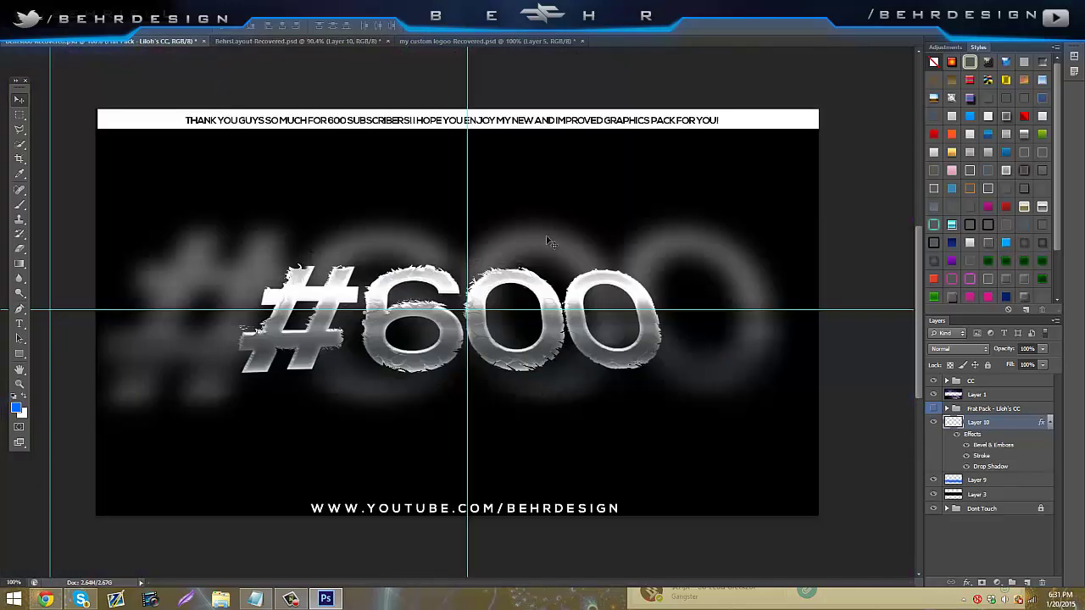
scroll(985, 458, down, 5)
scroll(986, 457, down, 6)
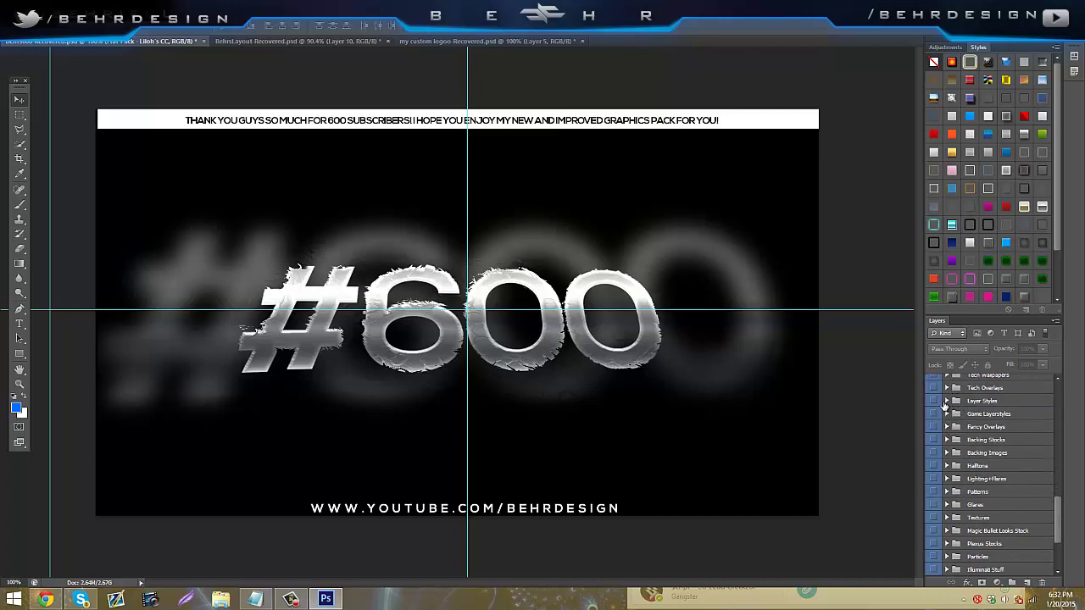
click(947, 400)
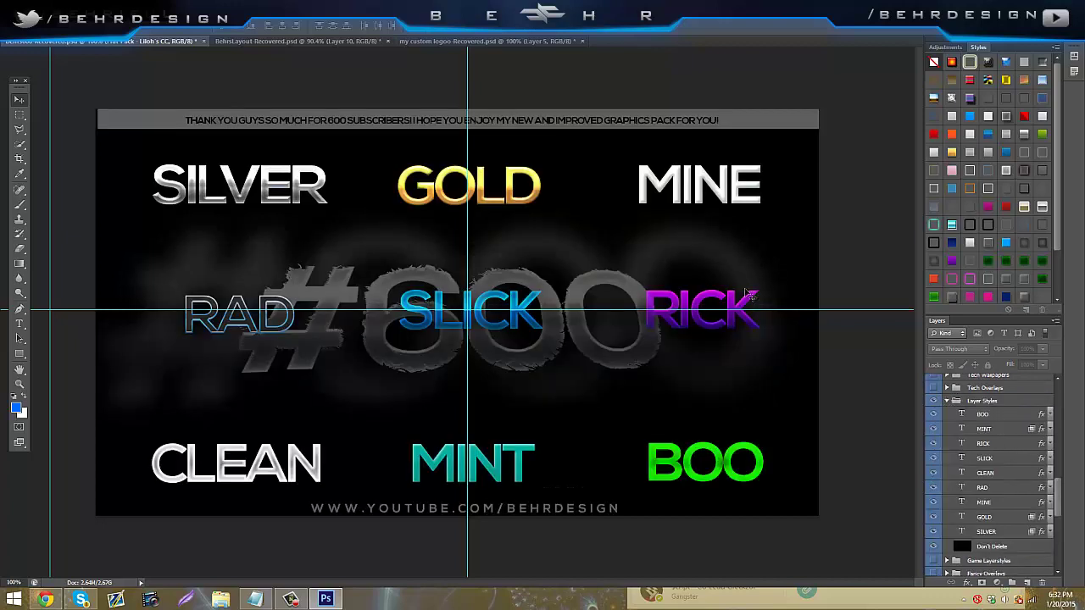
click(310, 41)
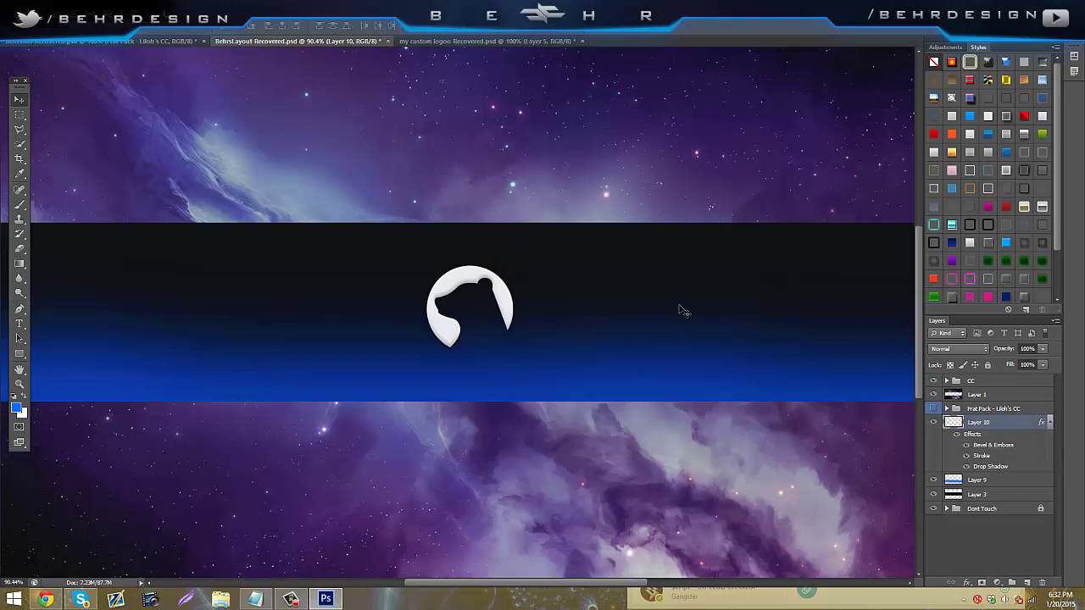
- Add a new layer below the bear logo and paint a soft round blue brush glow centred behind the logo
click(1010, 482)
click(1027, 582)
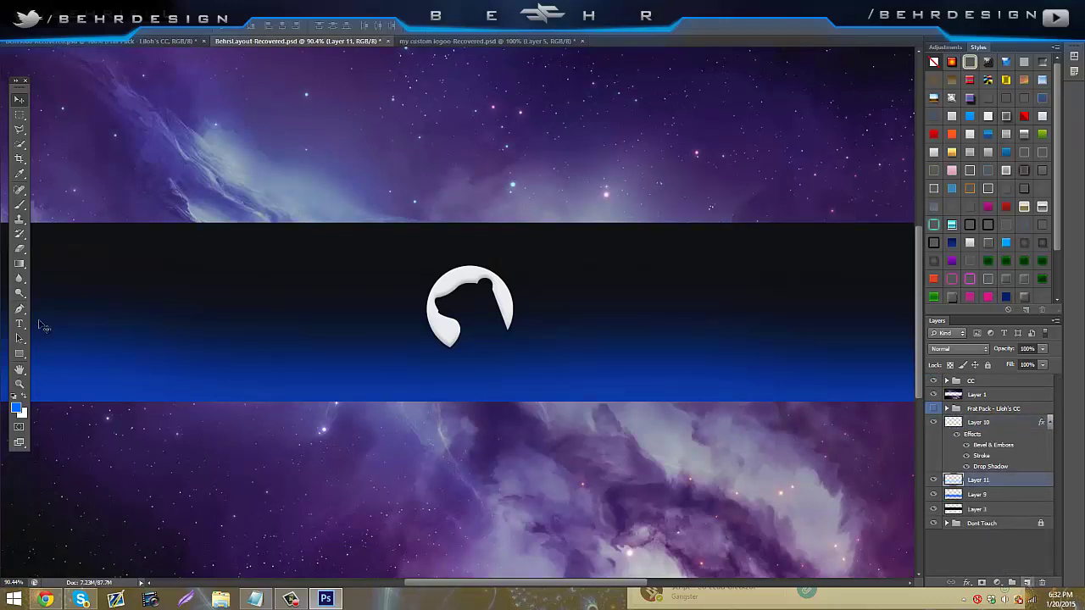
click(20, 205)
click(45, 26)
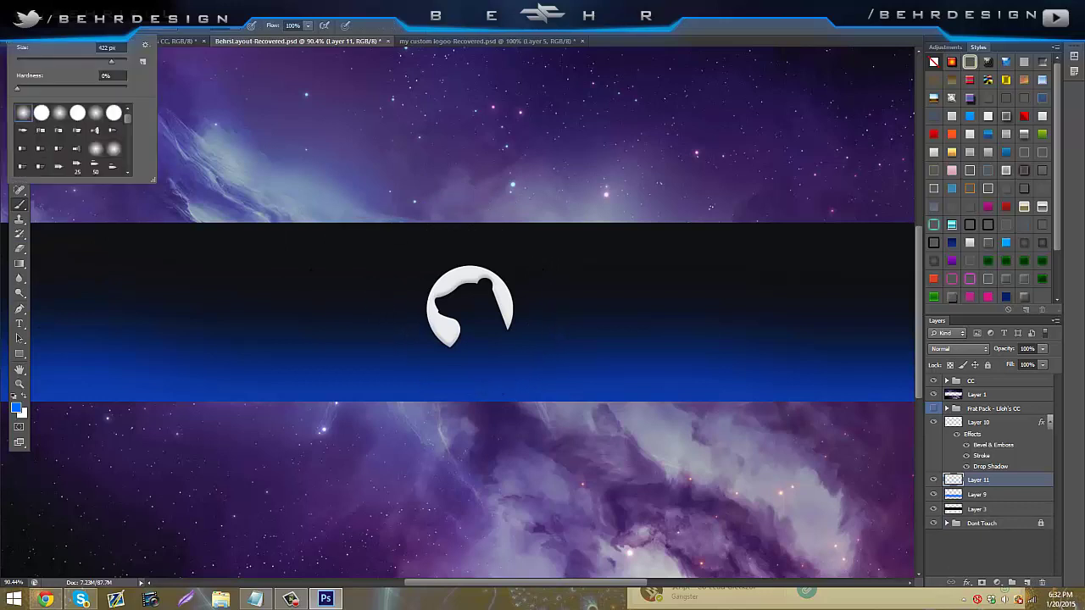
drag(107, 65, 104, 64)
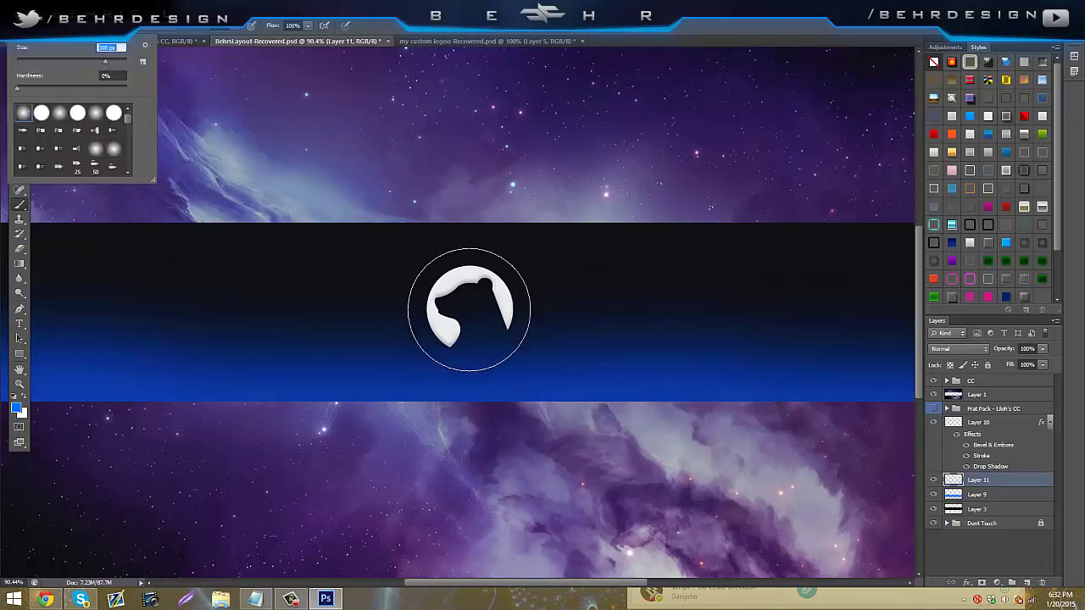
click(469, 309)
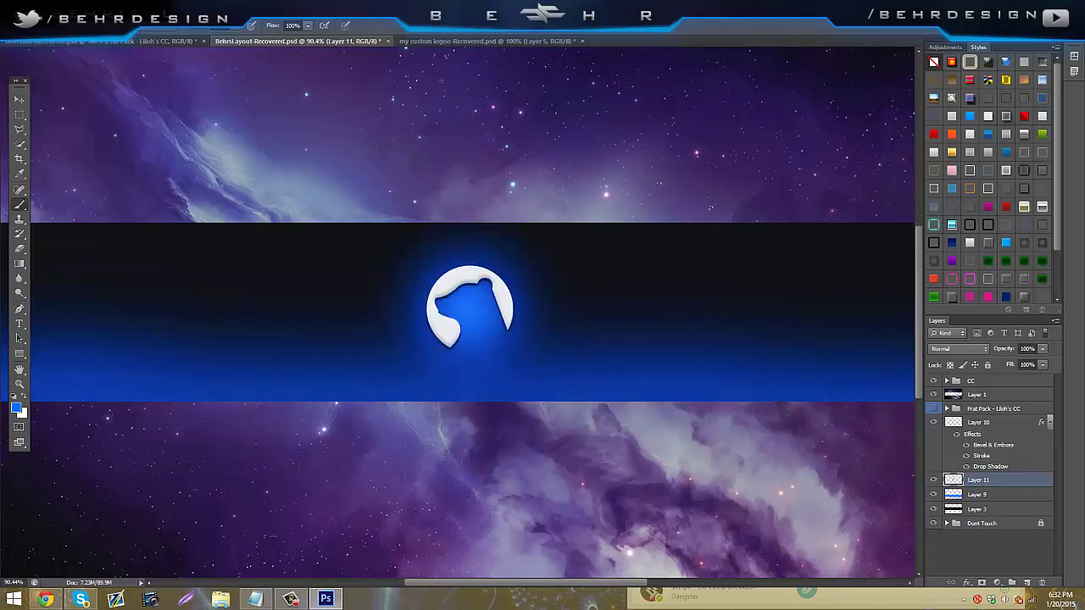
- Show the Frat Pack - Liloh's CC group again and lower the blue glow layer's opacity to 39%
click(1041, 348)
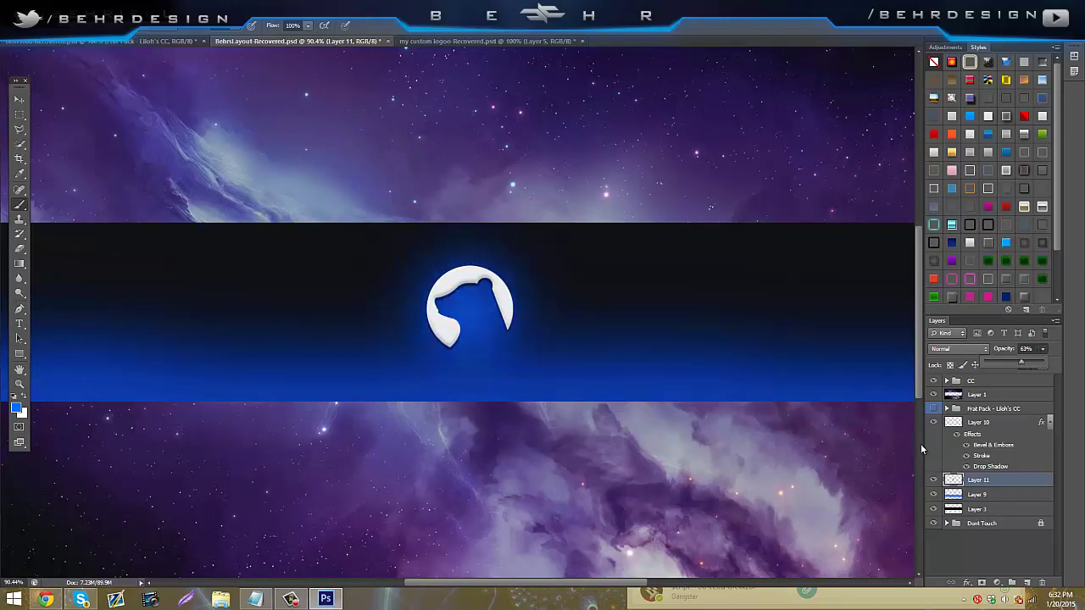
click(933, 409)
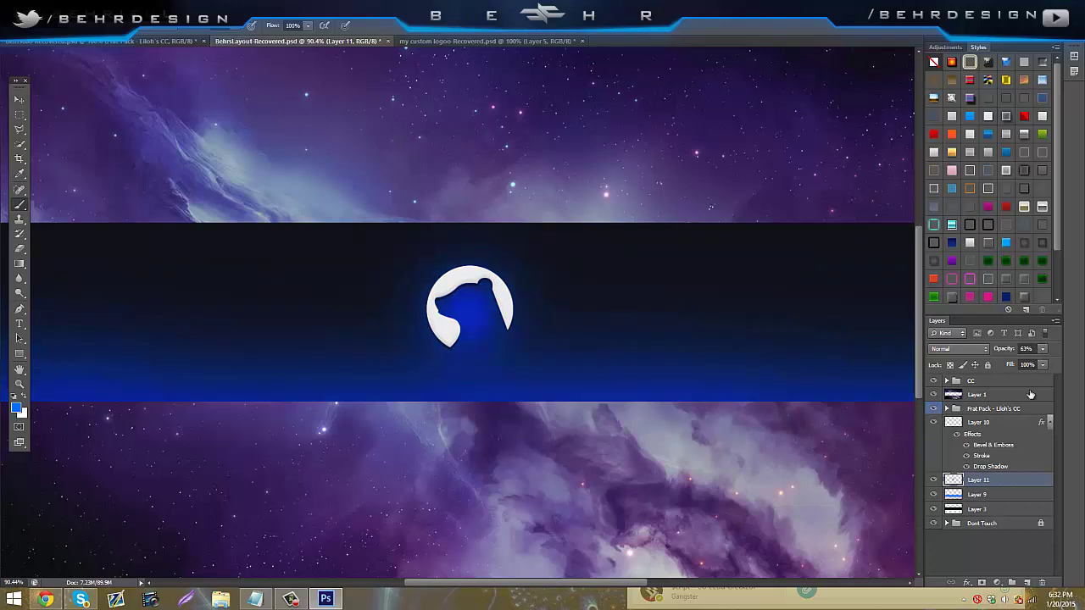
drag(1042, 352, 1021, 367)
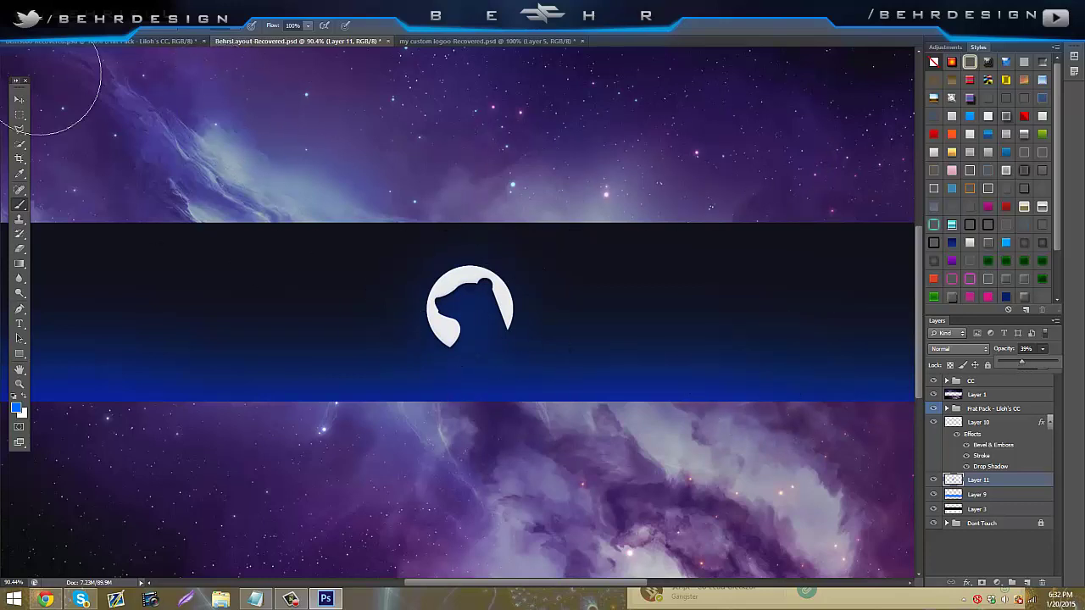
- Switch to the #600 graphics pack document, collapse its Color Corrections group, and hide and collapse its Layer Styles group
click(93, 39)
key(m)
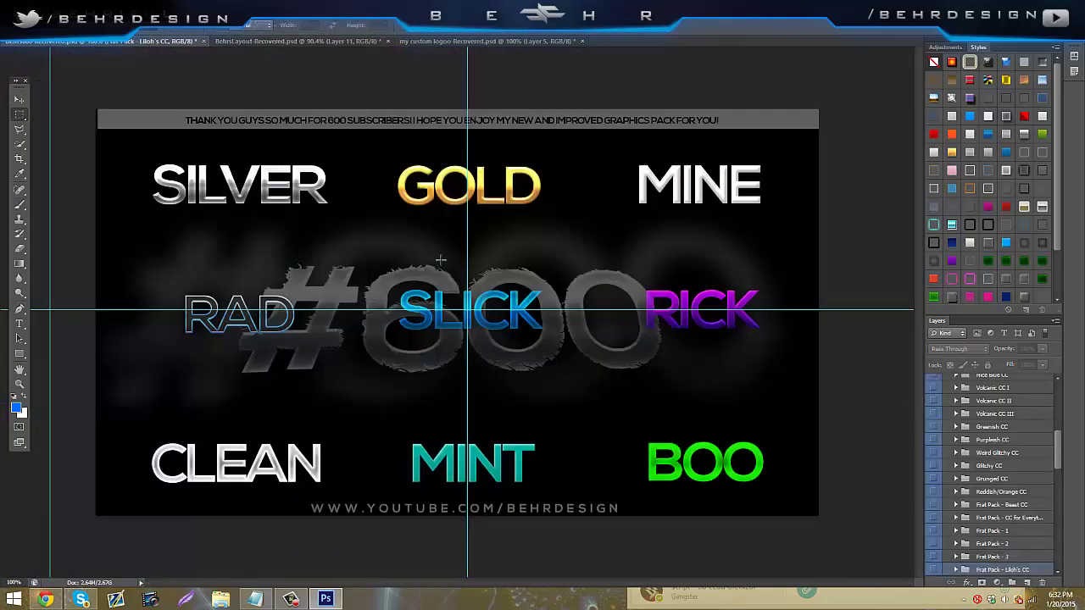
scroll(949, 424, up, 5)
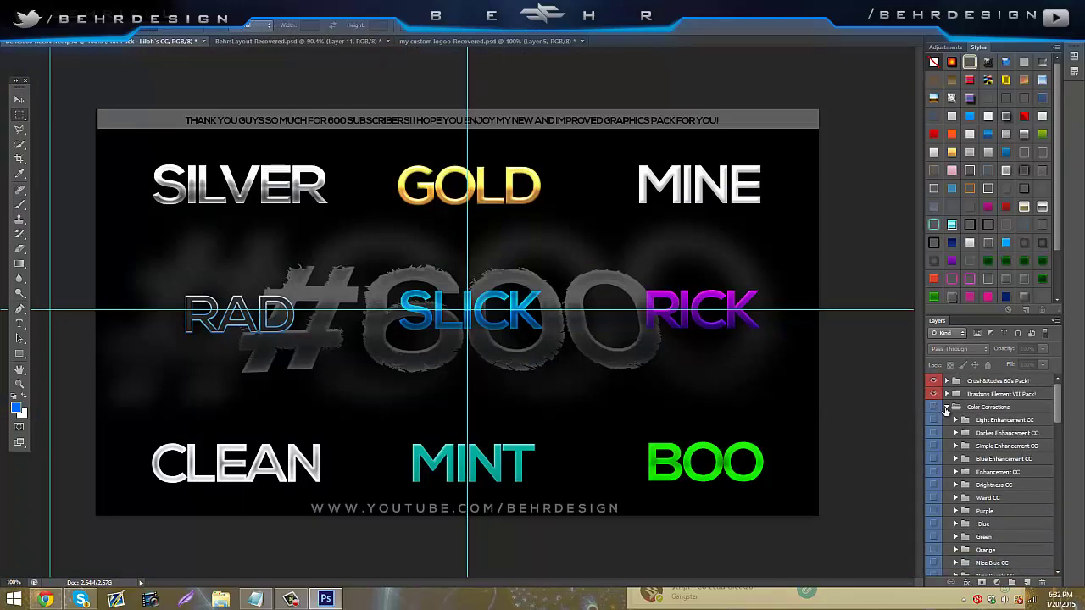
click(946, 408)
click(932, 472)
click(946, 472)
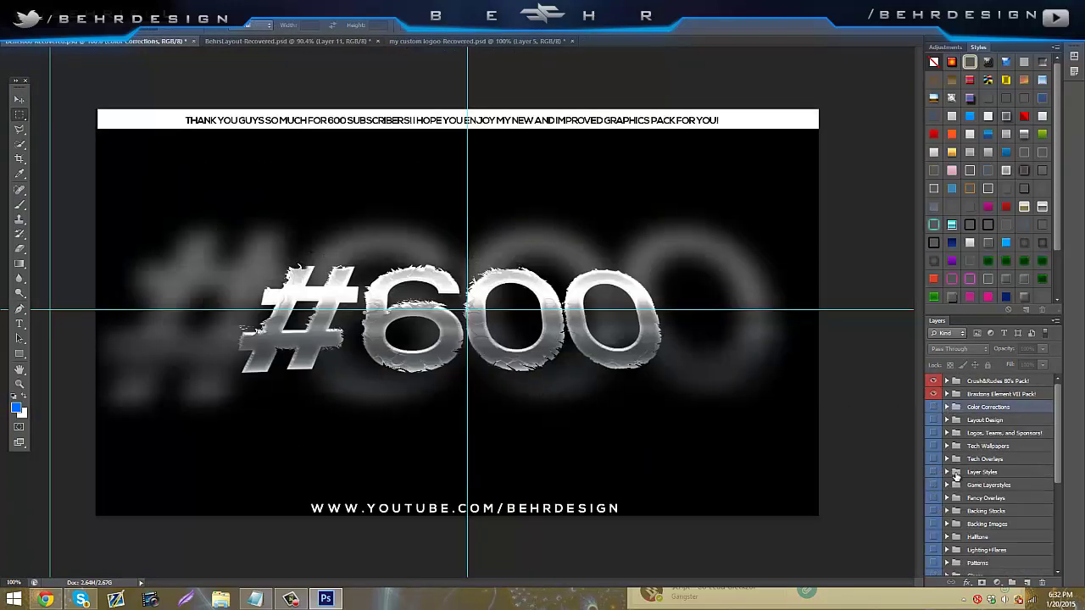
- Show and expand the Particles group in the graphics pack and select its third particle layer
scroll(955, 476, down, 3)
scroll(956, 477, down, 3)
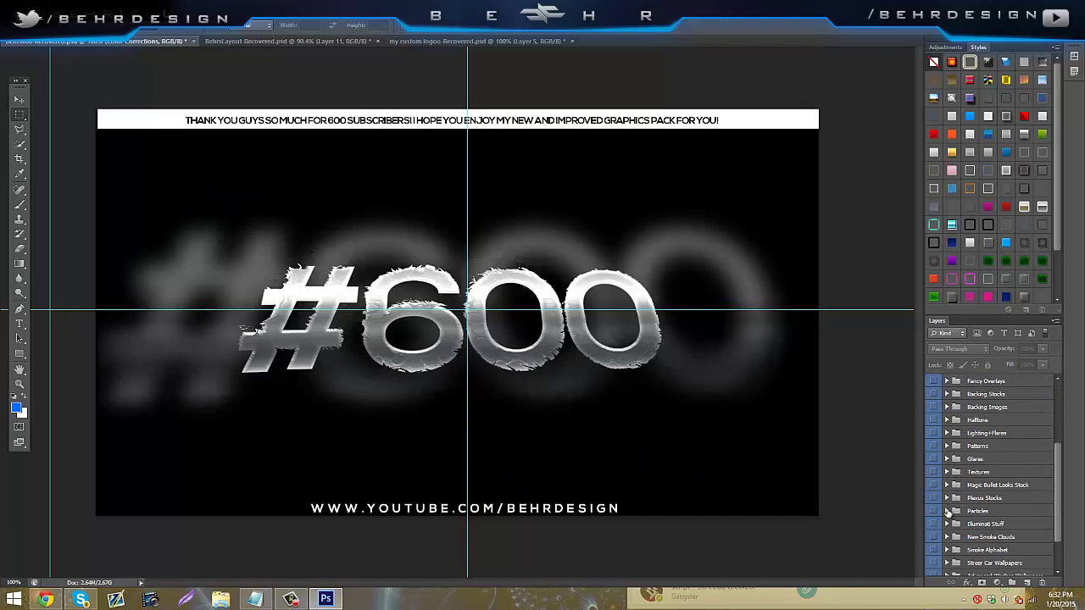
click(946, 511)
click(947, 511)
click(946, 511)
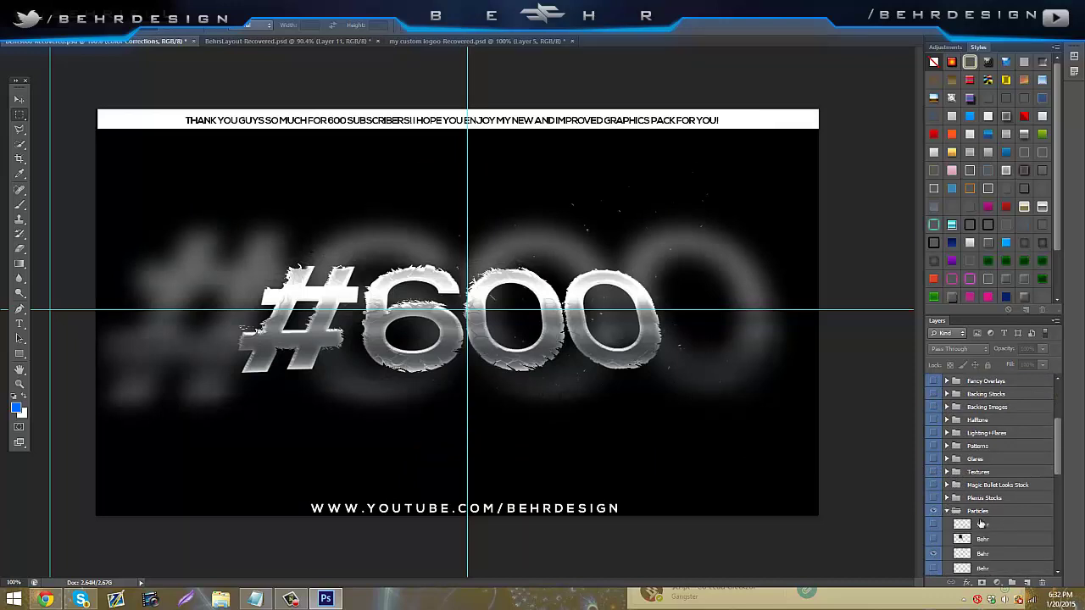
scroll(980, 524, down, 1)
click(981, 525)
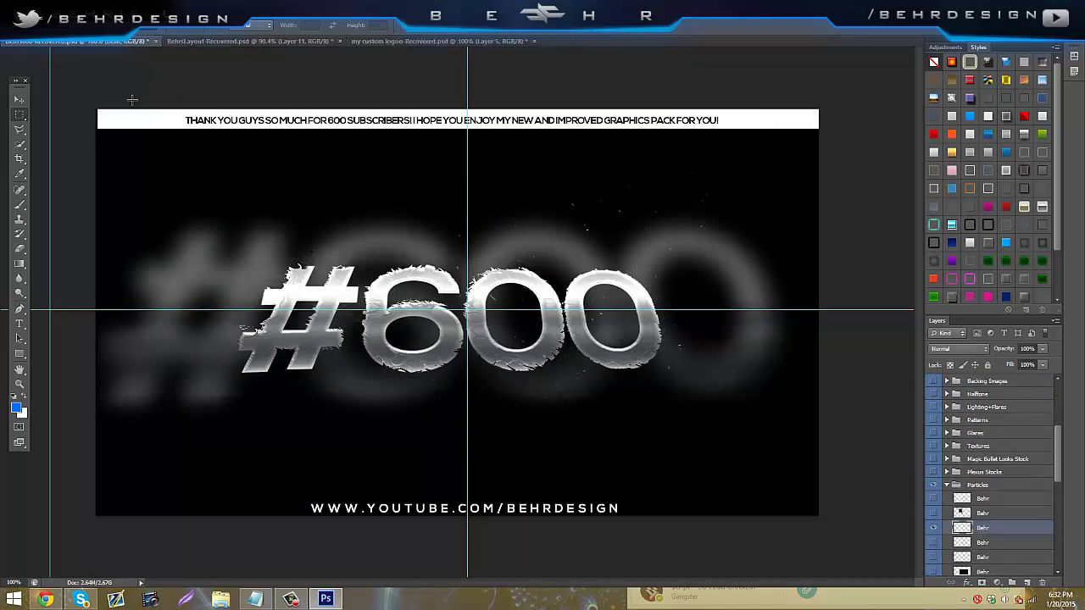
- Copy the particle layer into the layout, place it near the dark band's lower edge by the logo, and stack it above the logo layer
click(19, 99)
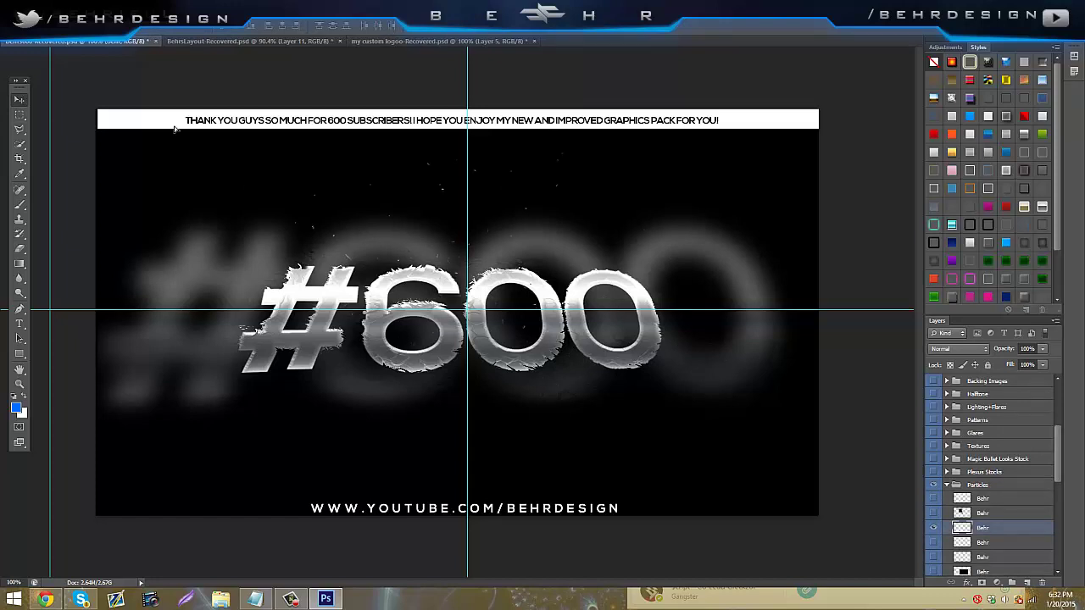
click(224, 43)
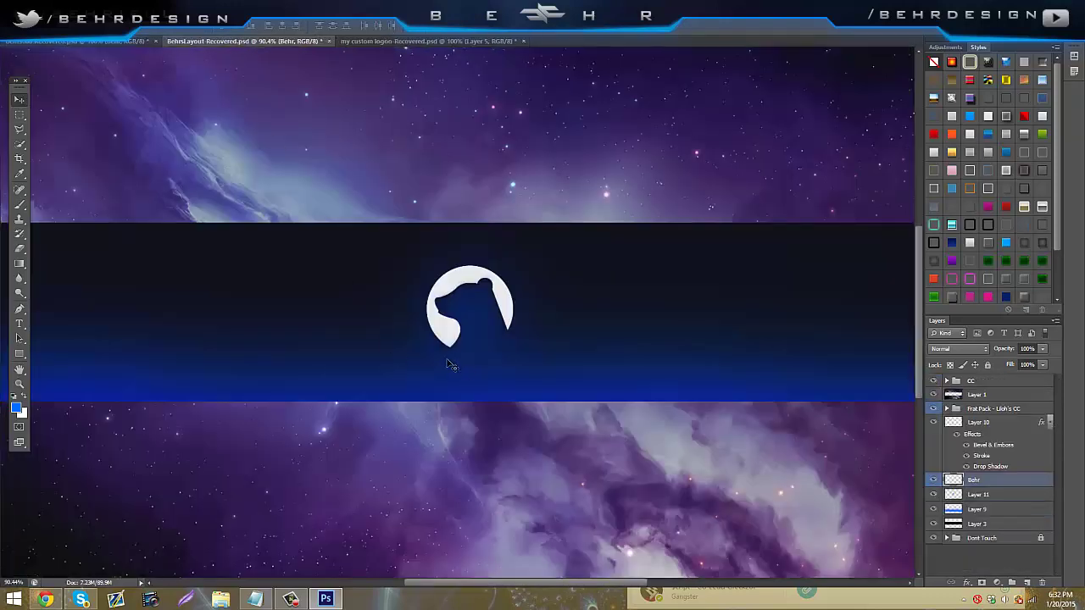
drag(477, 353, 484, 395)
drag(998, 476, 983, 417)
- Duplicate the particle layer three times and spread the copies sideways along the band on both sides of the logo
key(ctrl+j)
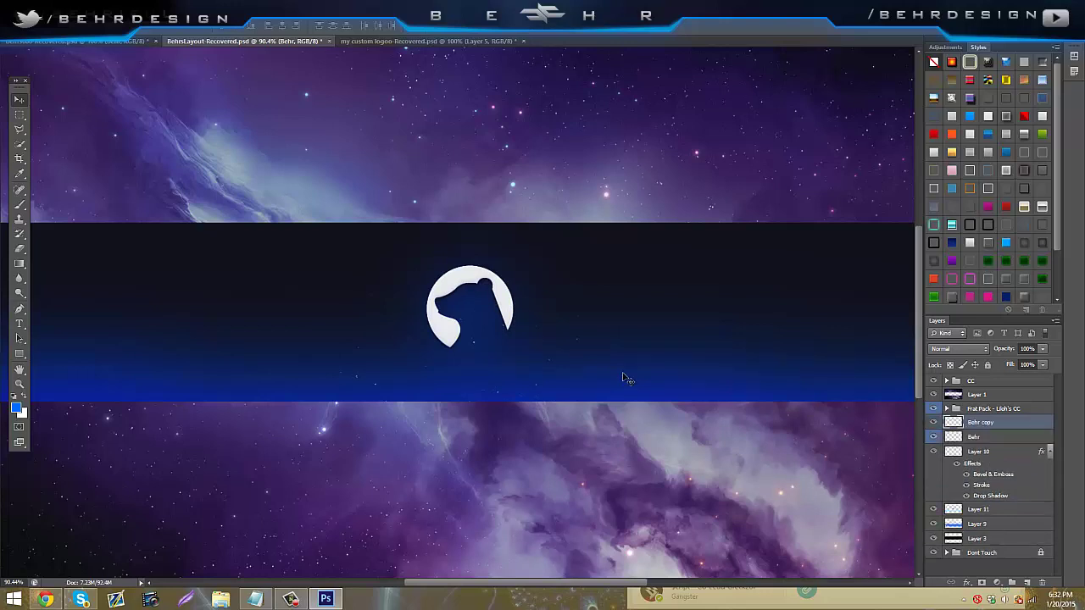
drag(504, 382, 694, 441)
drag(583, 579, 601, 579)
key(ctrl+j)
drag(654, 490, 870, 463)
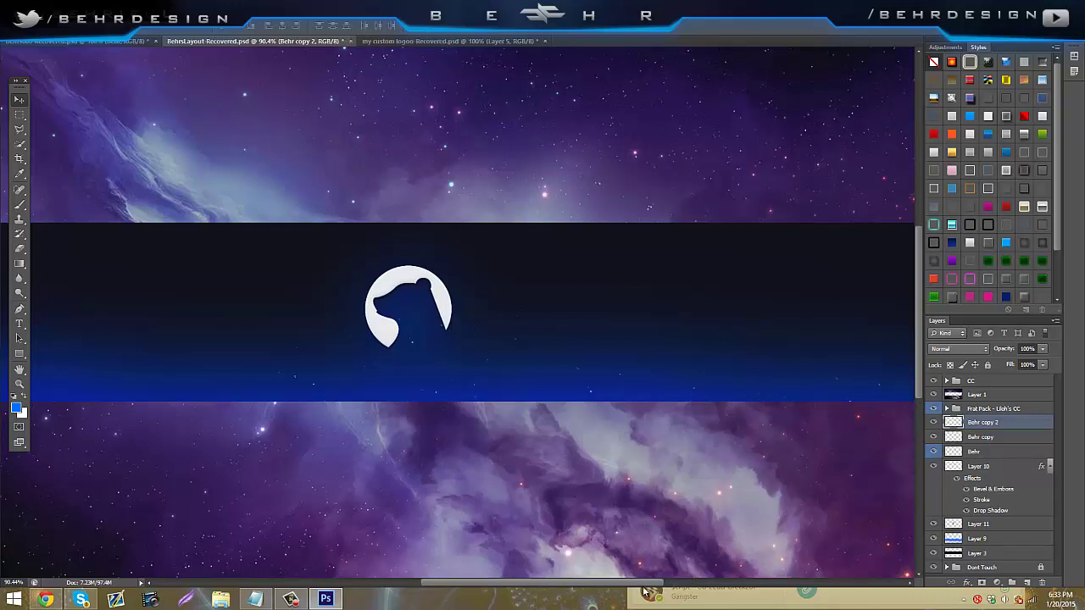
drag(643, 588, 566, 588)
key(ctrl+j)
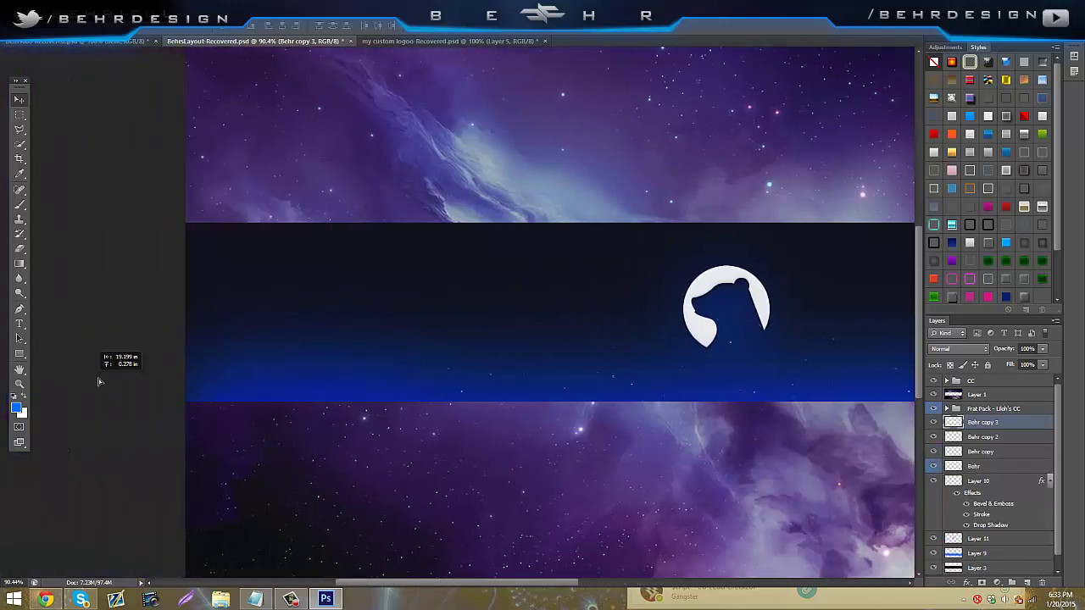
drag(428, 587, 484, 587)
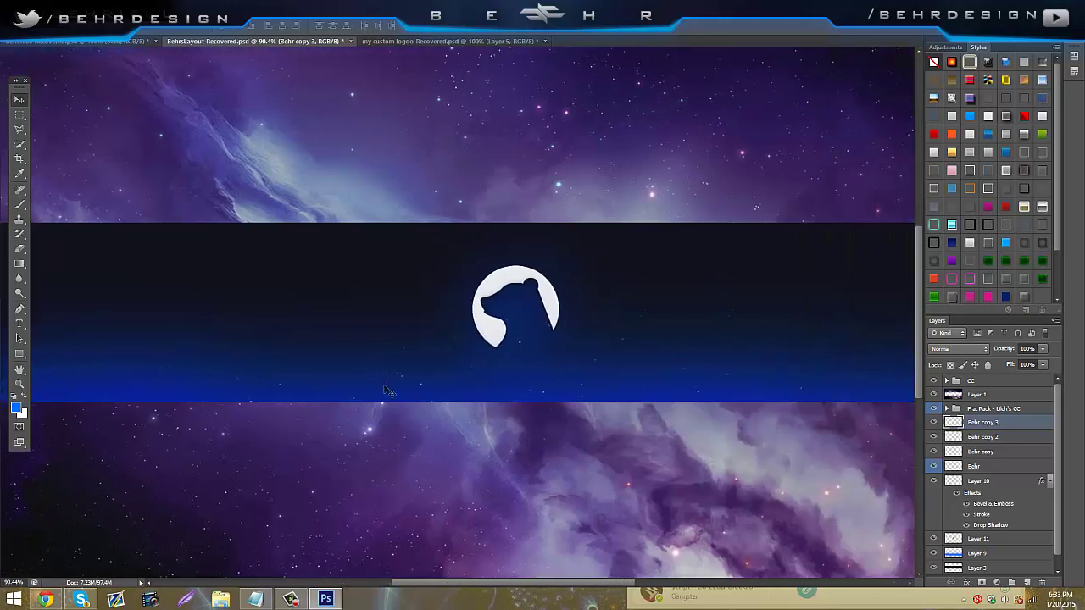
- Swap the visible Particles group for Lighting+Flares in the #600 graphics pack document and select the third light layer
click(39, 41)
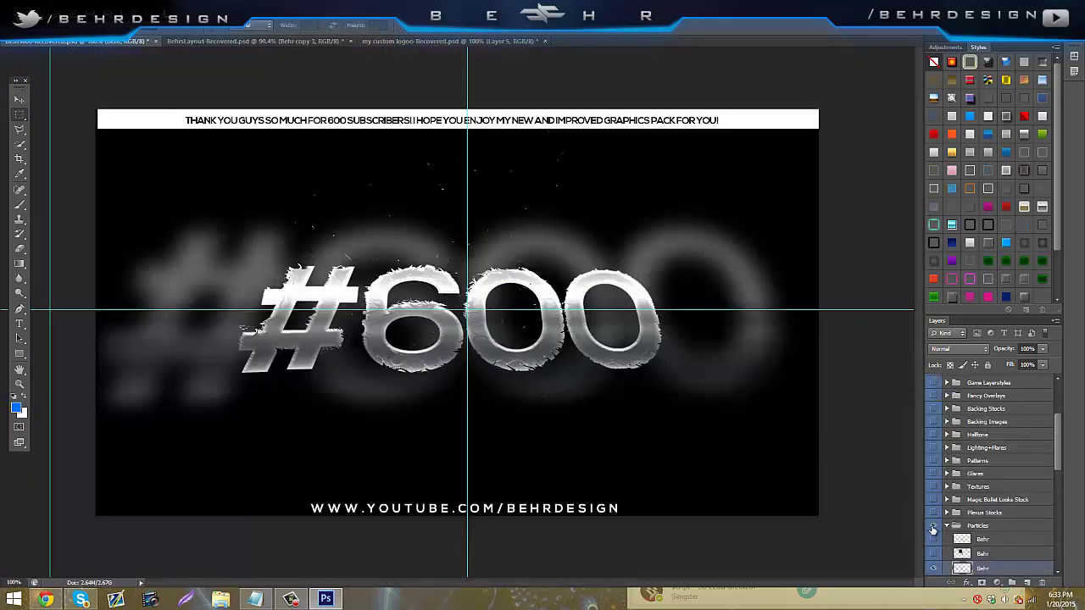
click(946, 527)
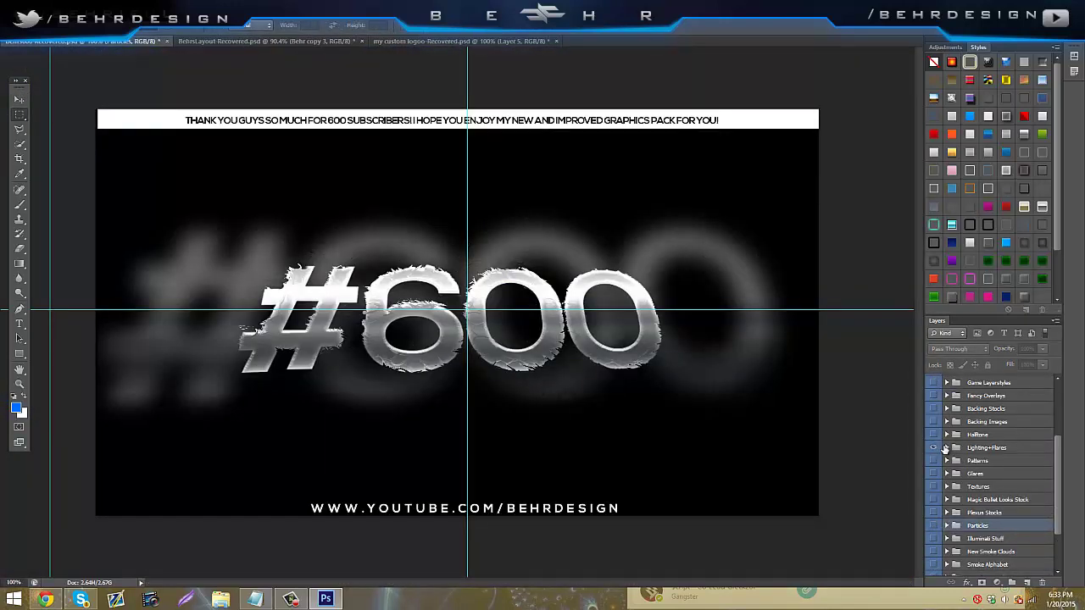
click(946, 448)
click(947, 447)
scroll(933, 508, down, 1)
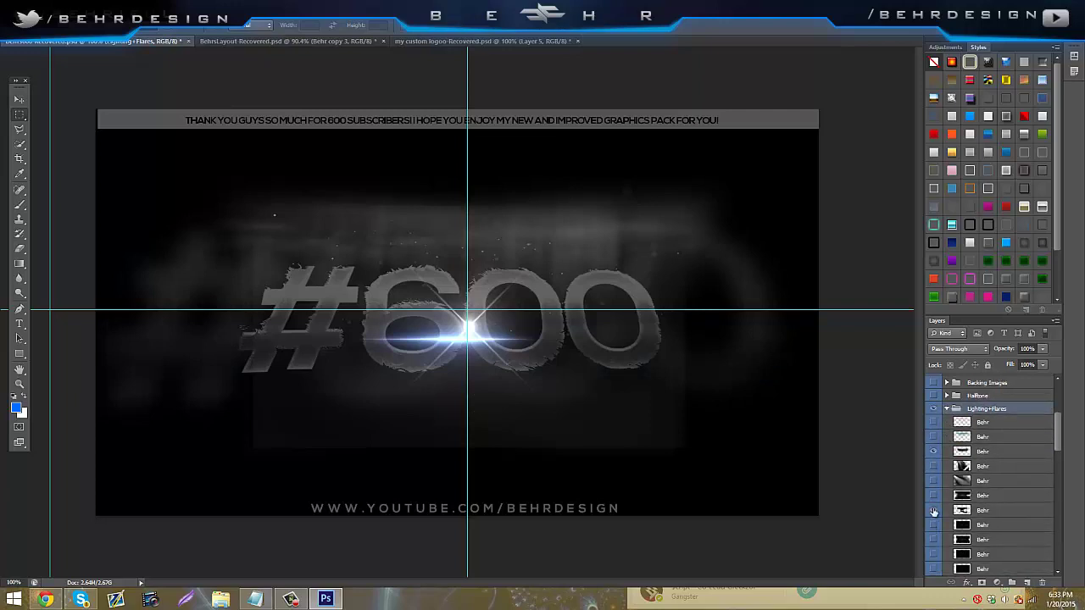
click(934, 451)
click(933, 452)
click(966, 453)
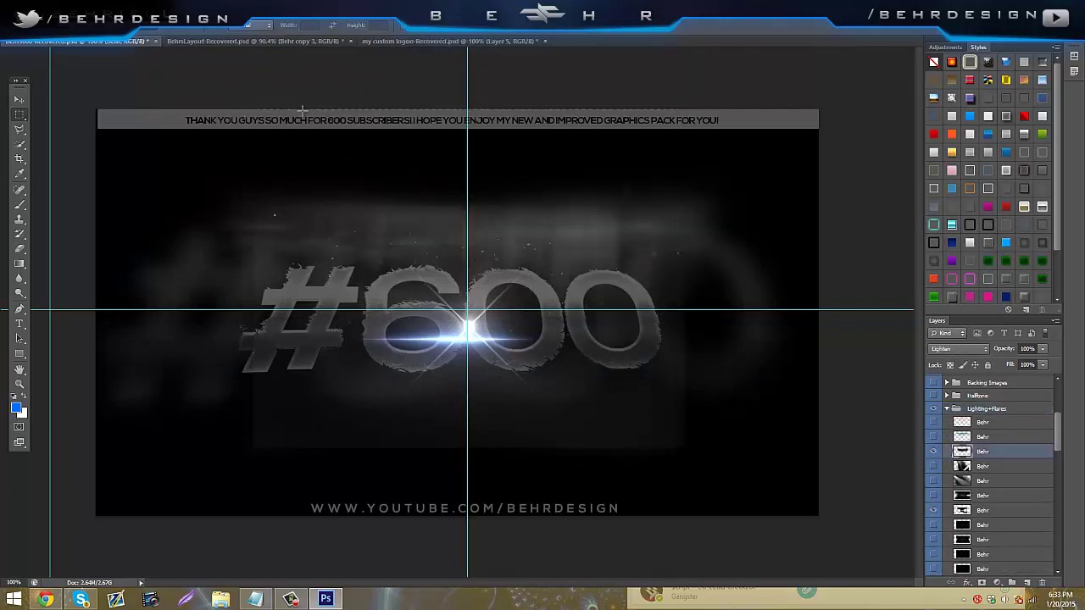
- Copy the selected light layer into the layout and position it over the dark band around the logo
click(19, 100)
drag(200, 62, 596, 318)
drag(493, 243, 217, 107)
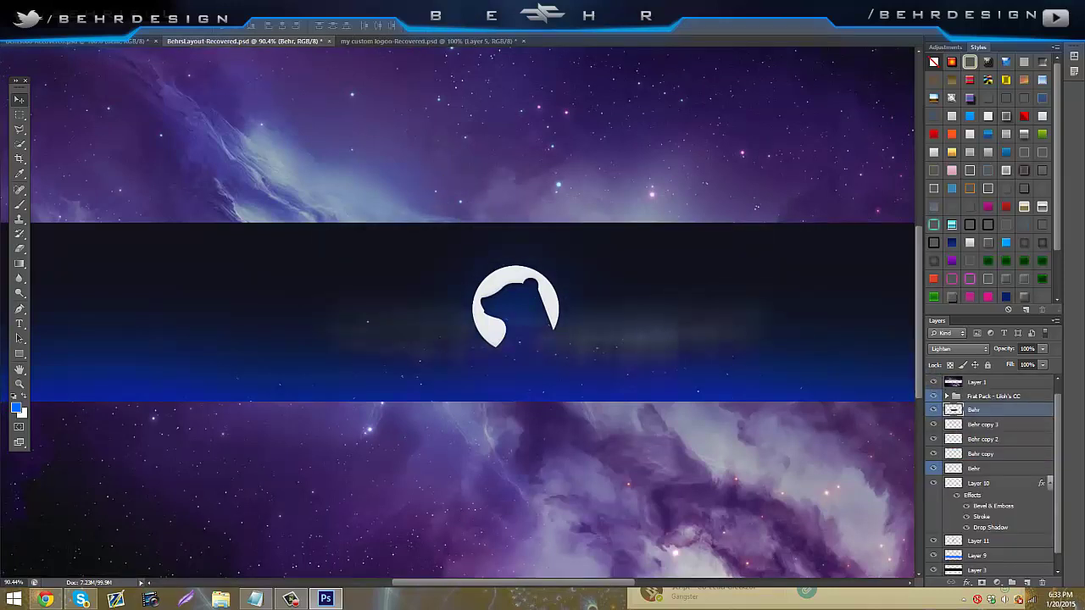
- Flip the light layer vertically, apply the transformation, and reposition the light on the band around the bear logo
click(49, 8)
mouse_move(162, 228)
click(225, 350)
click(50, 19)
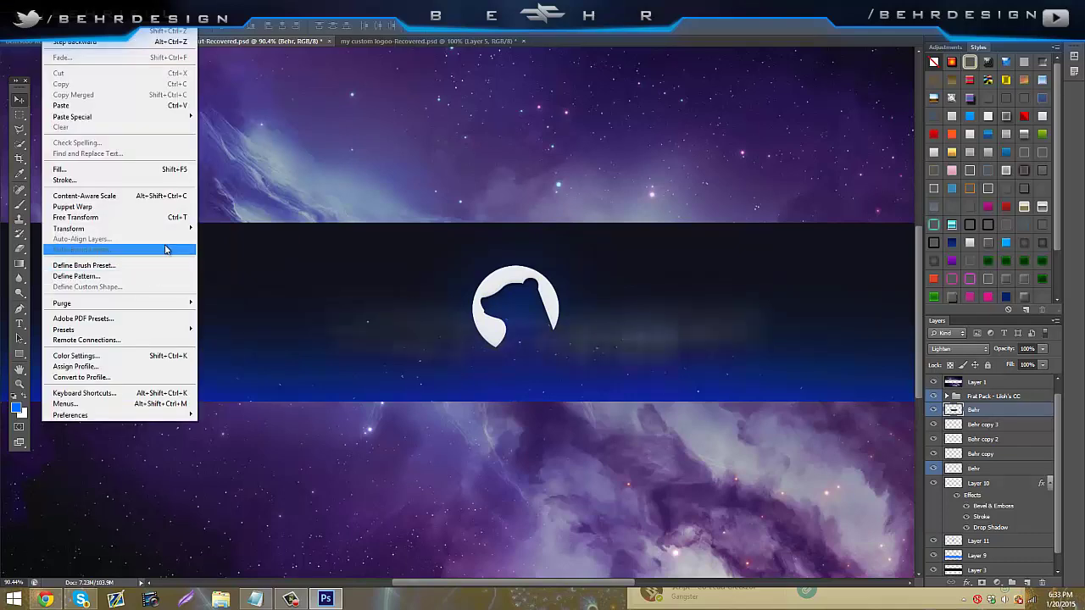
click(159, 218)
click(51, 19)
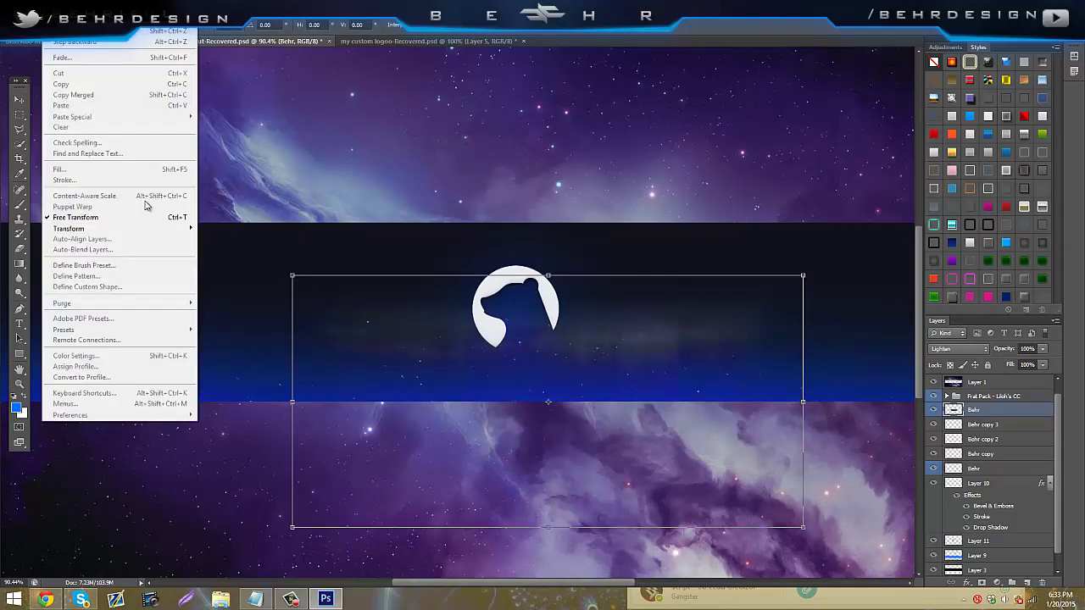
click(224, 361)
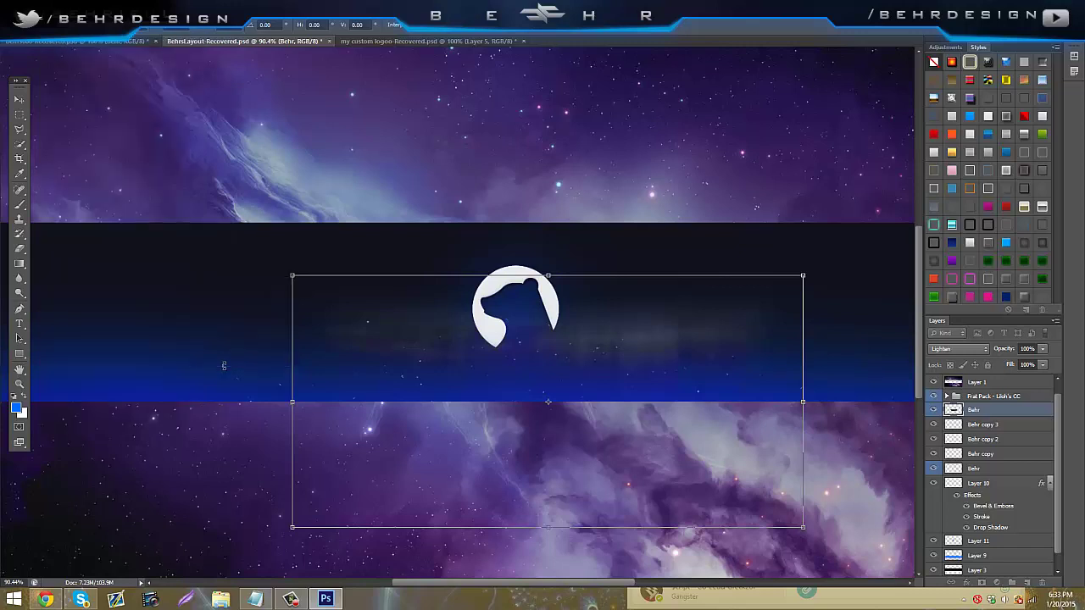
click(20, 101)
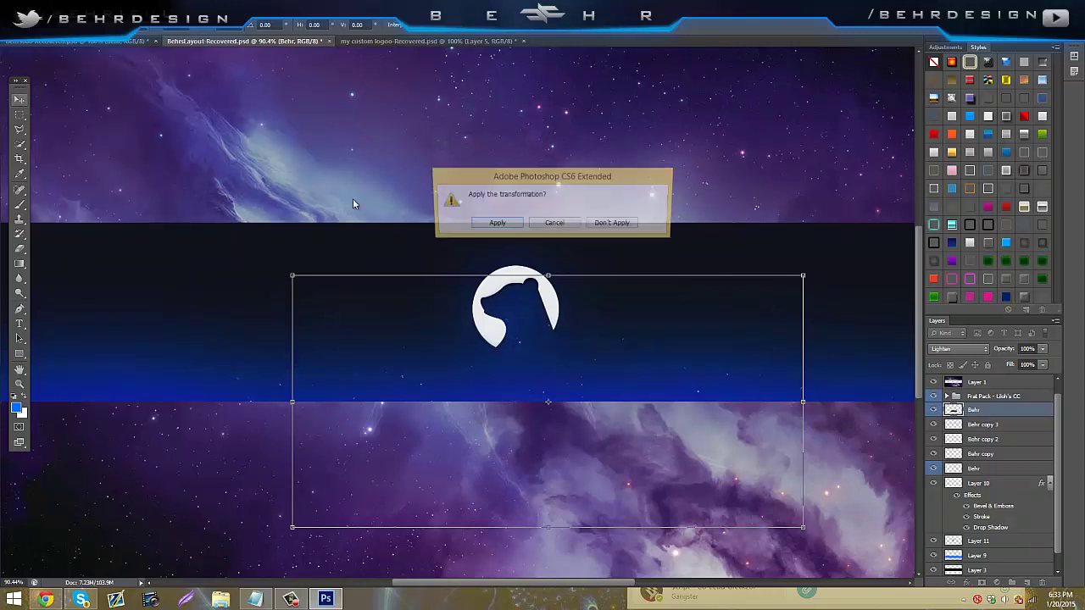
click(479, 225)
drag(564, 333, 552, 326)
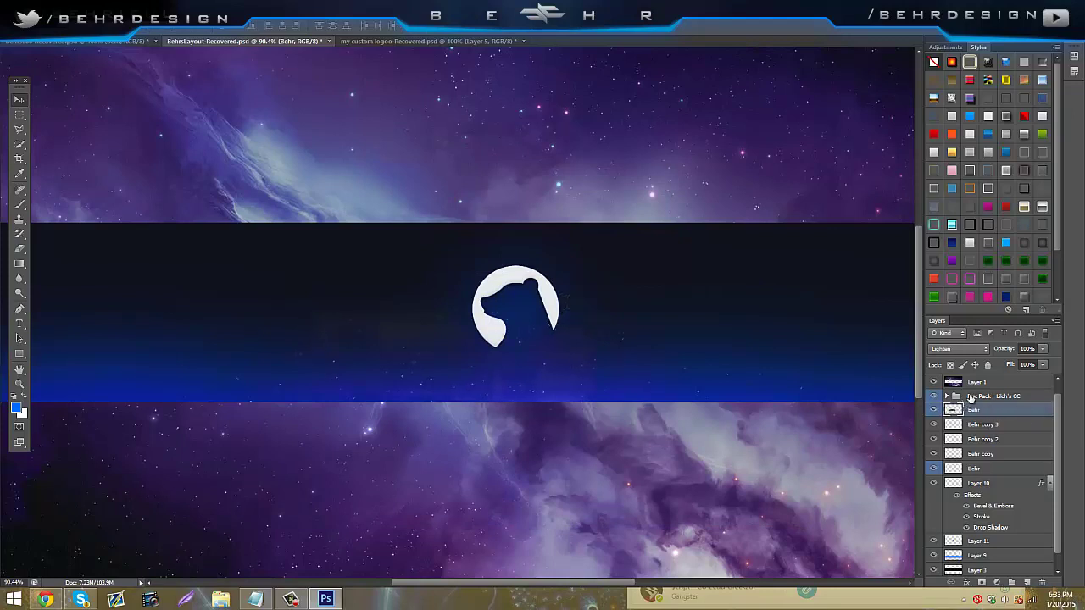
- Set the Frat Pack - Liloh's CC group's opacity to 68%
click(987, 396)
click(1042, 349)
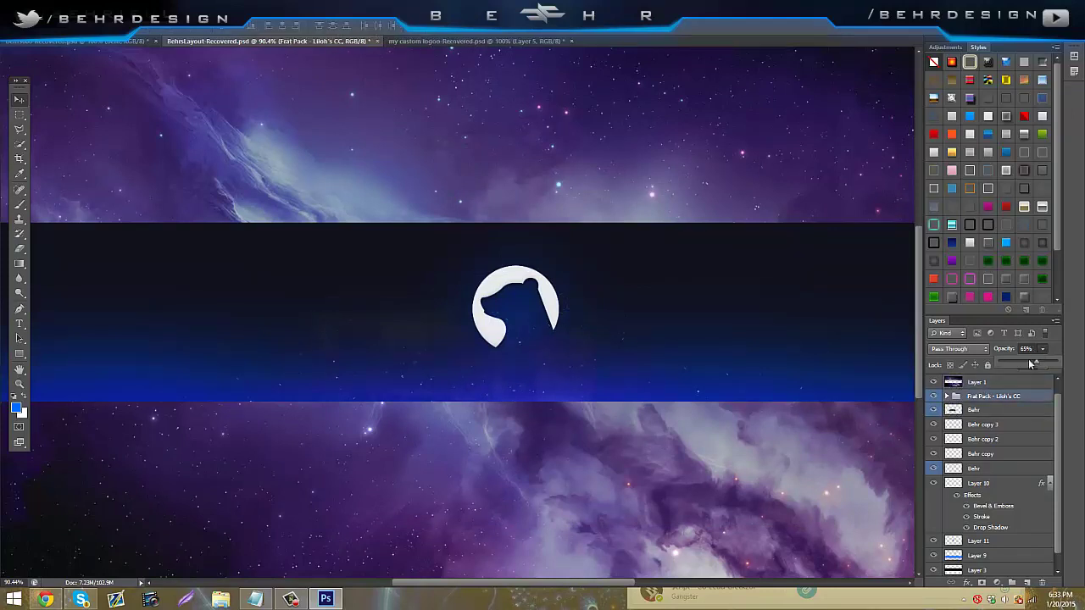
drag(1040, 364, 1042, 364)
drag(1036, 362, 1039, 363)
click(993, 399)
- Turn on the guides and rulers for a close-up of the bear logo and ready the Move tool
scroll(668, 322, up, 1)
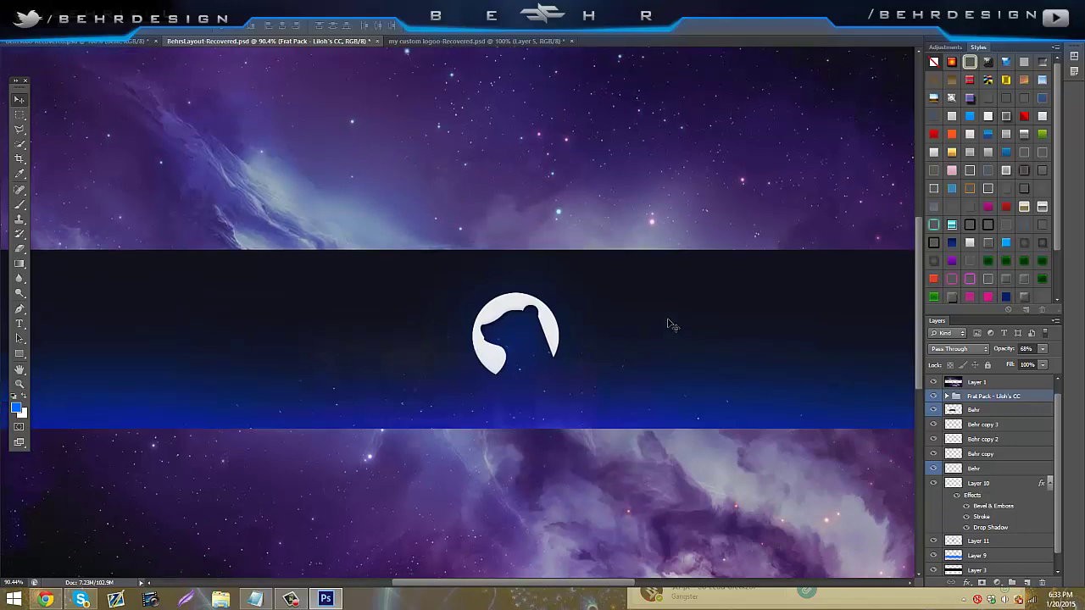
key(ctrl+semicolon)
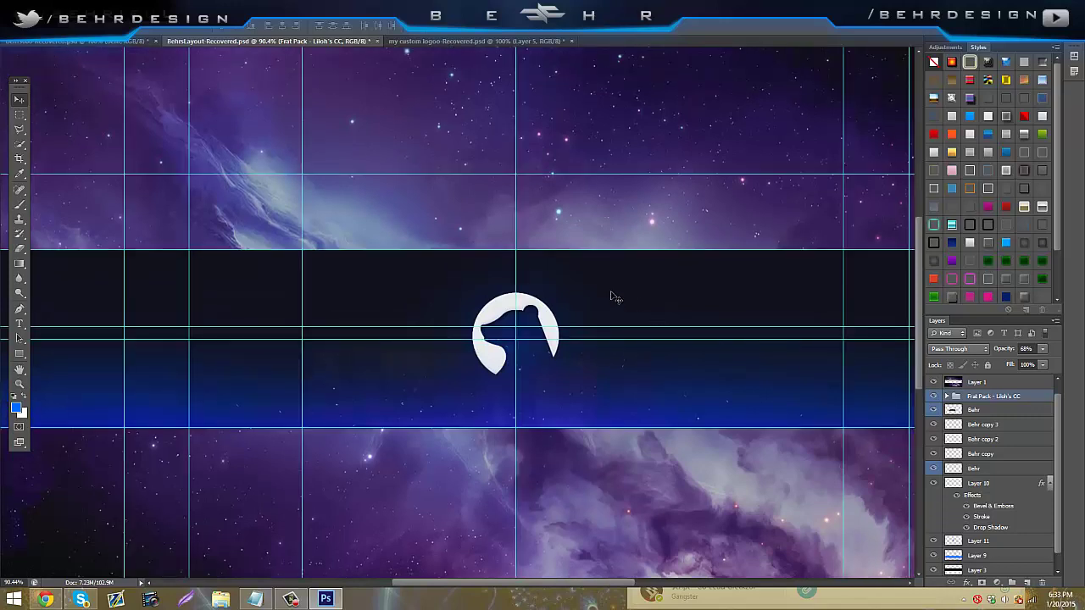
click(18, 382)
scroll(518, 314, up, 6)
scroll(593, 270, down, 1)
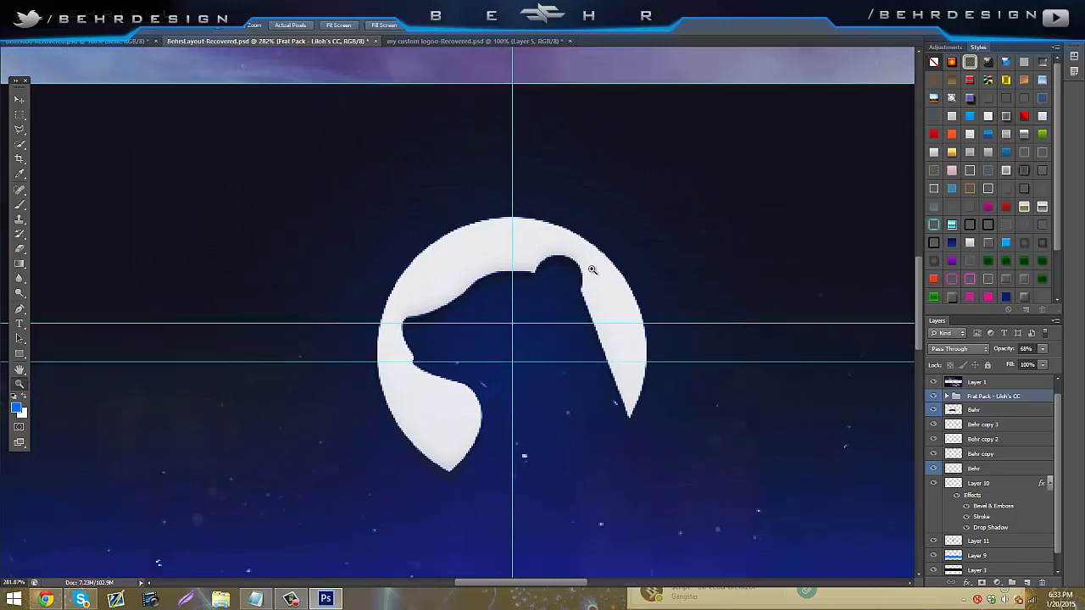
scroll(593, 272, down, 2)
key(ctrl+r)
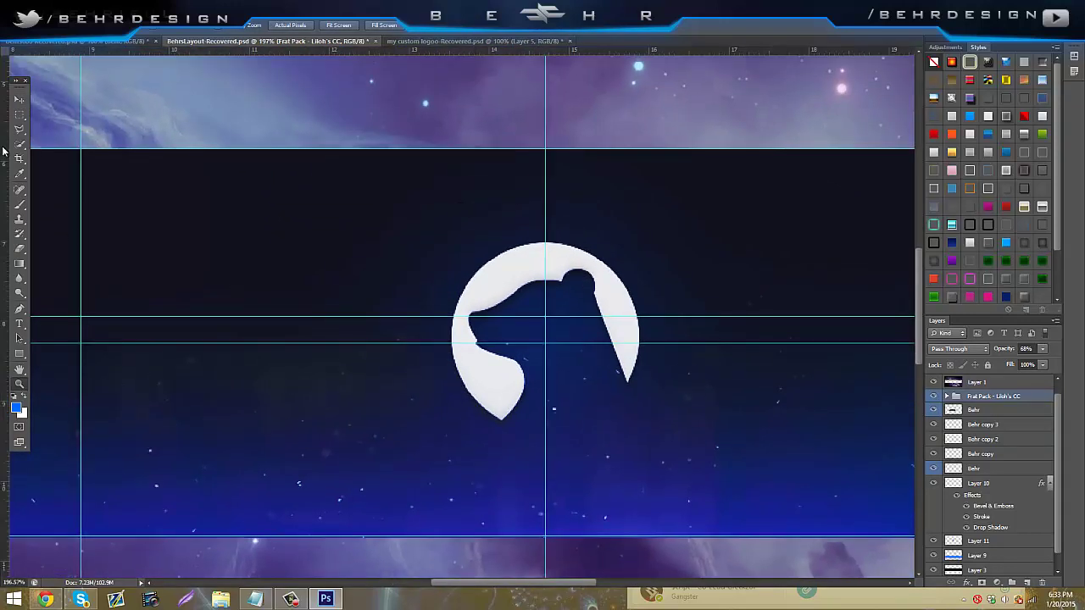
click(20, 101)
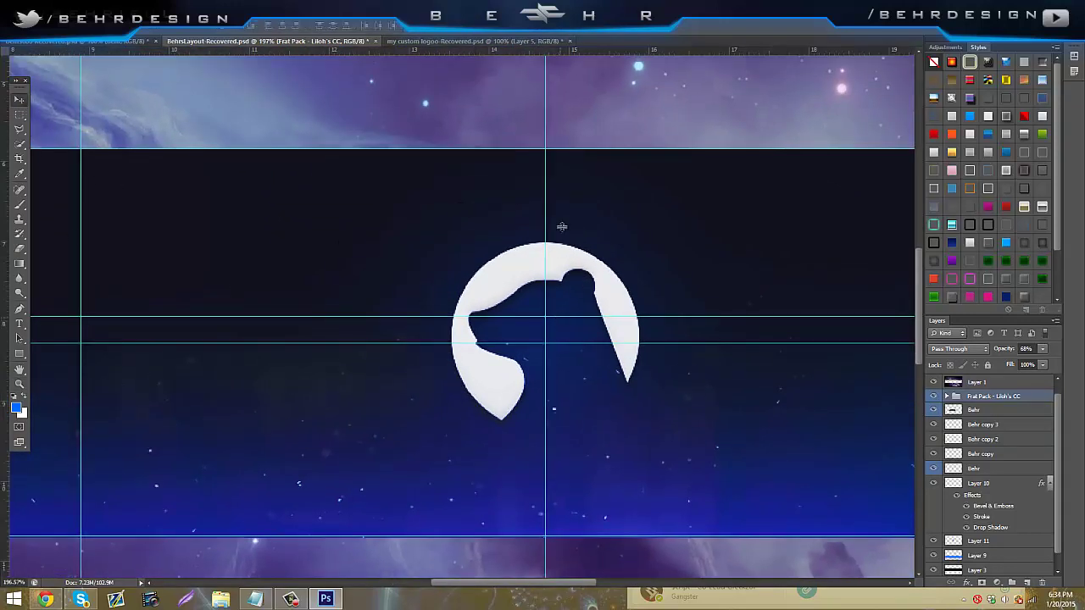
- Arrange the horizontal guides so two of them form a narrow icon-height band across the middle of the bear logo
drag(562, 227, 562, 181)
mouse_move(584, 343)
mouse_down()
mouse_move(570, 158)
mouse_move(569, 343)
mouse_up()
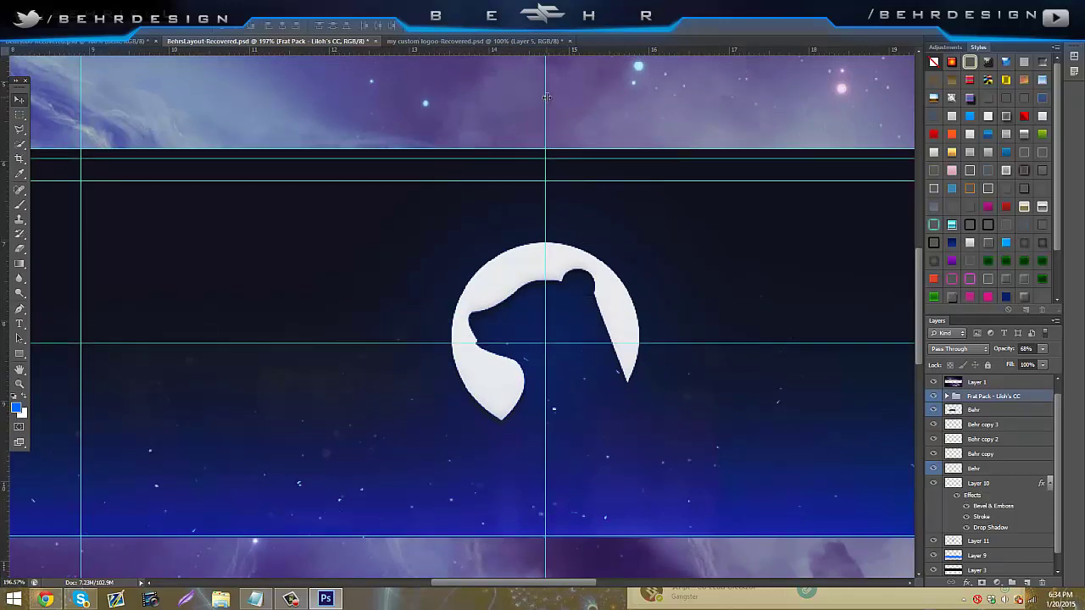
drag(552, 54, 569, 335)
drag(549, 88, 629, 90)
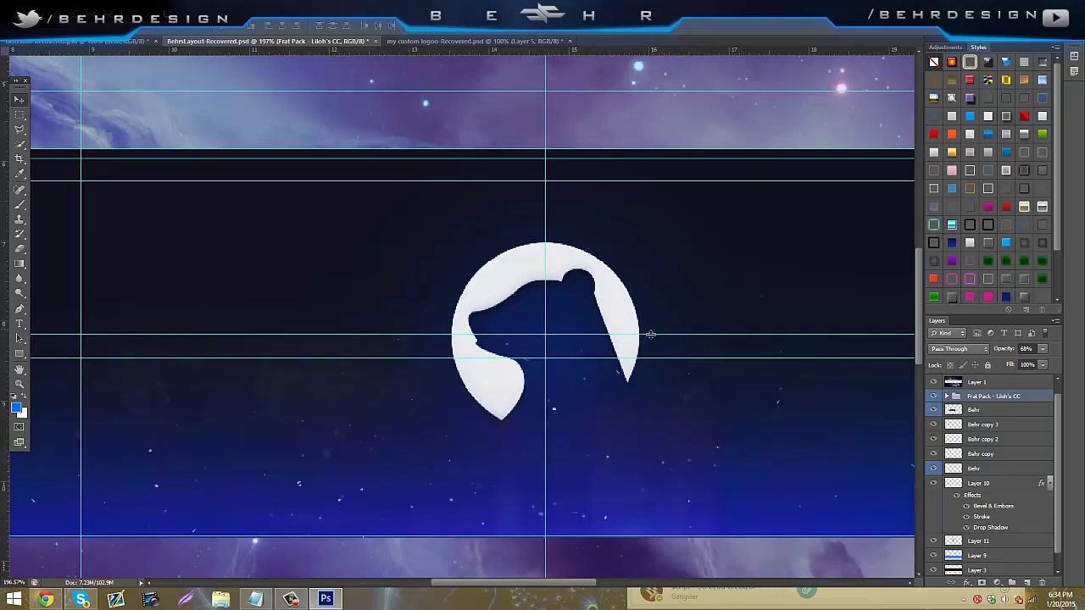
mouse_move(652, 333)
mouse_down()
mouse_move(651, 323)
mouse_move(649, 349)
mouse_up()
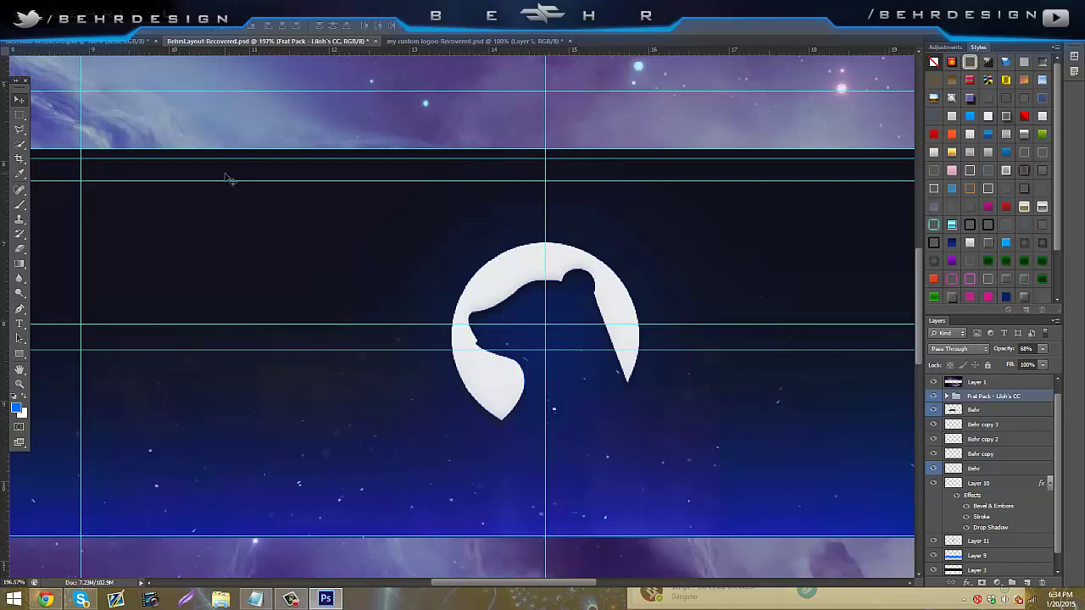
- Hide and collapse the Lighting+Flares group in the #600 graphics pack document
click(76, 41)
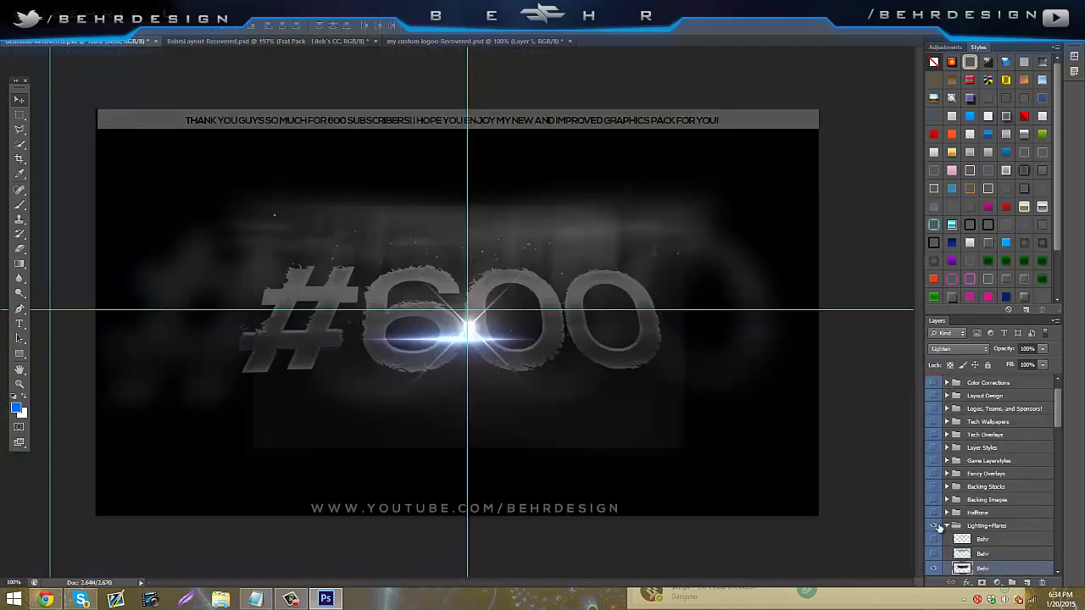
click(934, 526)
click(946, 525)
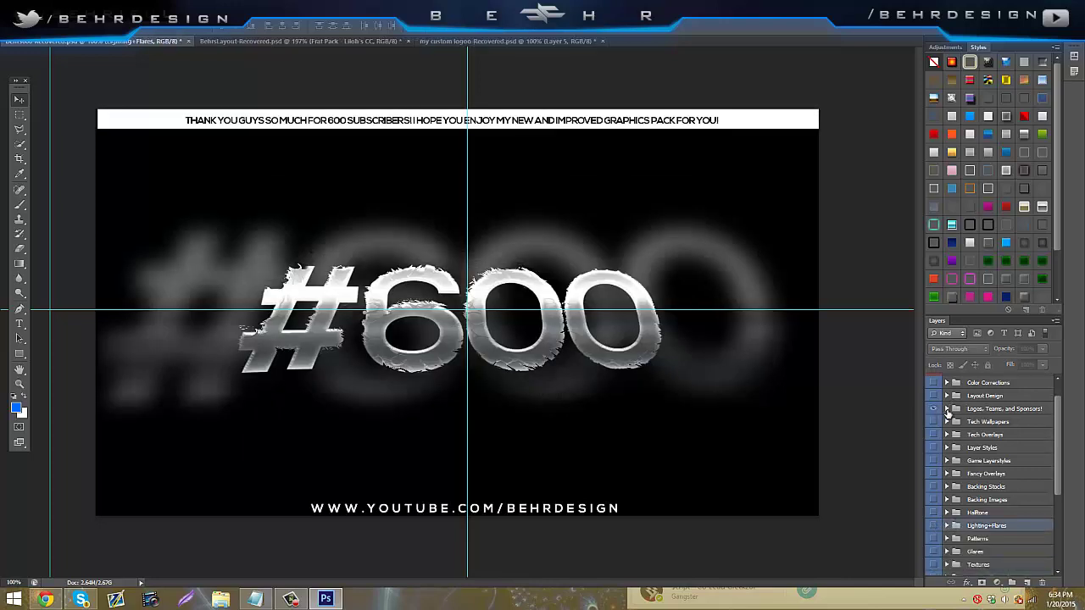
- Show and expand the Logos, Teams, and Sponsors! group, and hide its Sponsor Extras subgroup
click(933, 408)
click(946, 409)
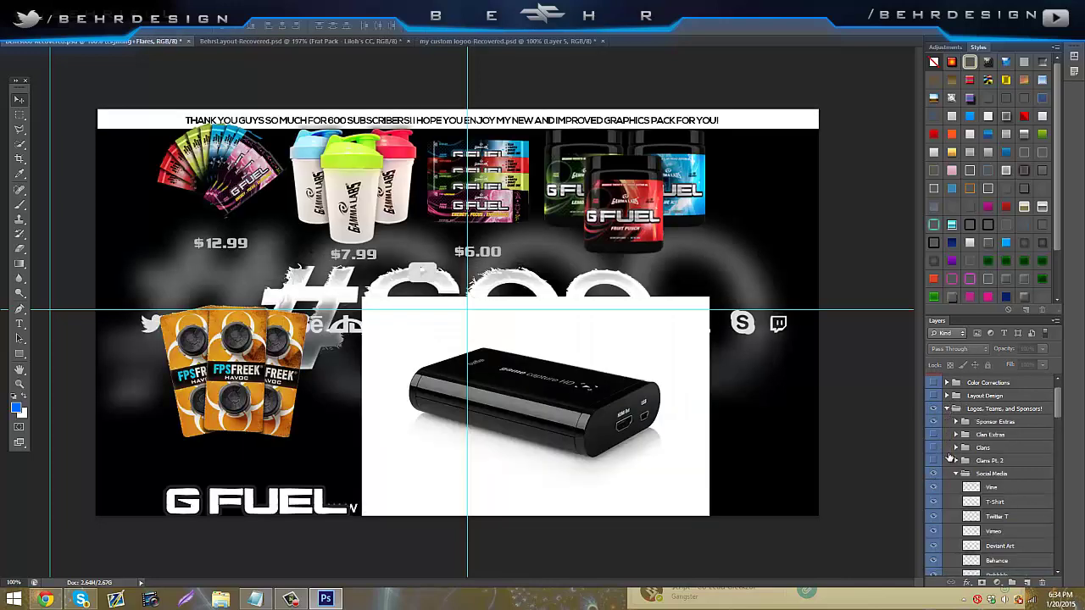
scroll(933, 415, up, 1)
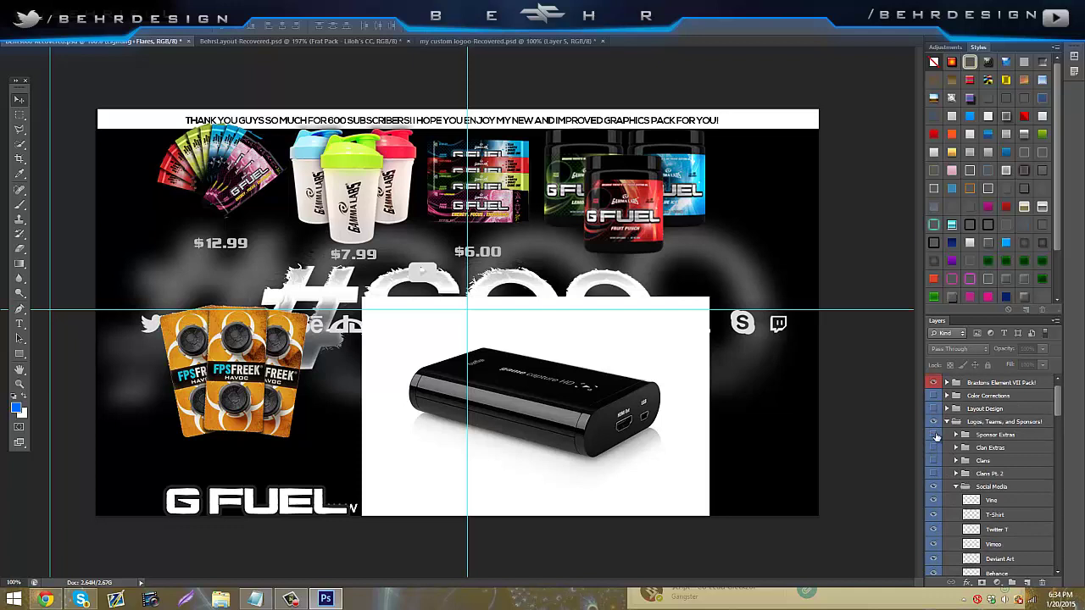
click(933, 435)
- Copy the Skype icon layer from the Social Media group into the layout, placing it to the left of the bear logo
scroll(943, 436, down, 5)
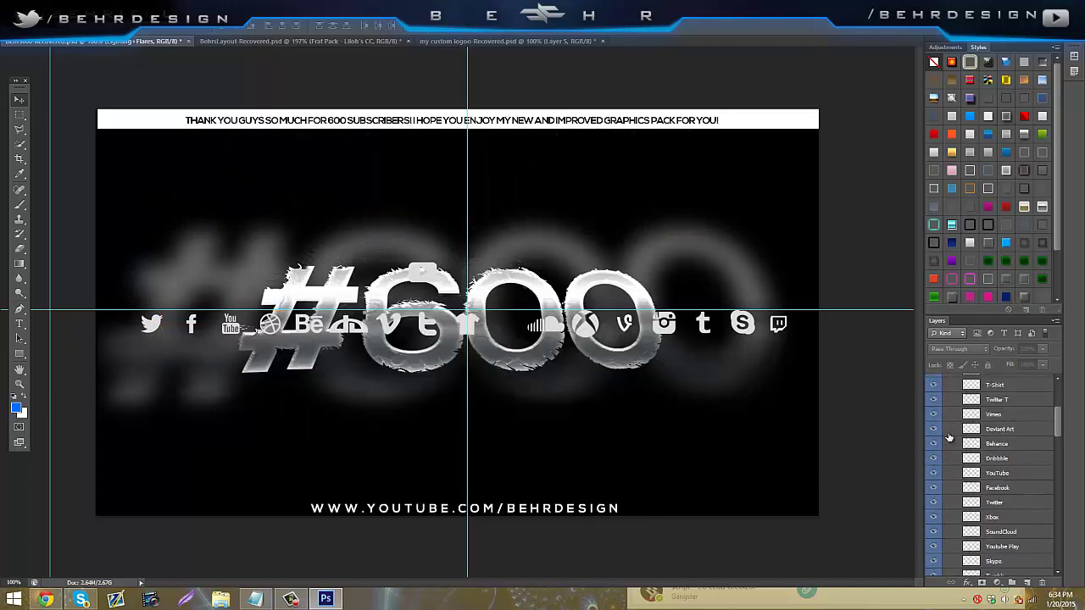
scroll(949, 432, down, 2)
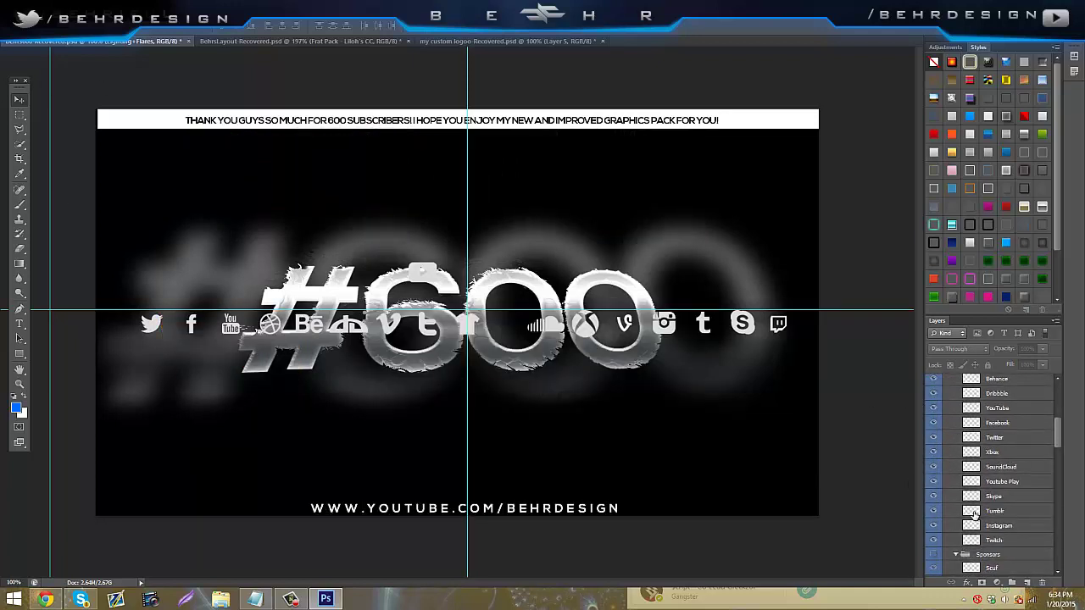
click(998, 498)
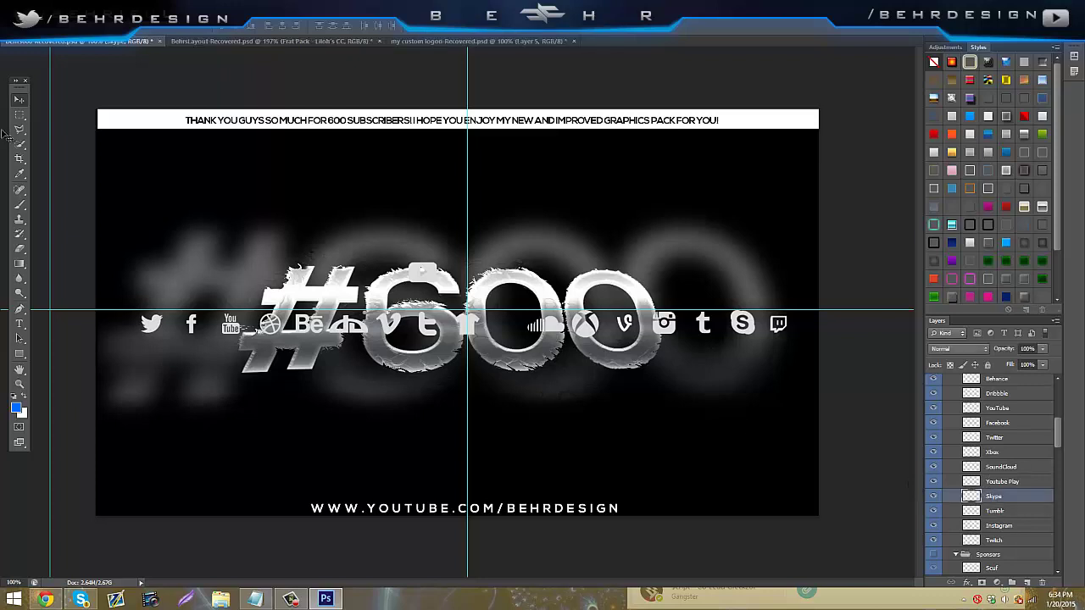
drag(202, 87, 461, 271)
drag(621, 362, 389, 287)
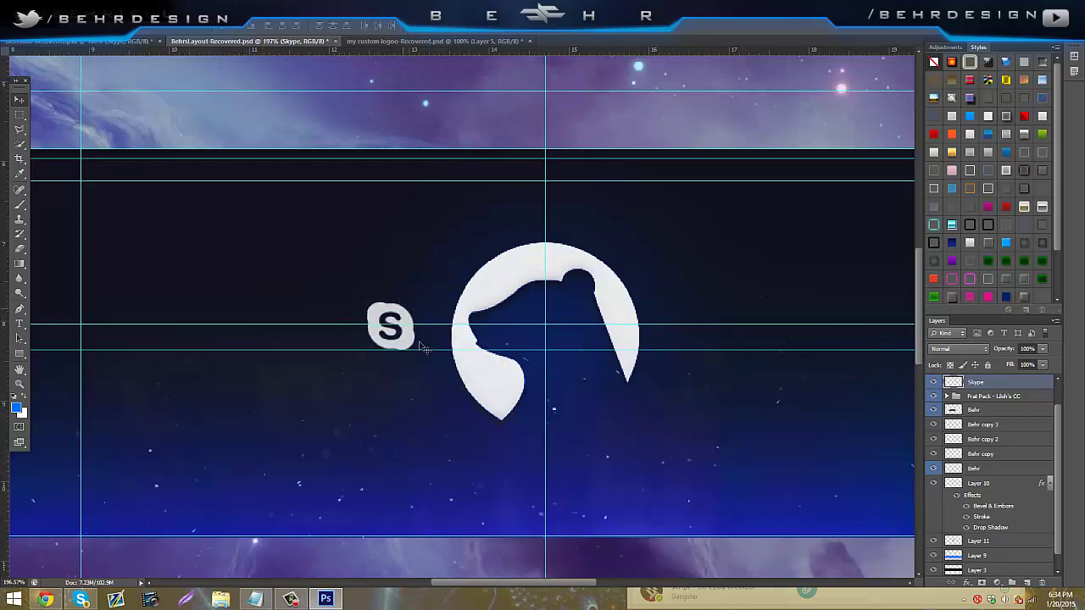
- Scale the Skype icon down to fit between the two middle guides and apply the transformation
key(ctrl+t)
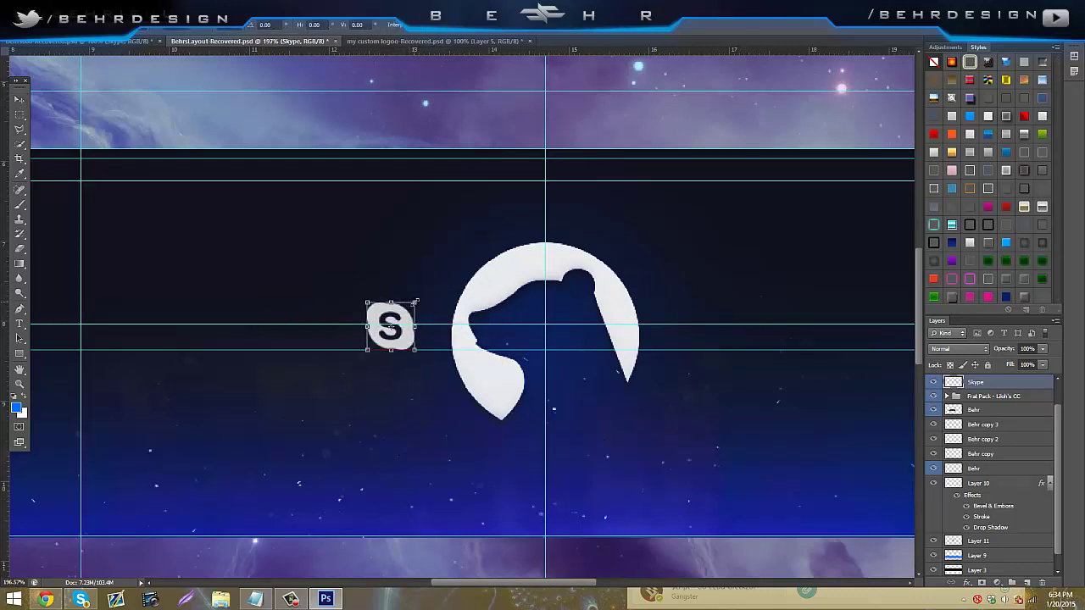
drag(416, 302, 393, 322)
click(19, 99)
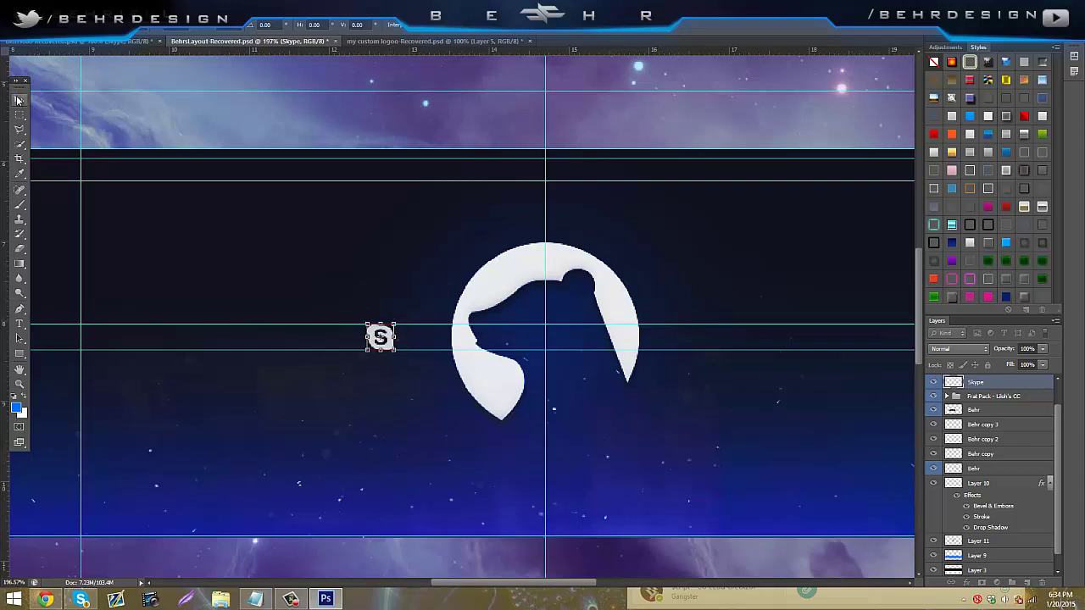
click(491, 224)
- Hide the Skype and Youtube Play icon layers in the graphics pack document
click(82, 43)
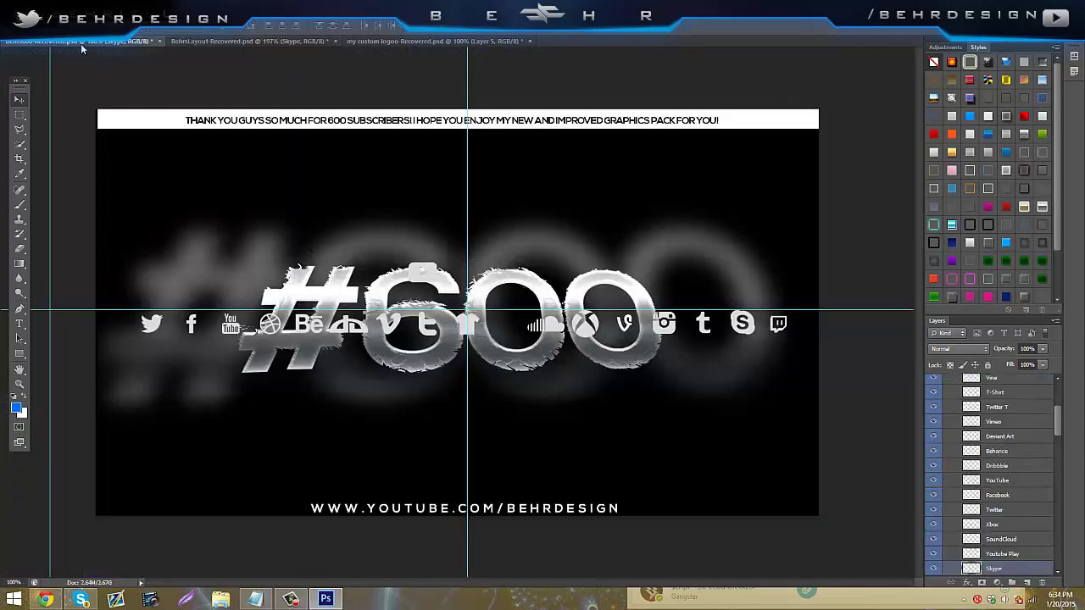
click(934, 567)
click(1003, 556)
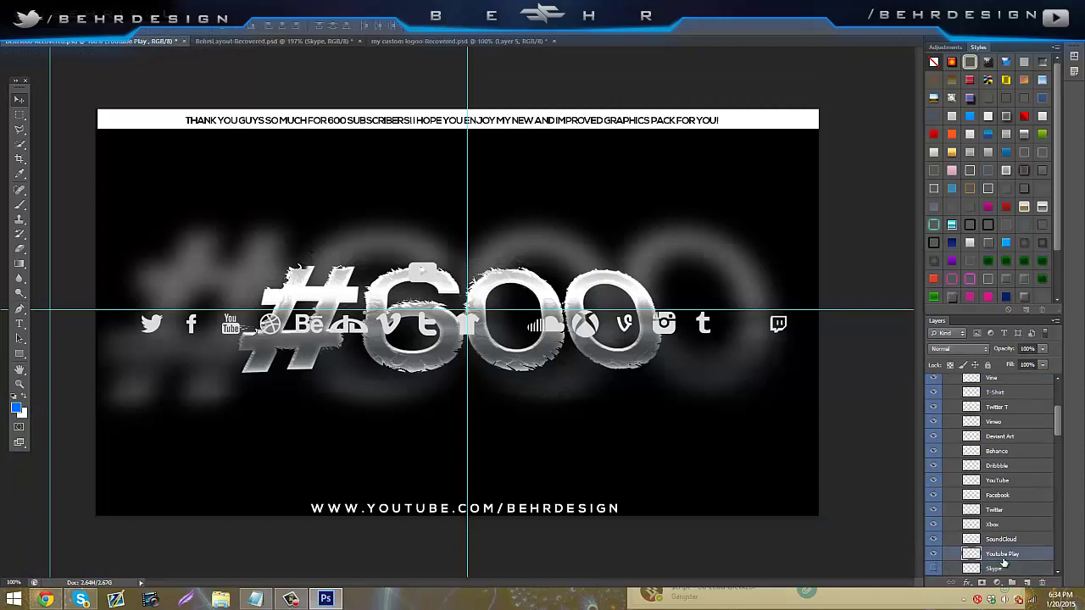
drag(717, 428, 302, 360)
click(934, 554)
- Copy the YouTube icon layer into the layout and align its base with the lower middle guide, left of the Skype icon
scroll(1032, 481, up, 2)
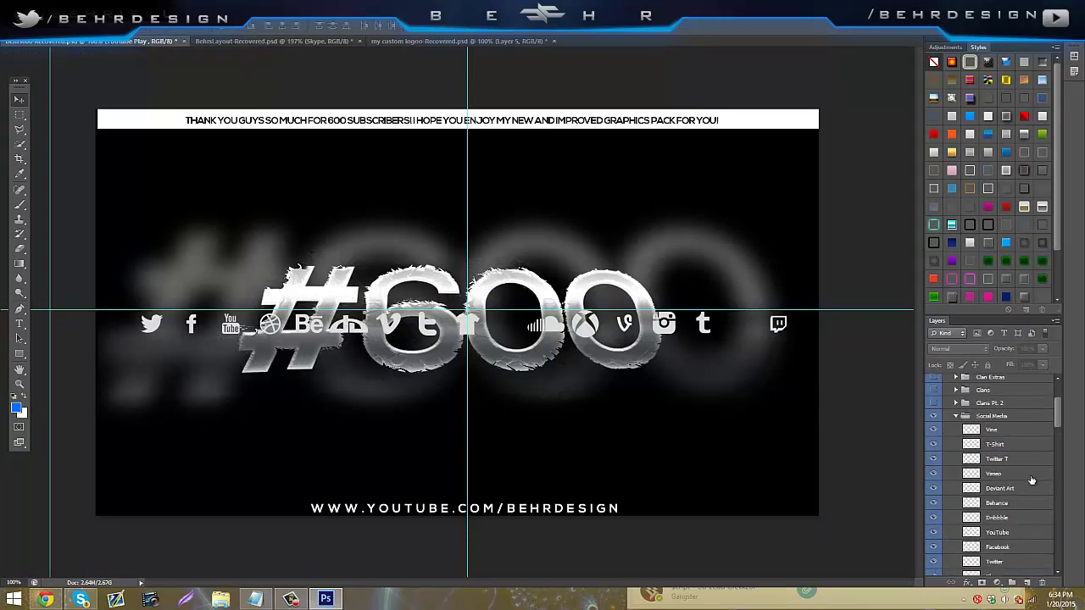
click(998, 532)
drag(419, 278, 284, 365)
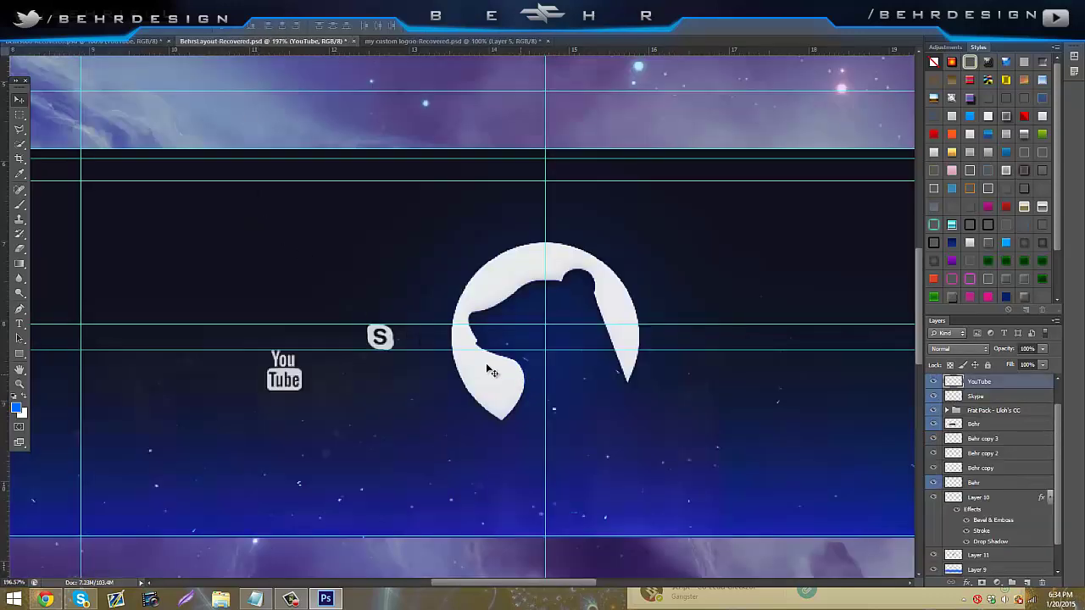
drag(468, 360, 475, 317)
- Scale the YouTube icon down to fit between the two middle guides and apply the transformation
key(ctrl+t)
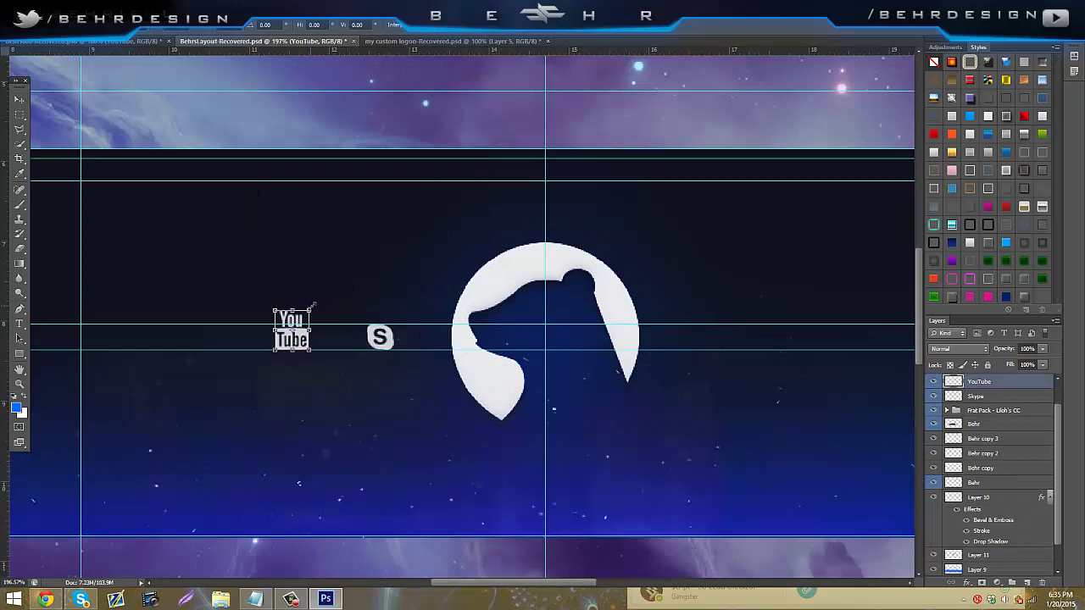
drag(310, 310, 303, 316)
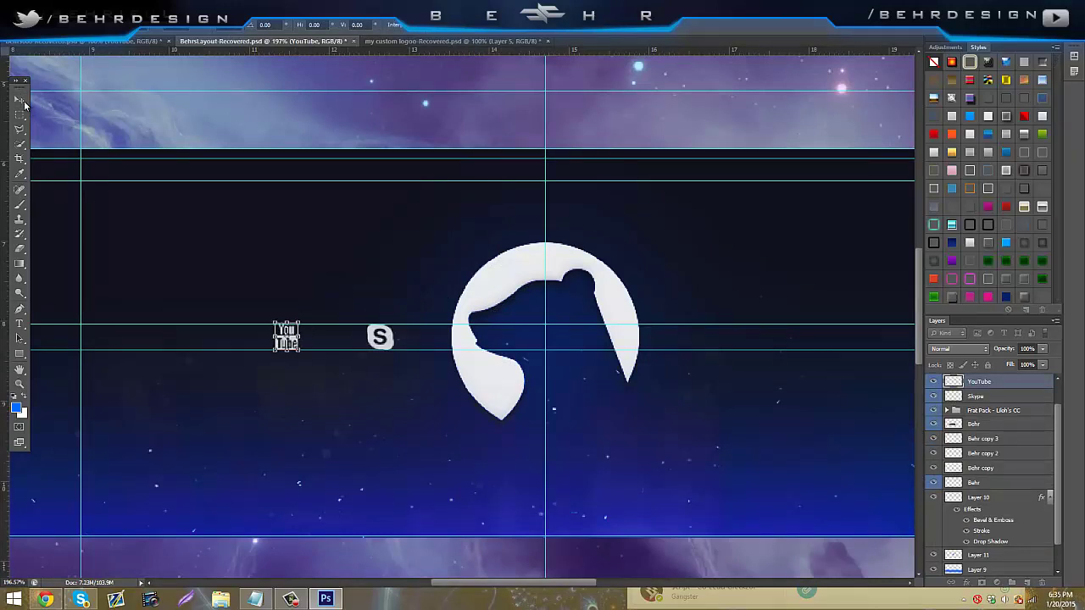
click(22, 101)
click(495, 225)
- Copy the Twitter icon layer from the graphics pack into the layout, placing it on the lower middle guide left of the YouTube icon
click(147, 43)
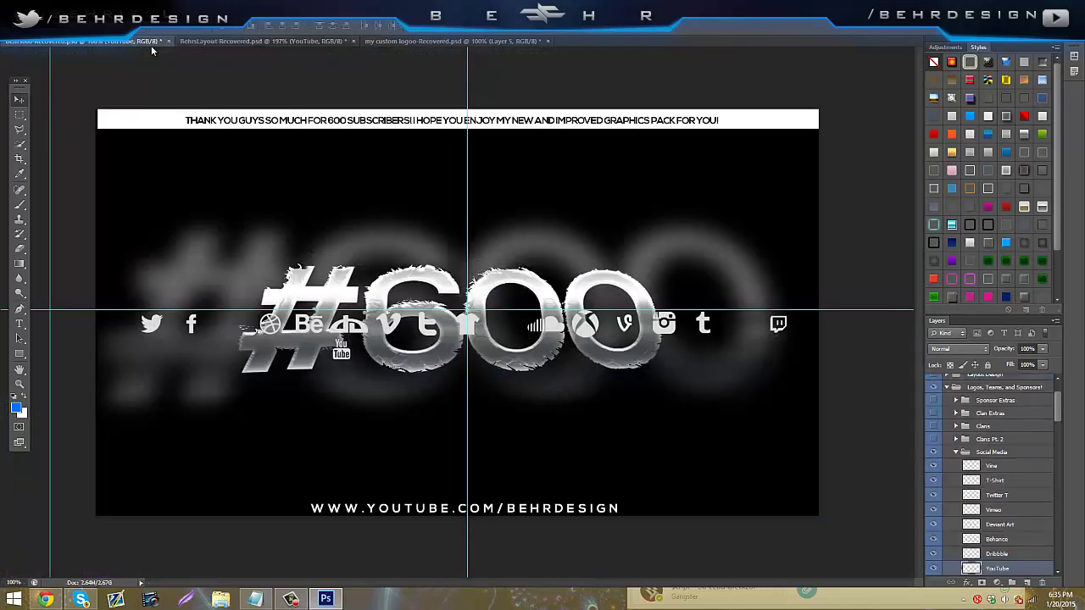
scroll(998, 498, down, 3)
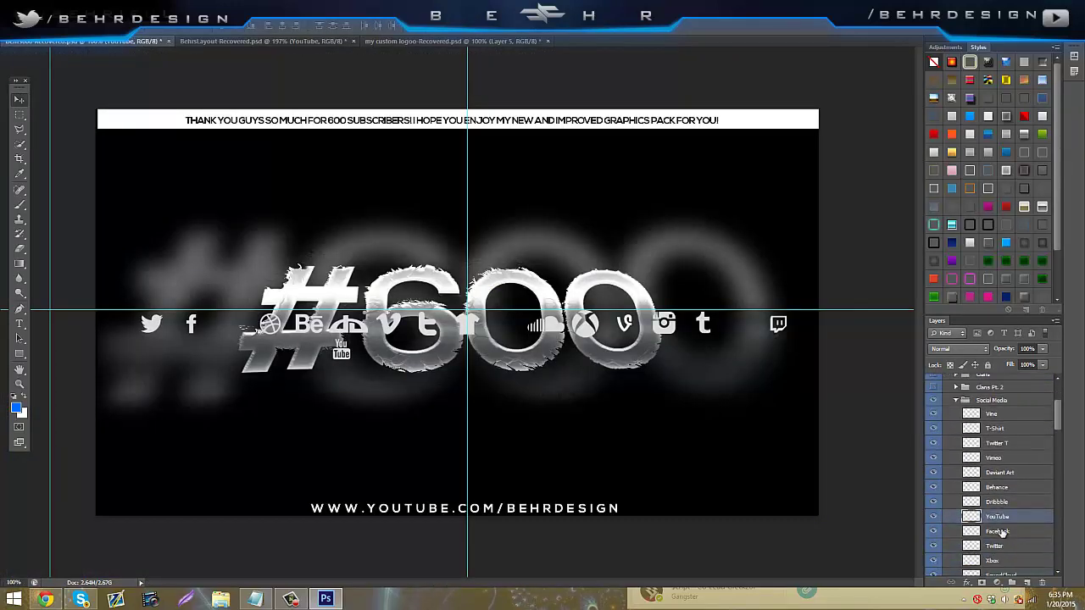
click(997, 546)
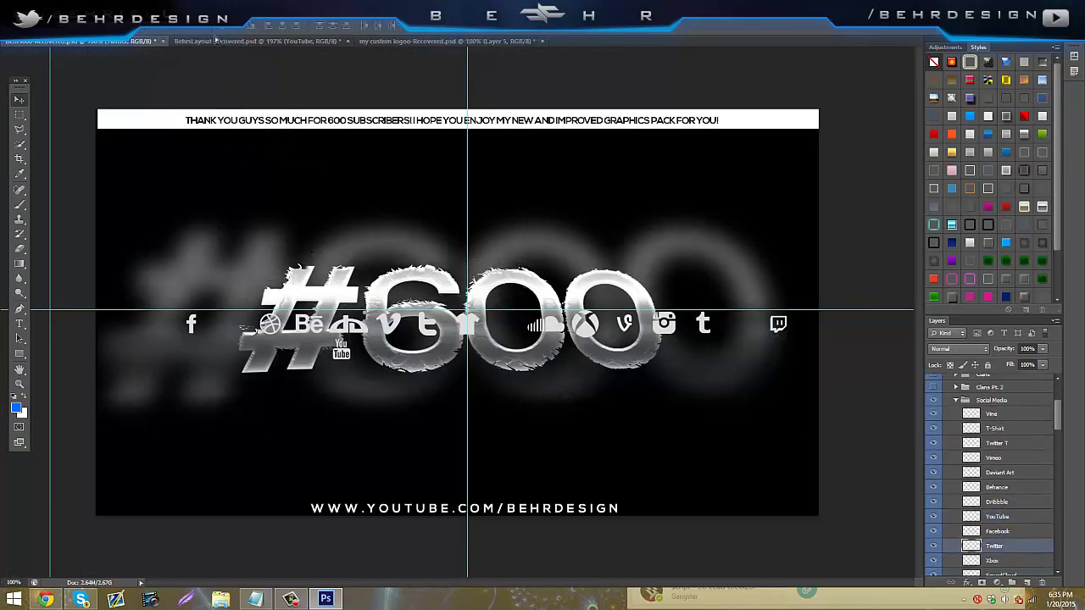
click(212, 41)
drag(246, 149, 283, 252)
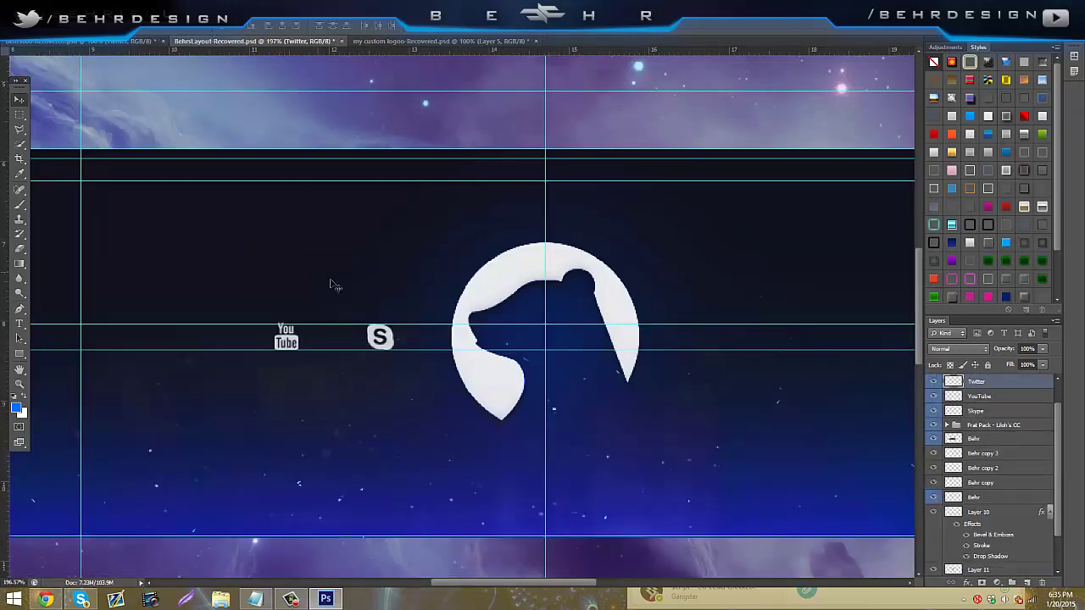
drag(356, 273, 433, 305)
- Scale the Twitter icon down to fit between the two middle guides and apply the transformation
key(ctrl+t)
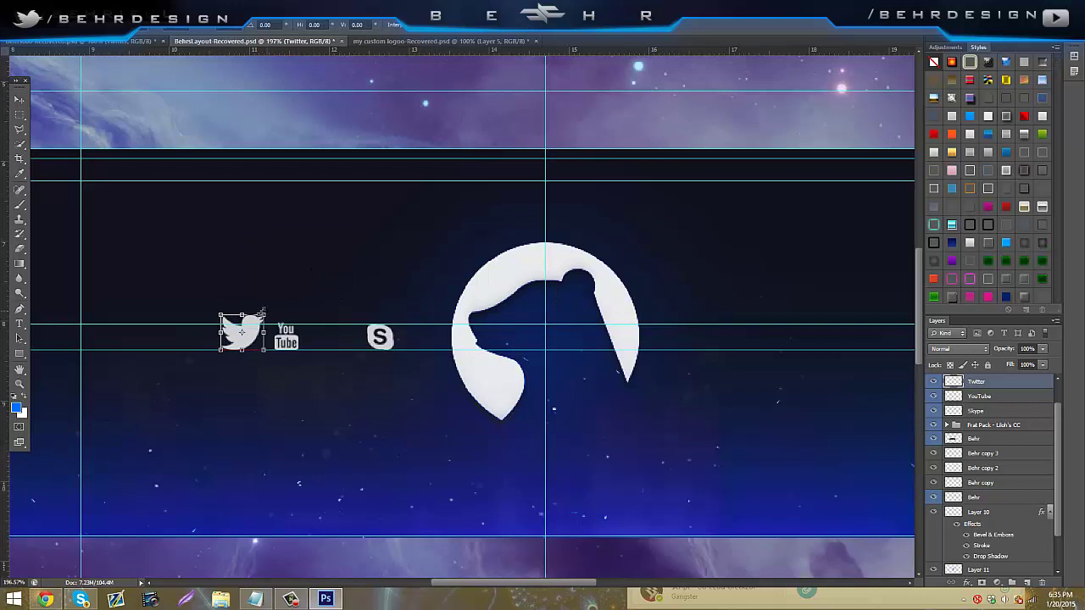
drag(263, 314, 252, 323)
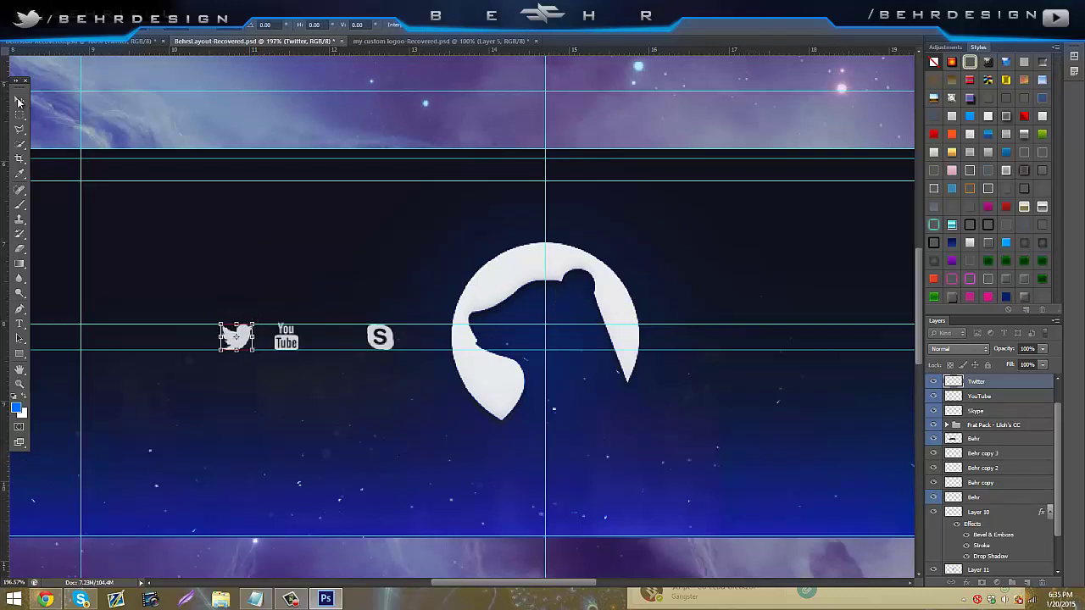
click(19, 101)
click(497, 221)
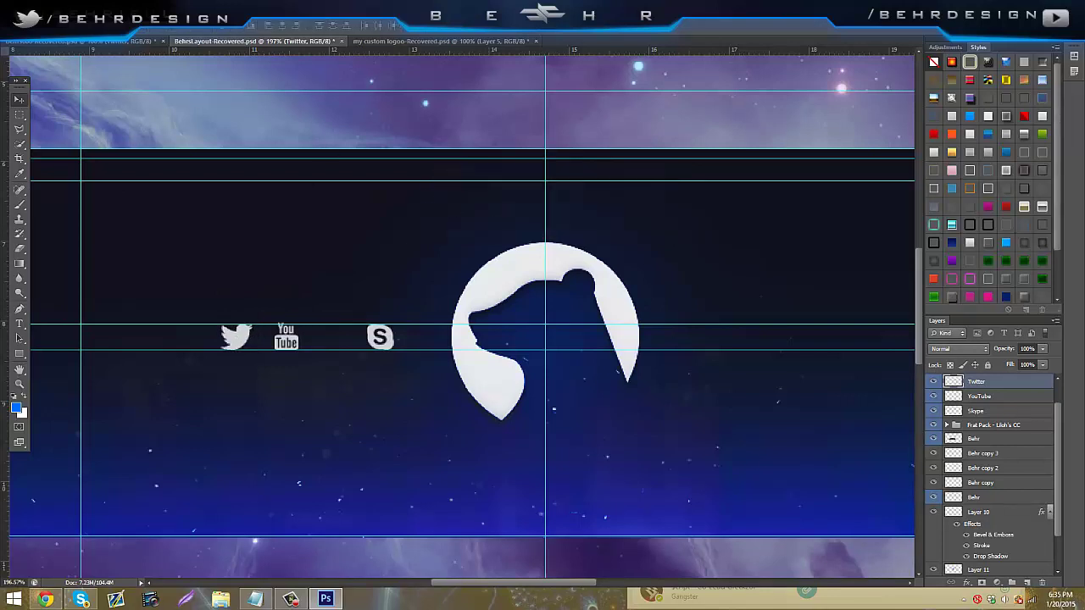
- Hide the Twitter icon layer in the graphics pack document
click(72, 42)
scroll(933, 534, down, 3)
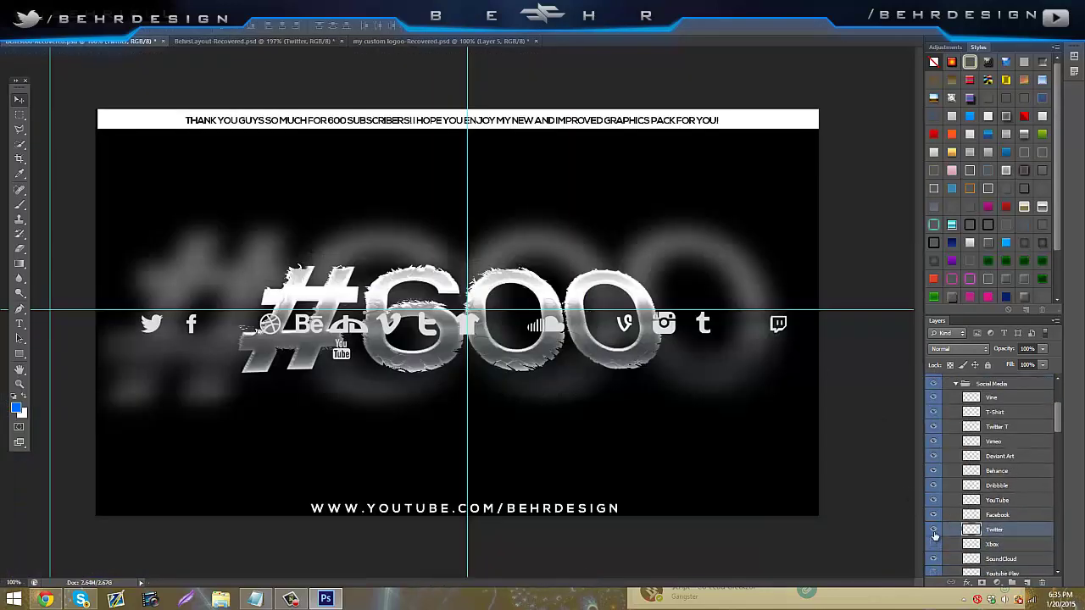
click(934, 532)
- Copy the Xbox icon layer into the layout and place it on the lower middle guide, left of the Twitter icon
click(990, 546)
click(935, 544)
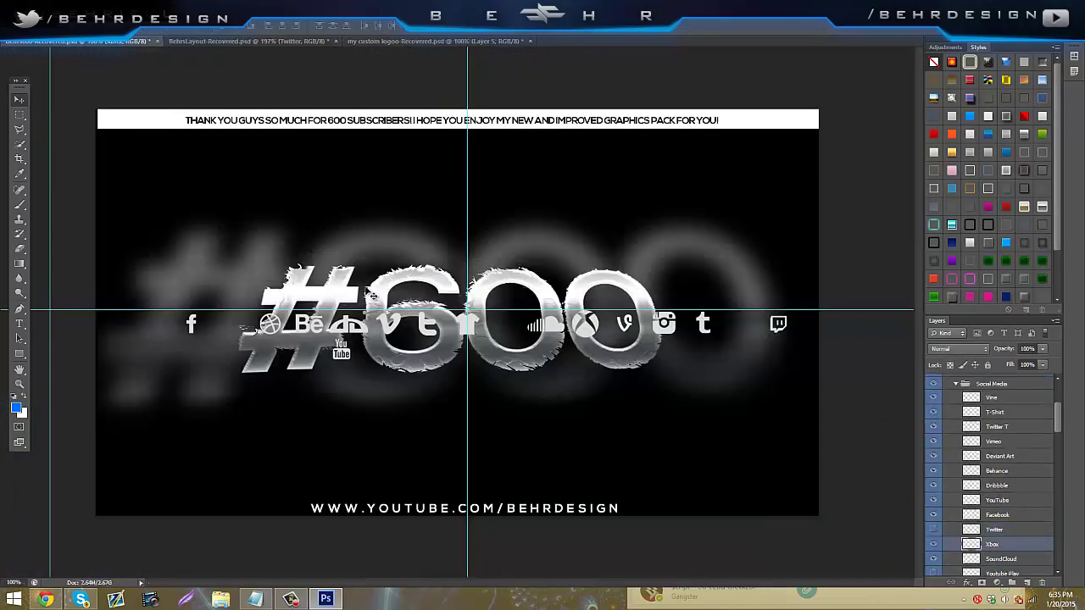
drag(584, 322, 594, 223)
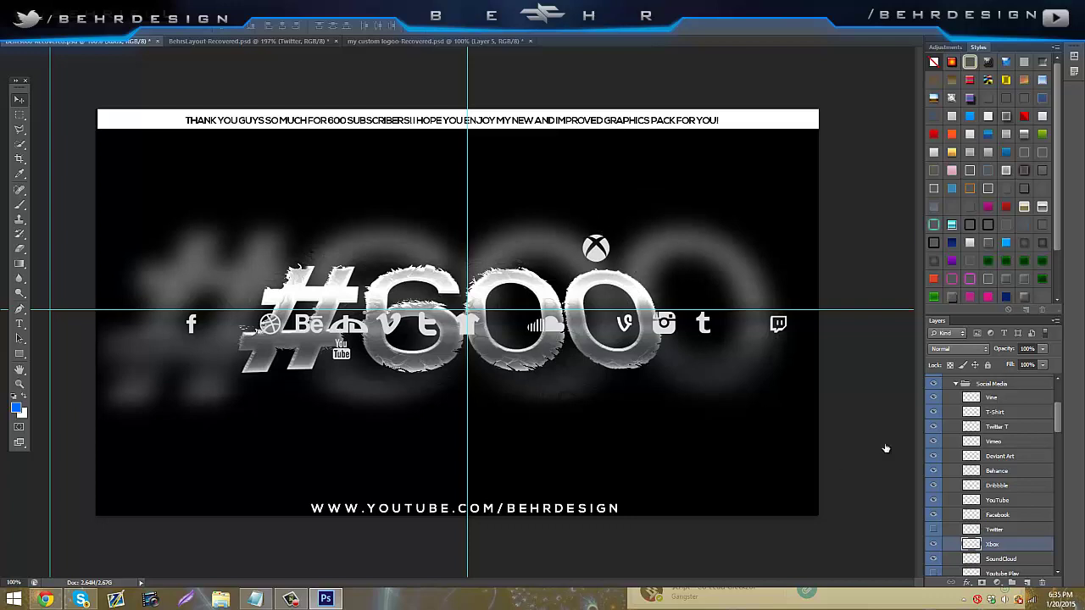
drag(345, 154, 246, 204)
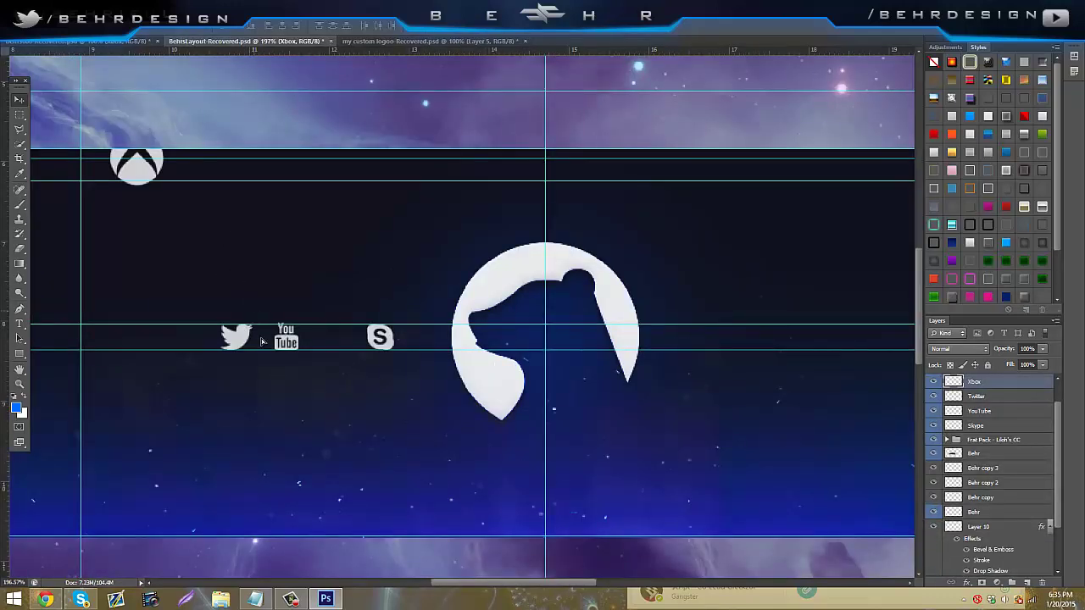
drag(262, 342, 218, 294)
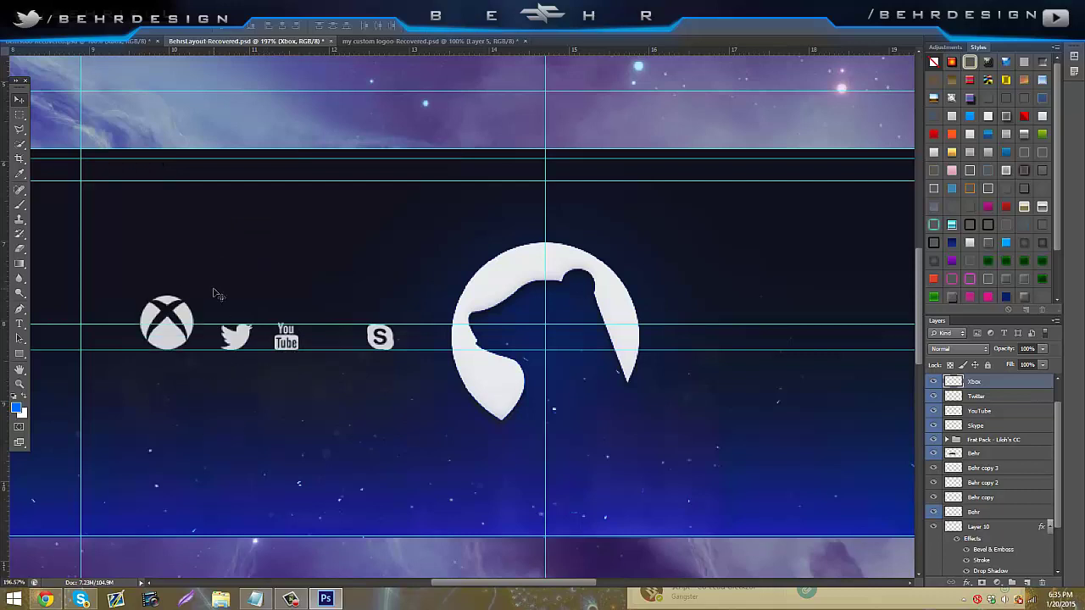
- Scale the Xbox icon down to fit between the two middle guides and apply the transformation
key(t)
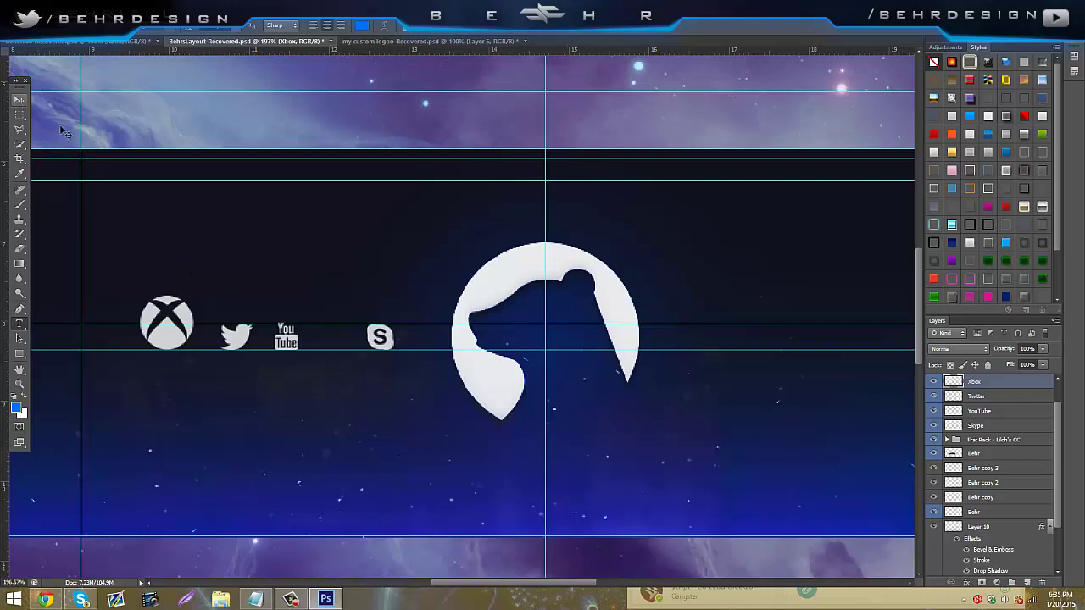
key(ctrl+t)
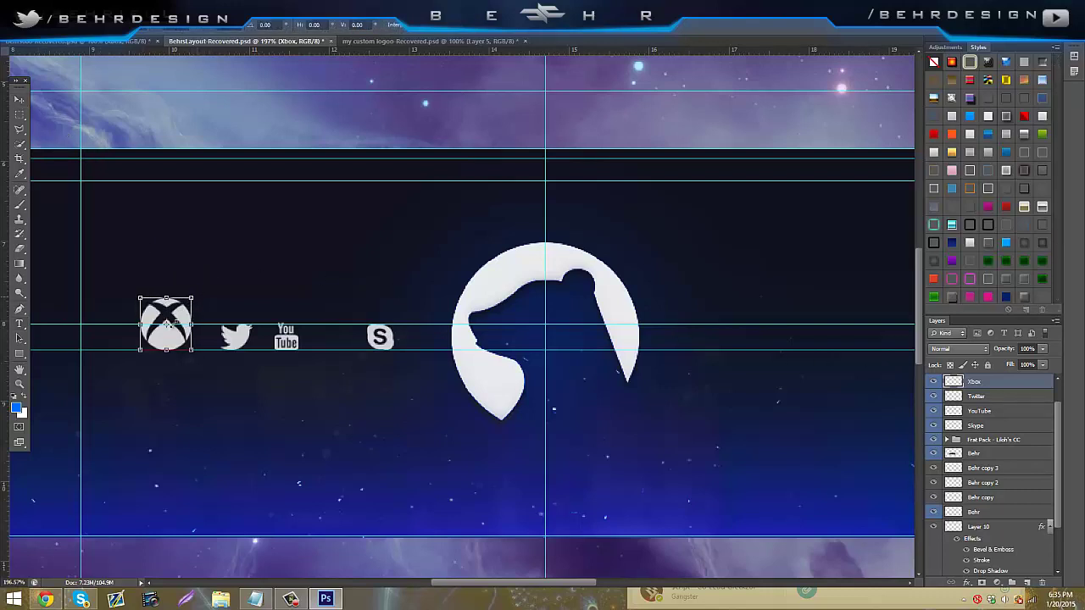
drag(194, 295, 173, 327)
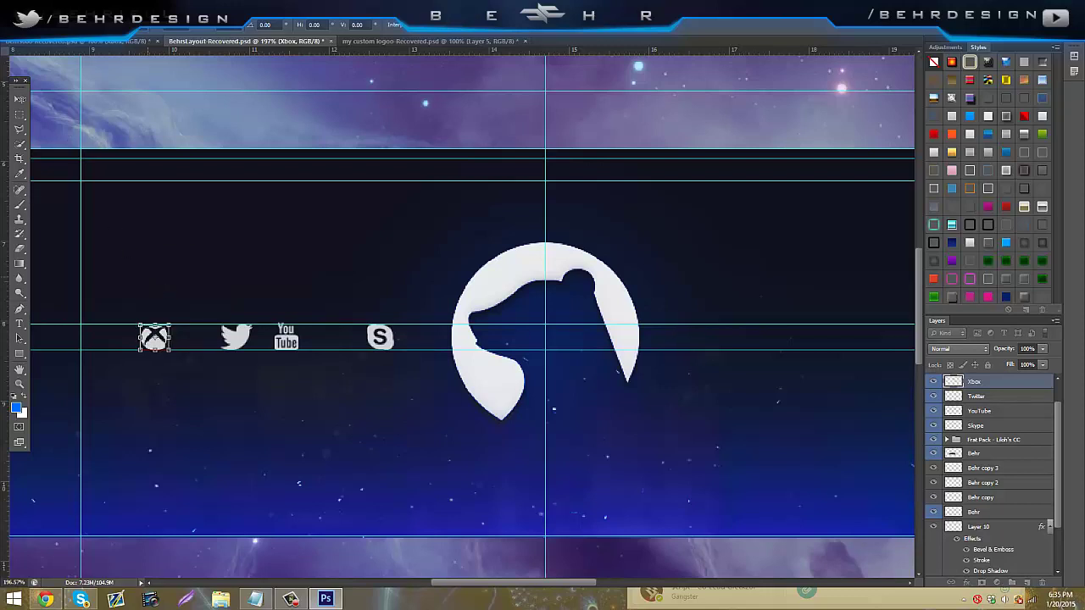
click(18, 100)
click(466, 224)
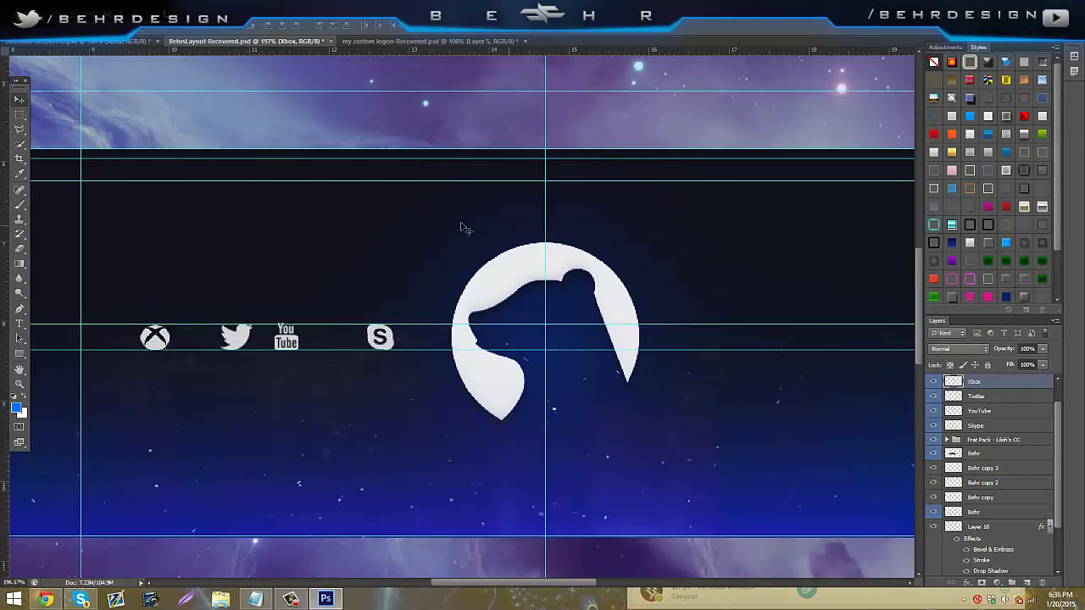
- Move the Xbox icon between the YouTube and Skype icons, scale it down slightly and apply the transformation
drag(208, 322, 338, 348)
key(ctrl+t)
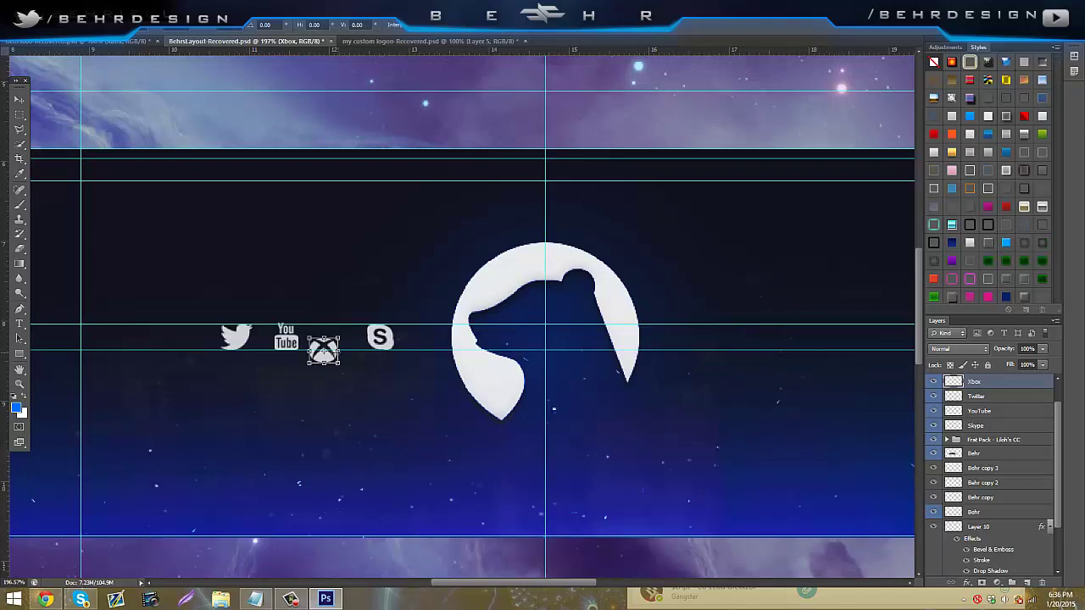
drag(338, 363, 335, 362)
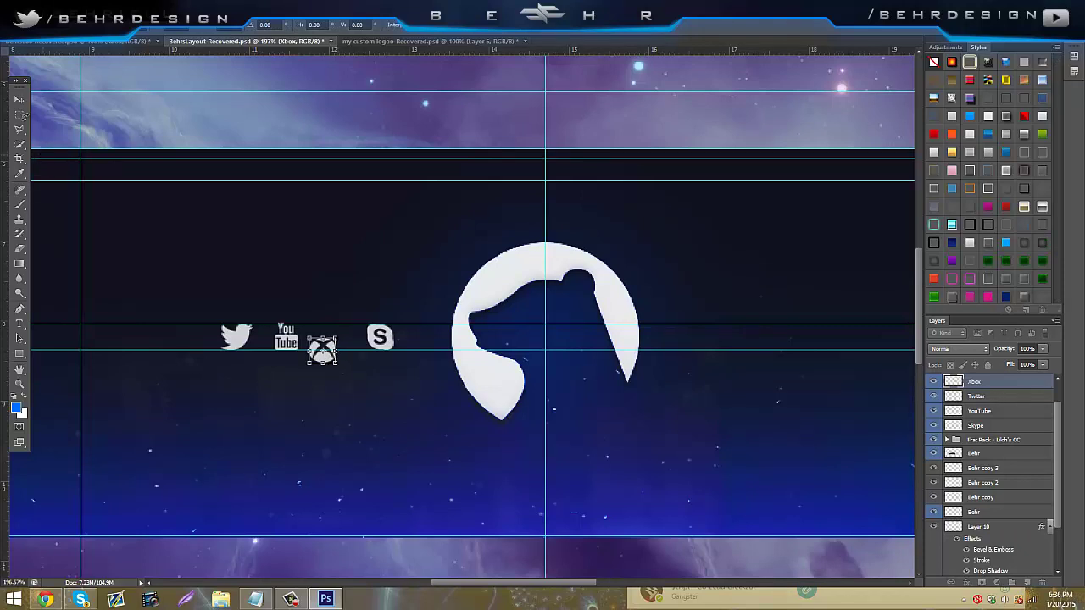
click(19, 100)
click(494, 224)
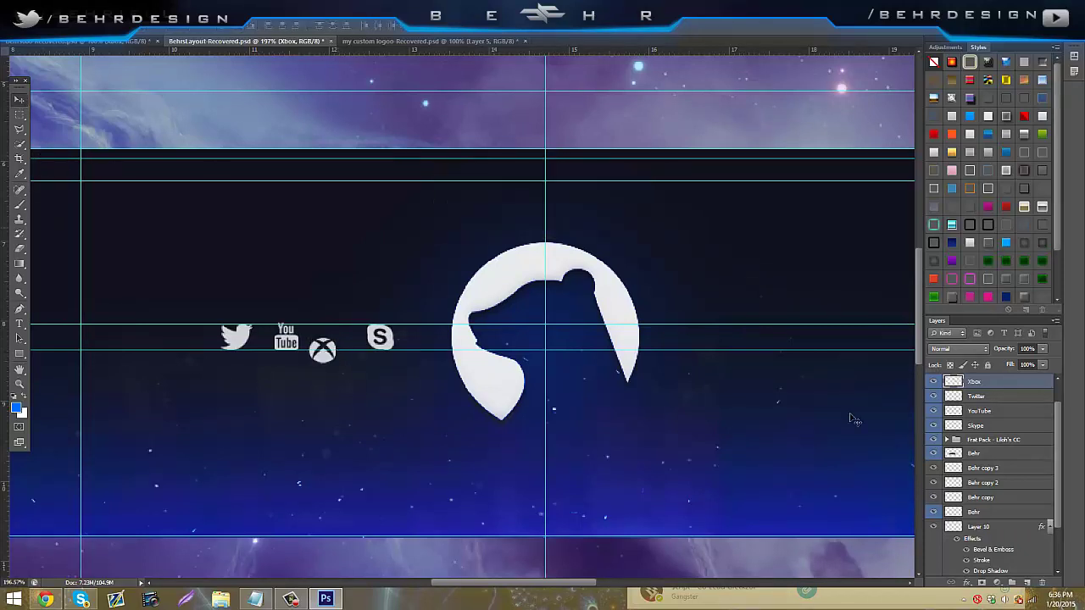
- Move the Frat Pack colour-correction group above the Xbox layer, directly below Layer 1, and hide it
drag(1014, 439, 988, 398)
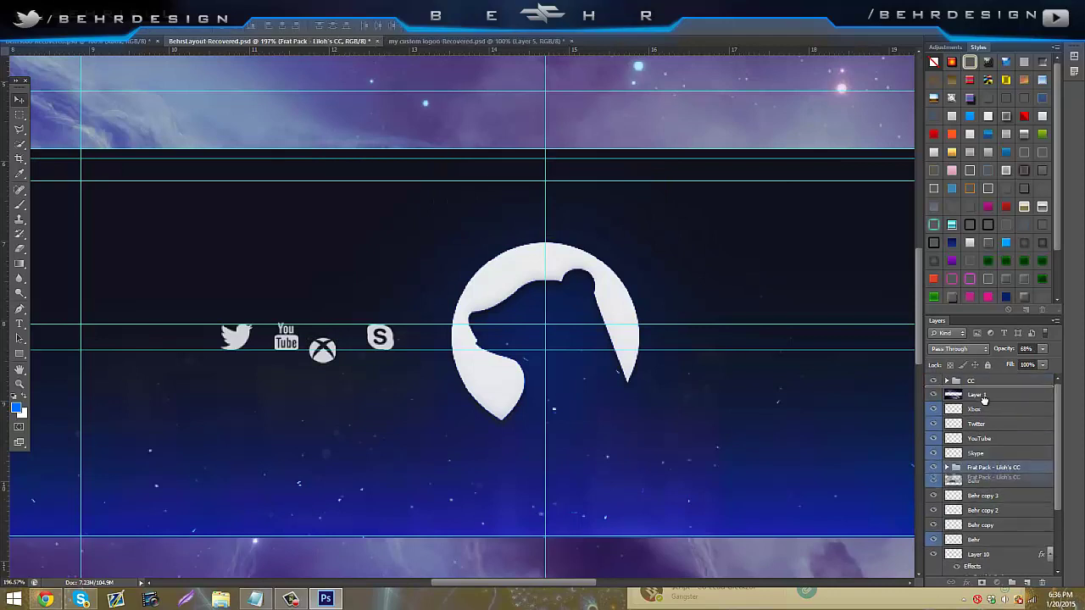
click(932, 408)
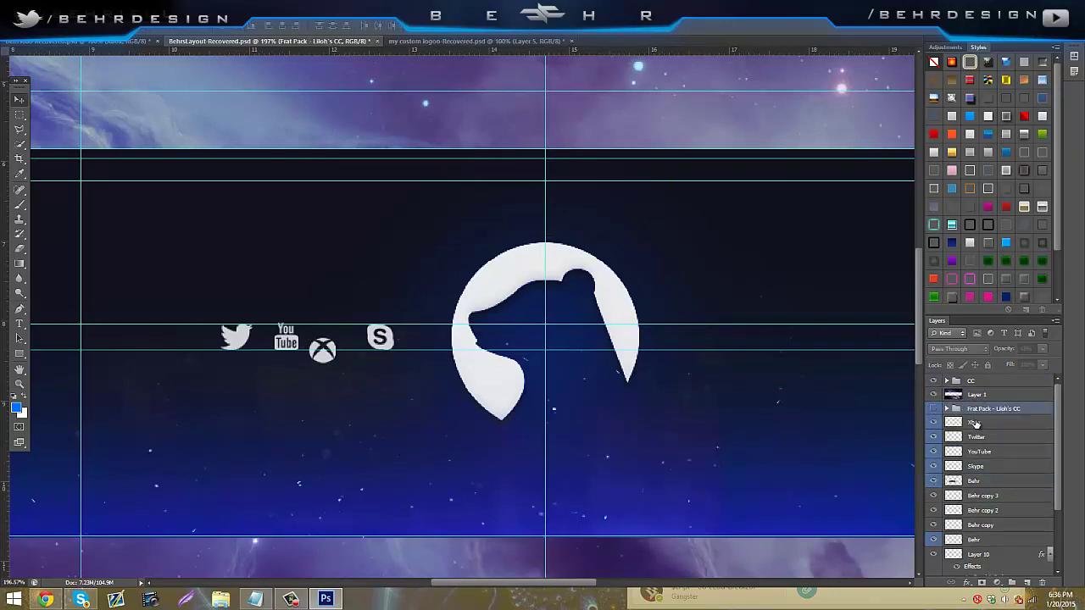
- Move the Xbox icon up between the two middle guides and nudge it right to even its spacing from YouTube and Skype
click(974, 423)
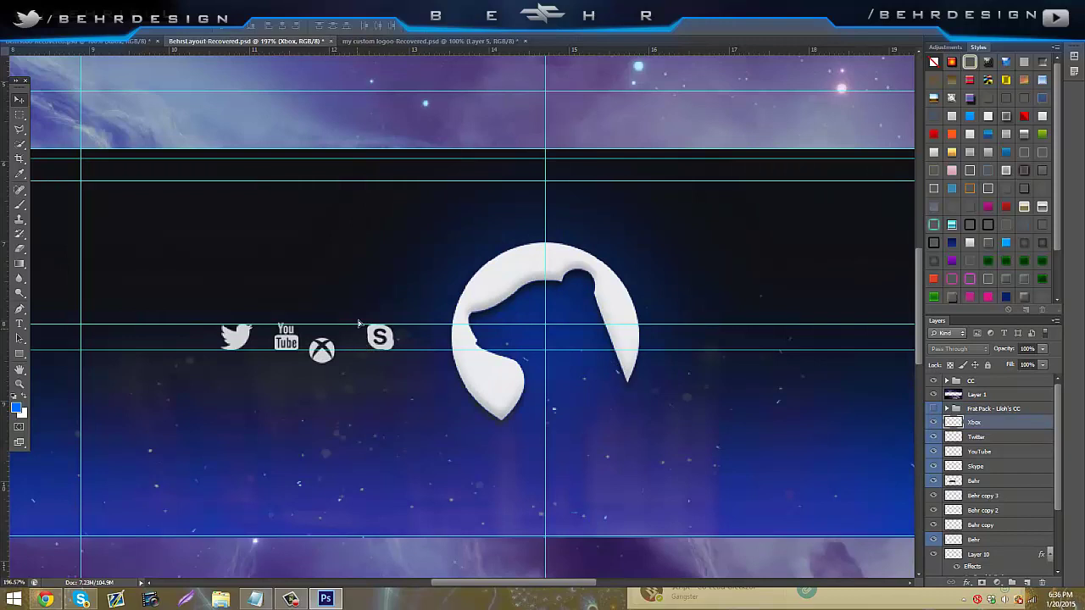
drag(360, 339, 359, 324)
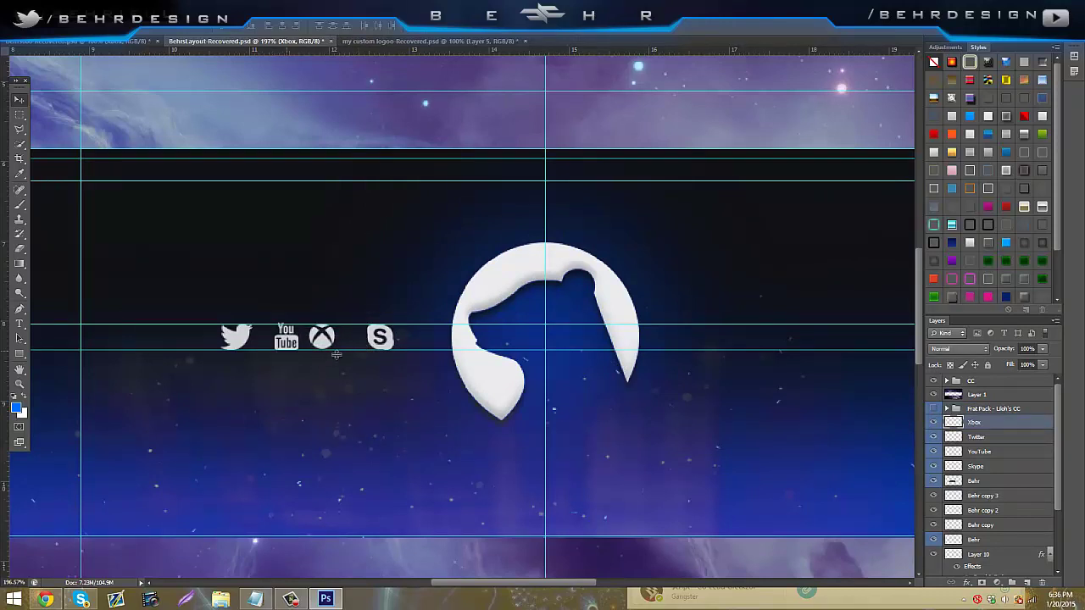
key(Right)
key(Right)
key(Right)
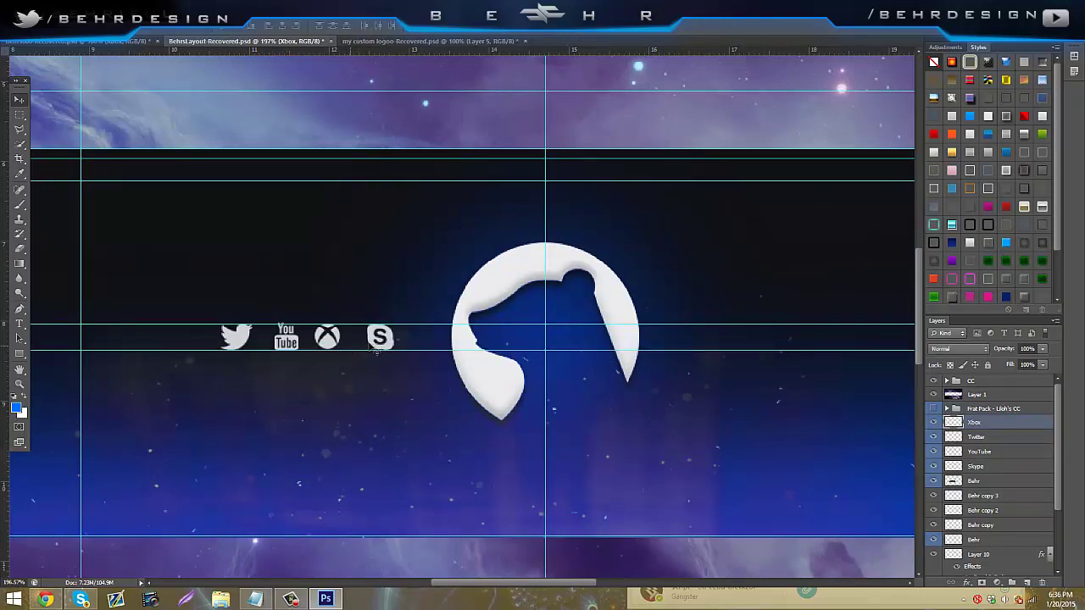
- Draw a white spacer rectangle about 39 px high across the middle guides, starting at the bear logo's right edge
drag(552, 582, 573, 582)
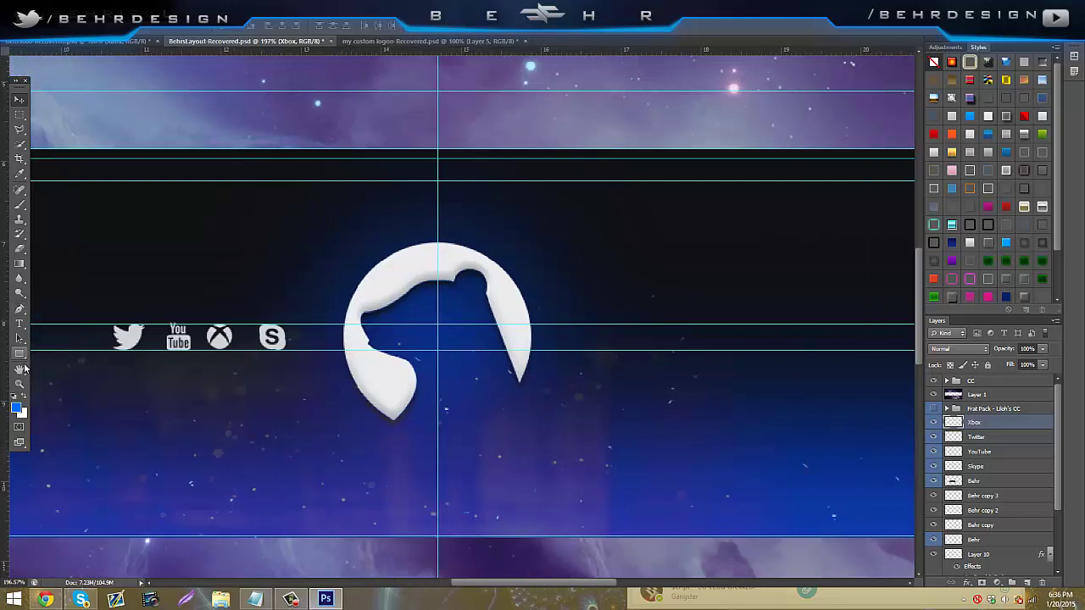
click(19, 354)
click(25, 400)
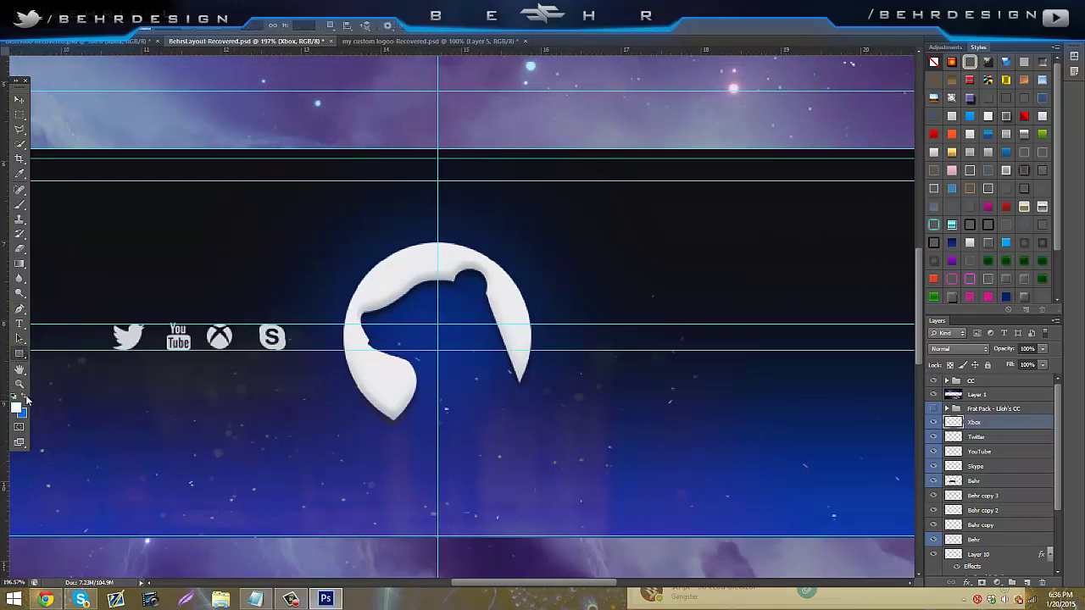
drag(530, 317, 668, 359)
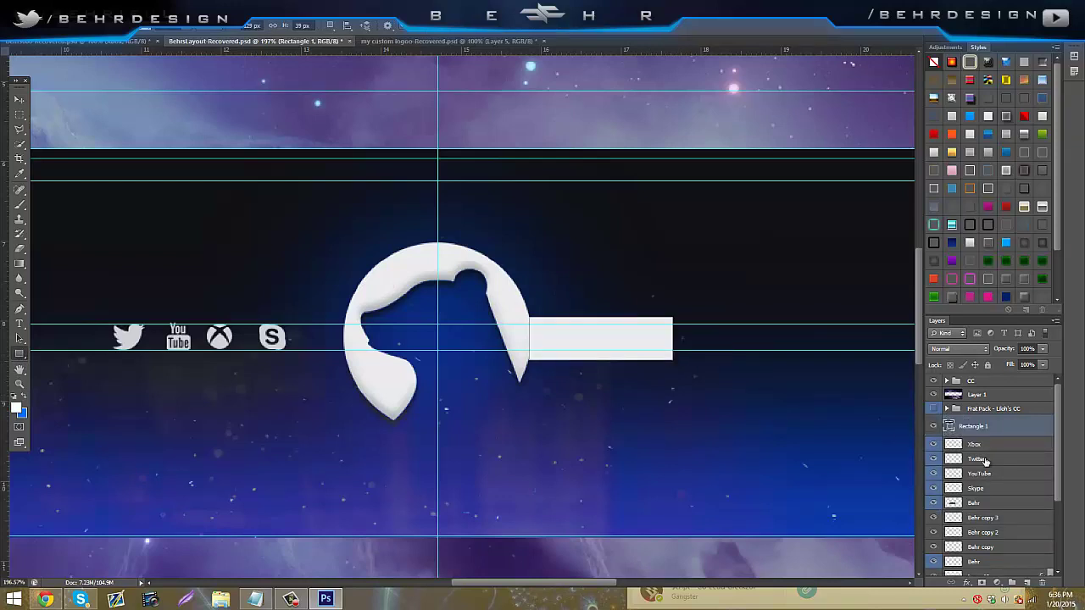
- Move the Skype icon horizontally against the right end of the white spacer rectangle
click(976, 490)
key(v)
drag(249, 276, 627, 280)
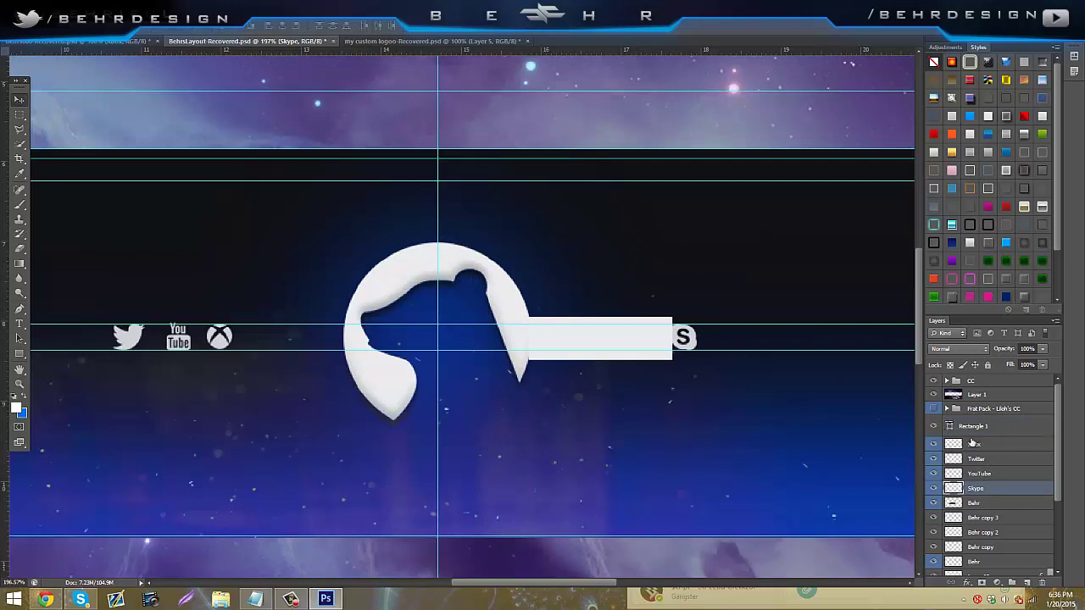
- Move the spacer rectangle against the Skype icon's right side and place the Xbox icon at the rectangle's far end
click(973, 426)
drag(571, 339, 738, 337)
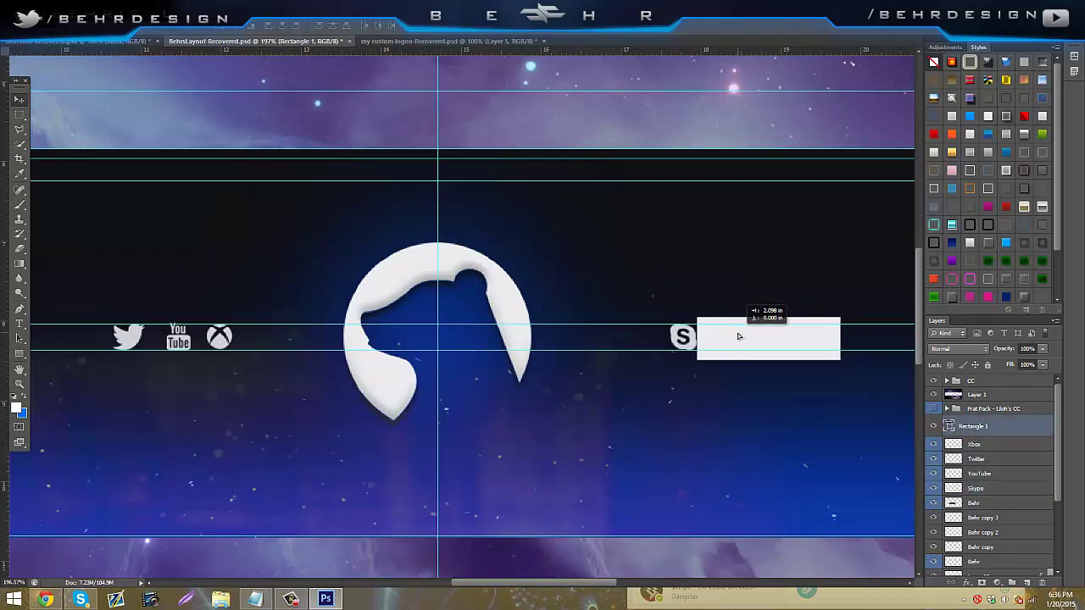
click(996, 457)
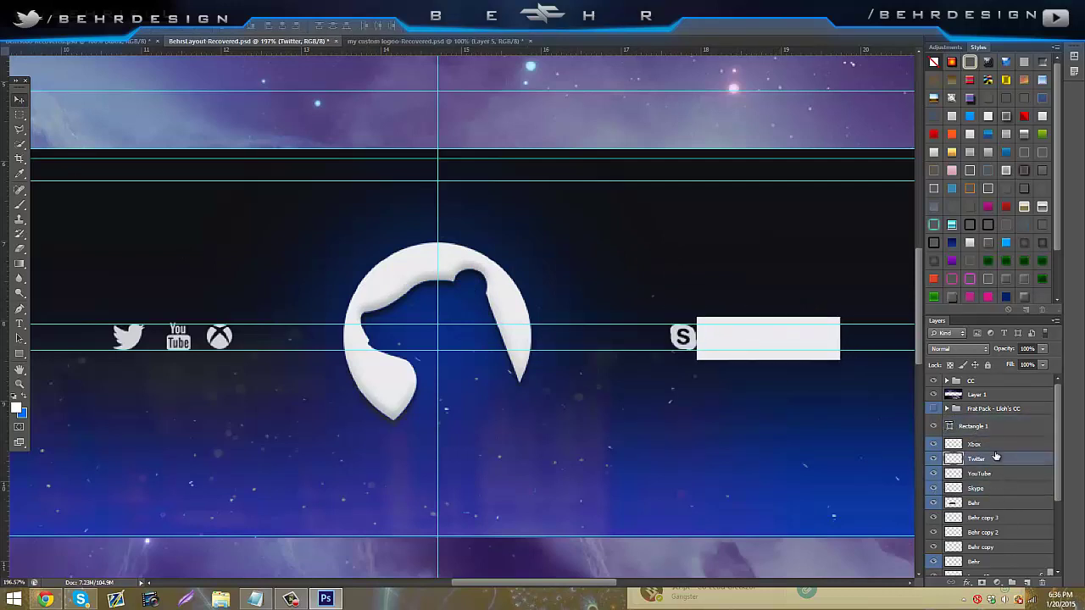
click(956, 444)
drag(204, 330, 253, 345)
- Move the spacer rectangle against the bear logo's left edge and place the YouTube icon at the rectangle's left end
click(1043, 426)
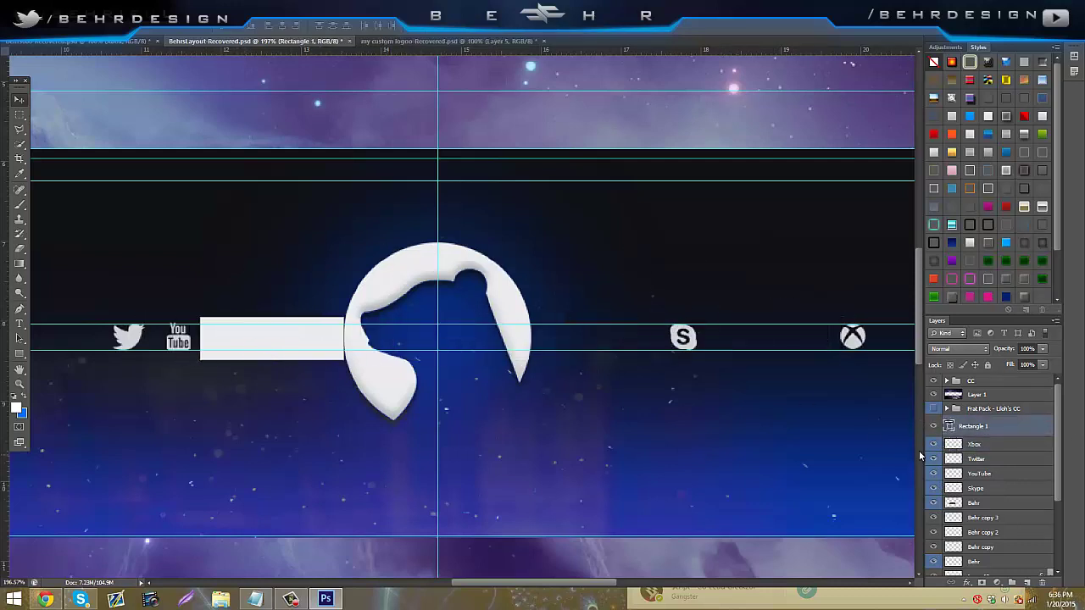
click(971, 474)
drag(443, 375, 453, 374)
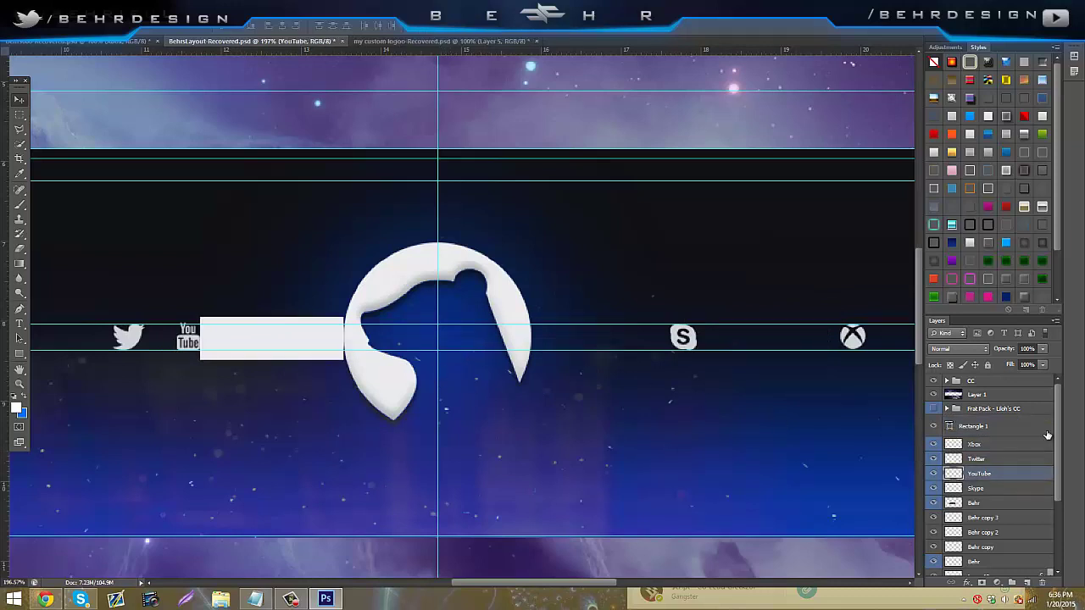
- Move the spacer rectangle against the YouTube icon's left side and place the Twitter icon at the rectangle's far end
click(963, 426)
drag(525, 334, 420, 334)
drag(474, 583, 438, 581)
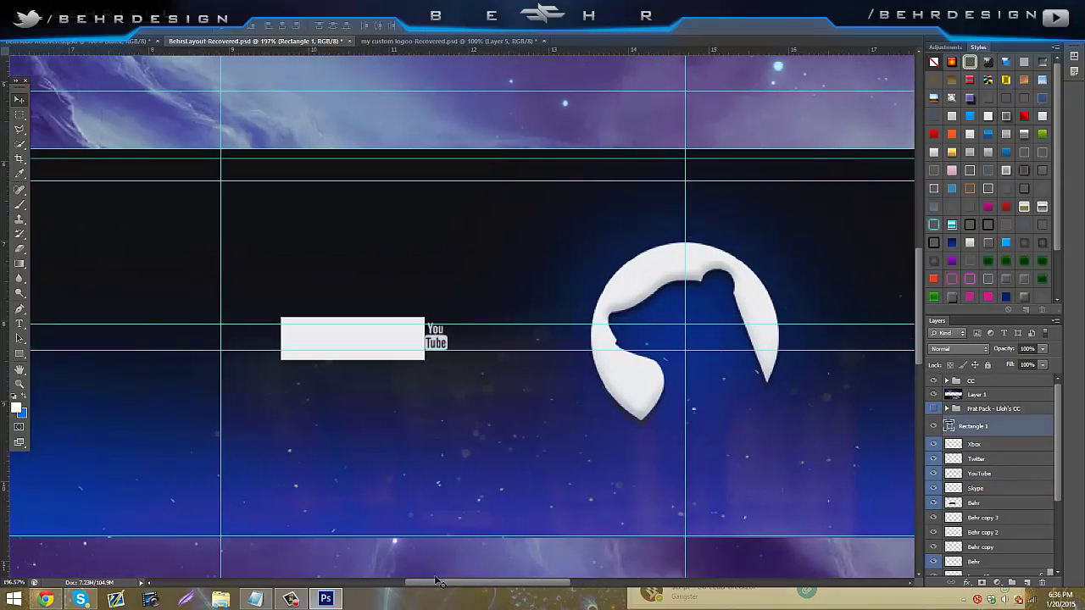
click(995, 459)
drag(500, 309, 415, 312)
- Hide the spacer rectangle and the guides to check the icon spacing around the logo
click(20, 384)
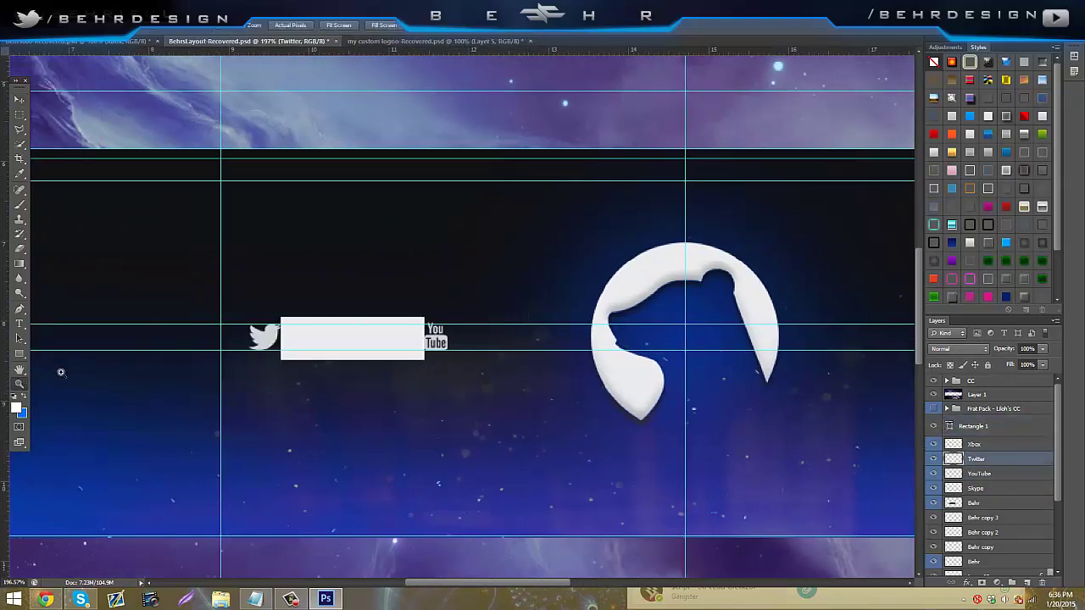
drag(519, 357, 461, 358)
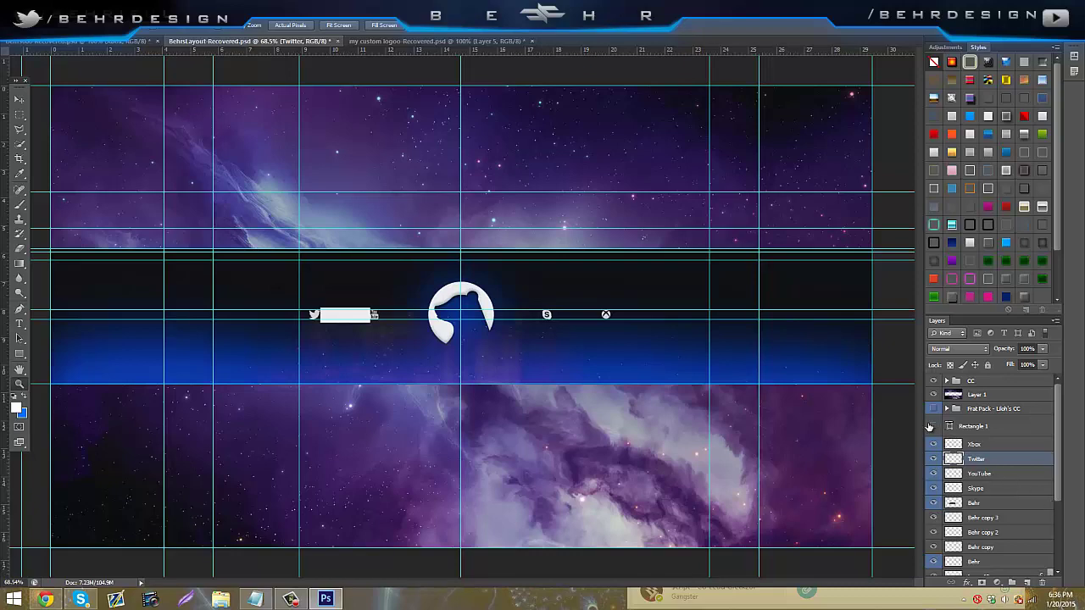
click(931, 425)
drag(372, 267, 395, 254)
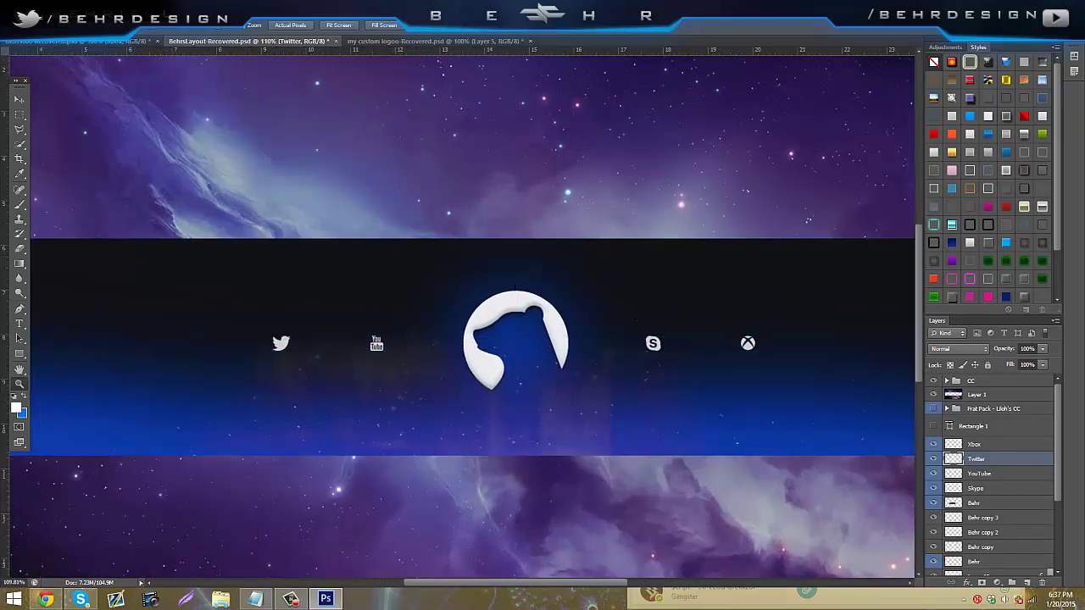
- Add a Bevel & Emboss effect to the Skype icon with the shadow opacity lowered to 28%
click(989, 490)
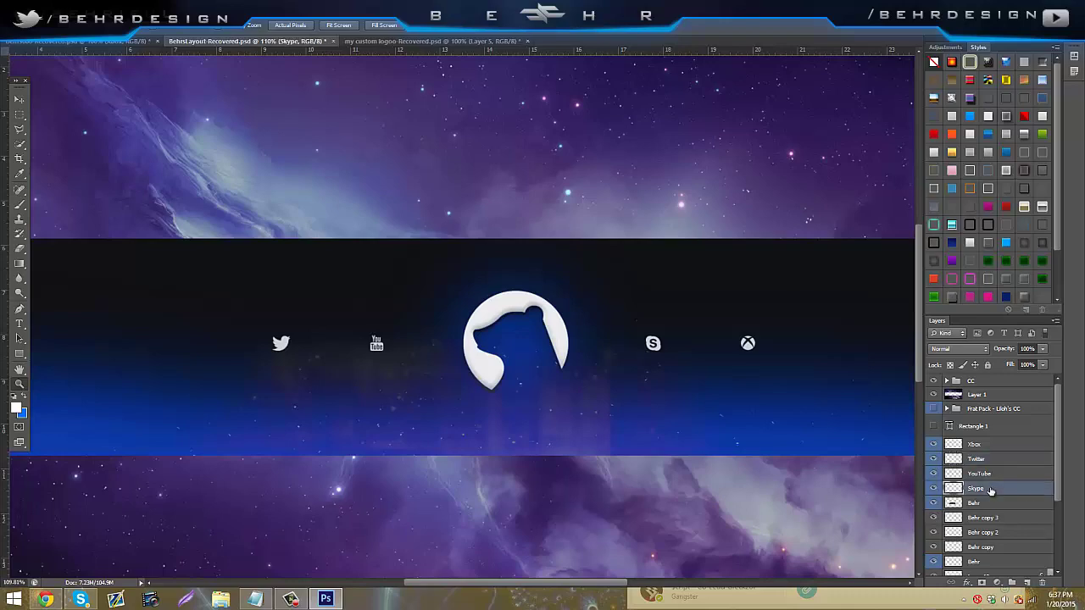
right_click(1003, 492)
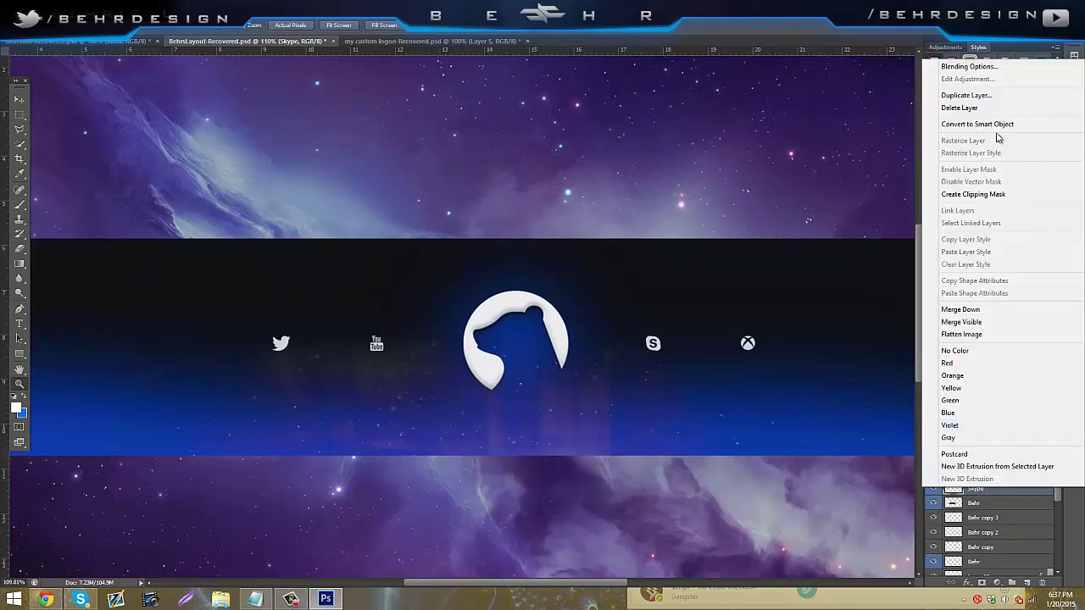
click(1023, 71)
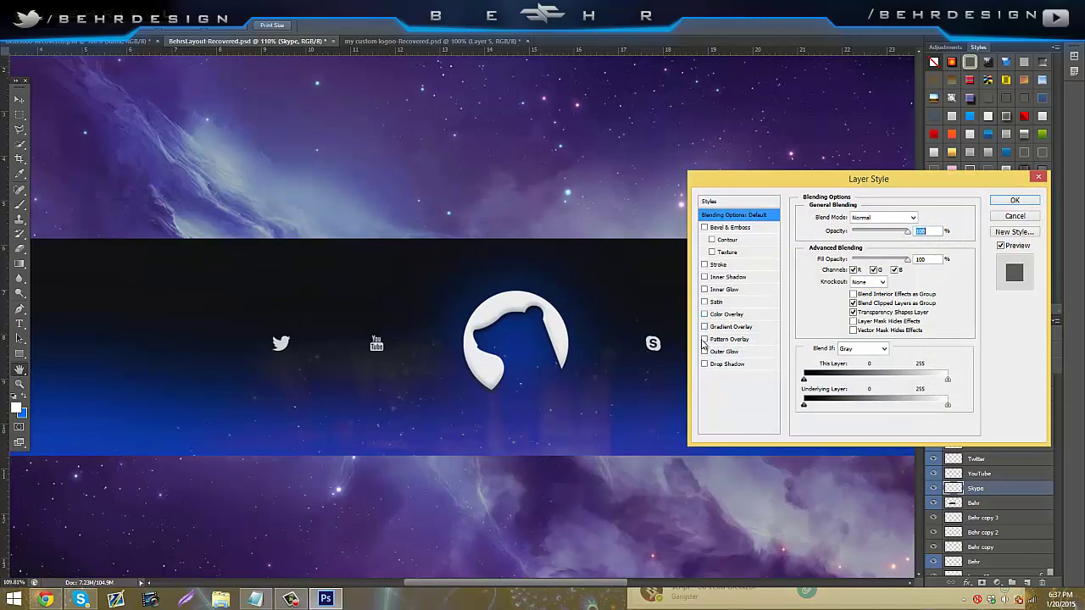
click(705, 228)
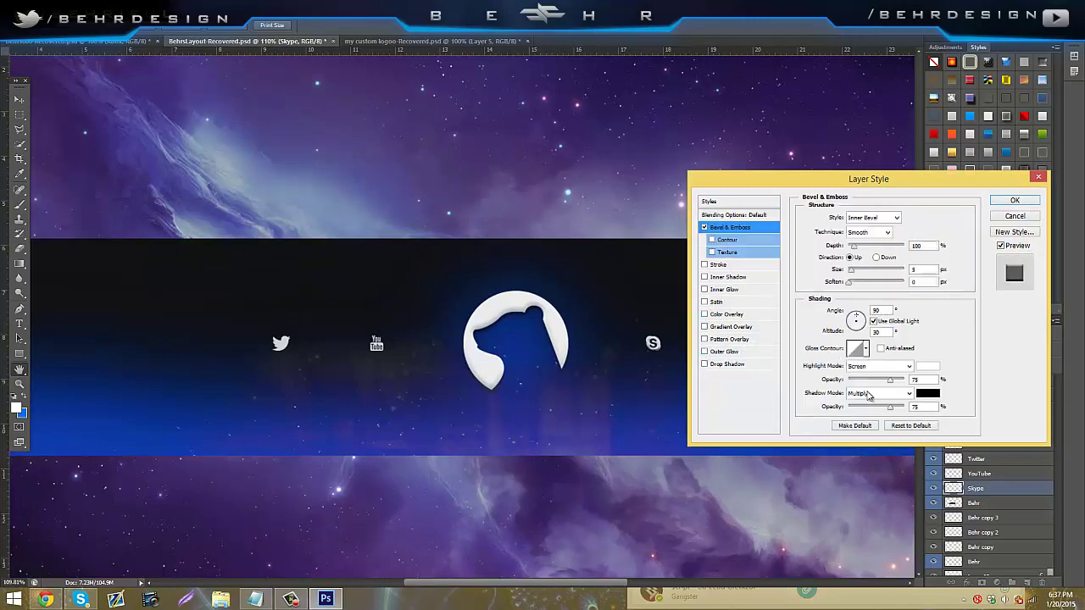
click(862, 407)
- Add a Color Overlay to the Skype icon in a slightly muted Skype blue
click(704, 314)
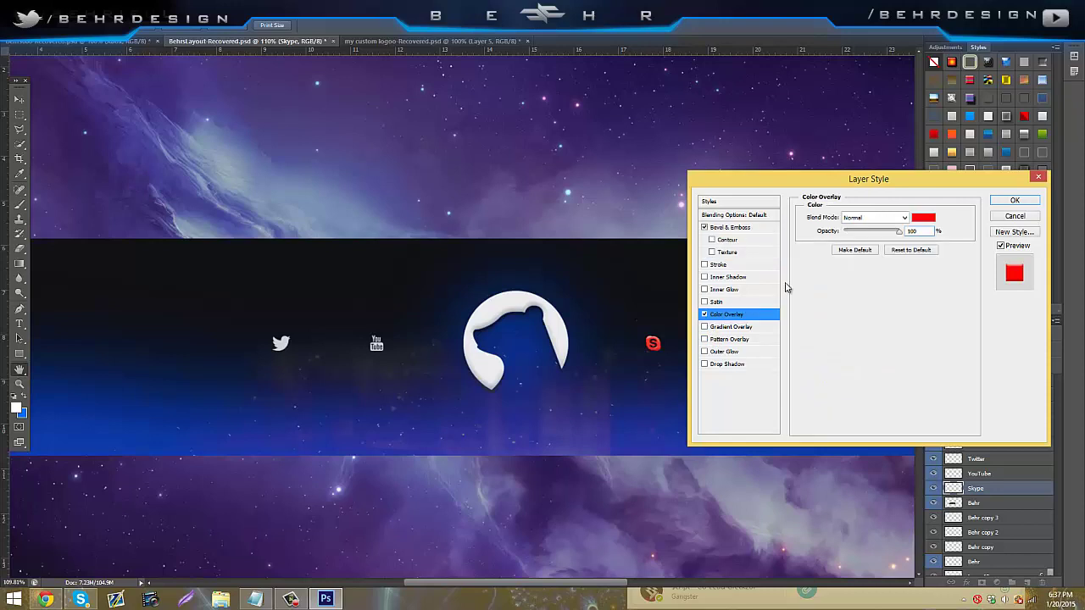
click(923, 219)
click(894, 306)
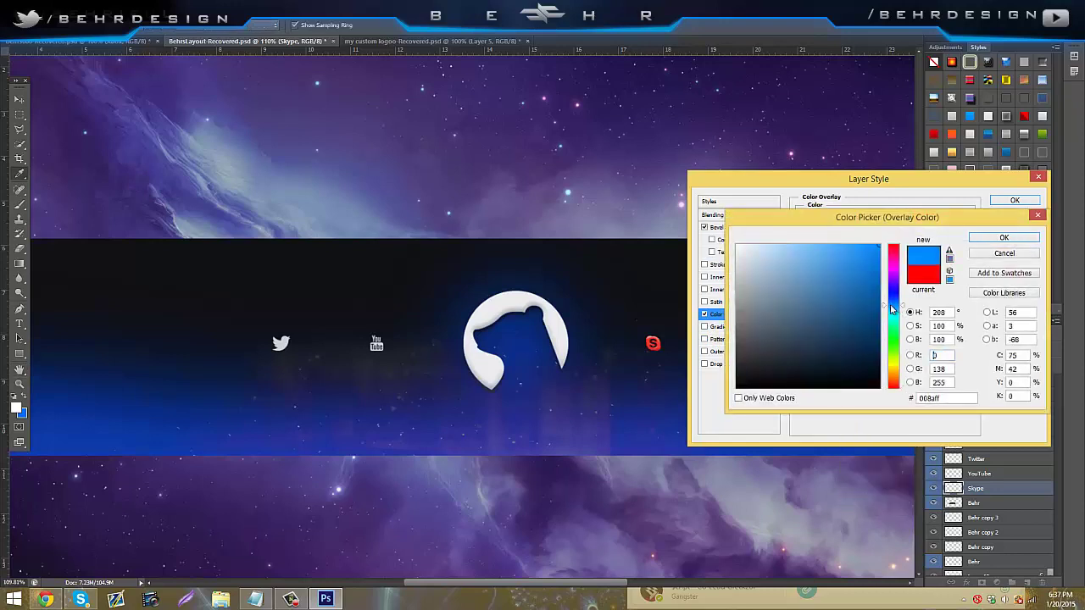
drag(828, 283, 852, 256)
click(998, 240)
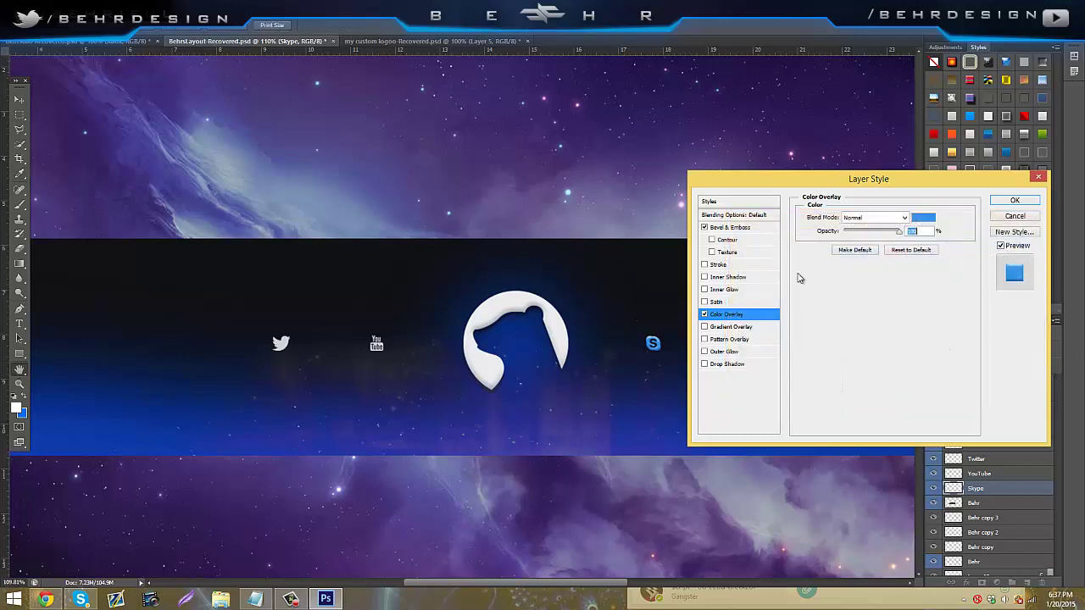
- Lower the Skype icon's bevel highlight opacity to 38% and apply the layer style
click(740, 229)
drag(880, 383, 866, 380)
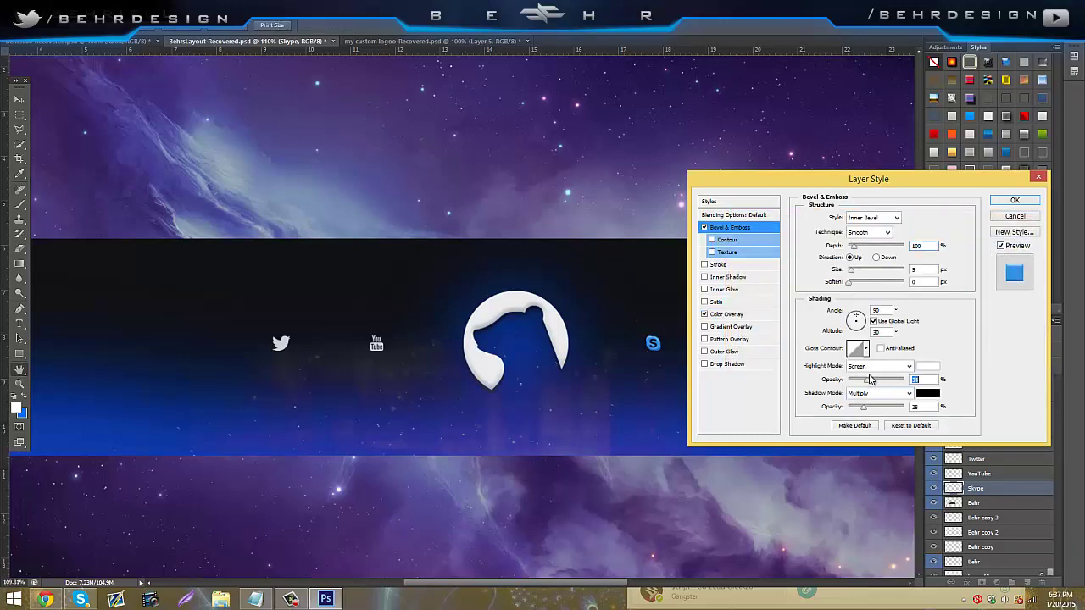
click(1012, 233)
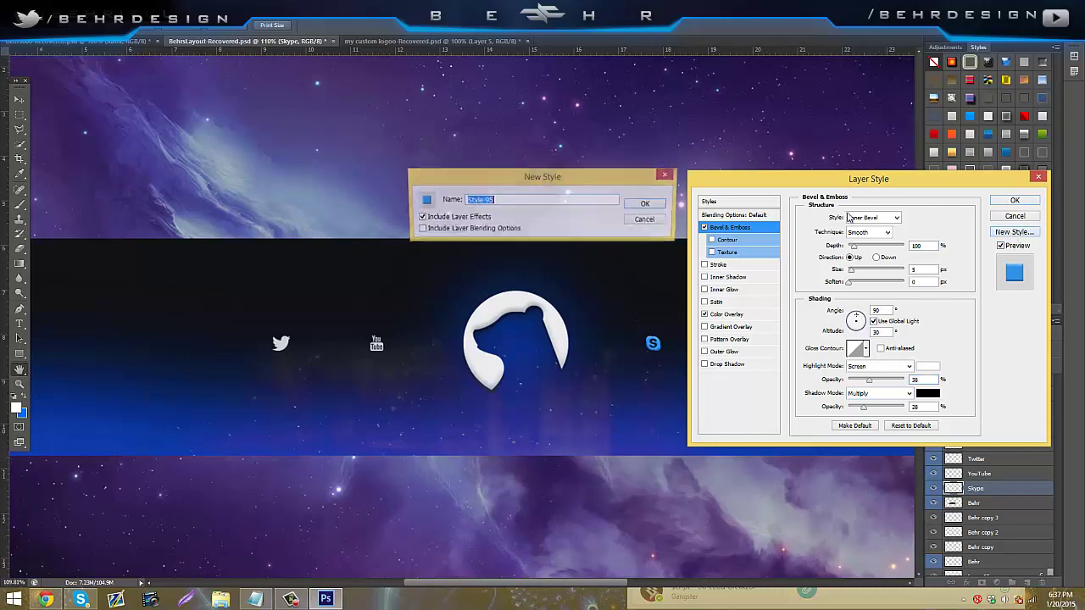
click(648, 217)
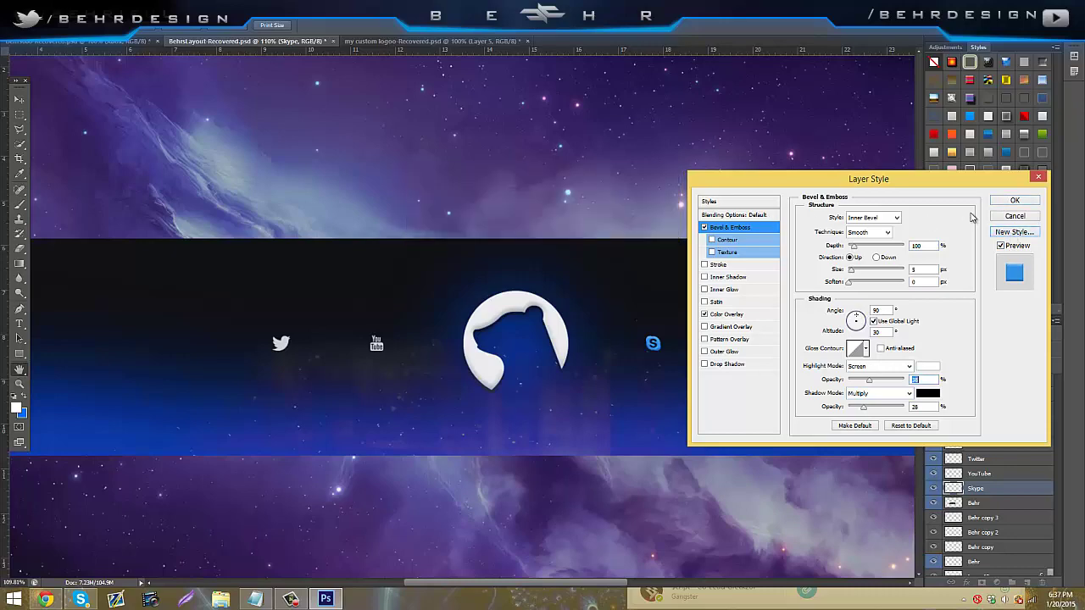
click(1011, 201)
- Apply the blue preset style with bevel and colour overlay to the YouTube icon layer
click(992, 474)
scroll(972, 275, down, 3)
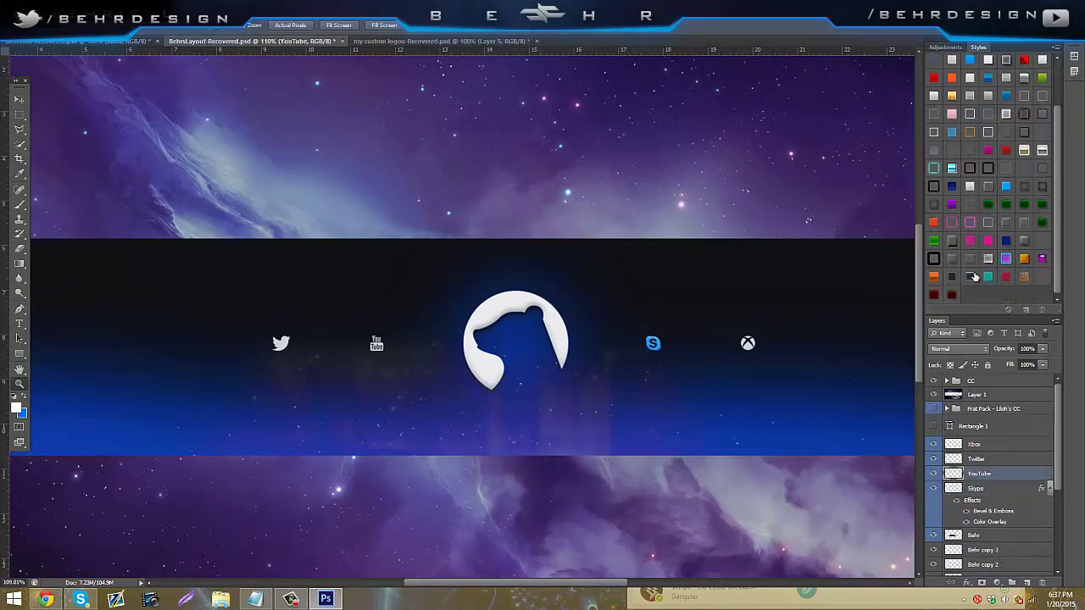
click(1006, 185)
- Change the YouTube icon's Color Overlay to pure red (ff0000) and apply the layer style
right_click(994, 472)
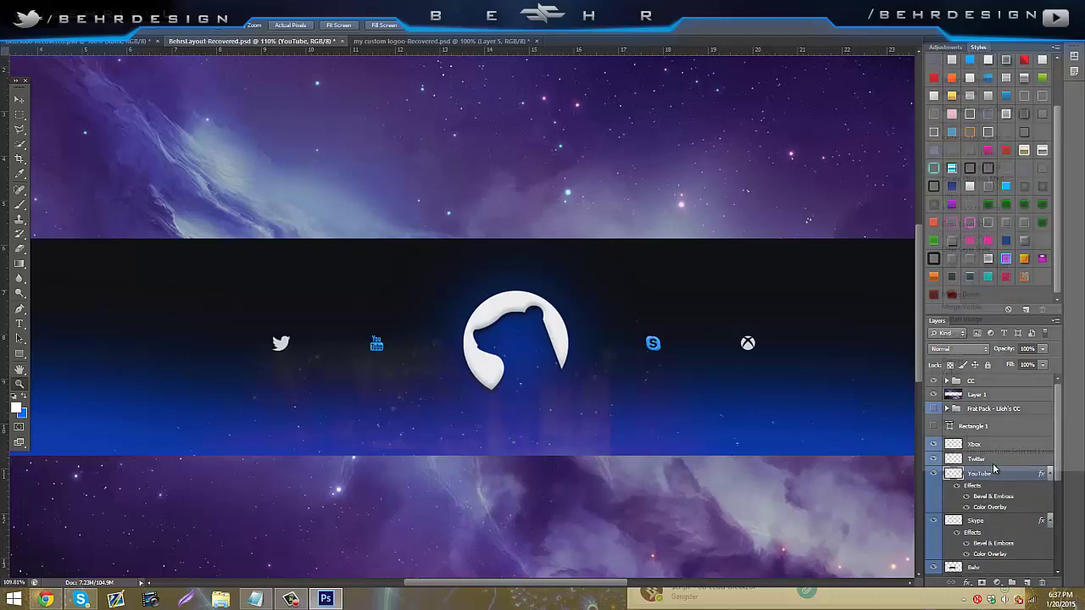
click(957, 50)
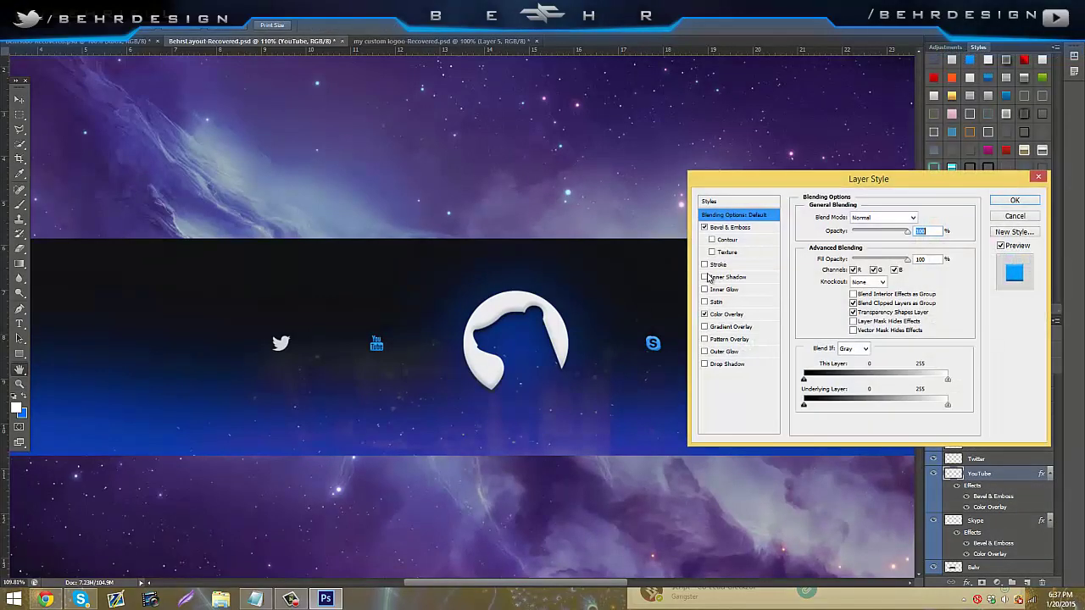
click(729, 314)
click(923, 218)
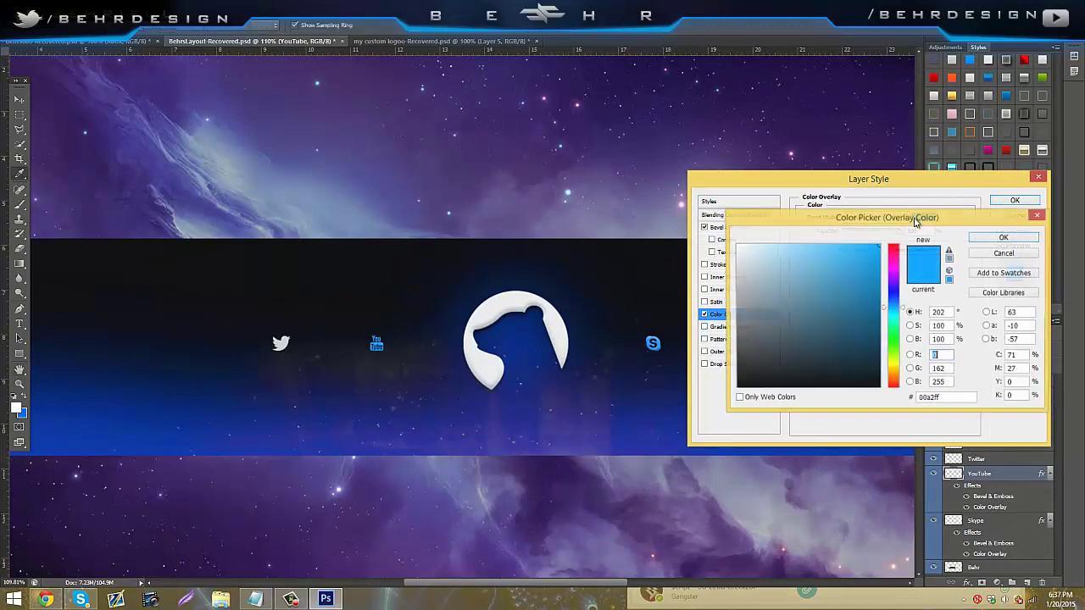
click(894, 246)
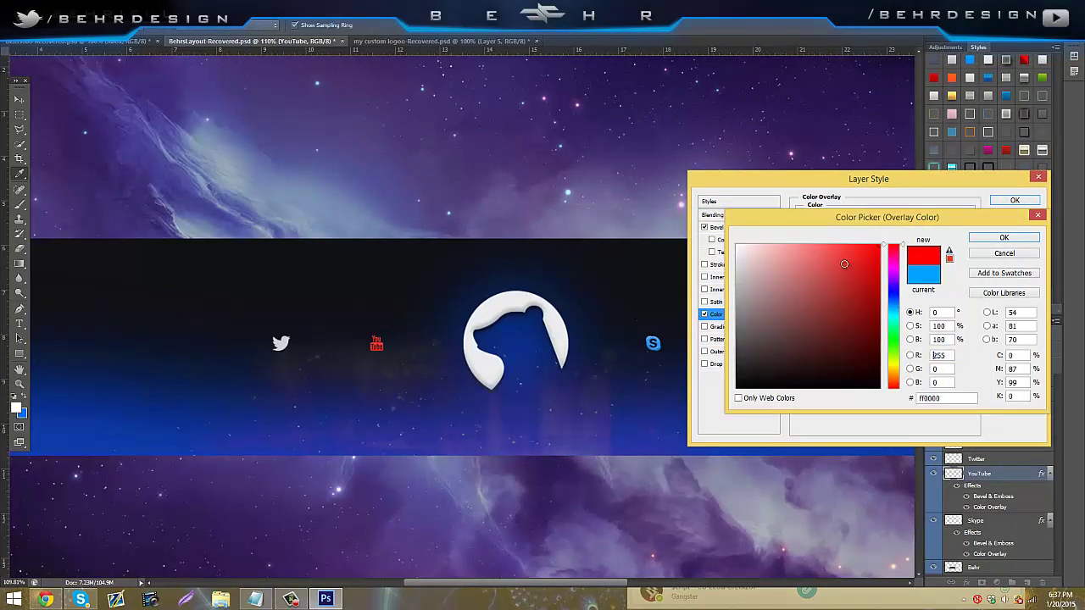
click(1004, 238)
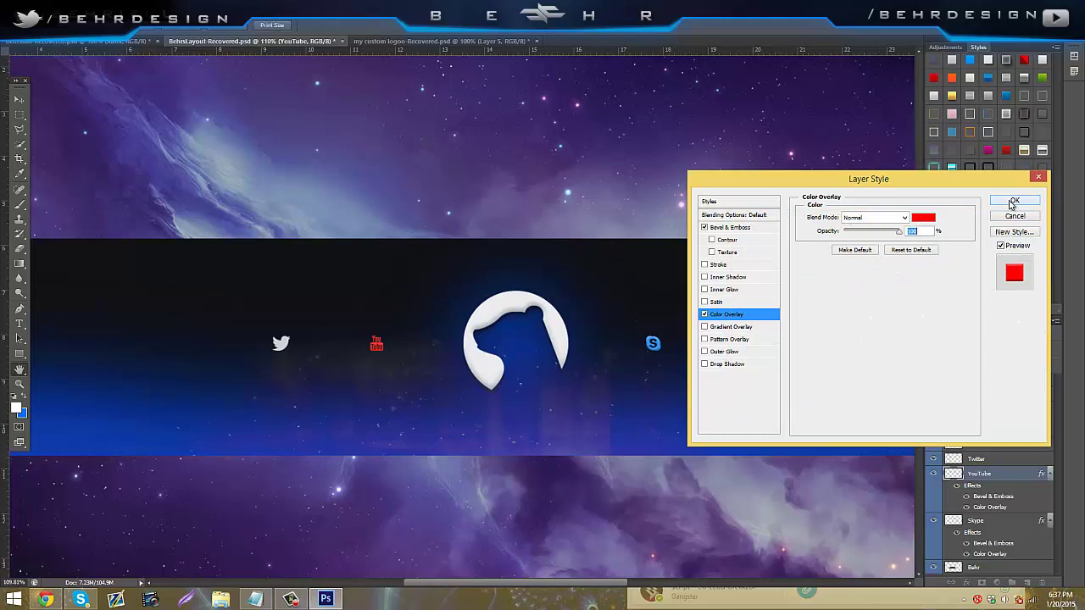
click(1010, 204)
- Duplicate the YouTube icon layer and set the copy's Color Overlay to white (ffffff)
key(ctrl+j)
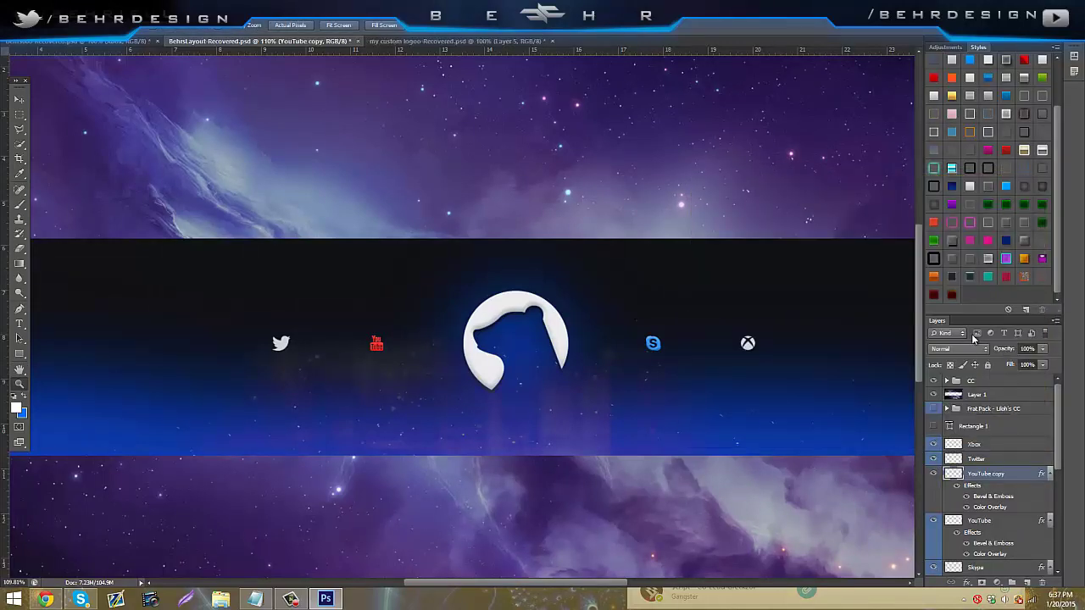
right_click(1002, 480)
click(966, 34)
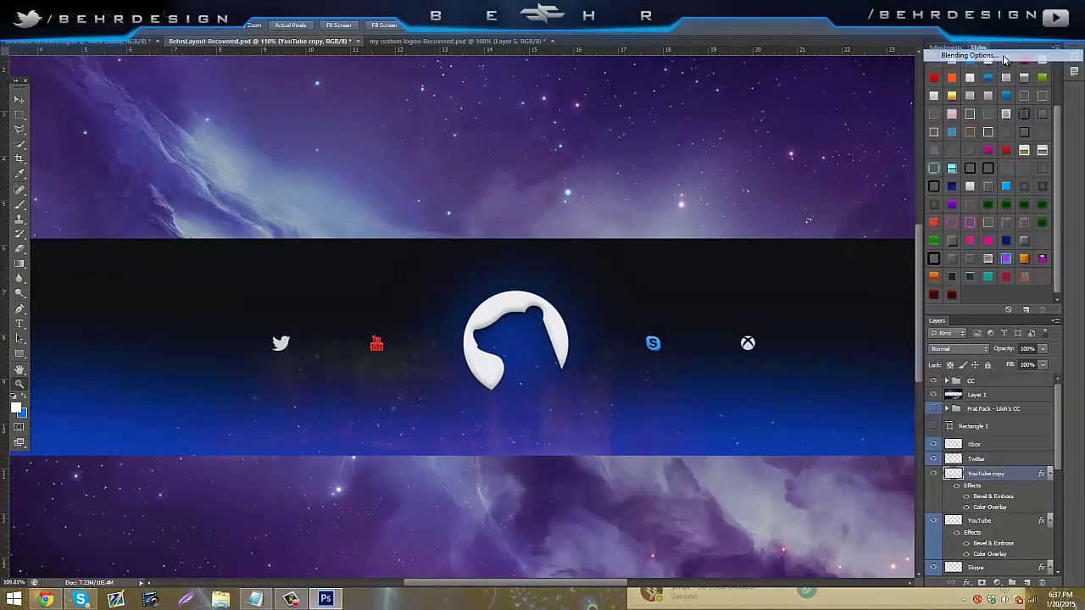
click(727, 314)
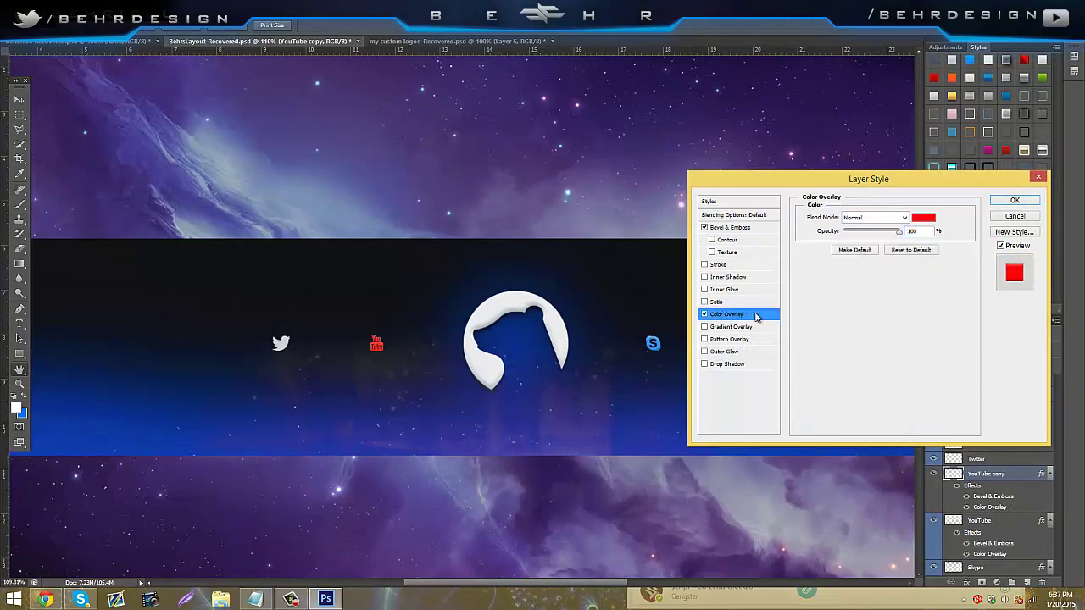
click(923, 217)
click(737, 245)
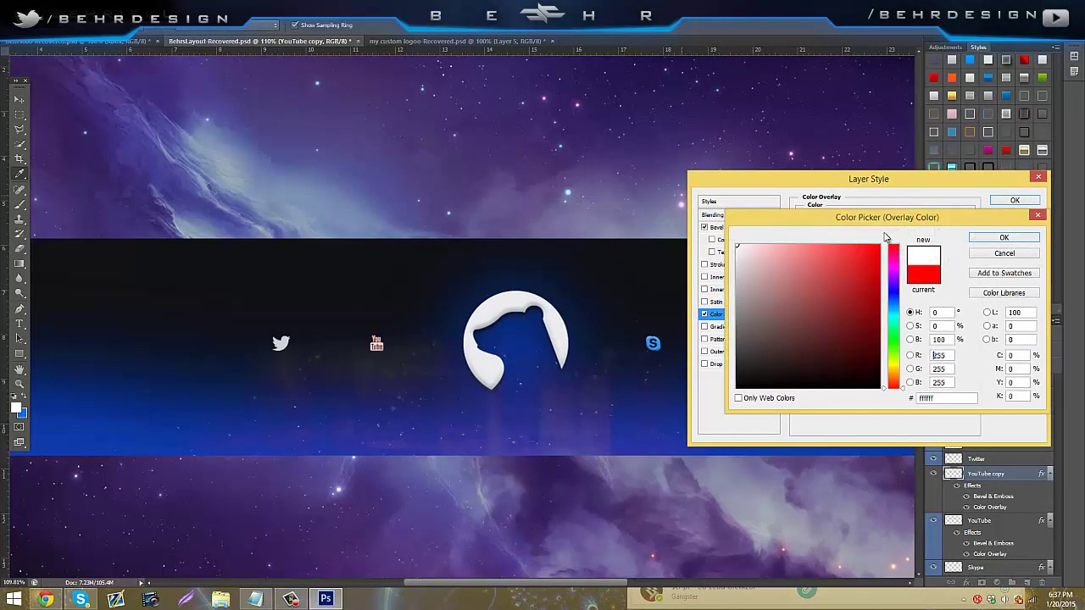
click(1028, 238)
click(1021, 200)
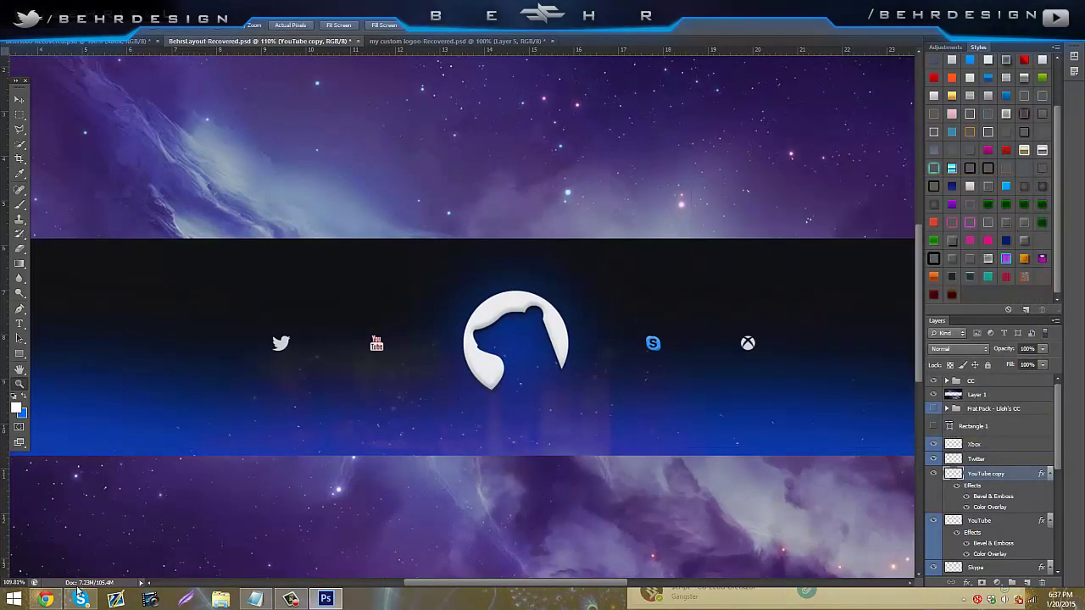
- Check the YouTube logo's colours on the site in Chrome, return to Photoshop and hide the YouTube copy layer
click(46, 599)
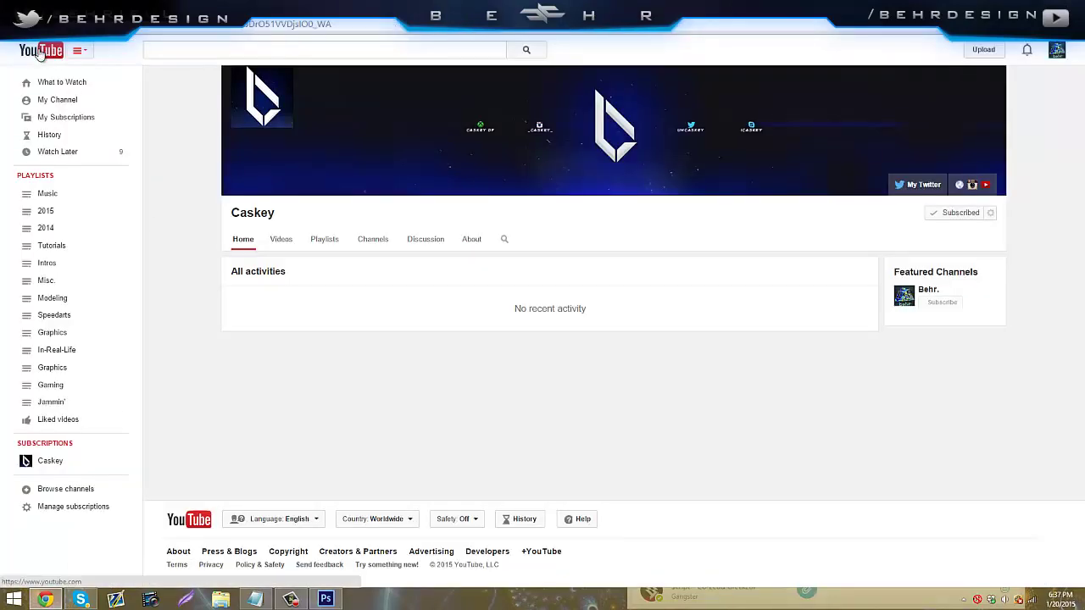
click(326, 600)
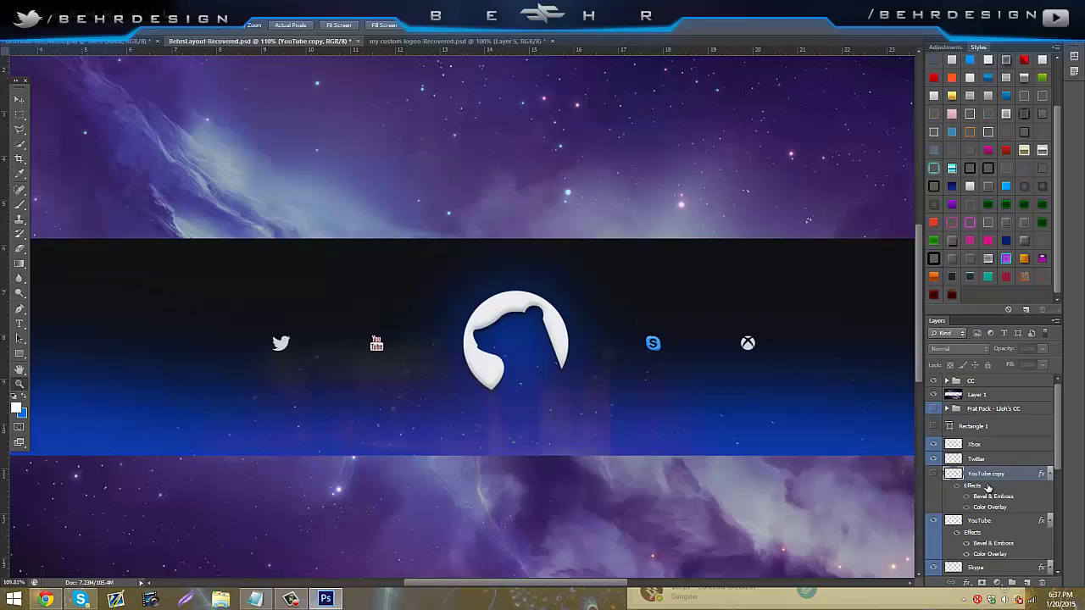
click(934, 473)
- Apply the blue preset style with bevel and colour overlay to the Twitter and Xbox icon layers
right_click(983, 461)
click(983, 464)
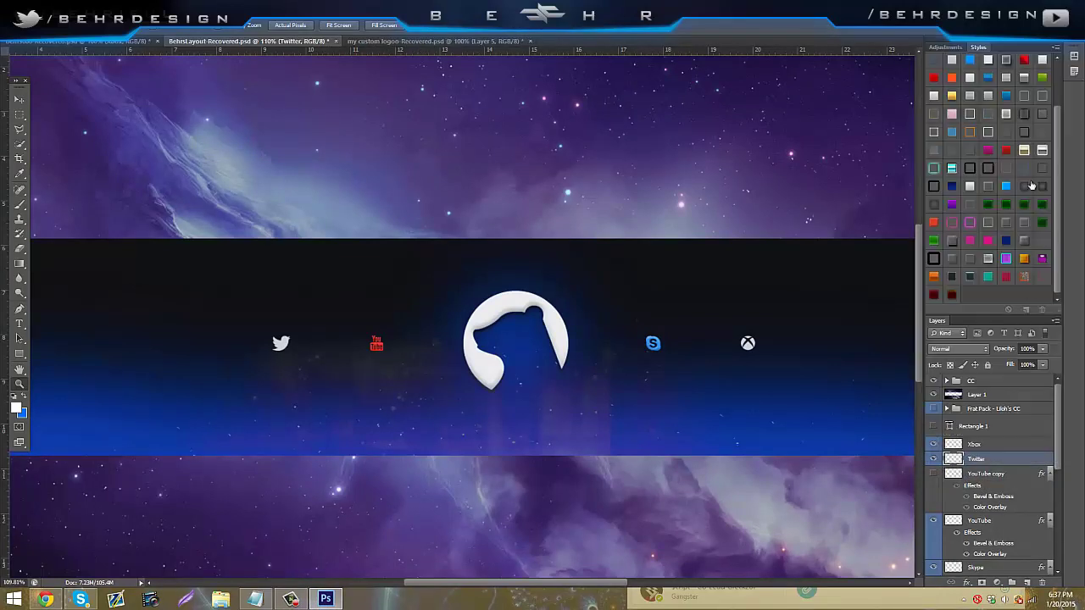
click(1004, 220)
right_click(983, 462)
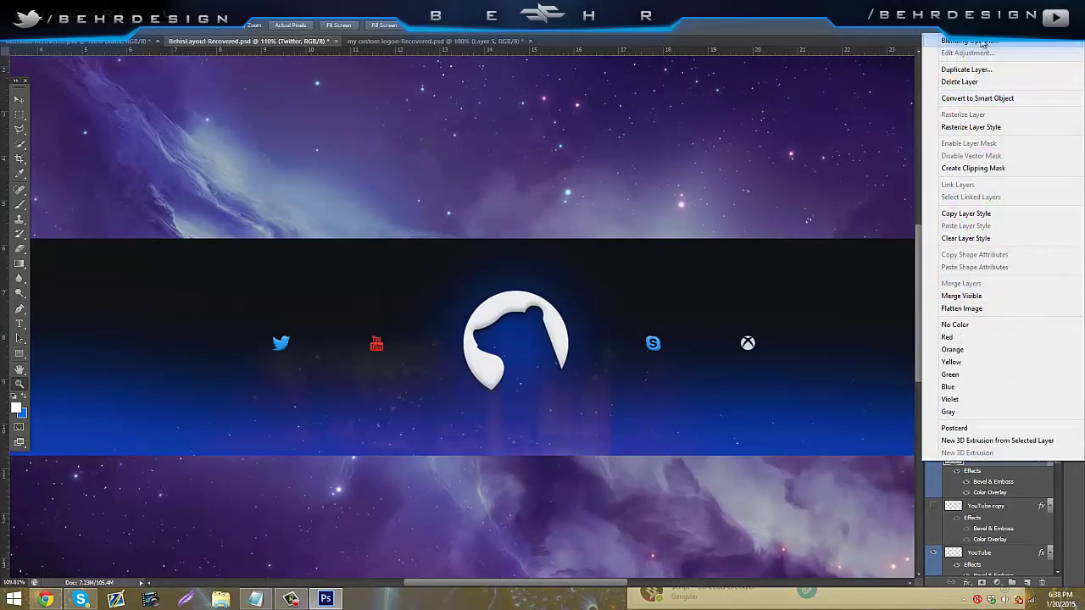
click(985, 503)
click(995, 447)
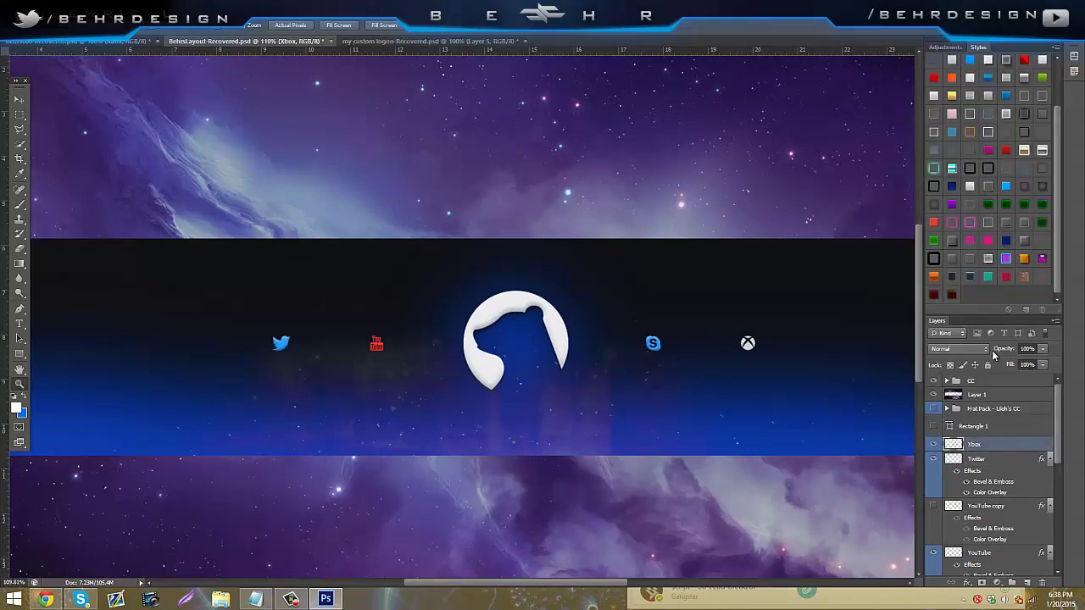
click(1004, 207)
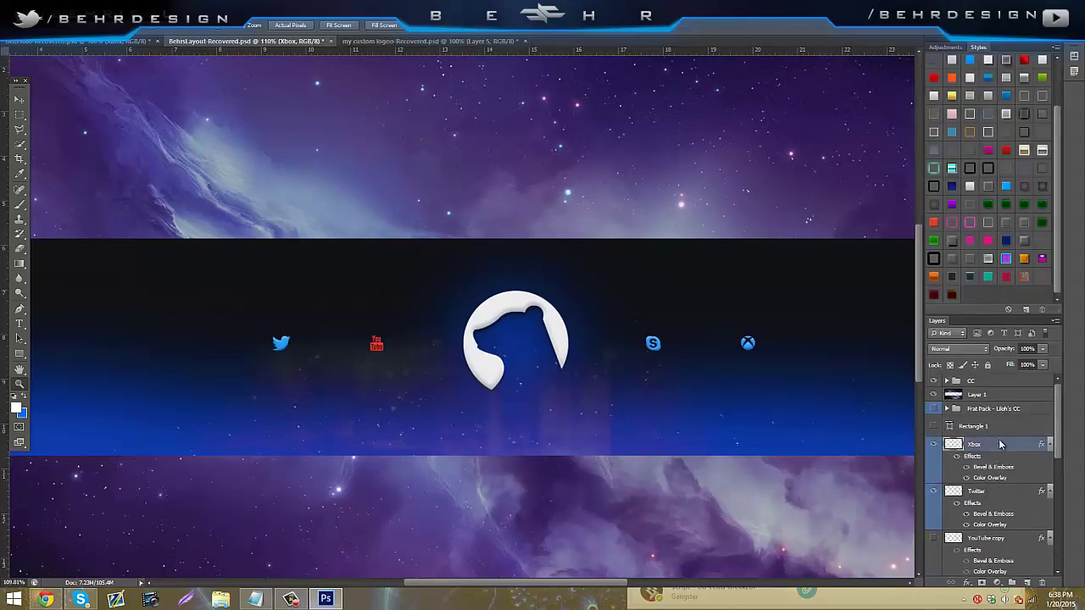
- Change the Xbox icon's Color Overlay to bright green (00ff0c) and apply the layer style
right_click(1000, 445)
click(974, 33)
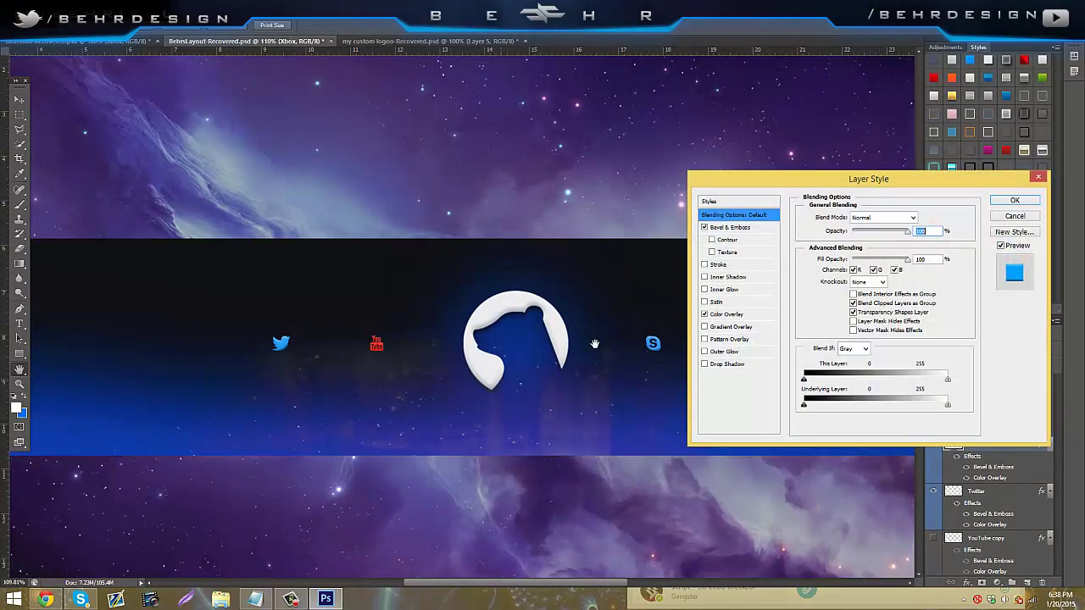
click(727, 314)
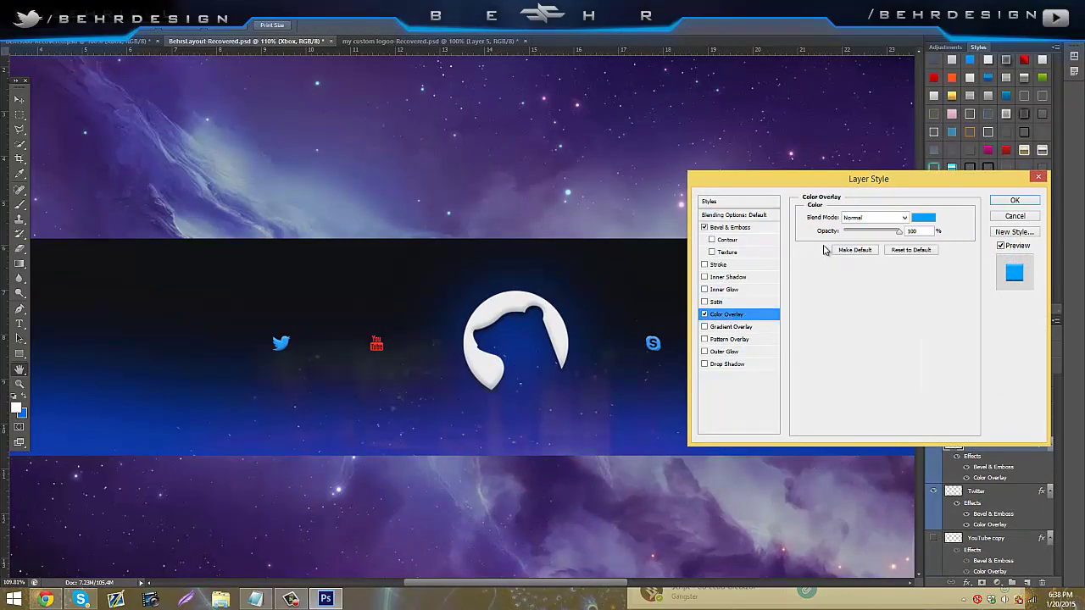
click(920, 217)
click(903, 345)
drag(904, 344, 903, 337)
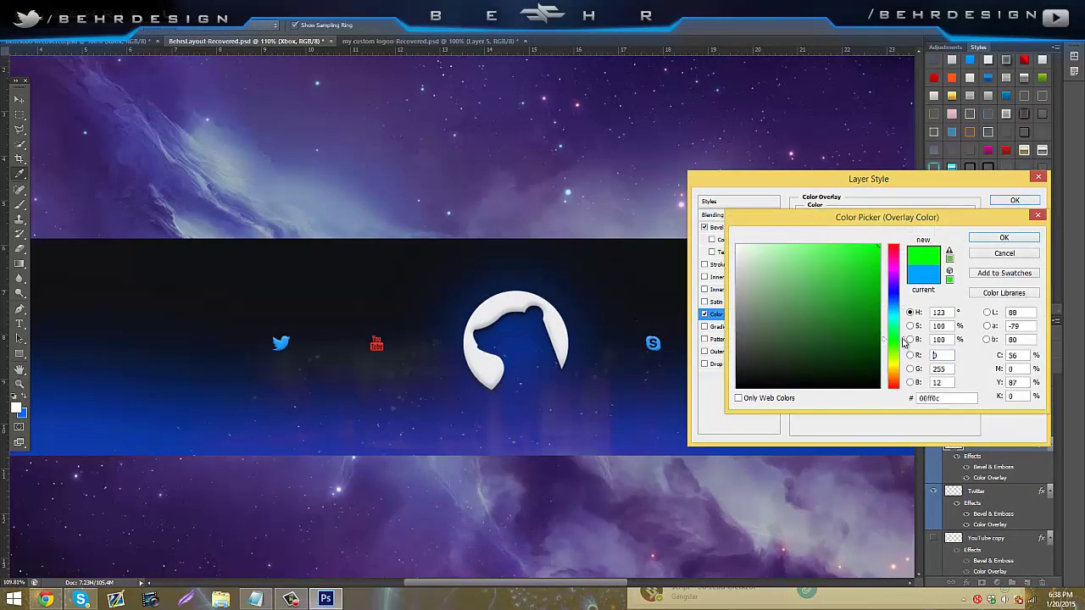
click(1003, 238)
click(1016, 201)
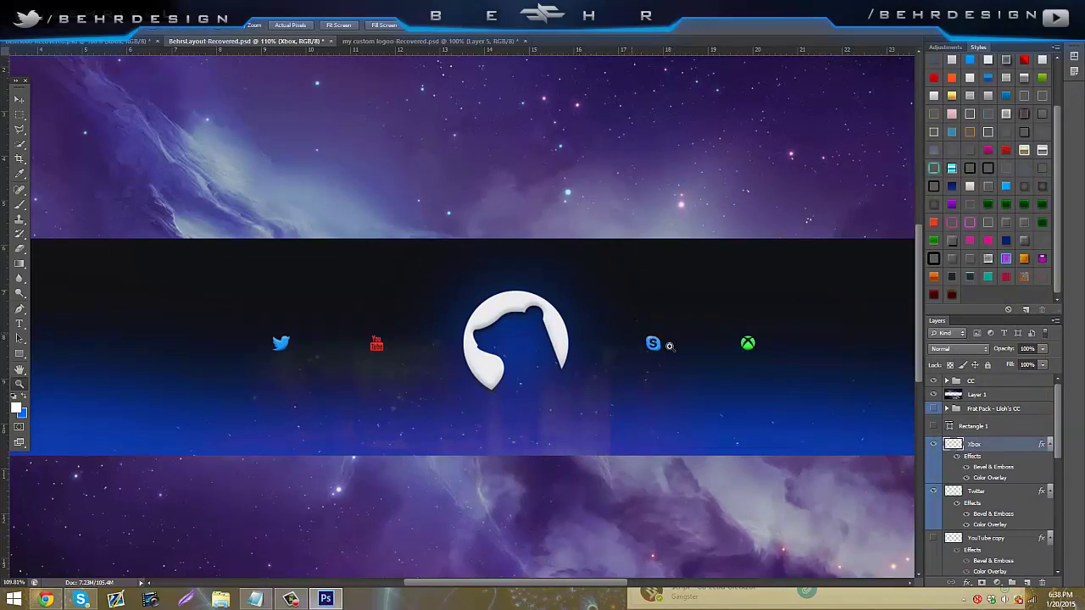
- Preview the banner with the Frat Pack colour correction group switched on
click(936, 412)
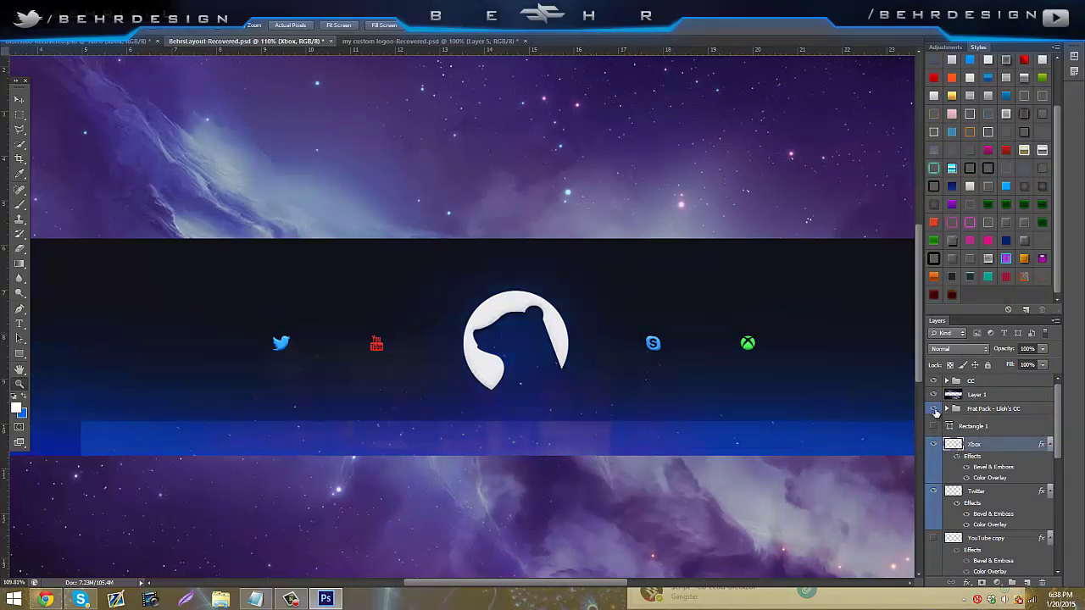
click(933, 410)
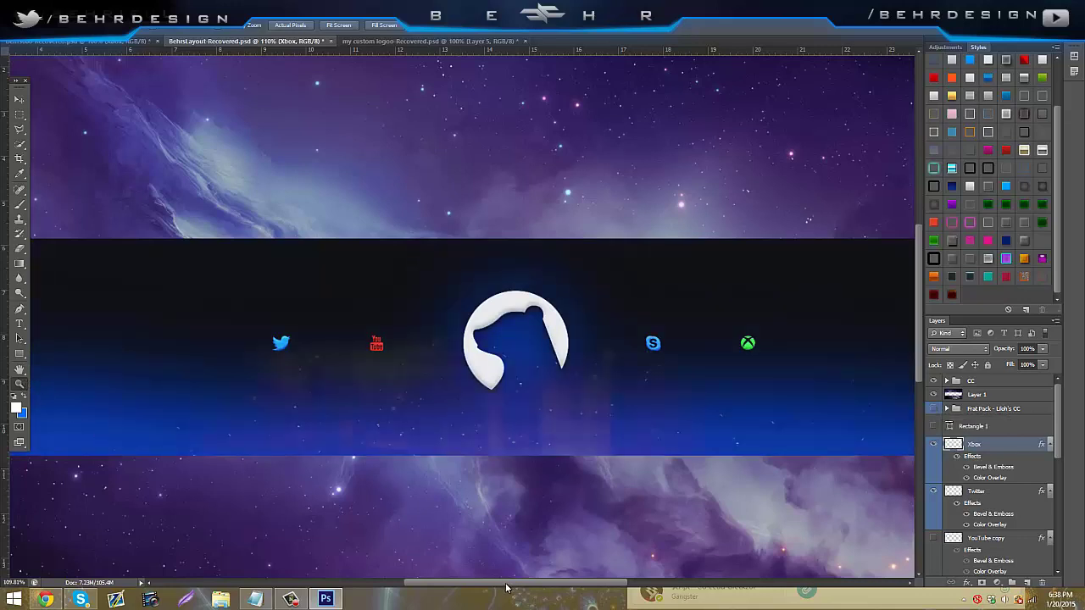
- Start a text layer in Arial just below the Skype icon
drag(505, 587, 544, 586)
drag(483, 352, 577, 347)
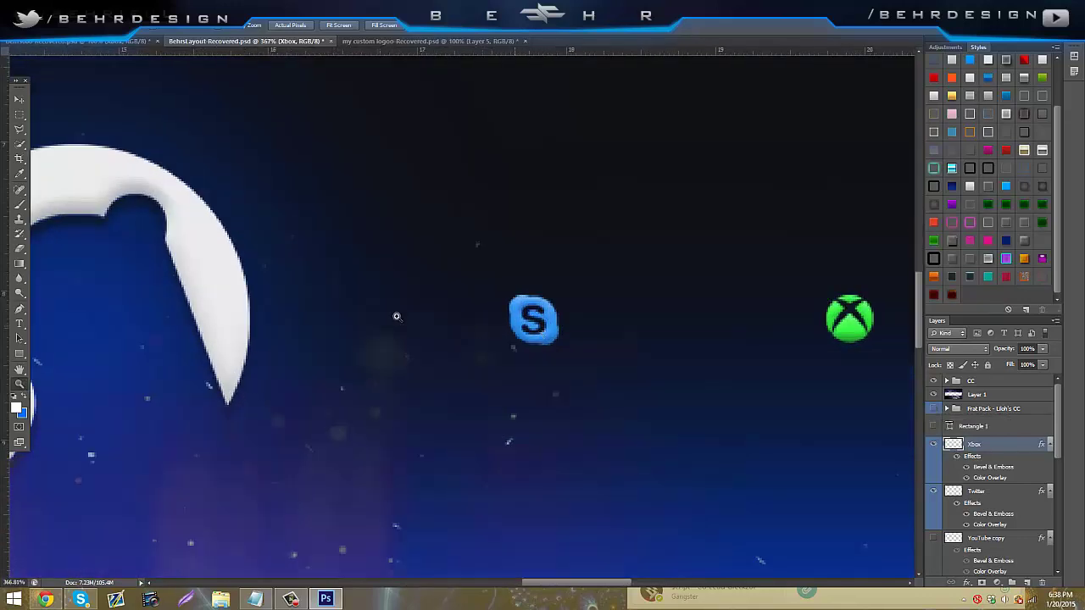
click(19, 324)
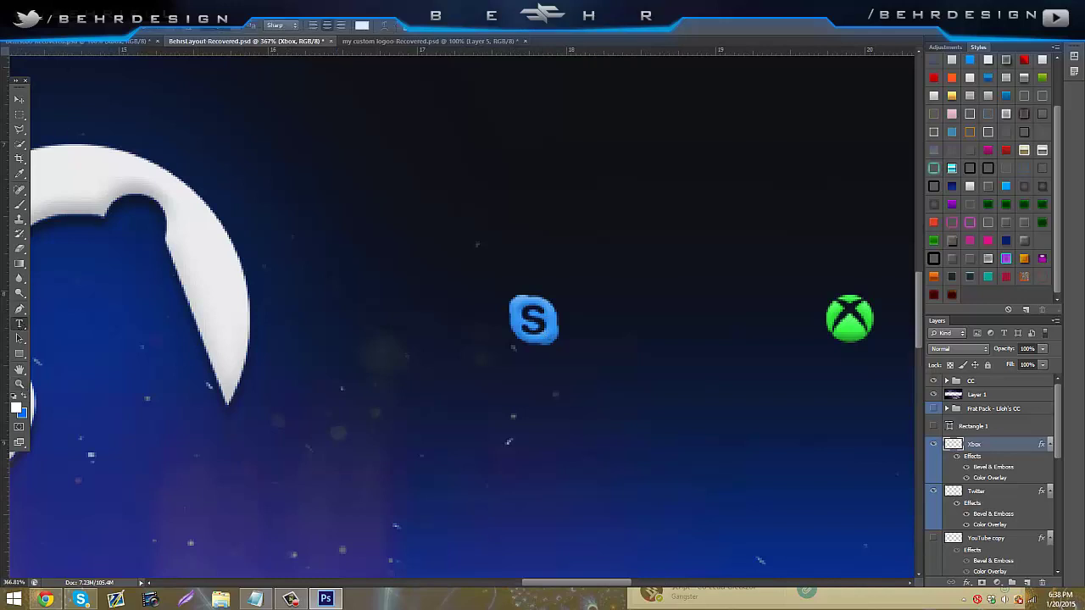
click(138, 25)
click(105, 171)
click(453, 387)
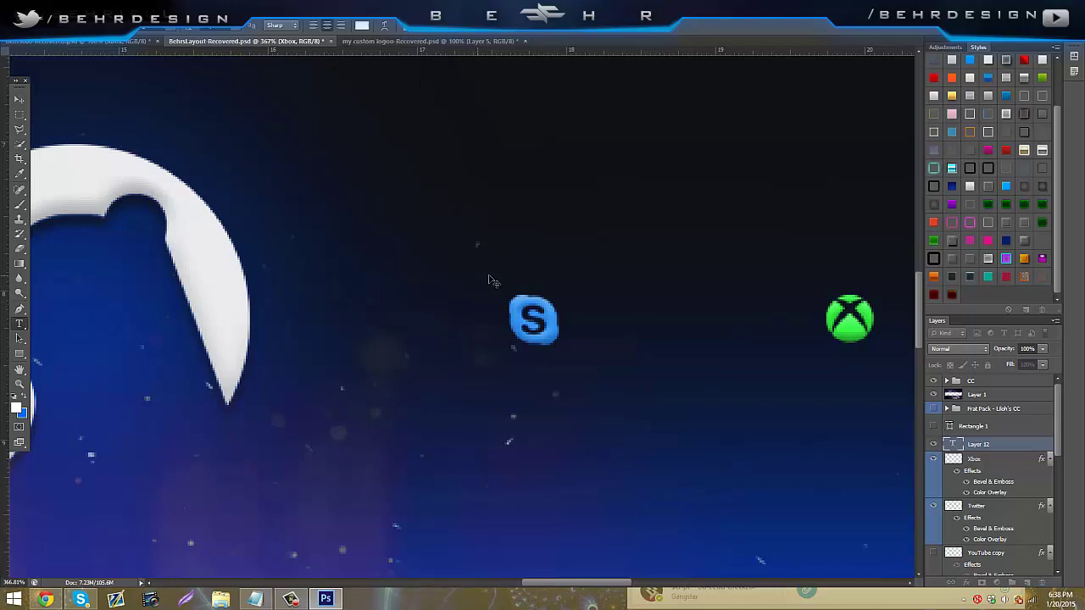
click(454, 349)
text(Uh)
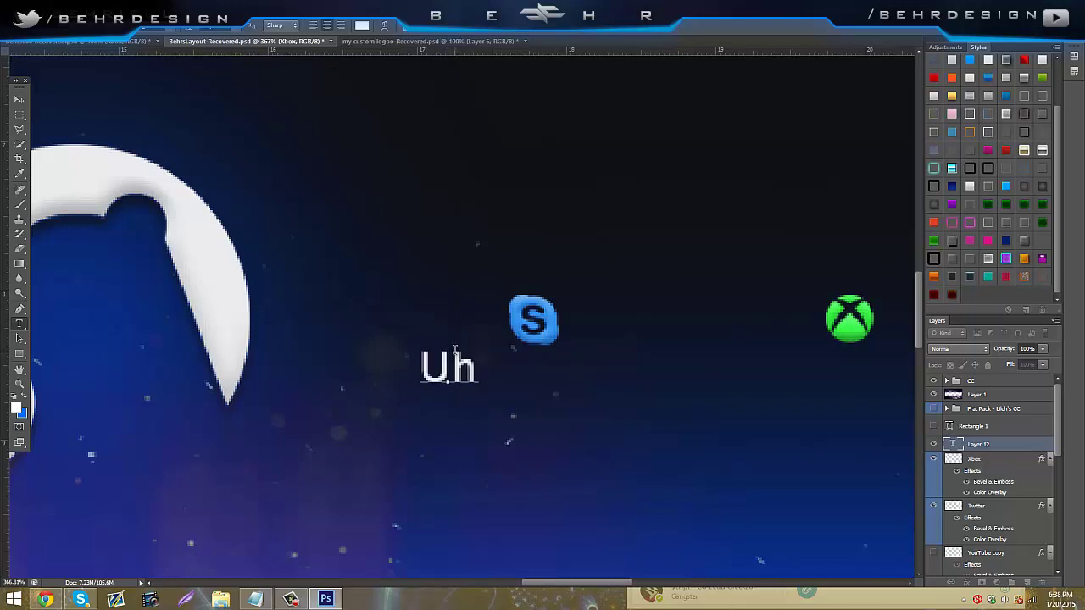
key(BackSpace)
text(Behr)
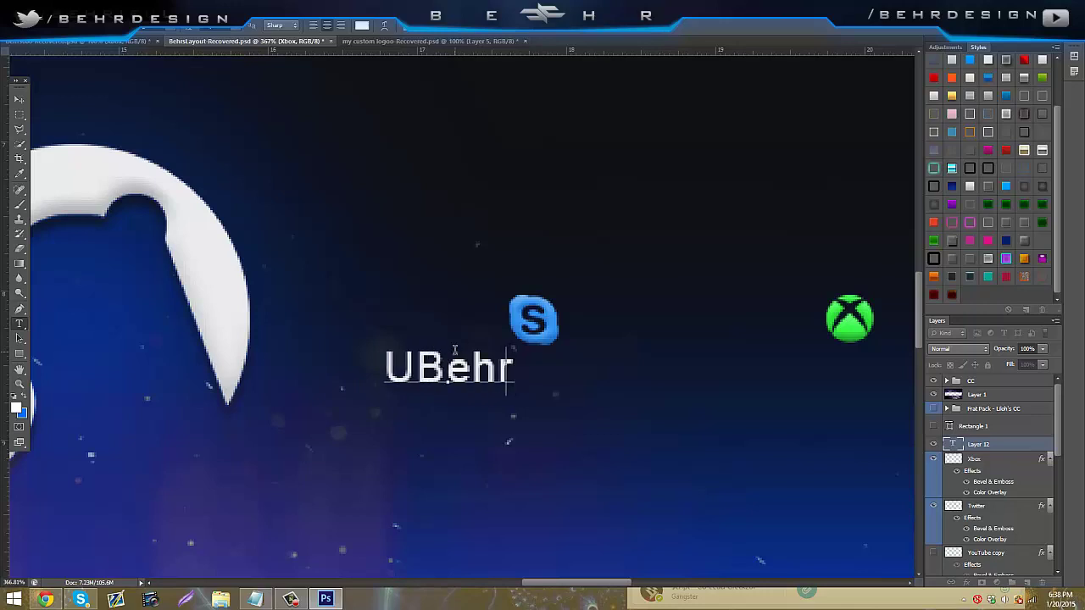
key(BackSpace)
key(BackSpace)
key(BackSpace)
key(BackSpace)
key(BackSpace)
- Enter "Behr.og" as the label text for the Skype icon
text(Behr.O)
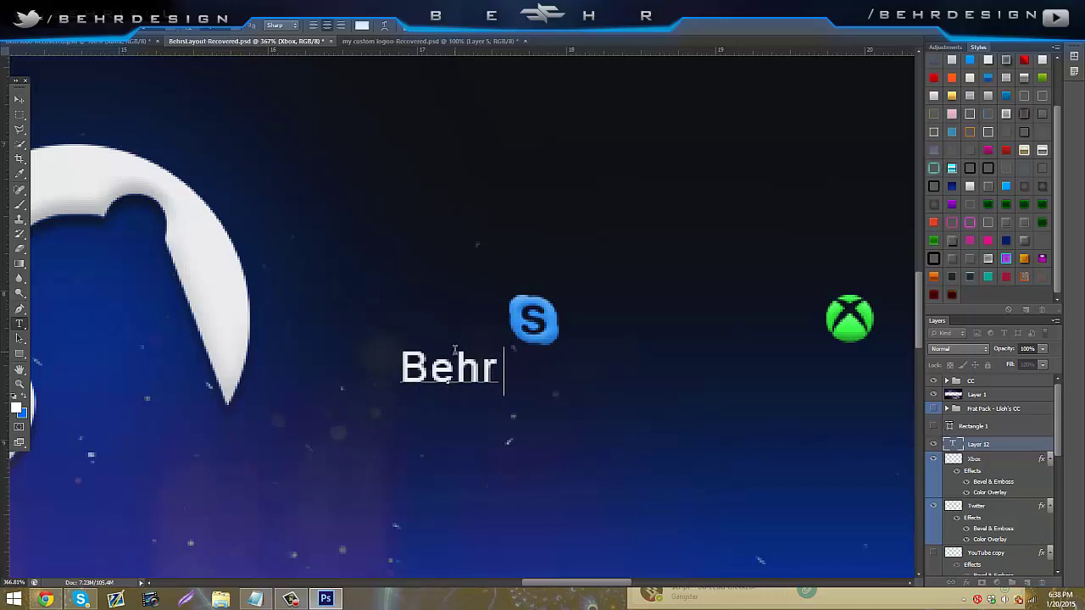
key(BackSpace)
text(og)
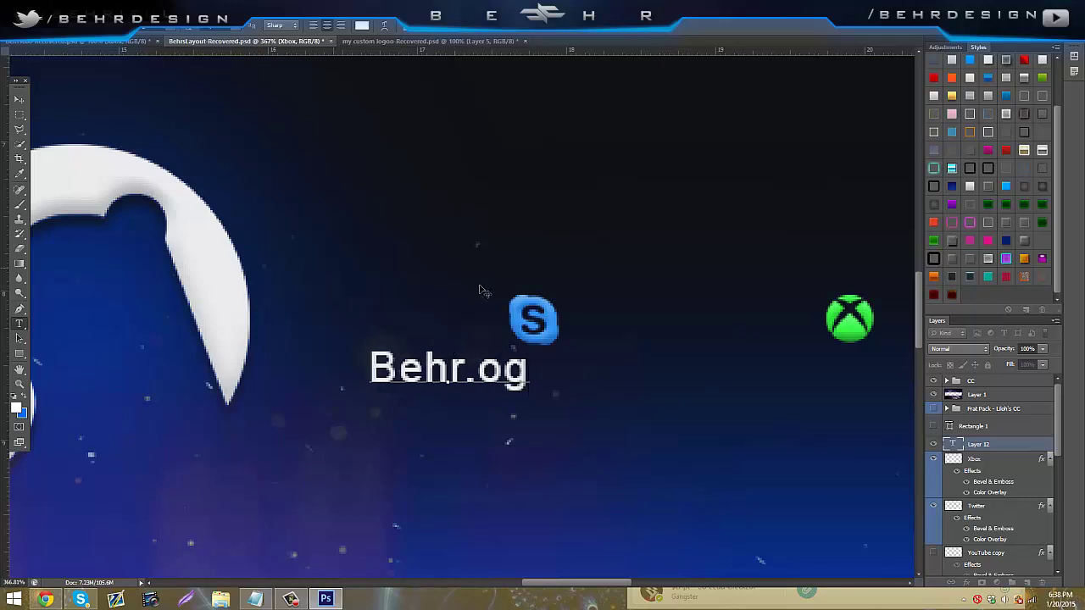
- Set the whole Behr.og label in faux italic
key(ctrl+a)
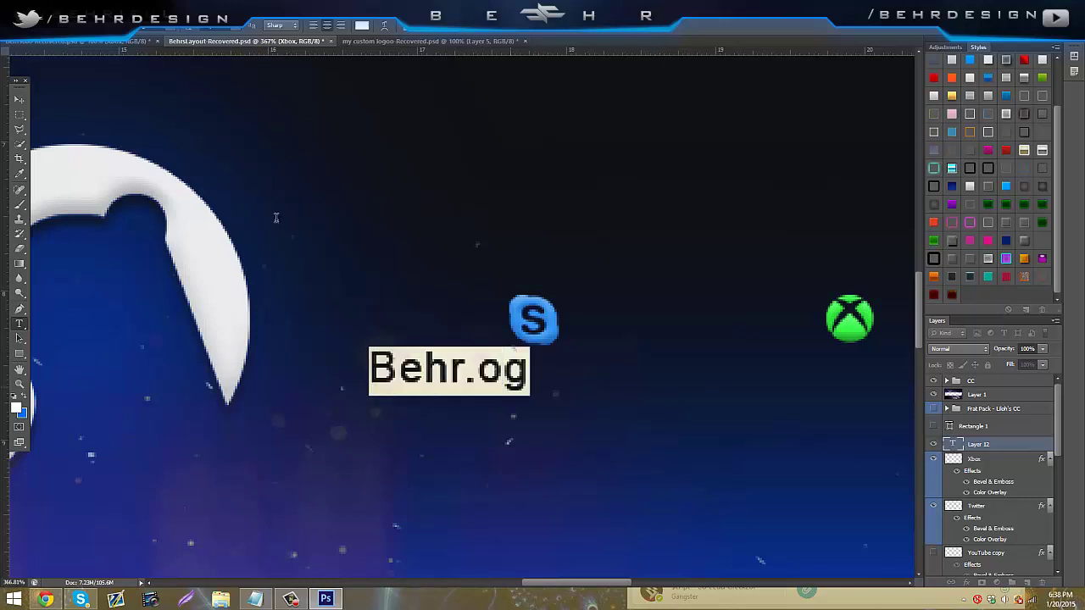
click(406, 29)
click(780, 170)
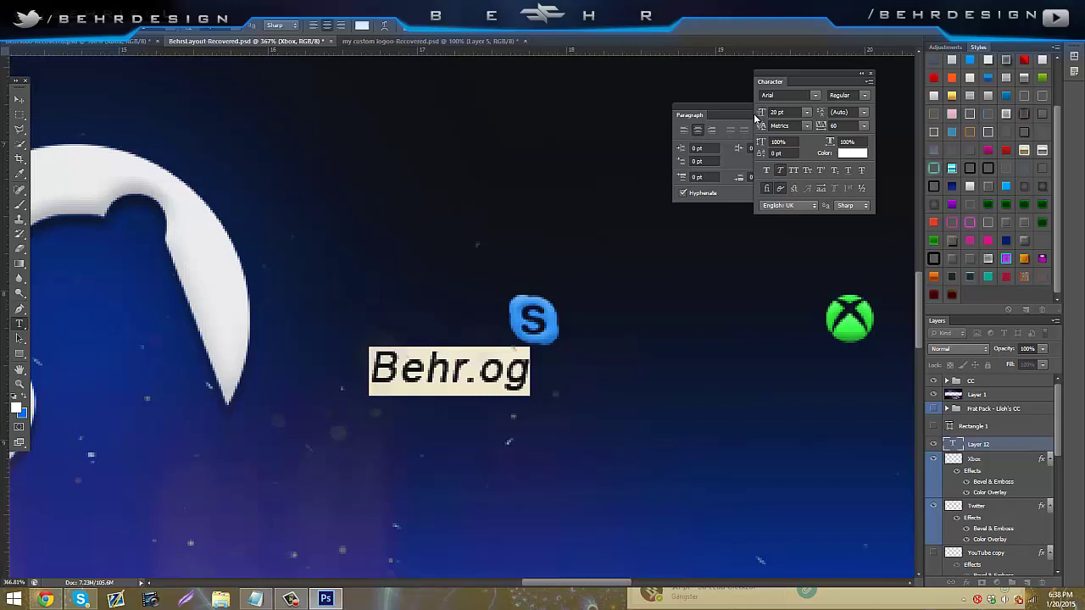
- Centre the Behr.og label beneath the Skype icon and give it the preset style with Bevel & Emboss, Stroke and Drop Shadow
click(19, 99)
drag(302, 238, 400, 240)
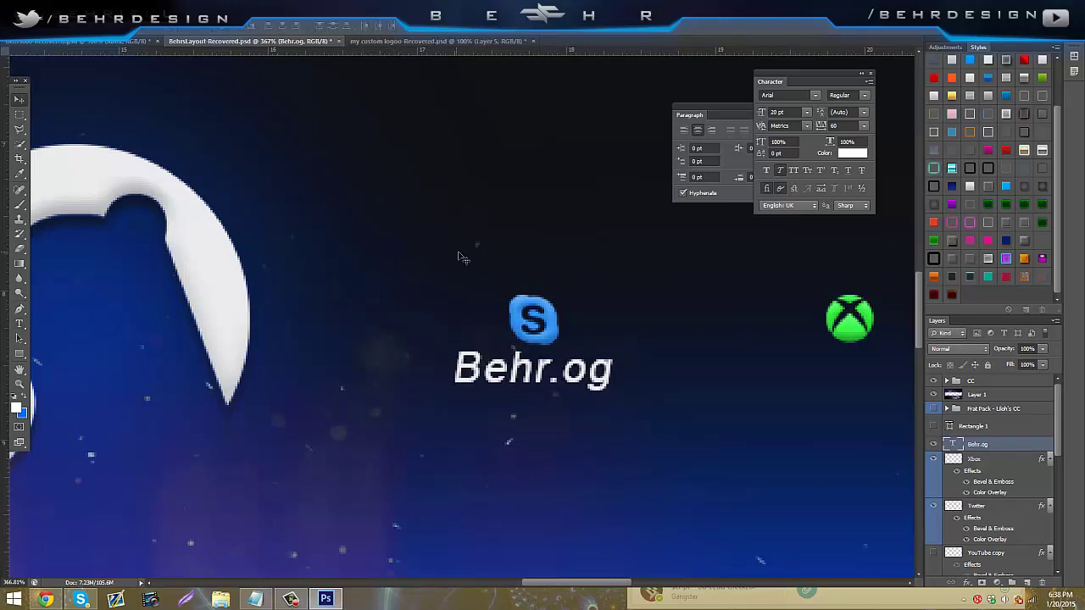
click(458, 253)
click(1029, 244)
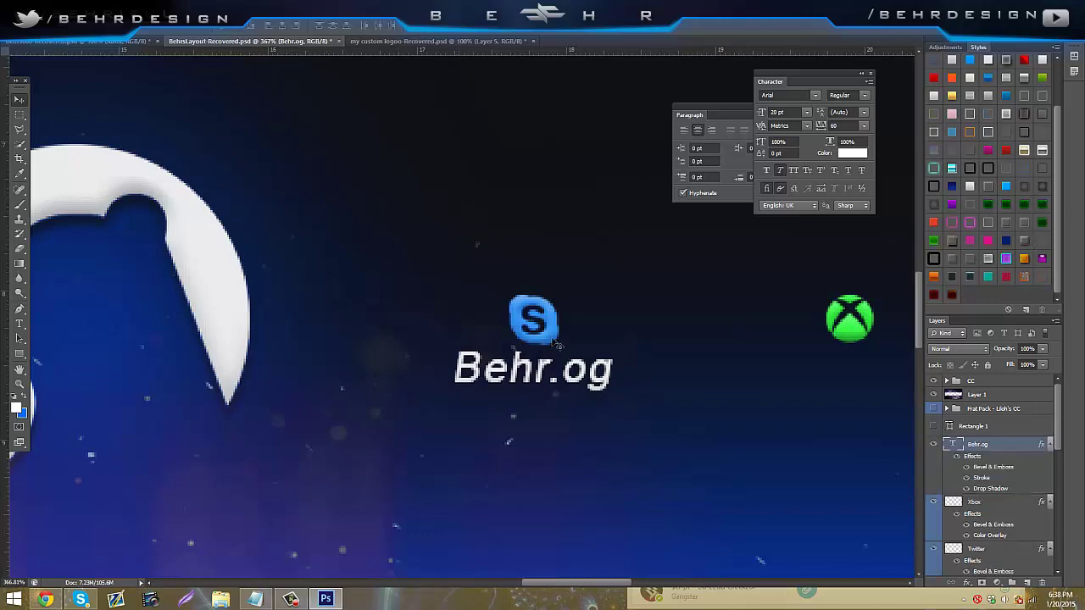
- Set the Behr.og label to 12 pt with 280 tracking and reposition it closely beneath the Skype icon
click(19, 386)
drag(365, 338, 305, 341)
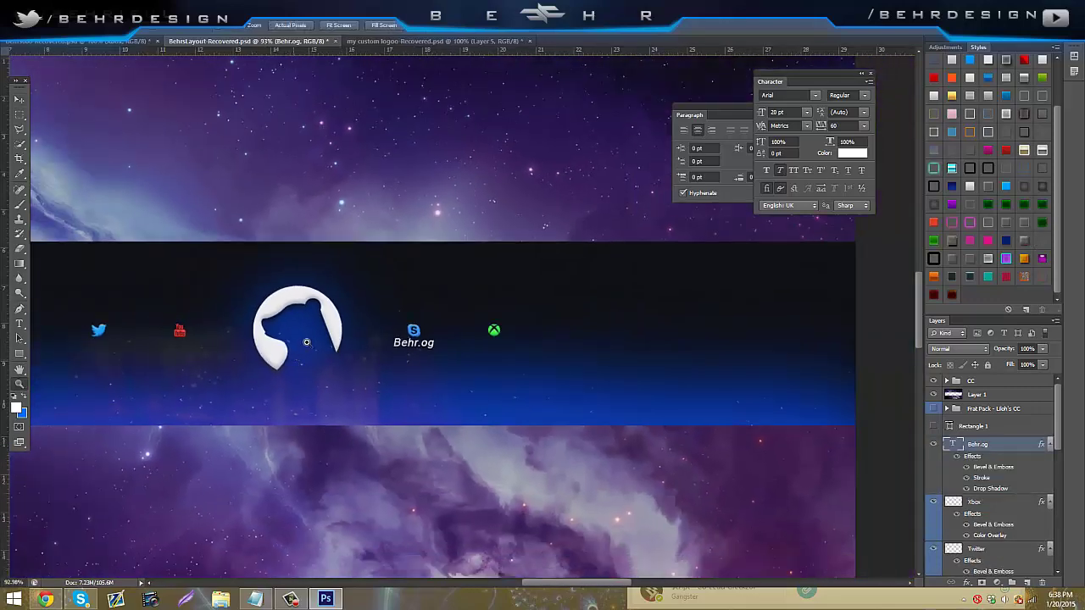
drag(400, 328, 436, 327)
key(t)
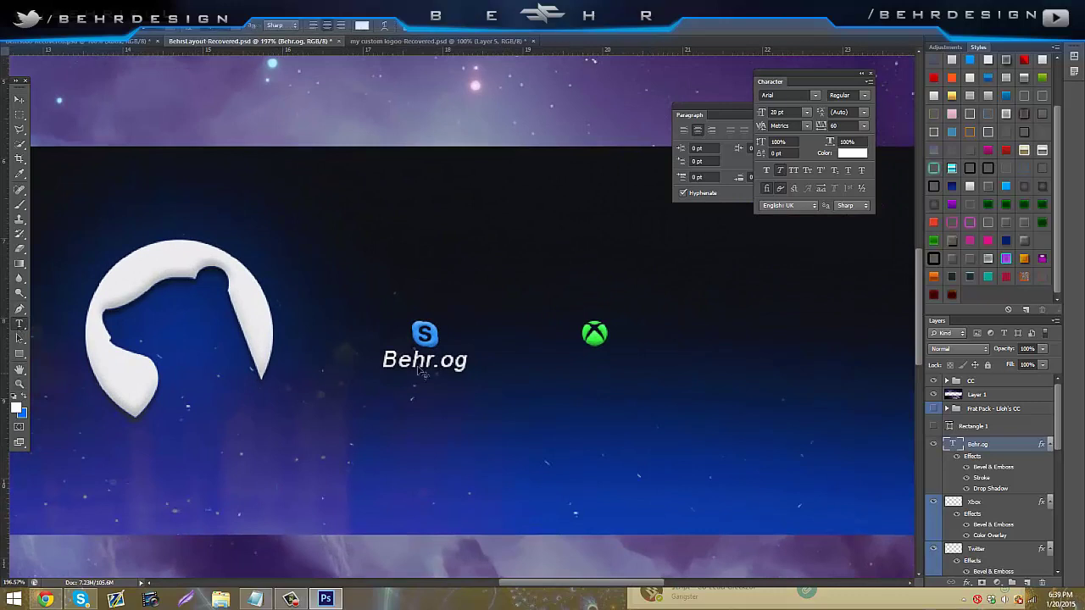
drag(465, 361, 378, 362)
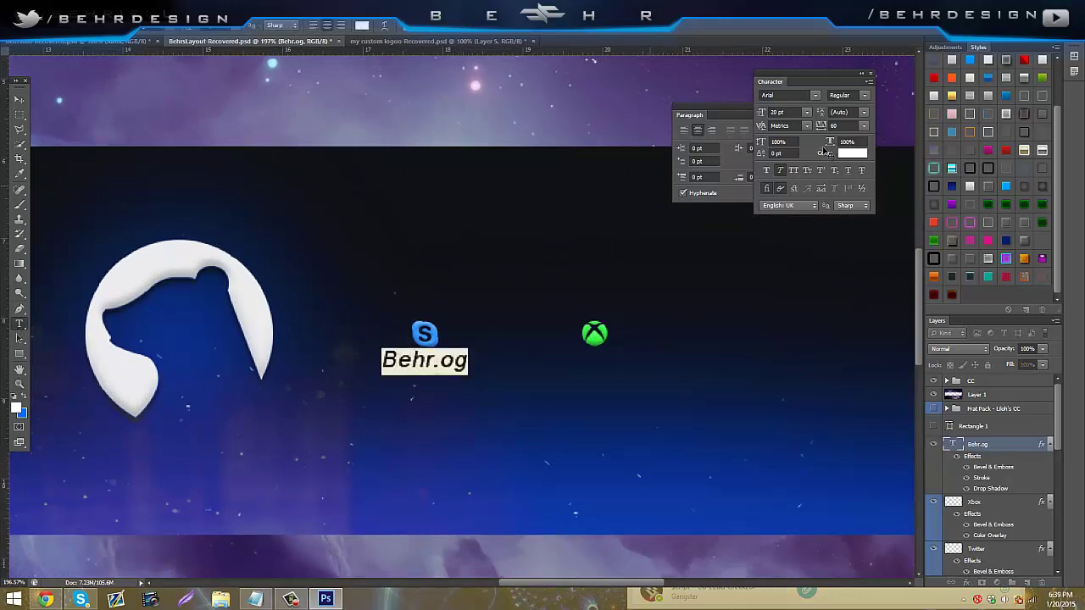
drag(766, 114, 834, 133)
drag(764, 116, 768, 121)
click(20, 100)
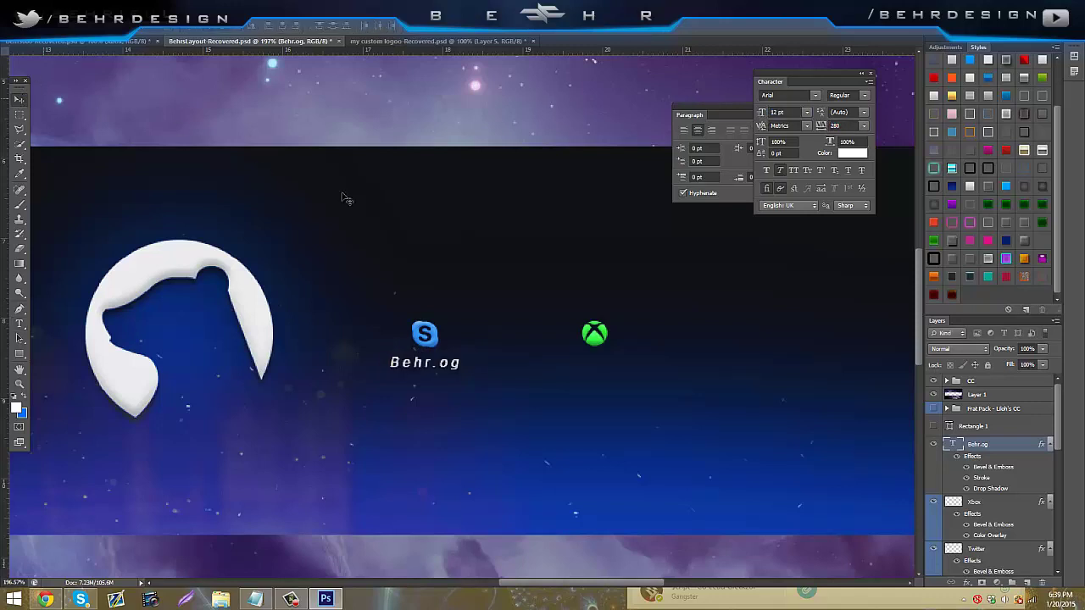
drag(435, 223, 439, 227)
- Duplicate the Behr.og label and place the copy centred beneath the Xbox icon, level with the original
key(z)
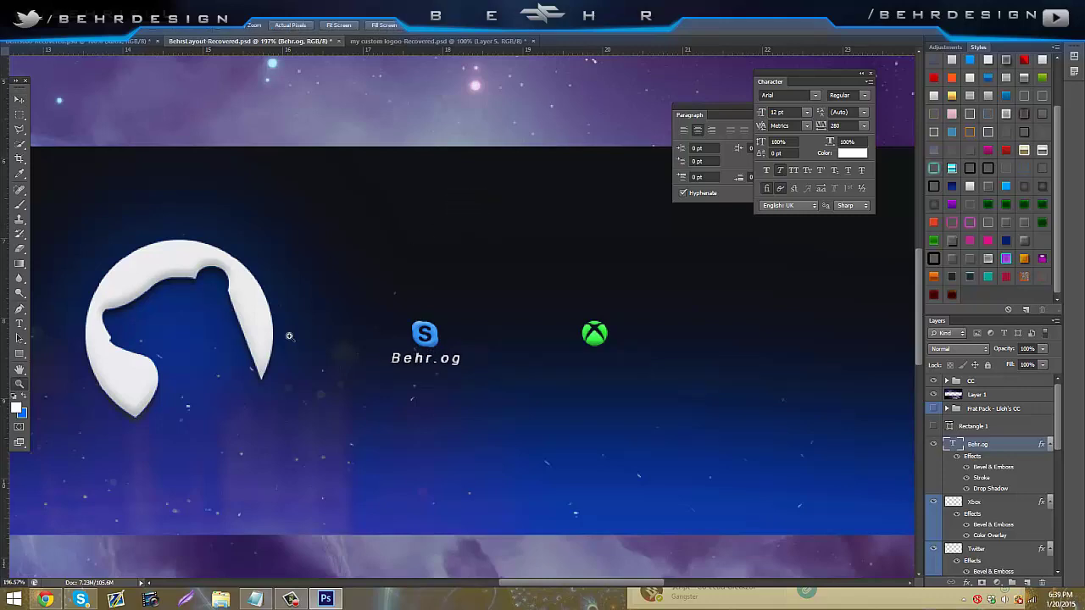
drag(289, 337, 256, 314)
drag(398, 264, 442, 258)
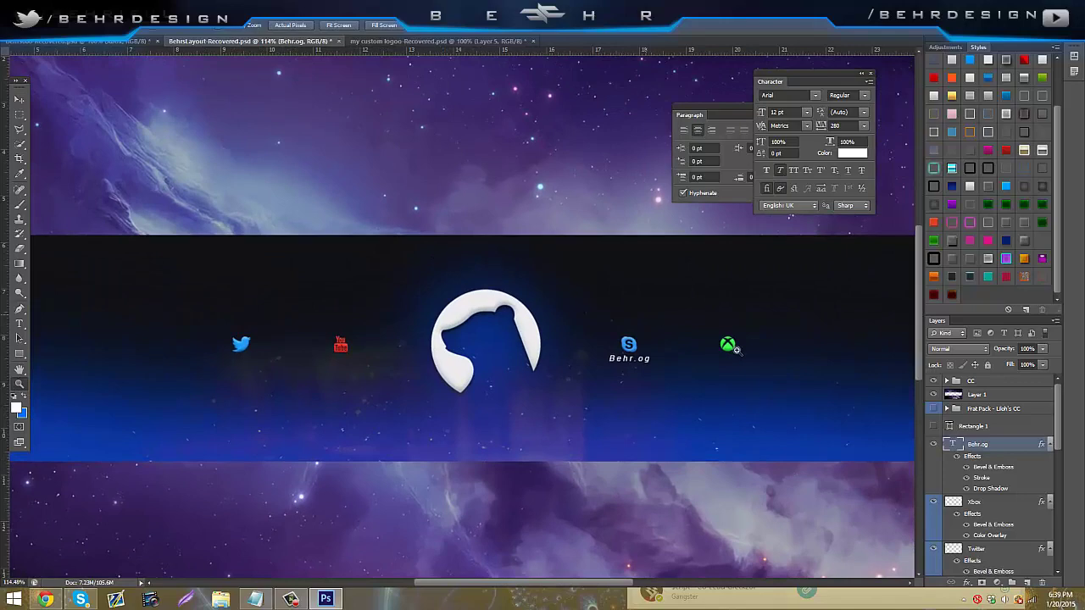
drag(757, 347, 773, 341)
scroll(550, 577, right, 3)
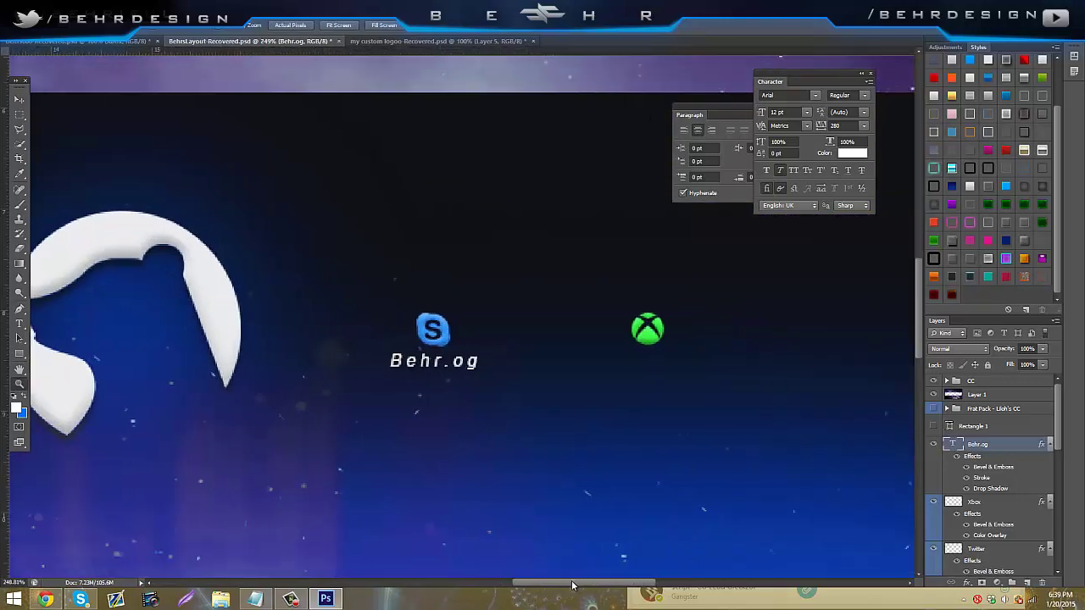
key(ctrl+j)
key(v)
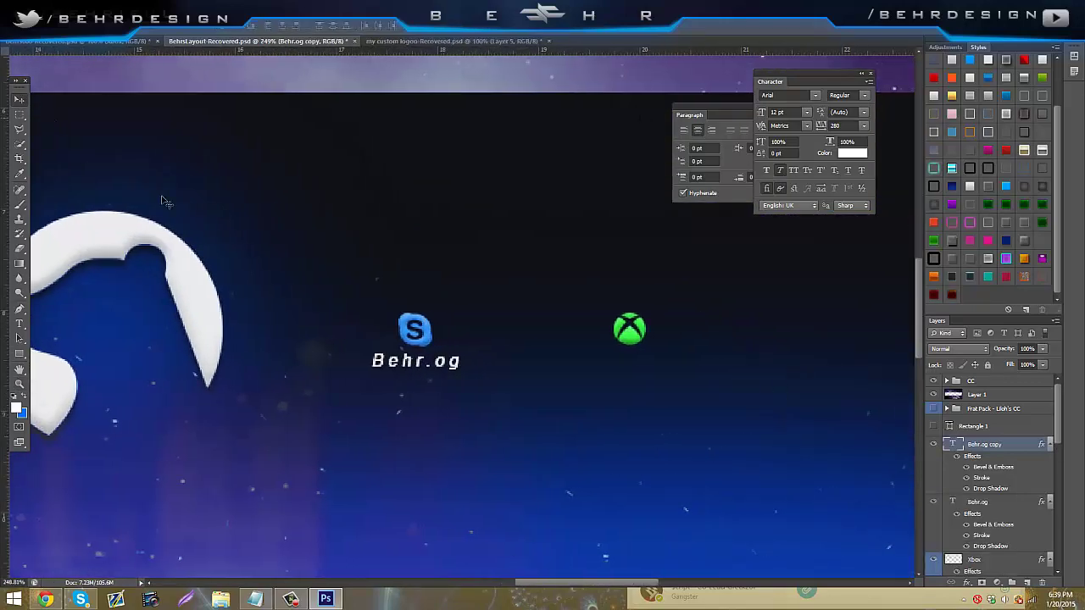
drag(464, 286, 647, 285)
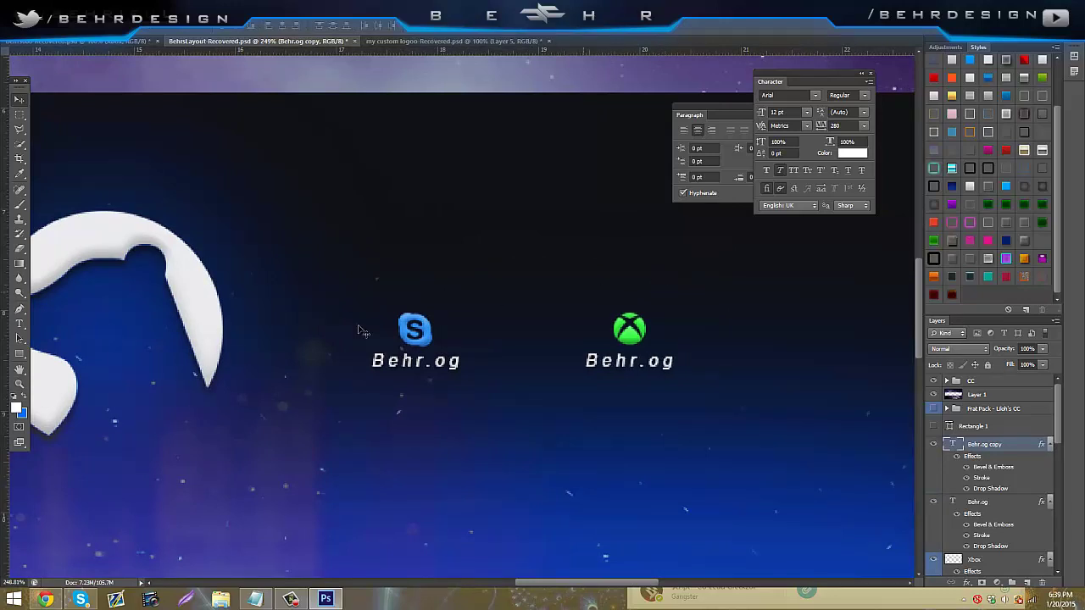
- Change the label beneath the Xbox icon to "Behr dF" and fine-tune its position
click(18, 325)
drag(588, 359, 757, 387)
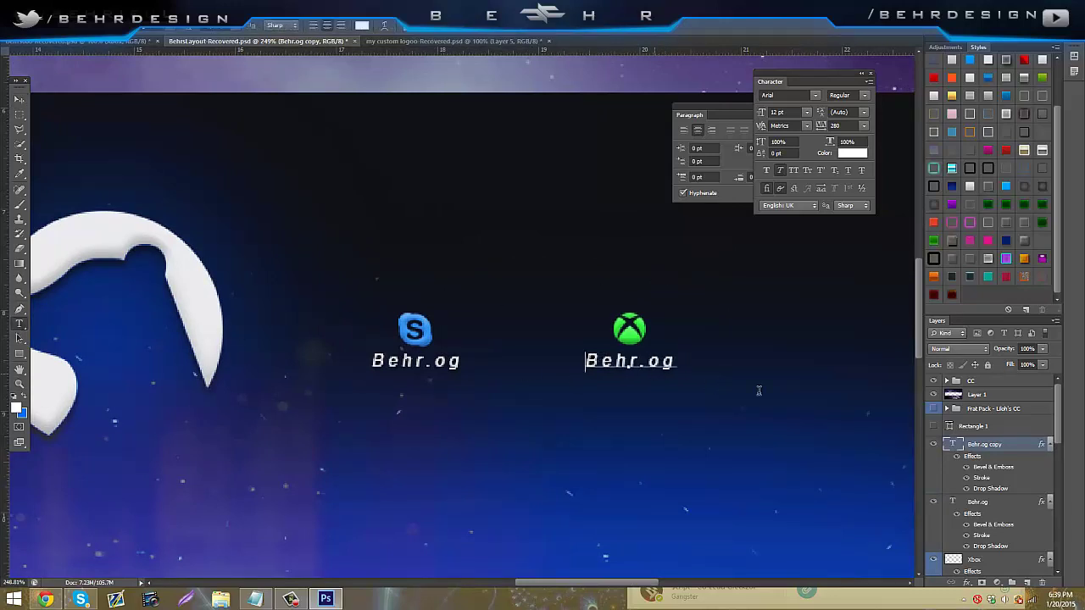
key(End)
key(BackSpace)
key(BackSpace)
key(BackSpace)
text(dF)
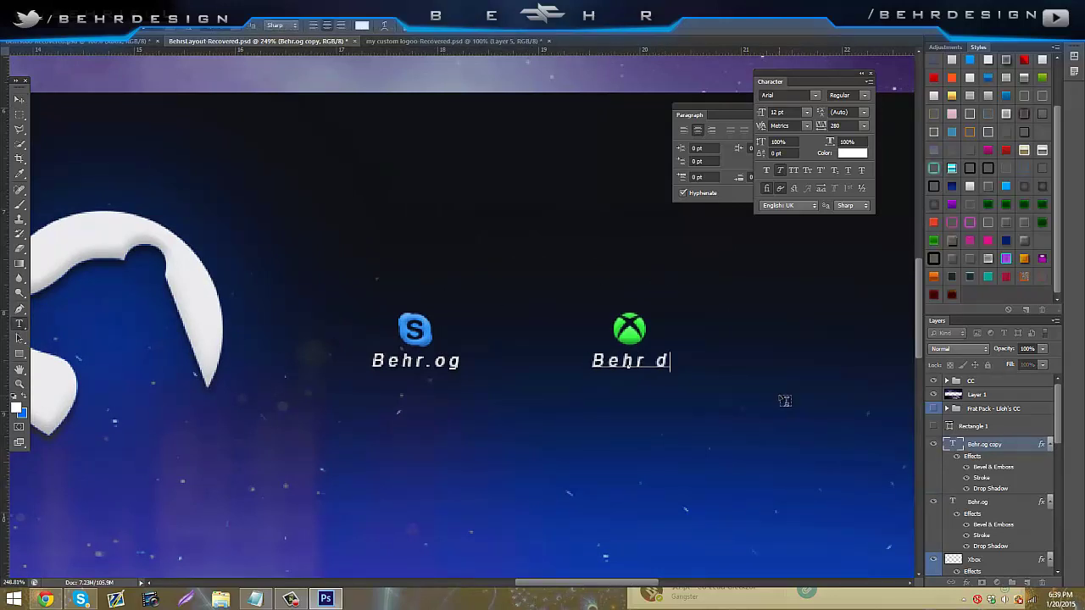
click(21, 105)
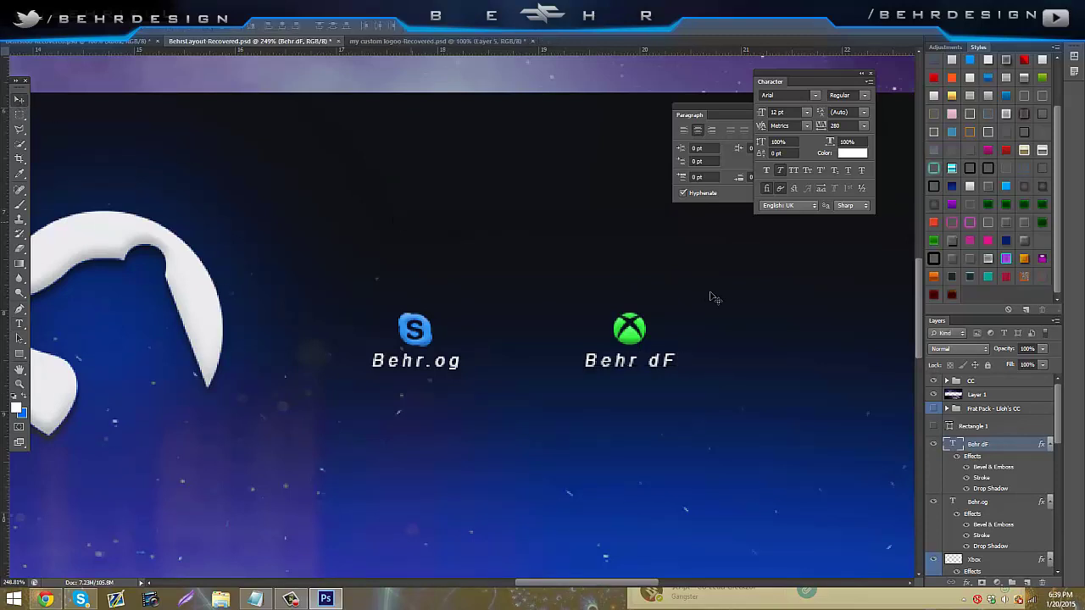
mouse_move(709, 297)
mouse_down()
mouse_move(720, 296)
mouse_move(707, 301)
mouse_up()
- Duplicate the Behr dF label and place the copy beneath the YouTube icon
drag(583, 589, 472, 582)
key(ctrl+j)
drag(742, 355, 278, 363)
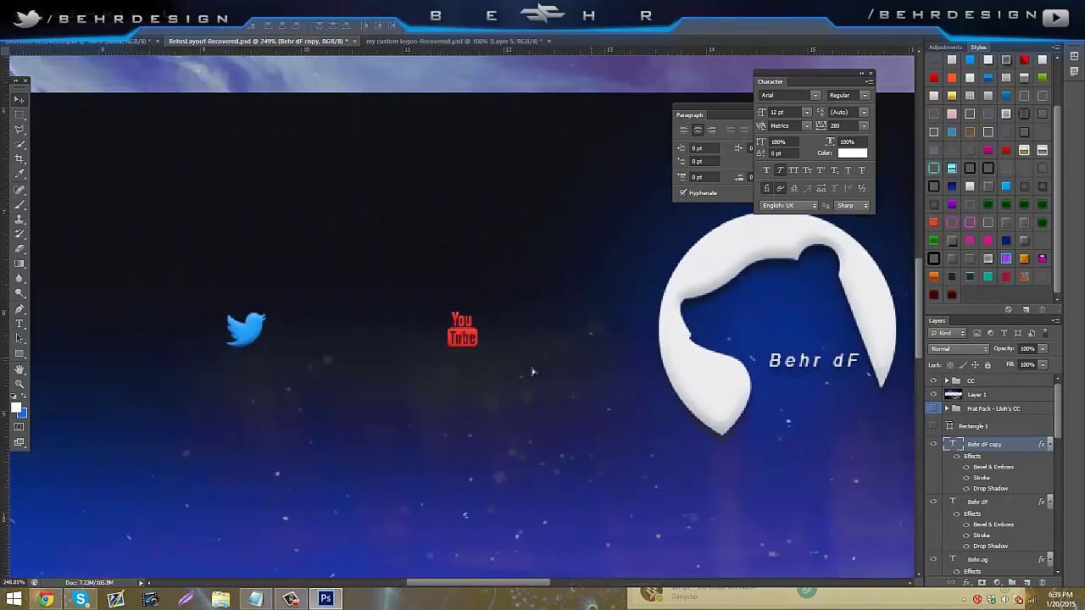
drag(606, 370, 299, 374)
drag(463, 368, 422, 368)
- Change the label beneath the YouTube icon to "BehrDesign"
click(19, 323)
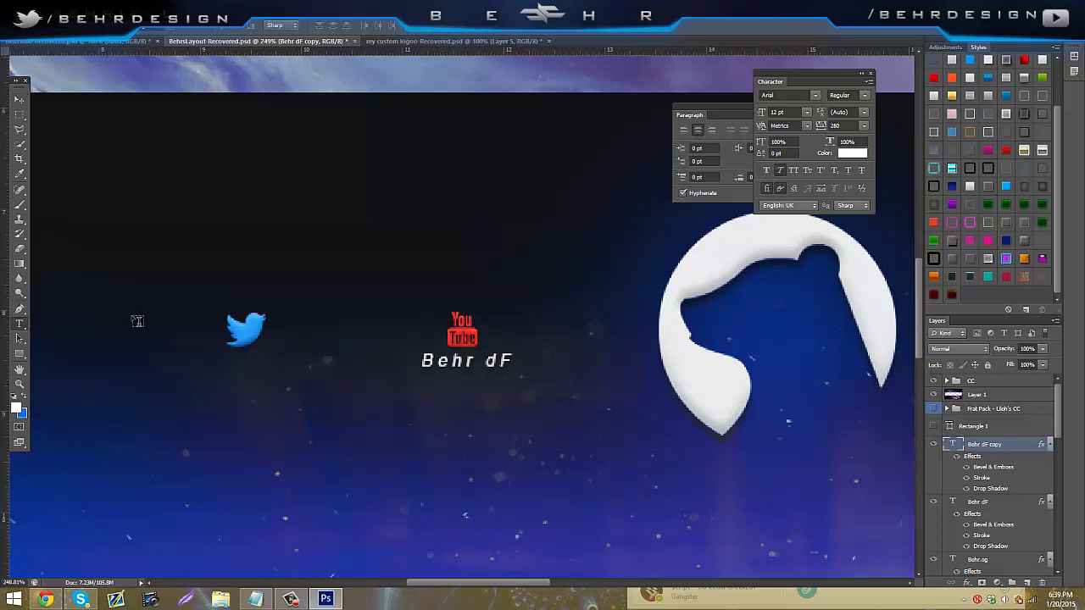
drag(511, 360, 471, 357)
text(Design)
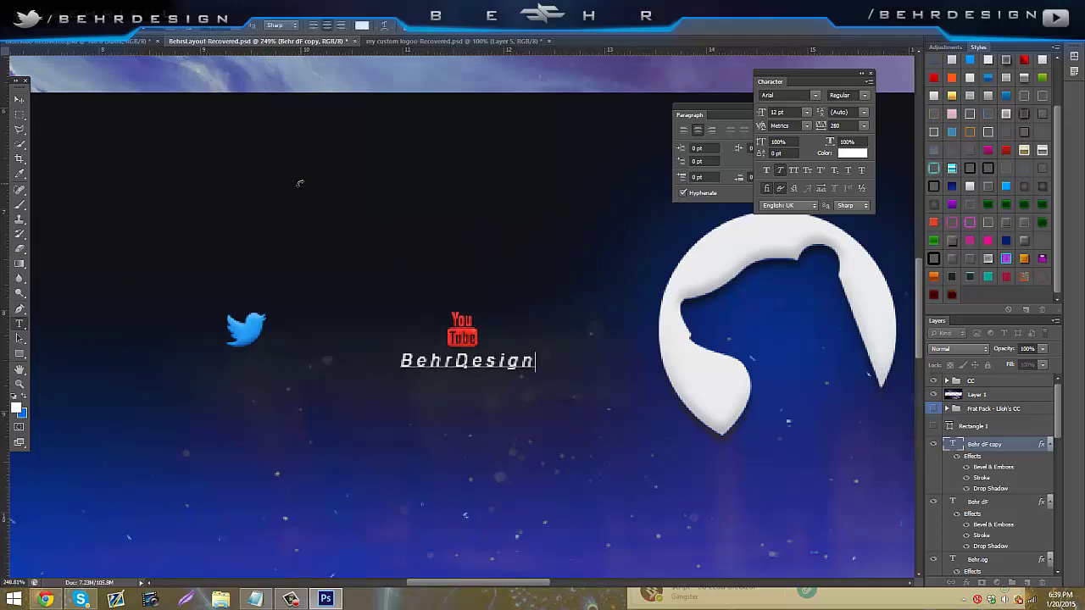
click(1020, 454)
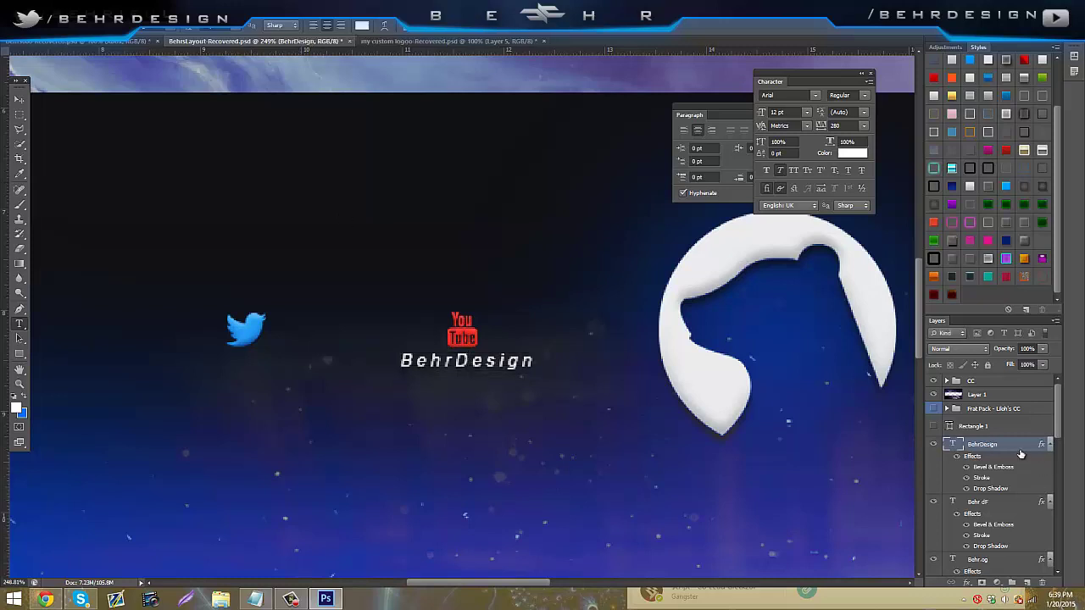
- Duplicate the BehrDesign label and centre the copy beneath the Twitter icon
key(ctrl+j)
click(19, 99)
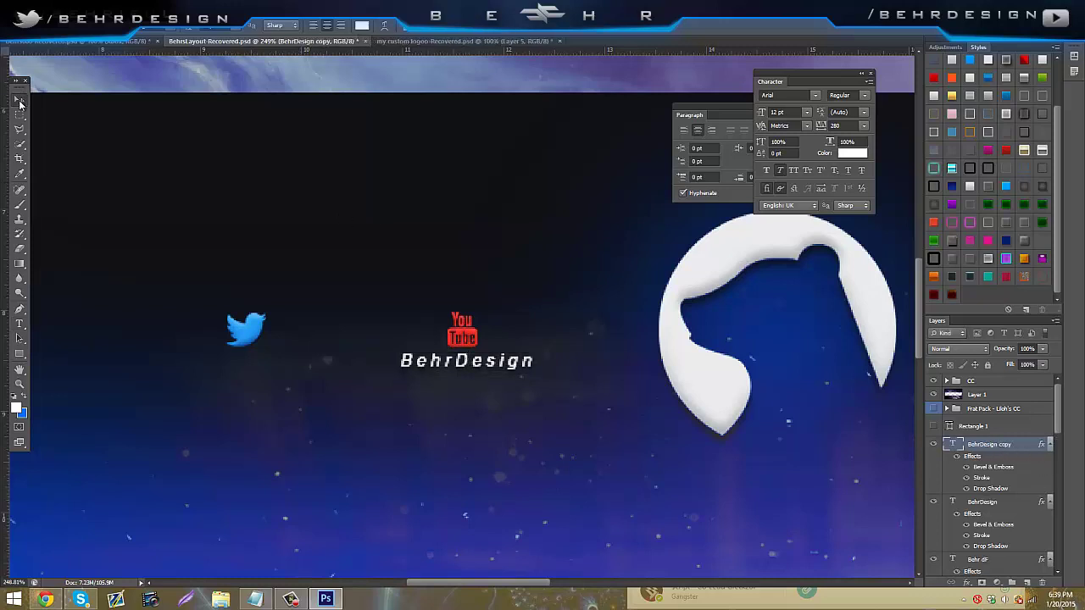
drag(435, 310, 262, 312)
- Preview the whole banner with the Frat Pack colour-correction group shown, and hide the group again
click(21, 384)
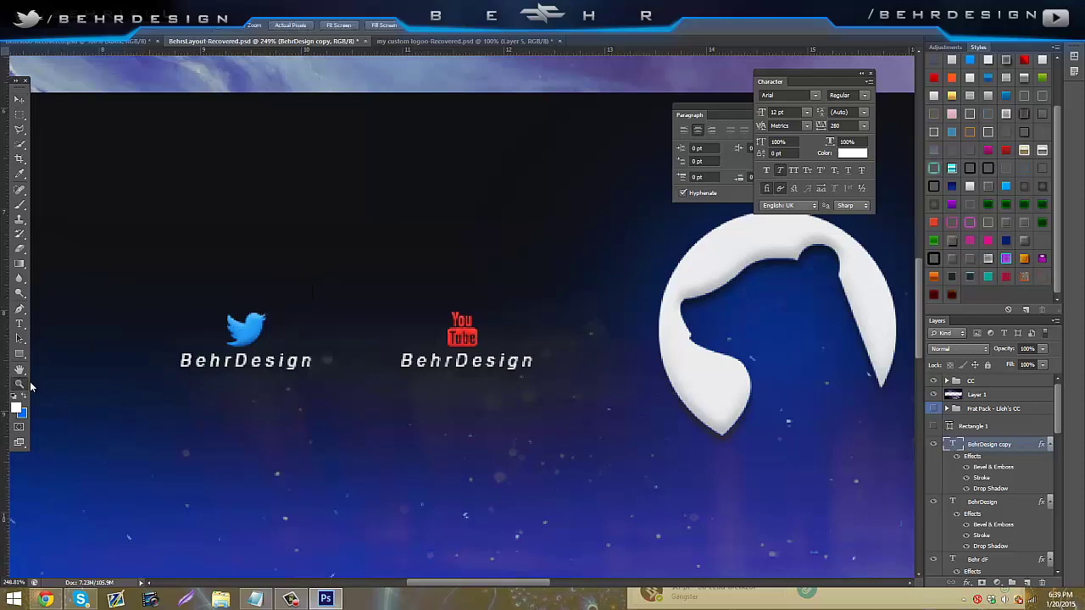
alt+click(358, 367)
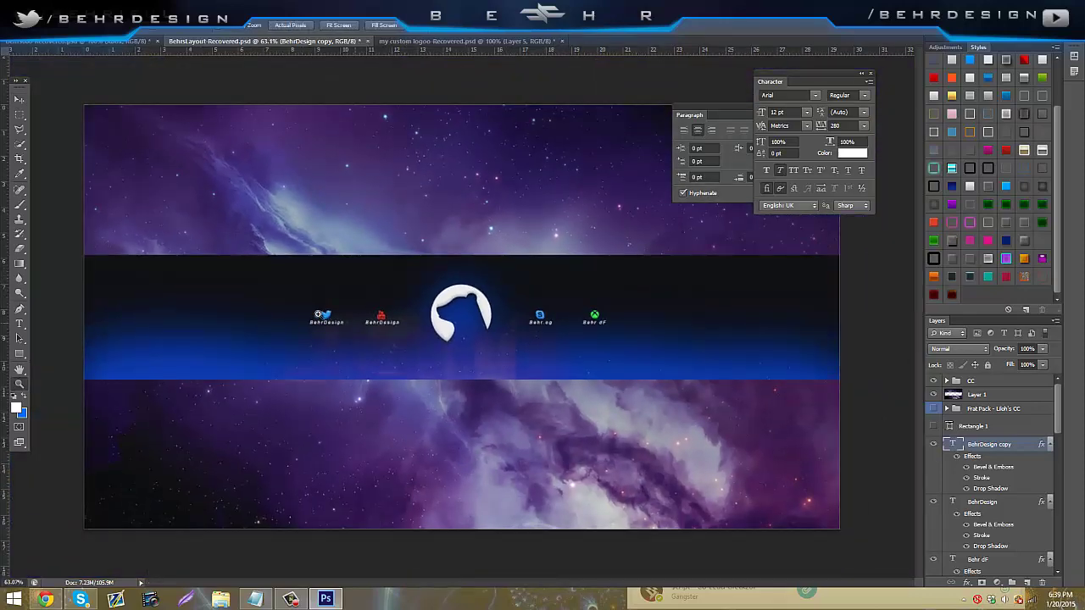
click(933, 408)
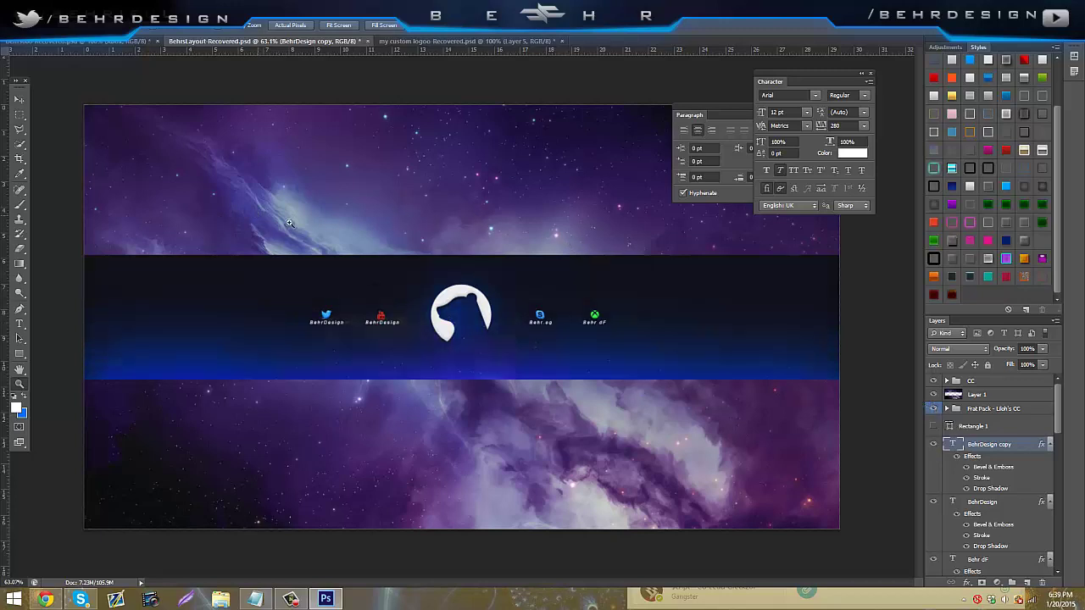
click(934, 427)
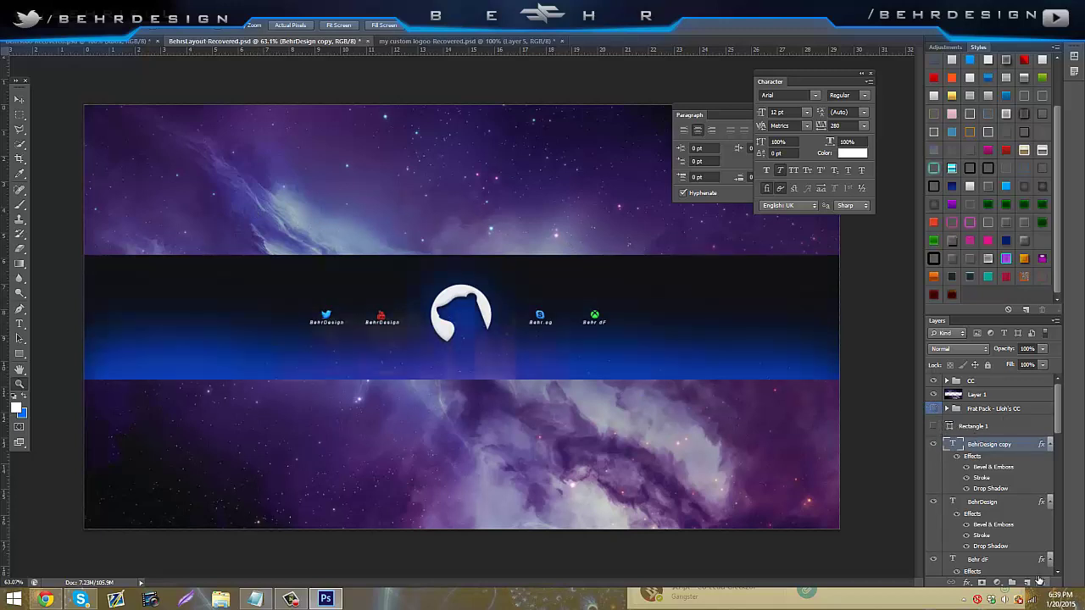
- On a new layer above the labels, draw three white horizontal bars of differing thickness across the banner strip's full width
click(1027, 583)
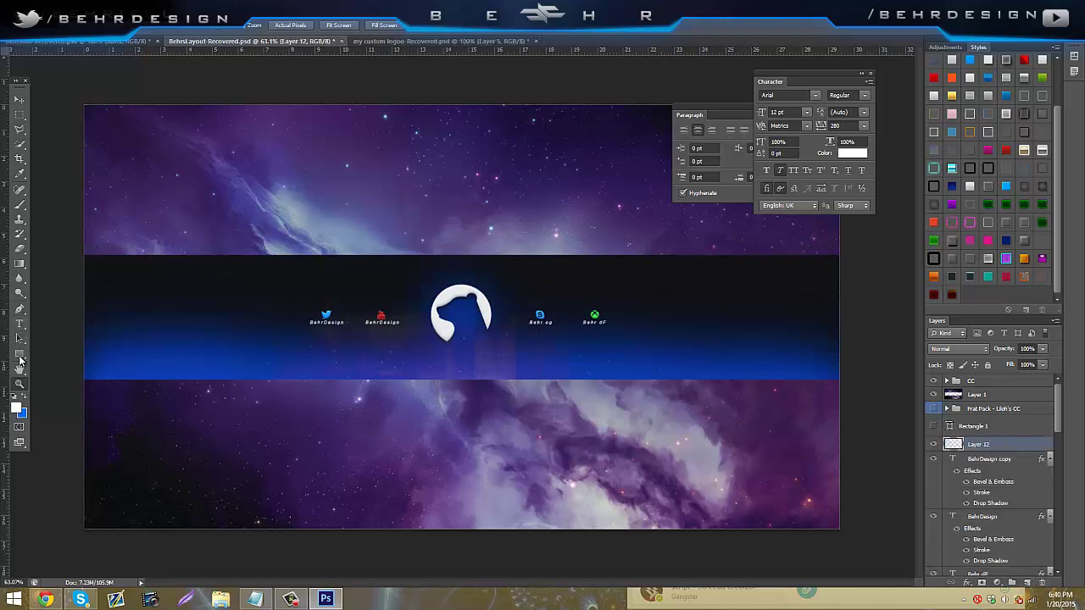
click(18, 354)
mouse_move(71, 288)
mouse_down()
mouse_move(243, 305)
mouse_move(976, 303)
mouse_move(5, 298)
mouse_move(30, 294)
mouse_up()
drag(91, 316, 983, 315)
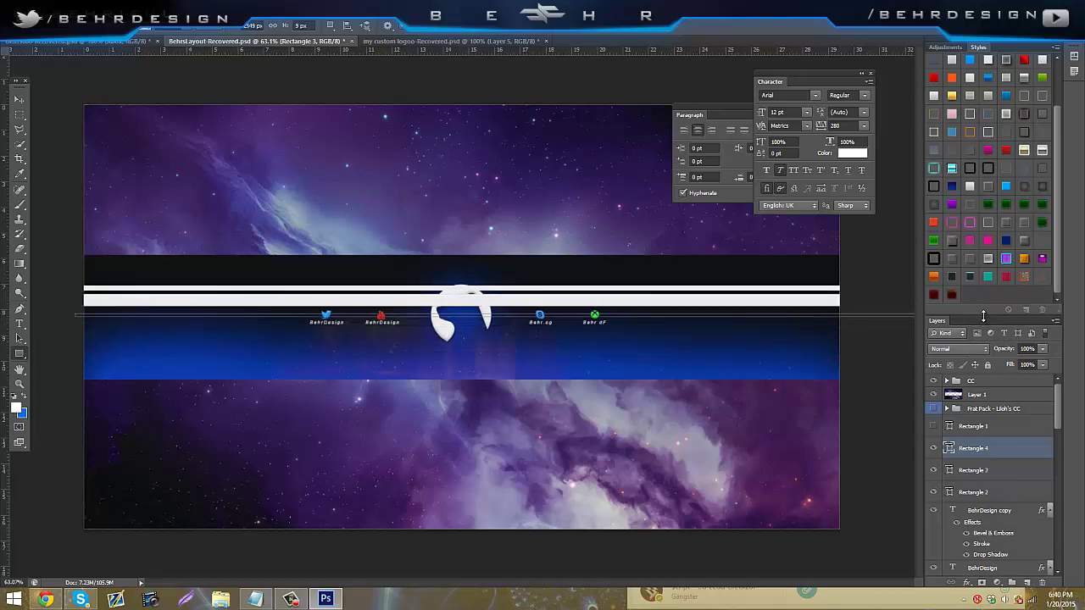
- Merge the three white bar shapes into one layer and rasterize it
shift+click(998, 484)
right_click(1004, 453)
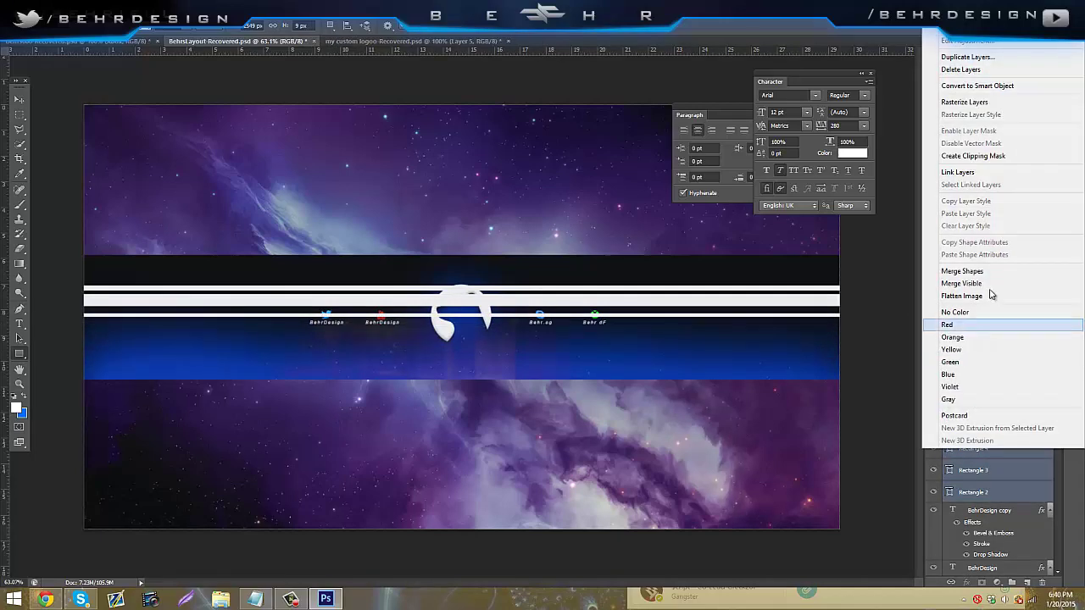
click(969, 271)
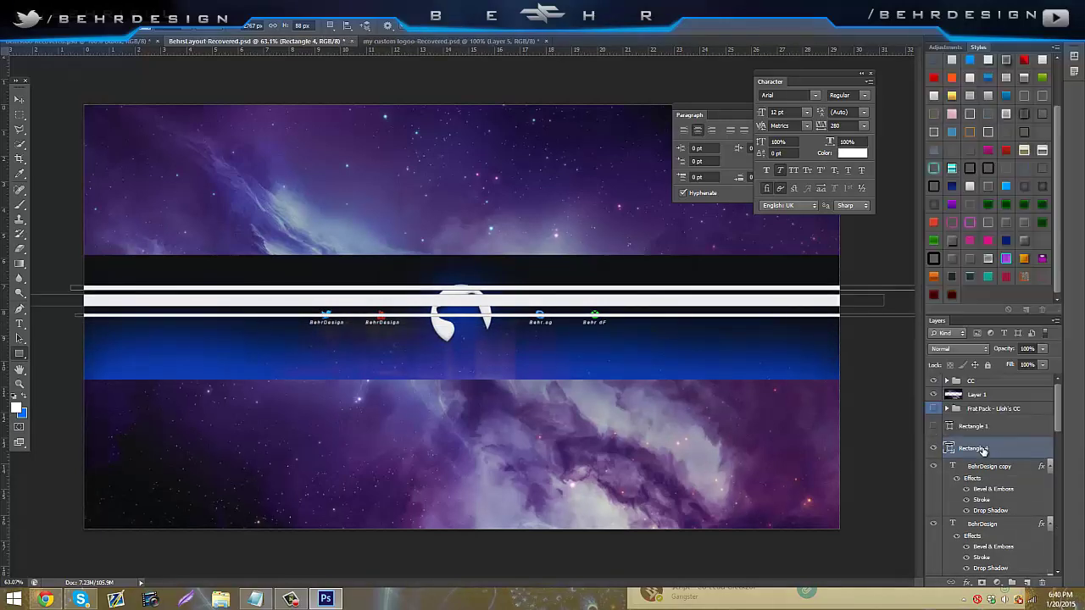
right_click(983, 445)
click(953, 100)
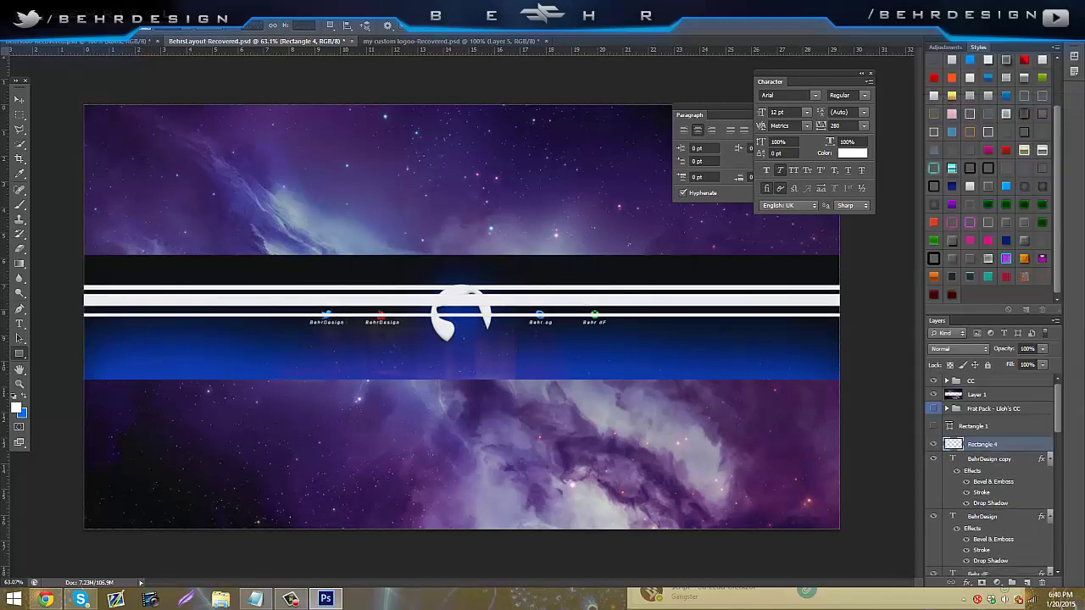
- Apply a Gaussian Blur to the merged white bars to soften their edges
click(180, 7)
mouse_move(186, 122)
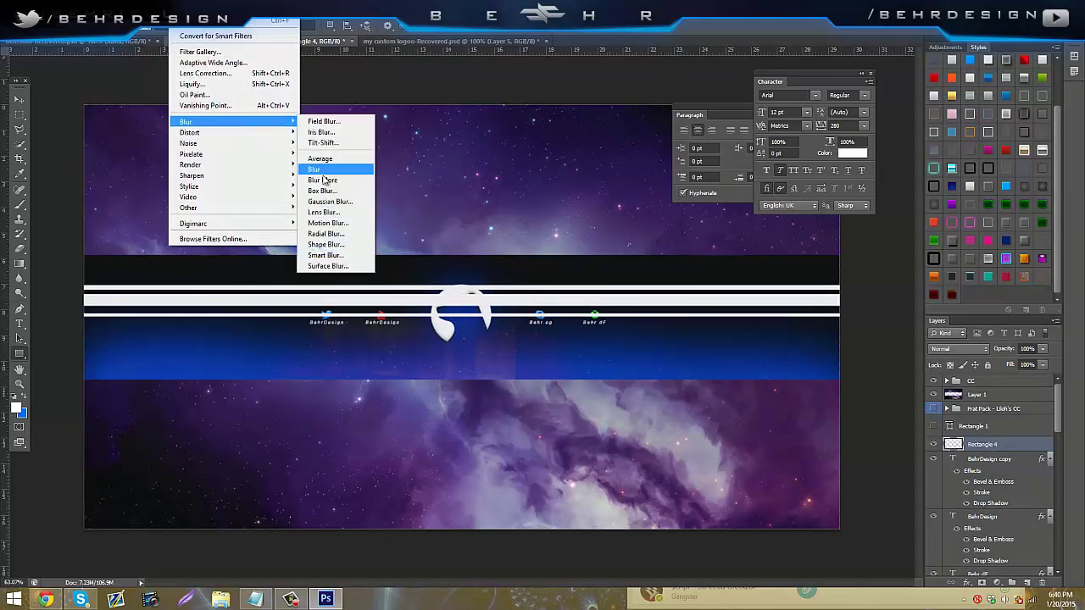
click(339, 203)
drag(498, 313, 505, 313)
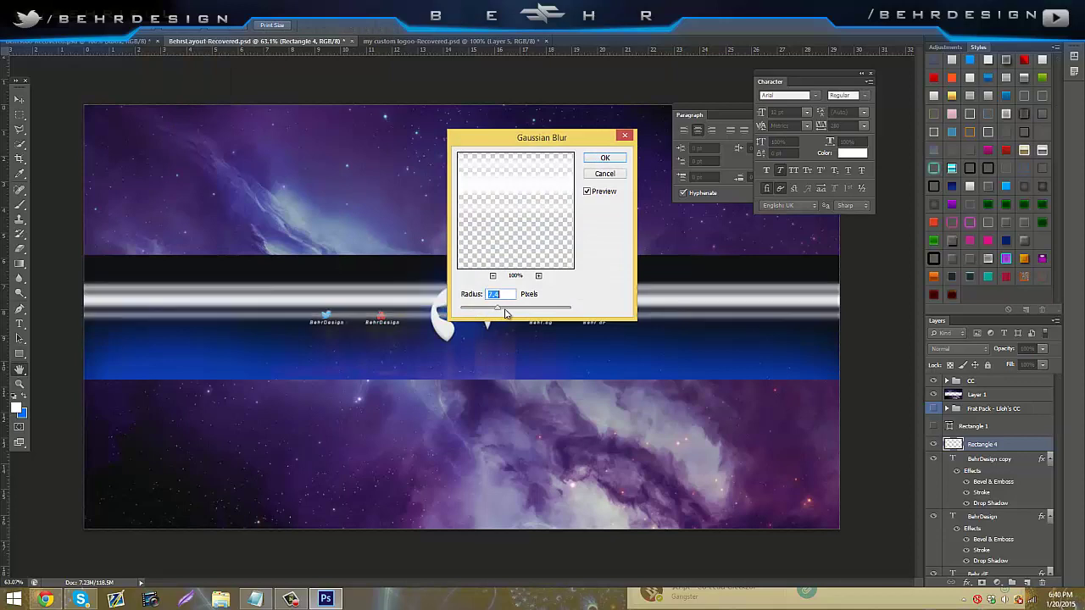
click(598, 161)
- Try the Soft Light blend mode on the blurred bars and restore Normal
click(959, 348)
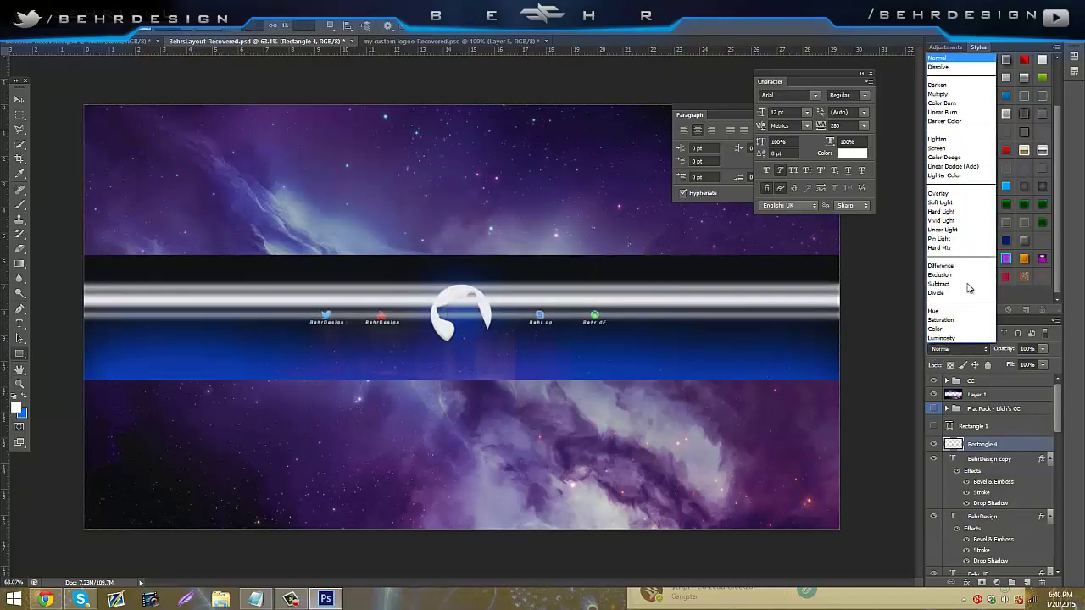
click(979, 203)
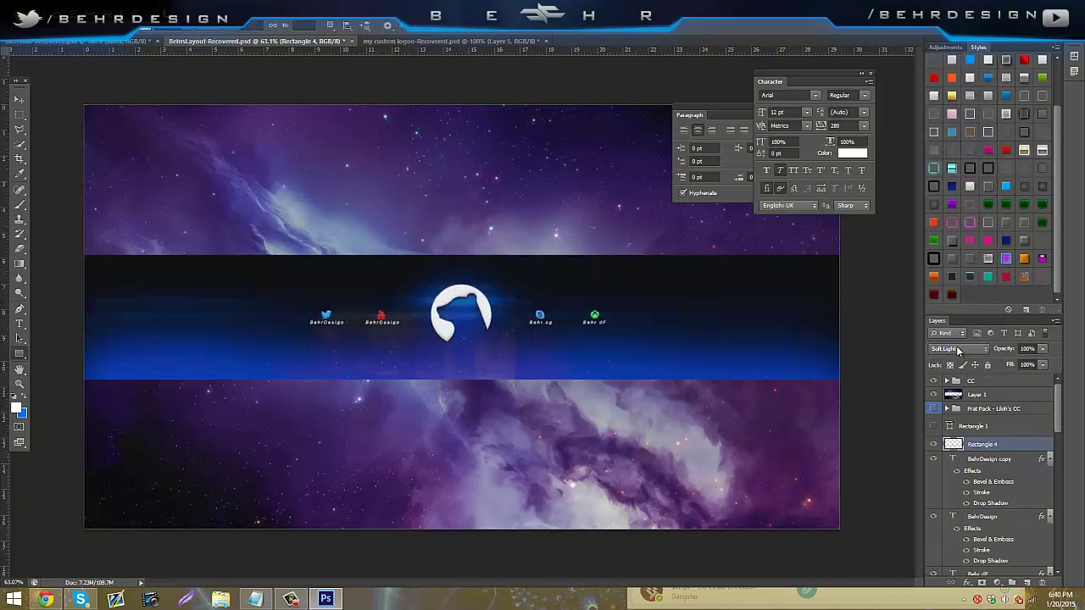
click(959, 348)
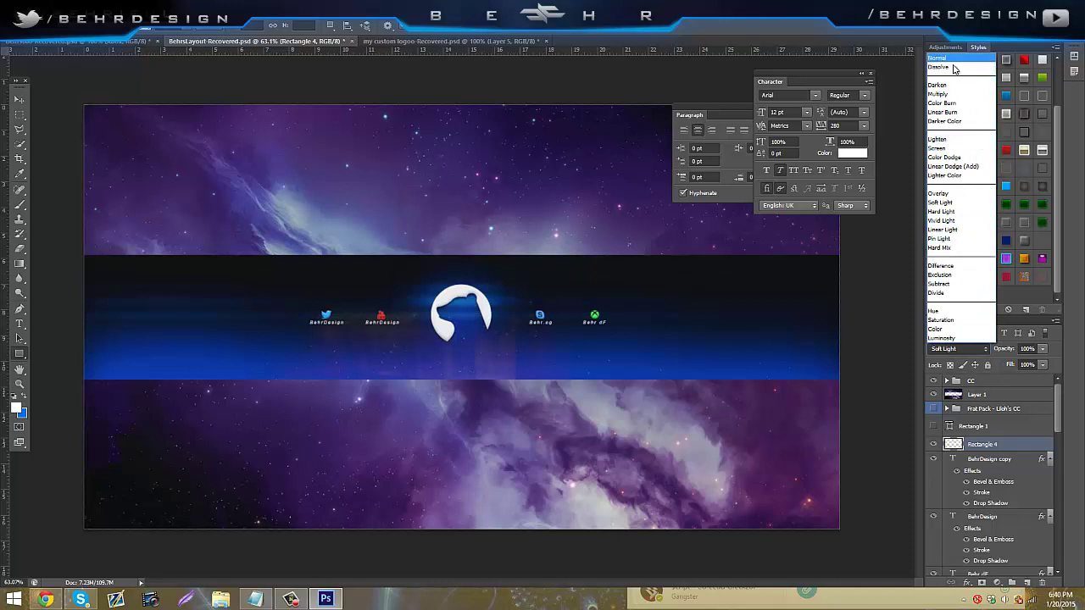
click(941, 58)
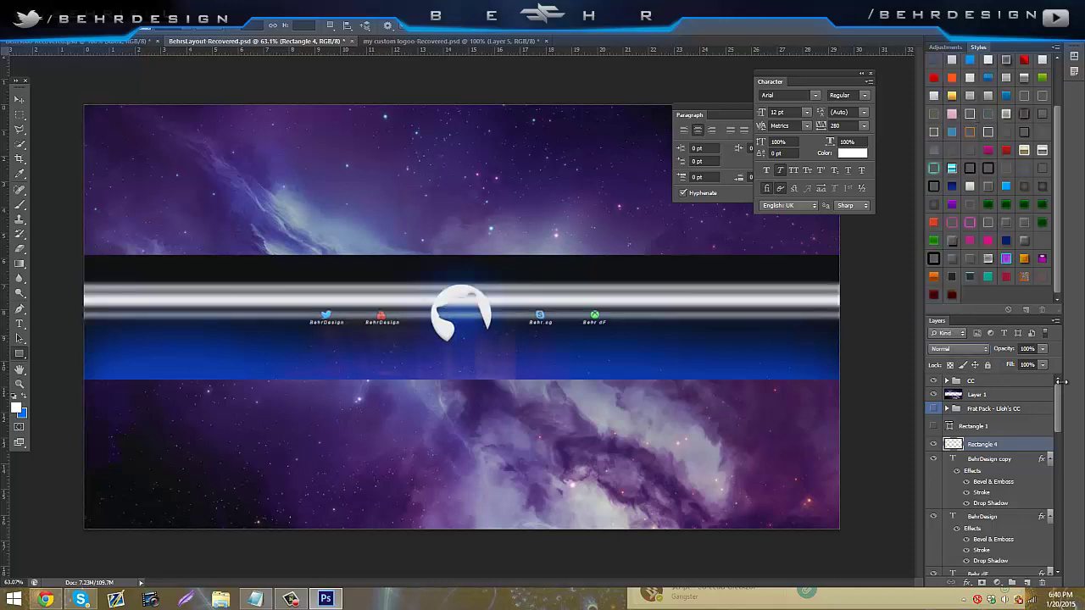
- Set the blurred bars' opacity to 11% and softly erase them around the bear logo and along their lower parts
drag(1044, 346, 991, 363)
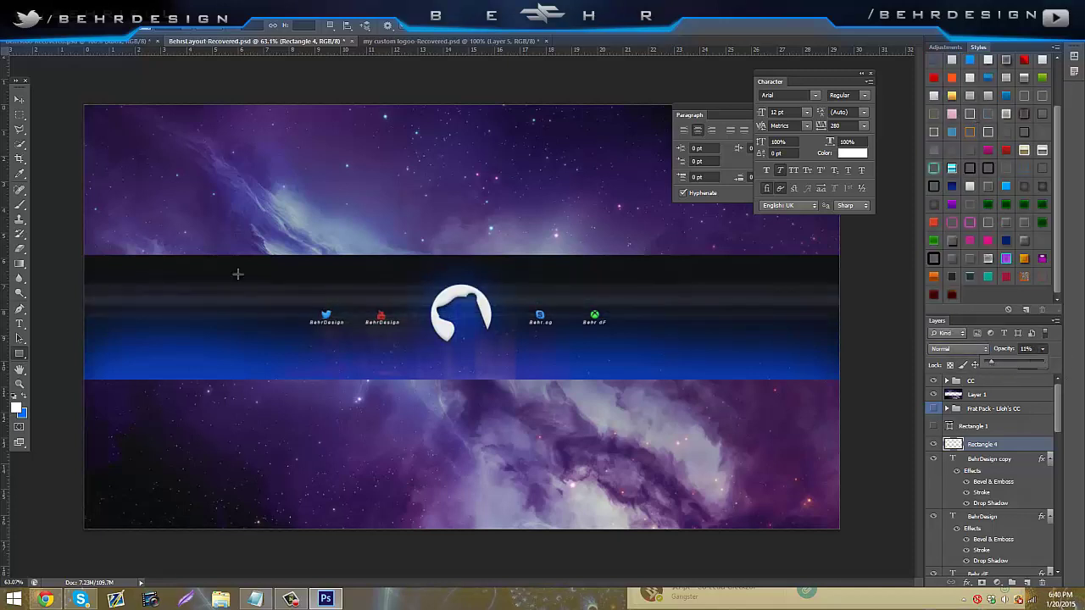
key(e)
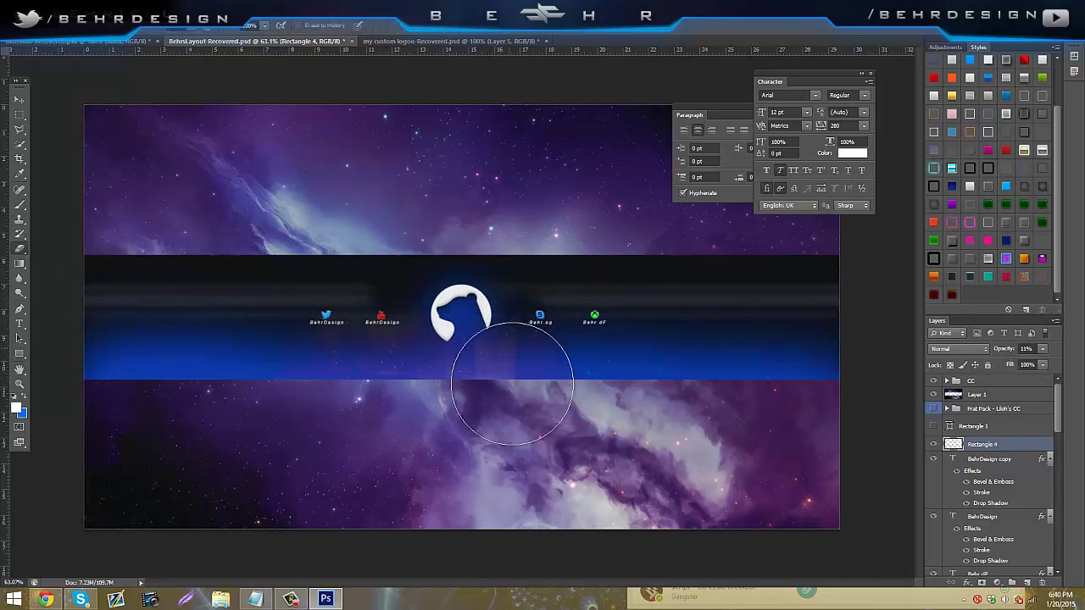
mouse_move(237, 350)
mouse_down()
mouse_move(177, 388)
mouse_move(197, 355)
mouse_move(374, 357)
mouse_up()
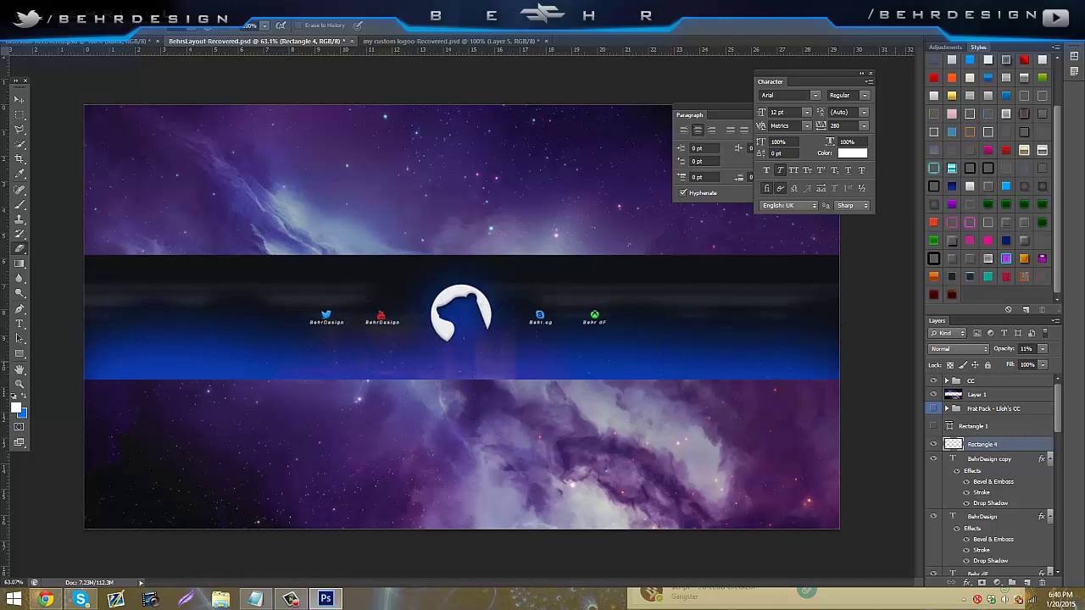
- Lower the blurred bars' opacity to 6% and show the Frat Pack colour correction group
click(1042, 349)
drag(1014, 364, 1004, 366)
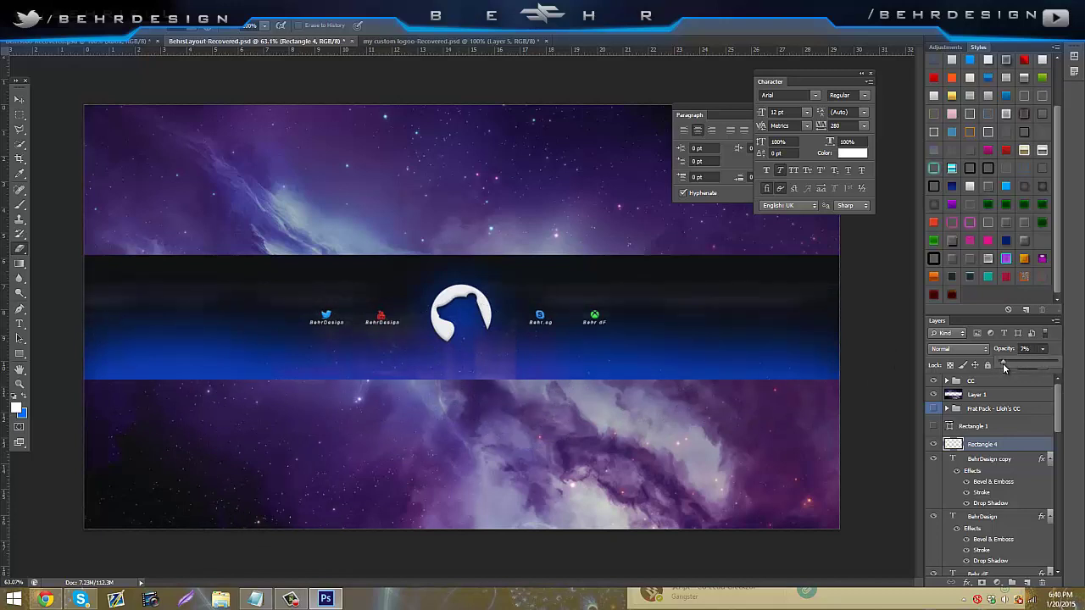
drag(1003, 363, 1000, 363)
click(951, 412)
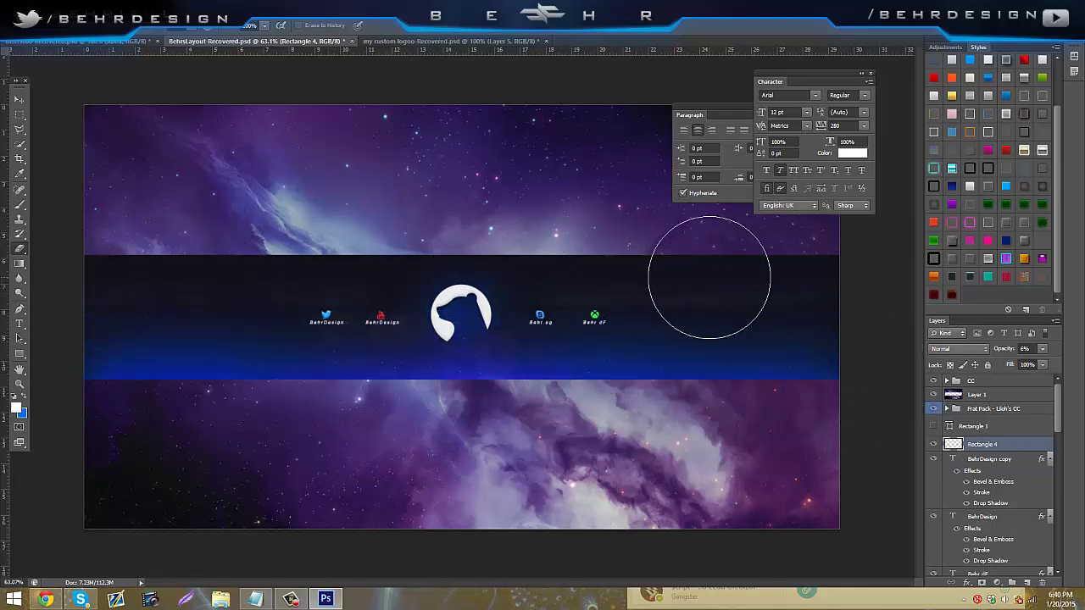
- In the #600 graphics pack document, hide the Social Media icons, collapse their parent groups and expand the Magic Bullet Looks Stock group
click(85, 41)
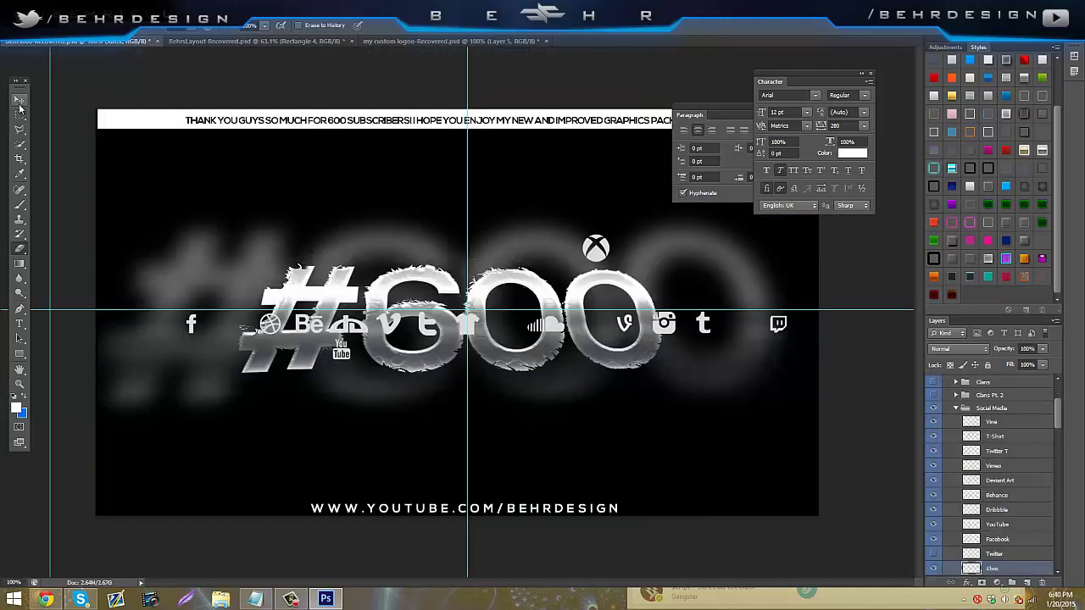
click(19, 102)
click(954, 409)
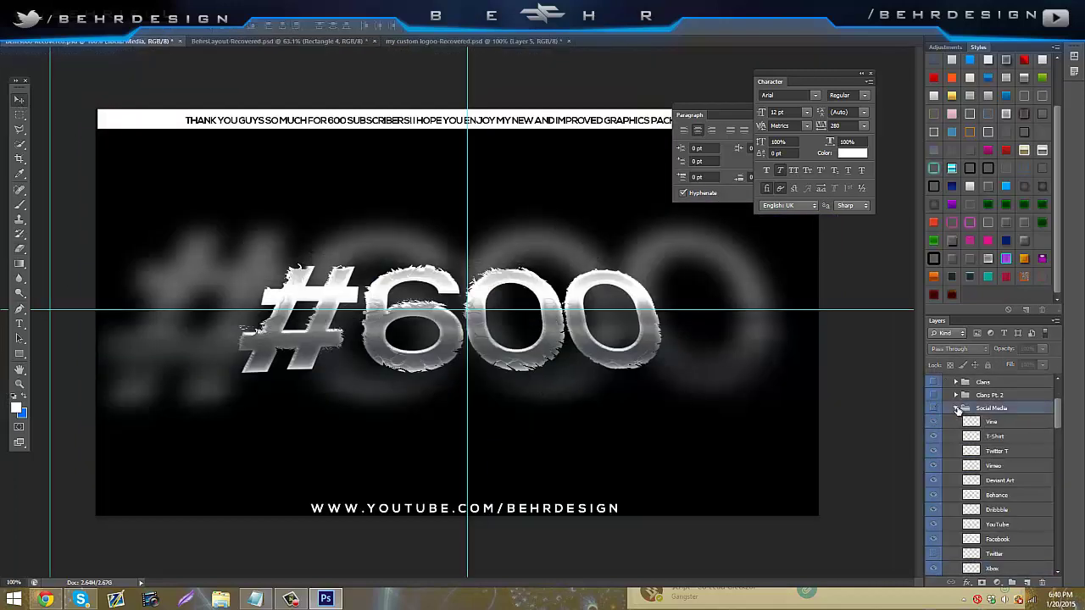
scroll(953, 412, up, 2)
click(946, 409)
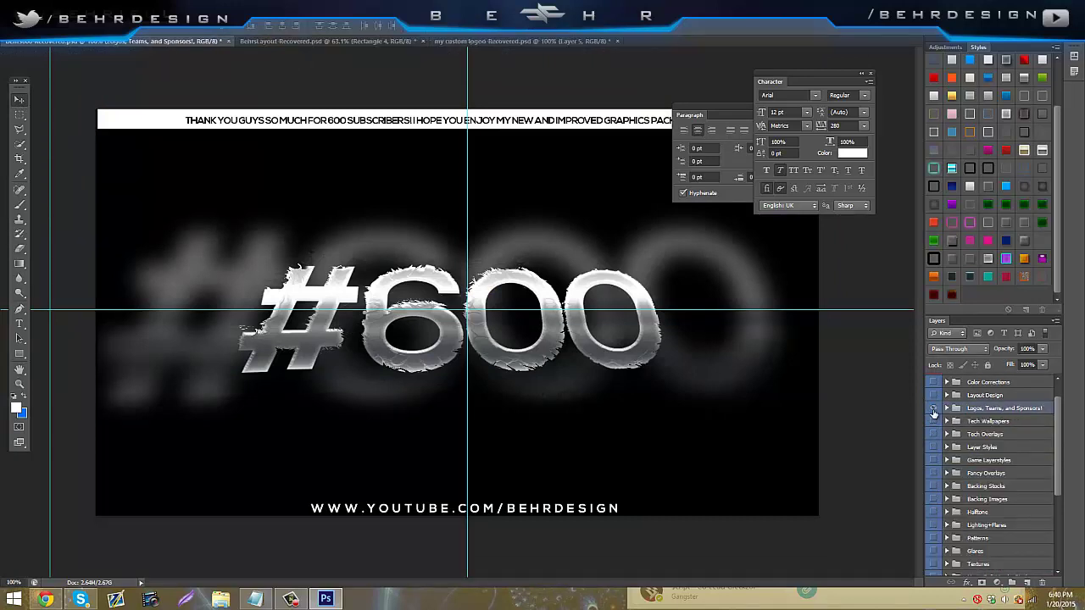
click(962, 407)
scroll(938, 498, down, 5)
click(946, 499)
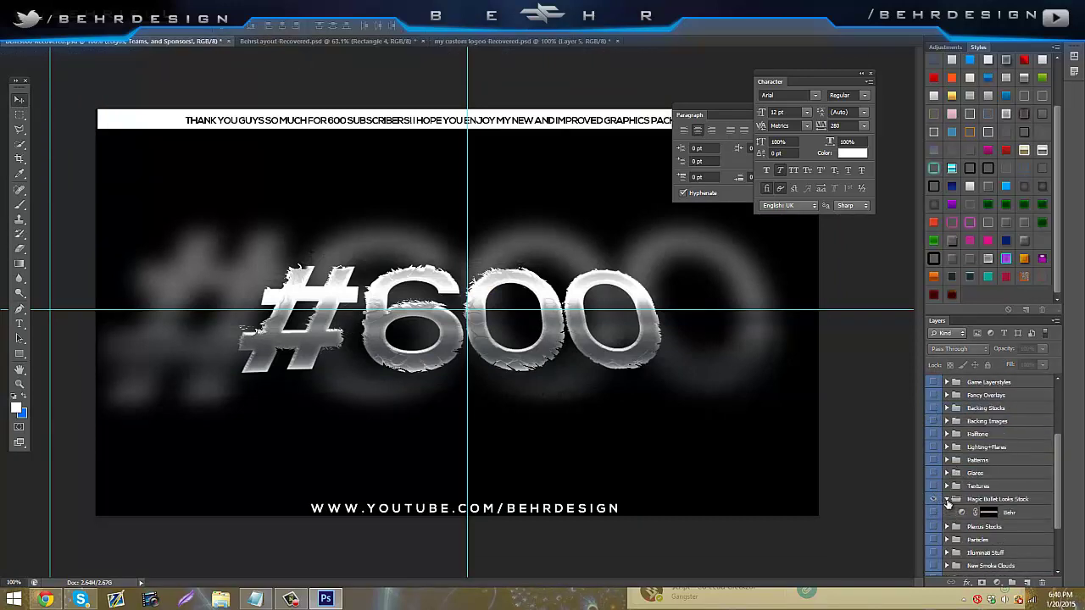
- Copy the Behr adjustment layer from the Magic Bullet Looks Stock group into the BehrsLayout banner document
click(1023, 526)
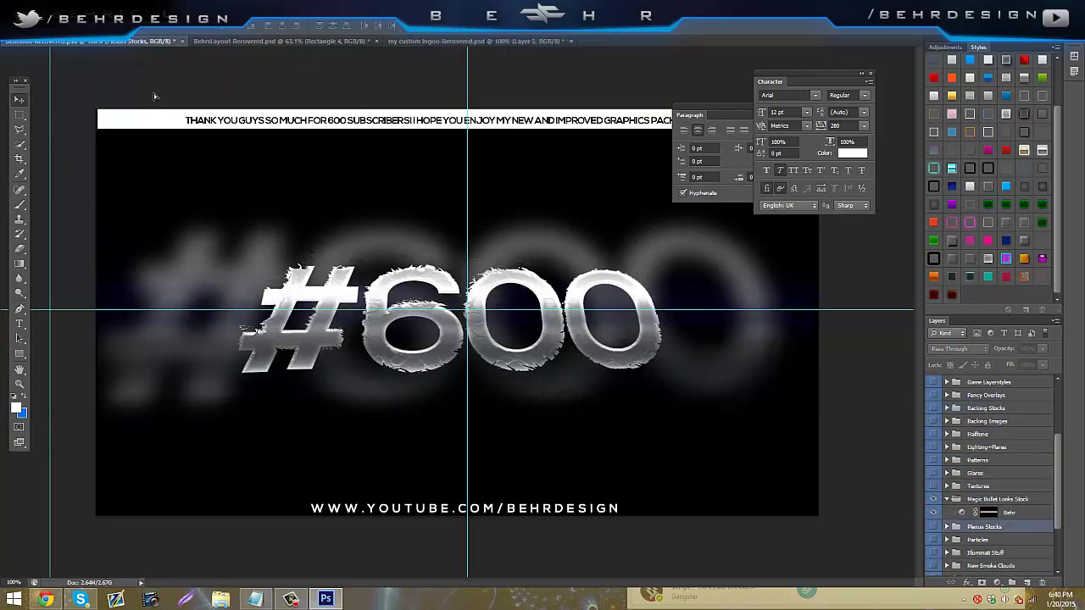
drag(129, 50, 260, 120)
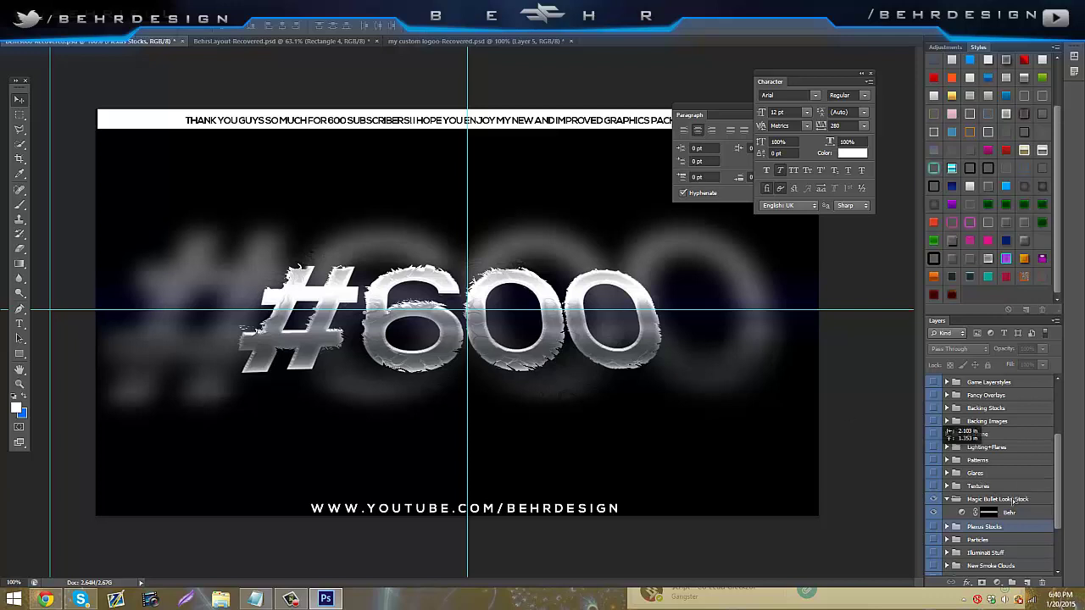
click(1009, 513)
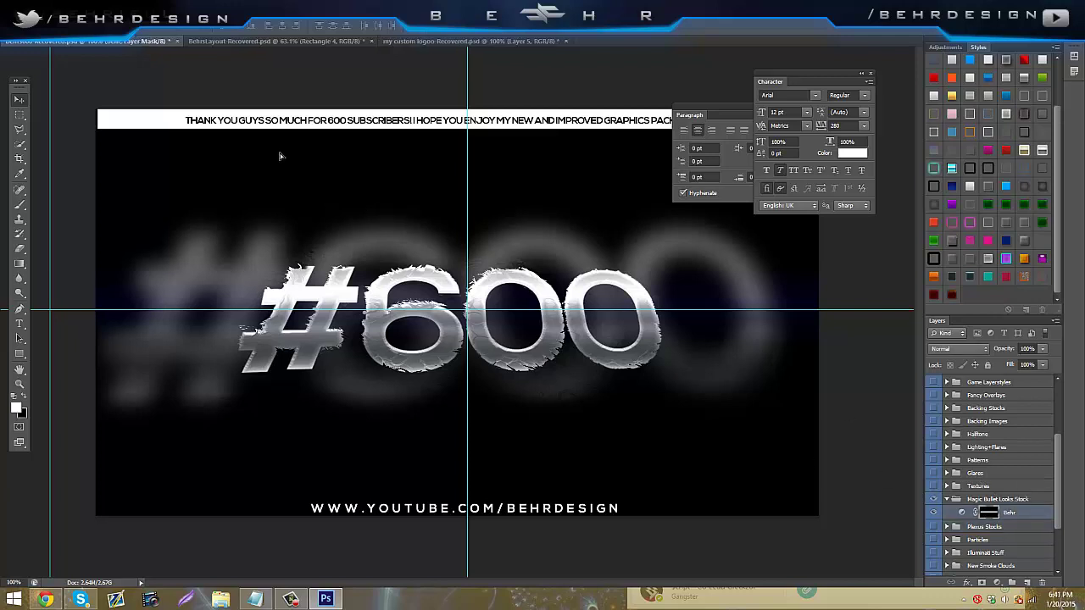
click(240, 41)
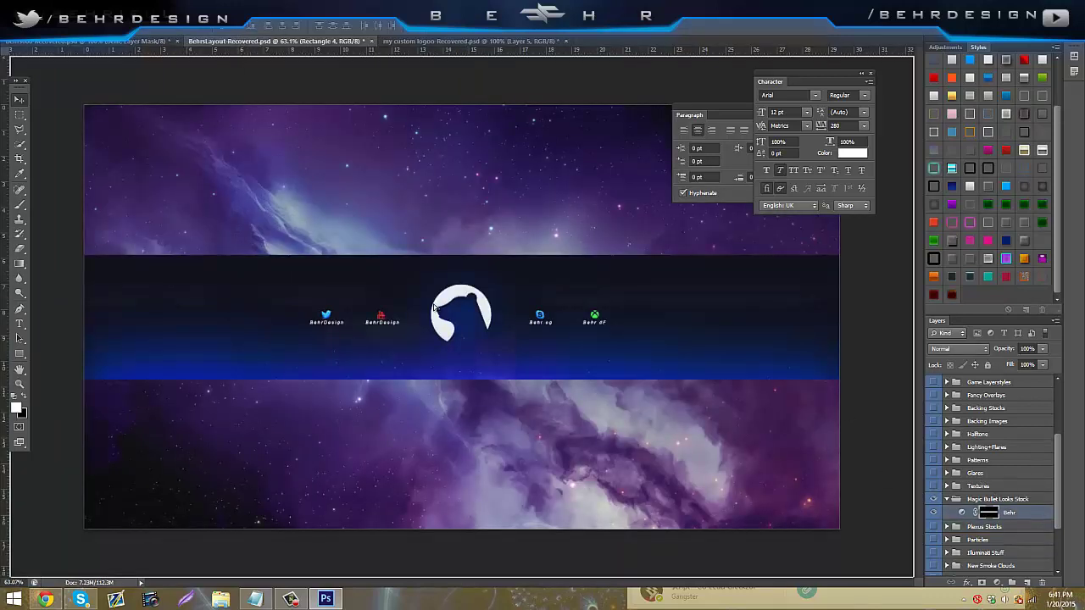
drag(443, 307, 445, 263)
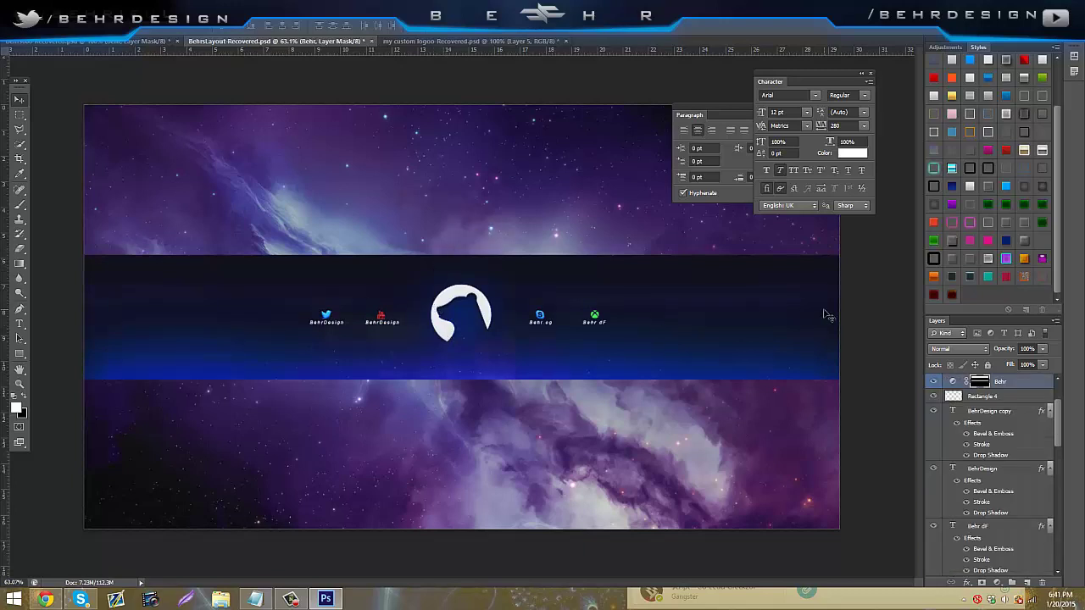
- Apply a black (000000) Color Overlay layer style to the nebula background on Layer 1
scroll(1009, 409, up, 2)
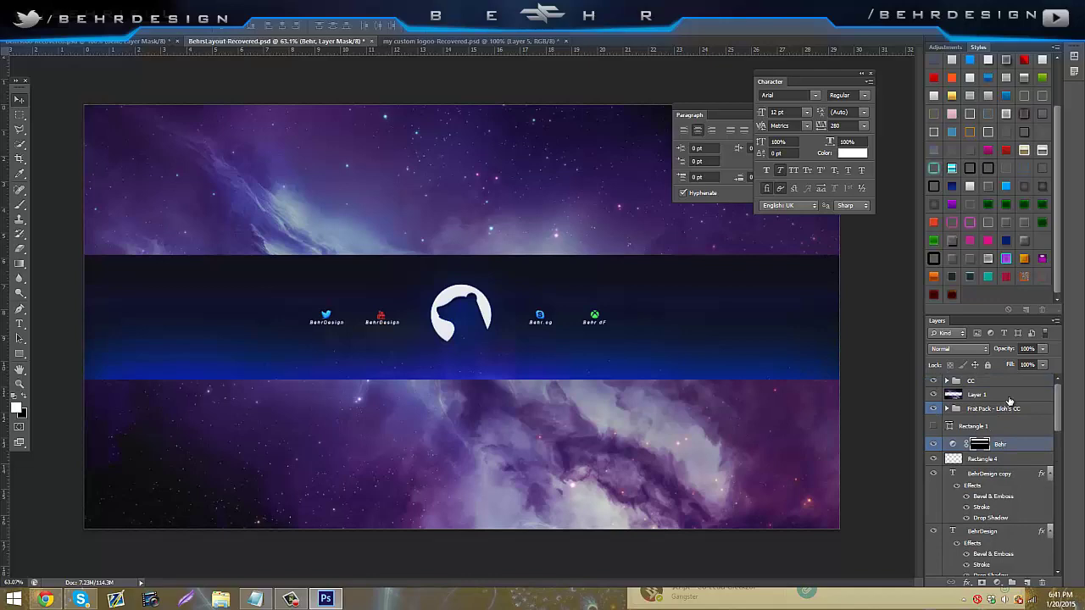
right_click(1008, 398)
click(893, 167)
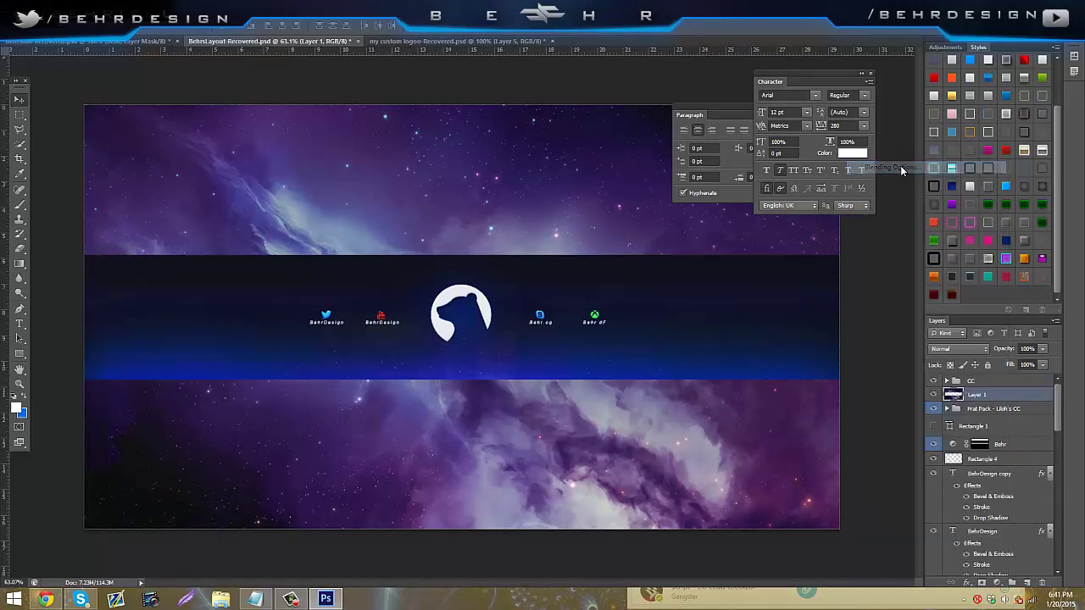
click(726, 314)
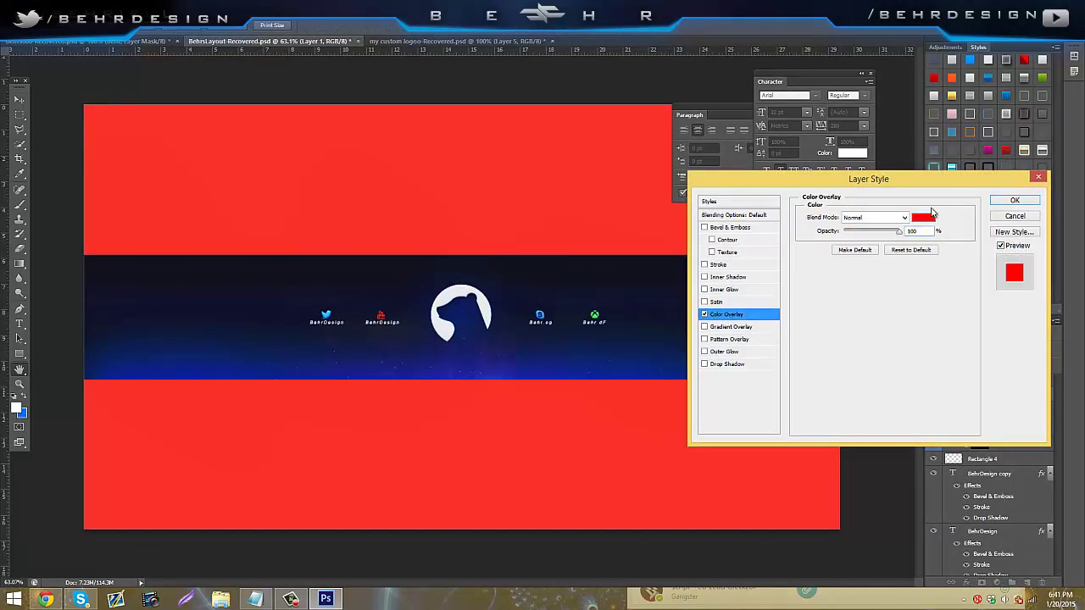
click(931, 218)
drag(851, 306, 949, 493)
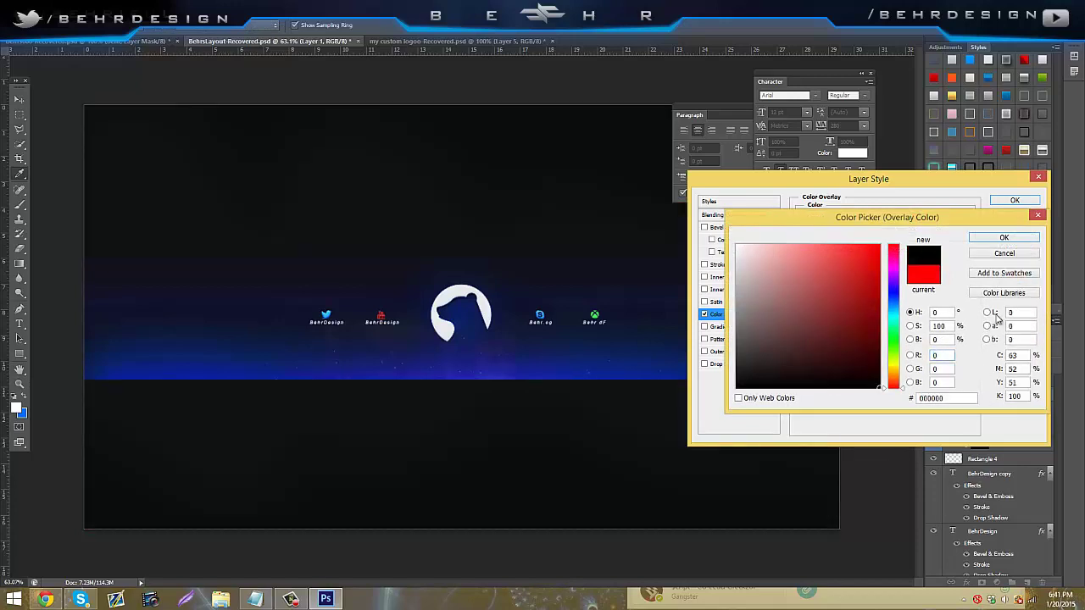
click(993, 237)
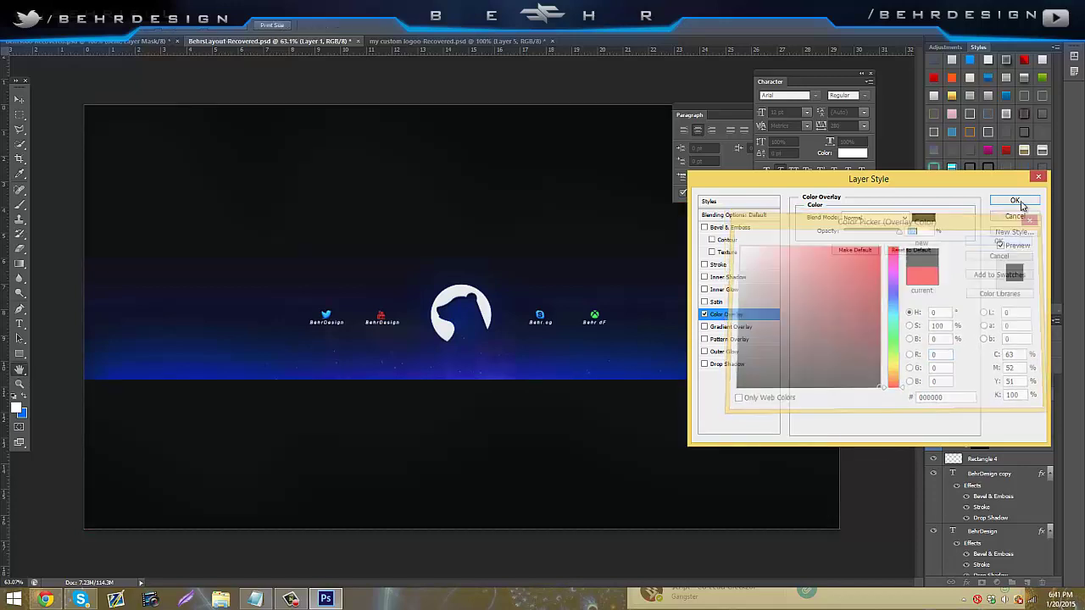
click(1018, 202)
- Save the banner to the Desktop as a PNG named Behr1 with Smallest / Slow compression and no interlacing
click(31, 7)
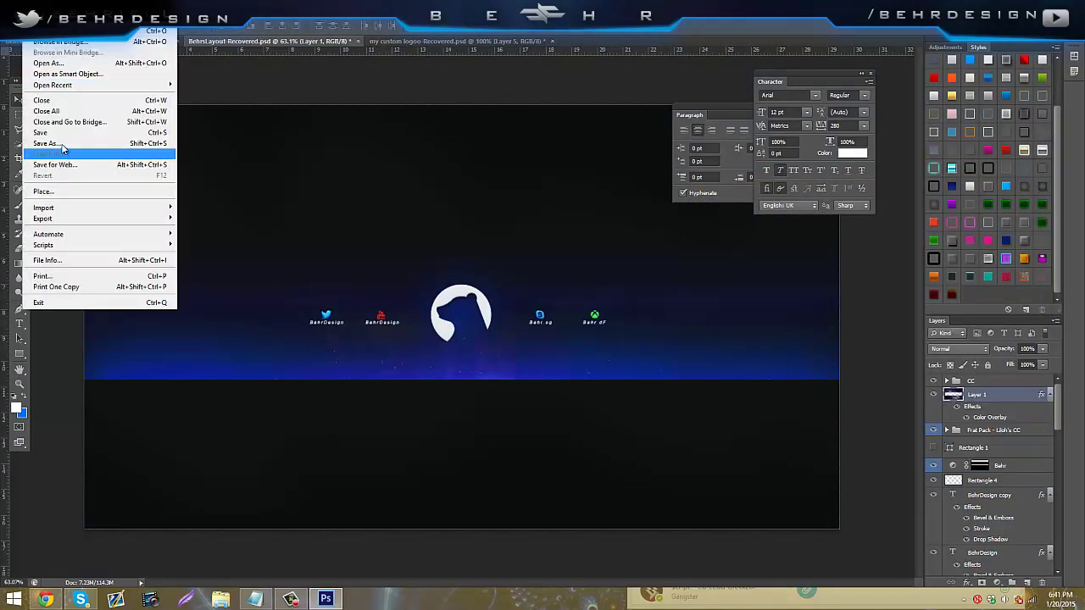
click(47, 143)
click(33, 97)
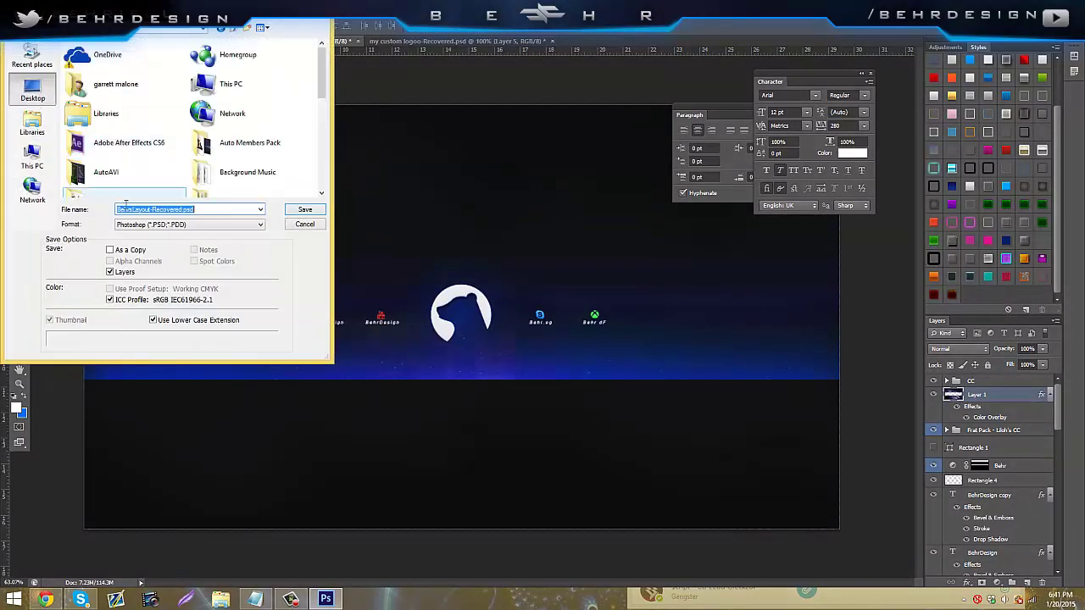
click(133, 224)
click(152, 348)
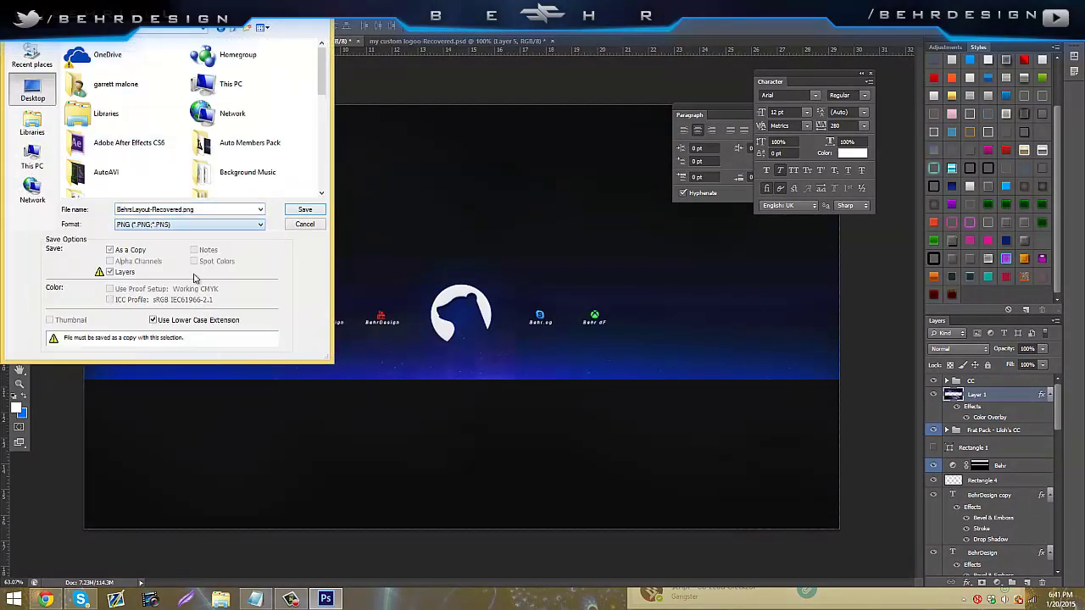
click(201, 210)
text(Behr)
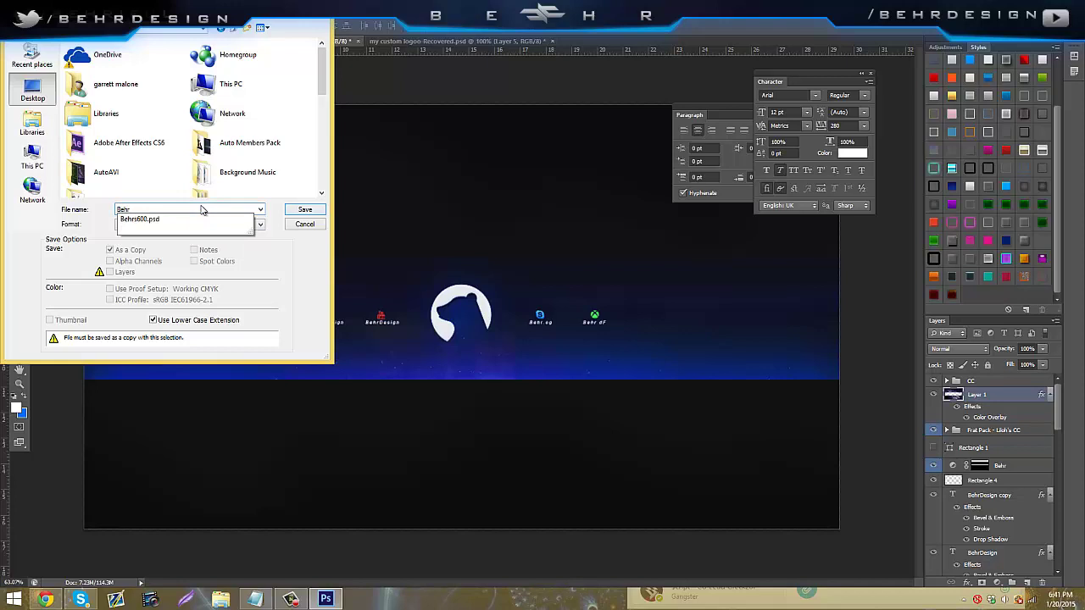
key(Return)
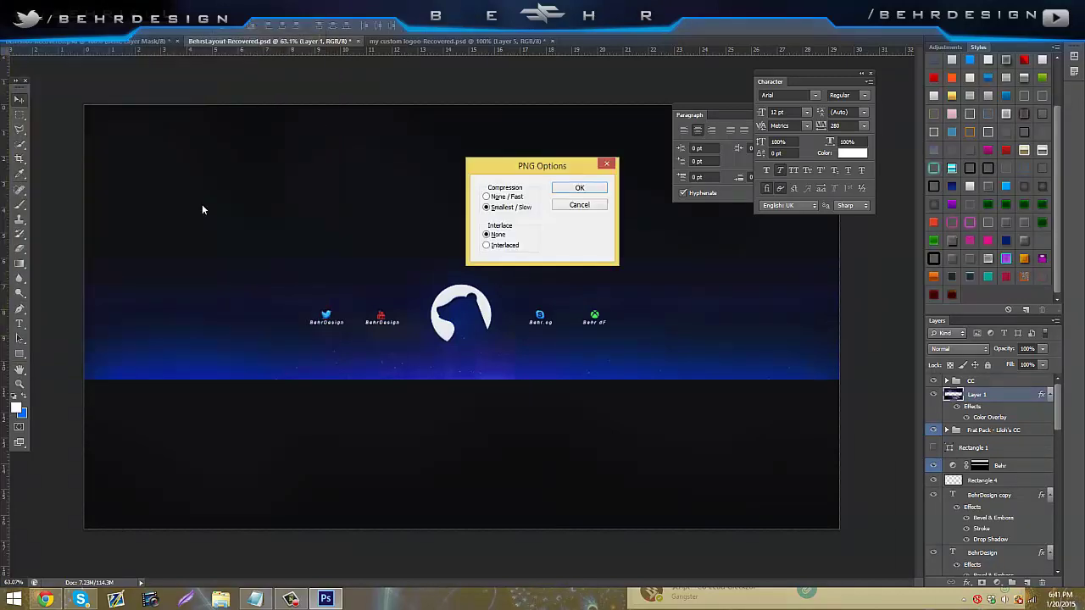
click(599, 194)
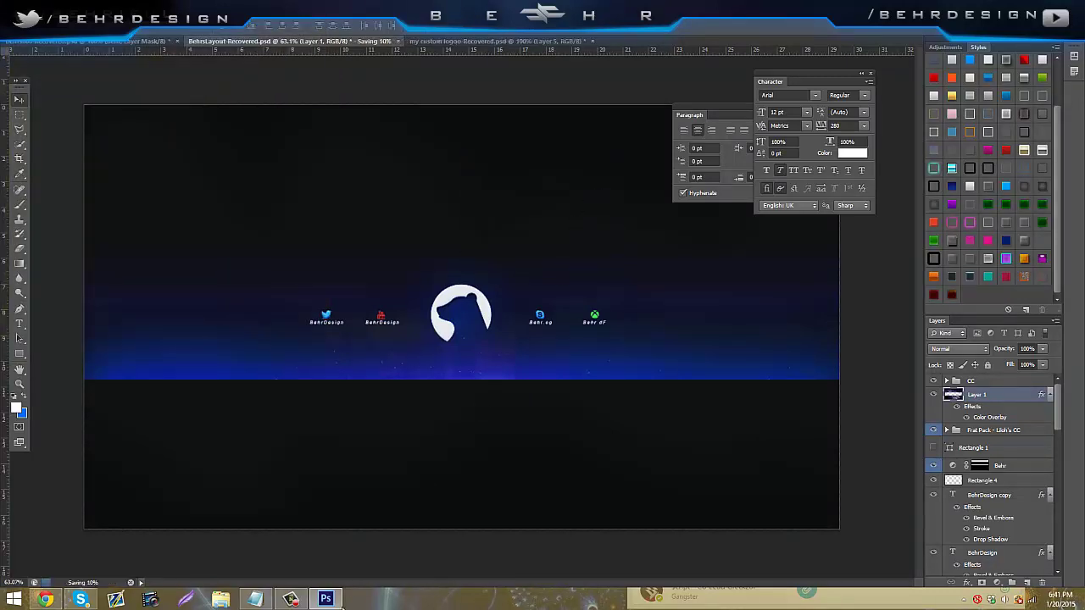
- Minimize the Photoshop, Chrome and Skype windows to show the desktop
mouse_move(335, 601)
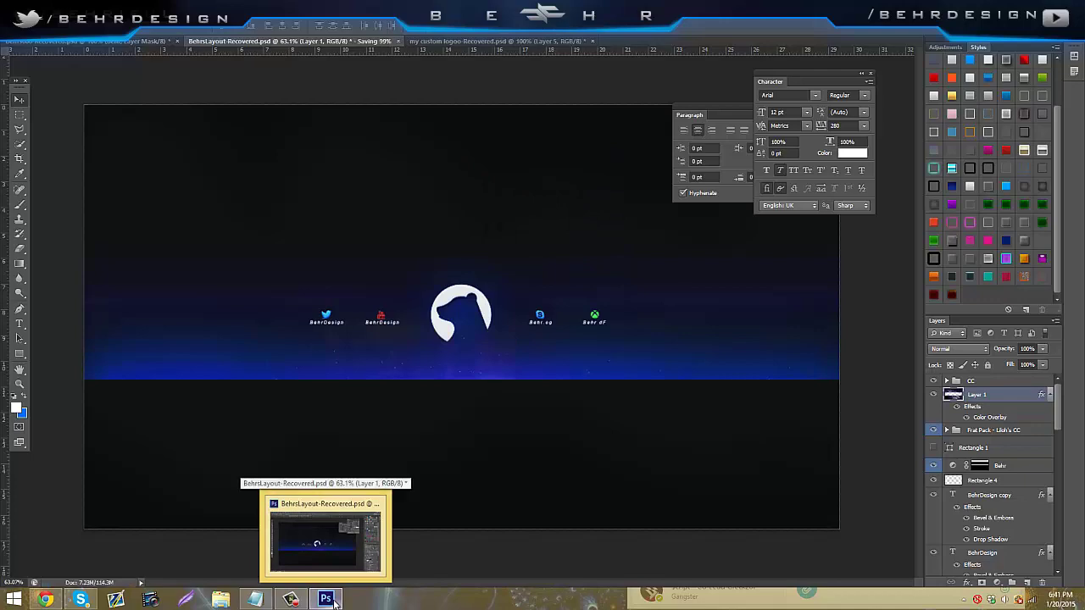
click(335, 601)
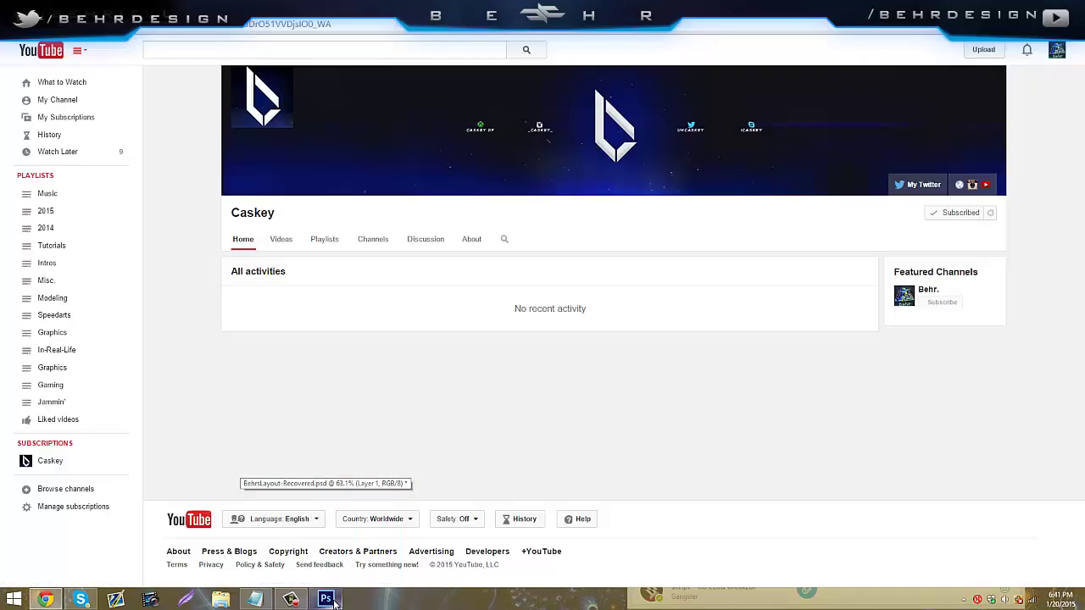
click(46, 601)
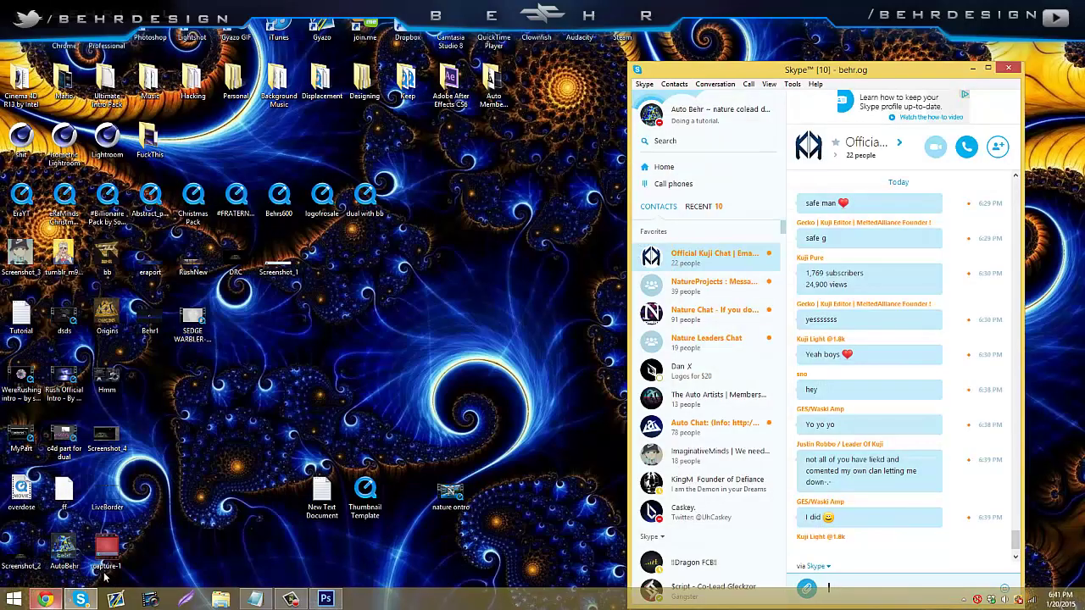
click(971, 69)
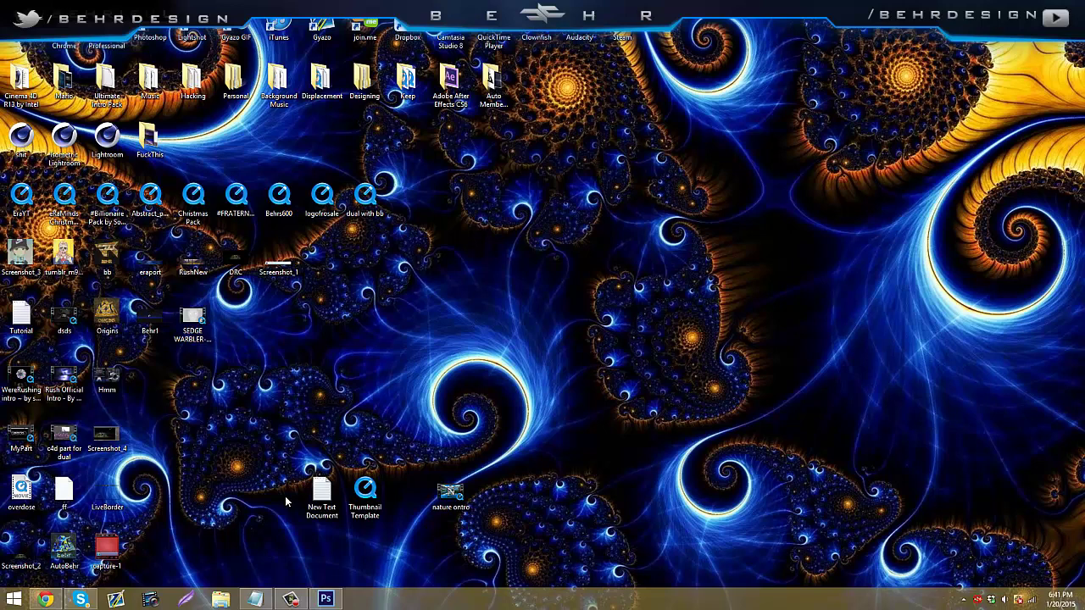
click(291, 599)
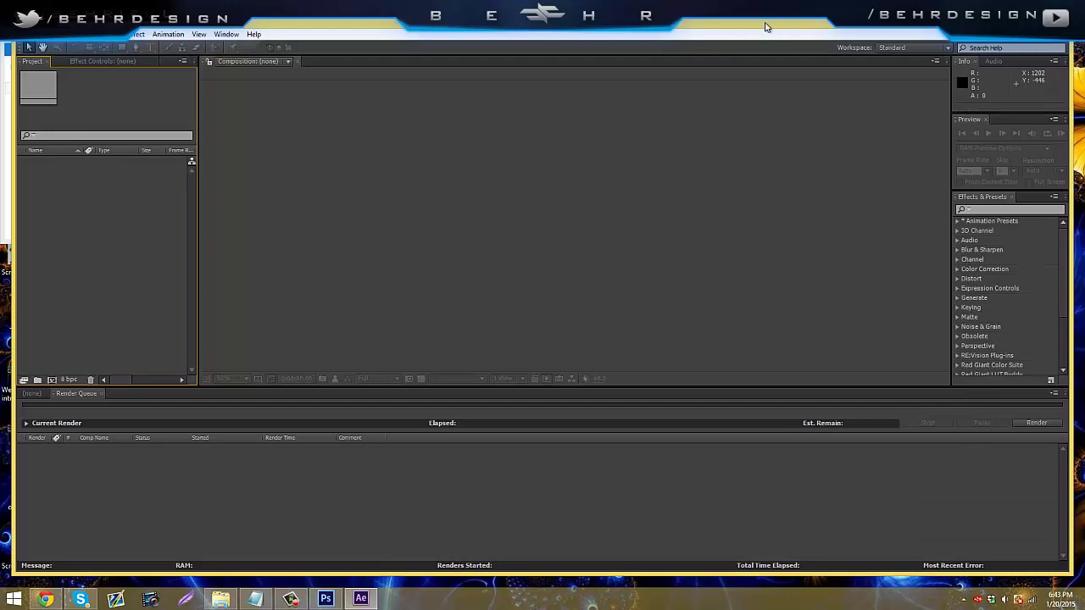
- Maximize the After Effects window and import Behr1.png from the Desktop into the project
double_click(765, 22)
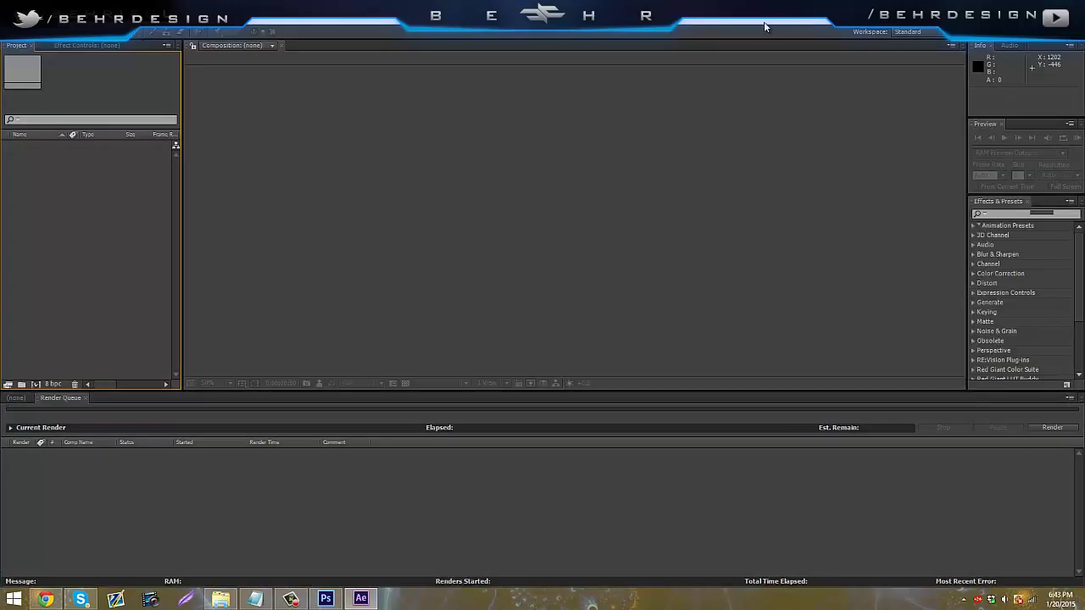
double_click(46, 174)
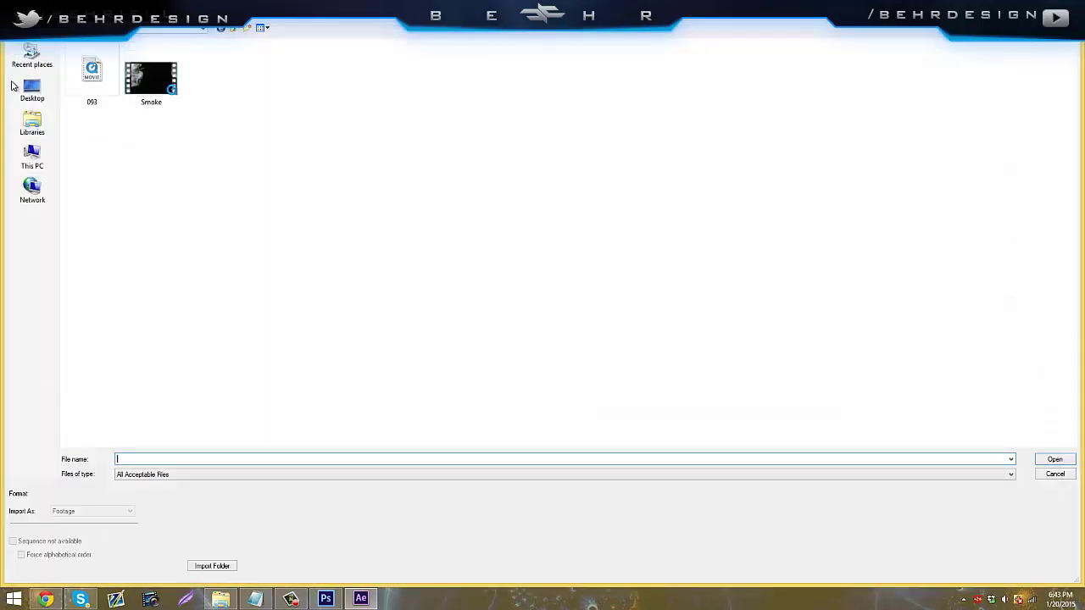
click(19, 91)
text(b)
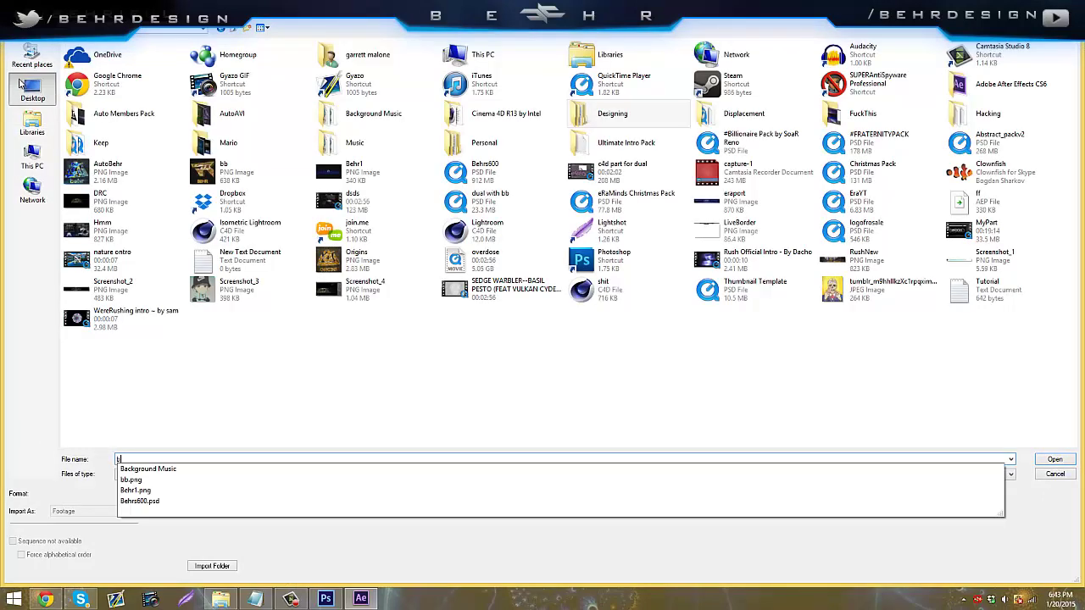
key(Down)
key(Down)
key(Down)
key(Return)
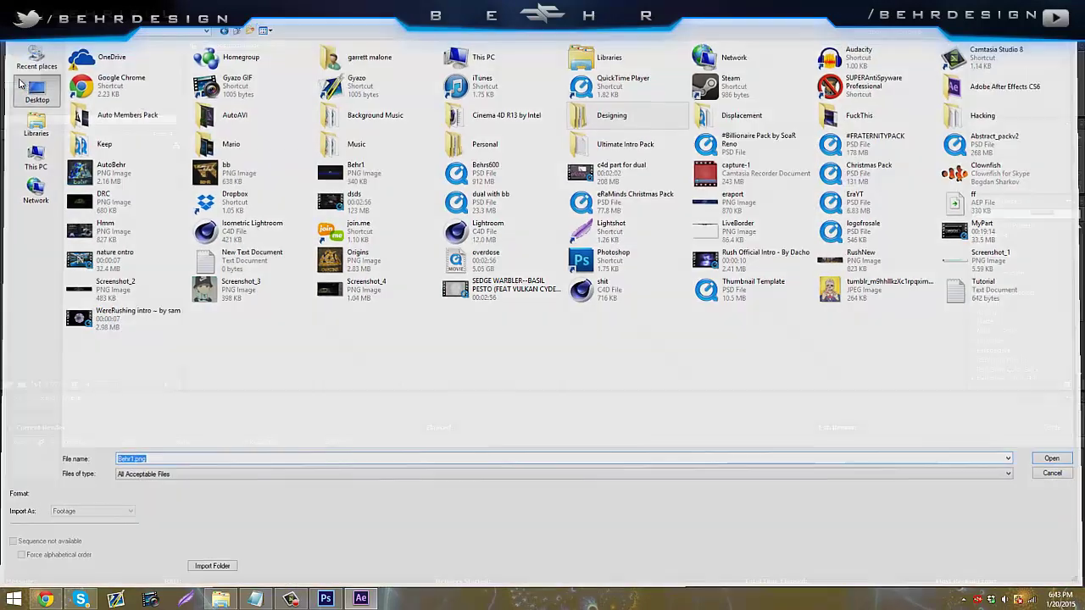
- Create a composition from the Behr1.png footage in the timeline and set its poster time
click(8, 398)
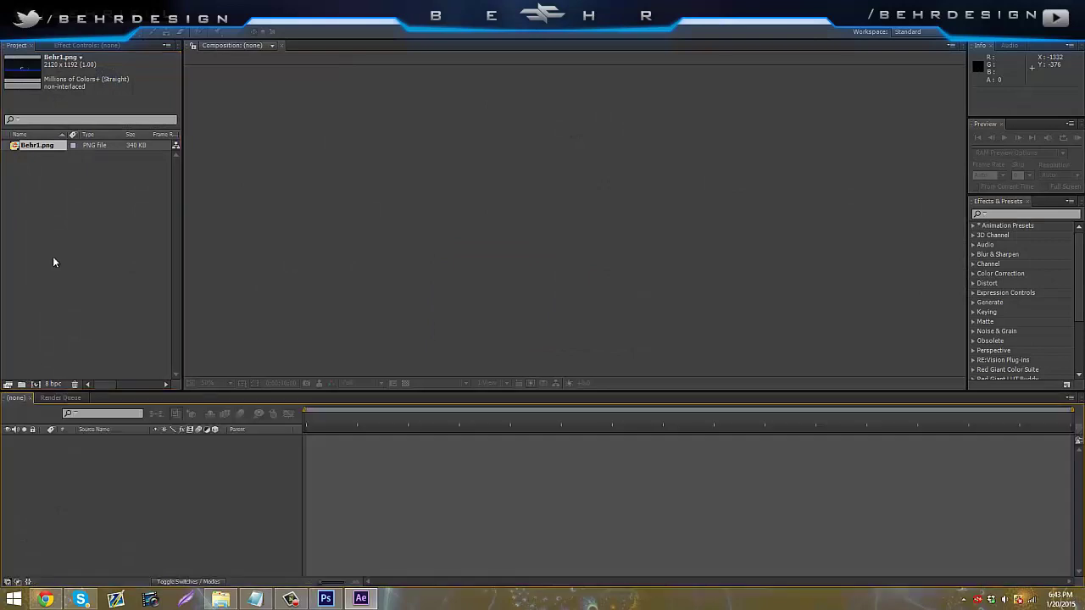
drag(38, 151, 117, 445)
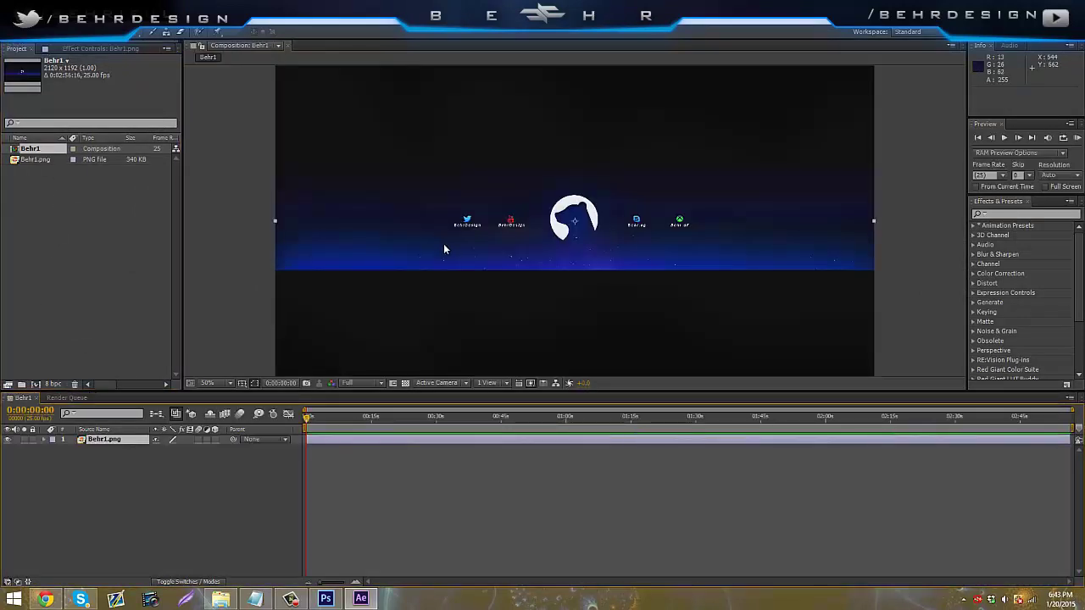
click(56, 18)
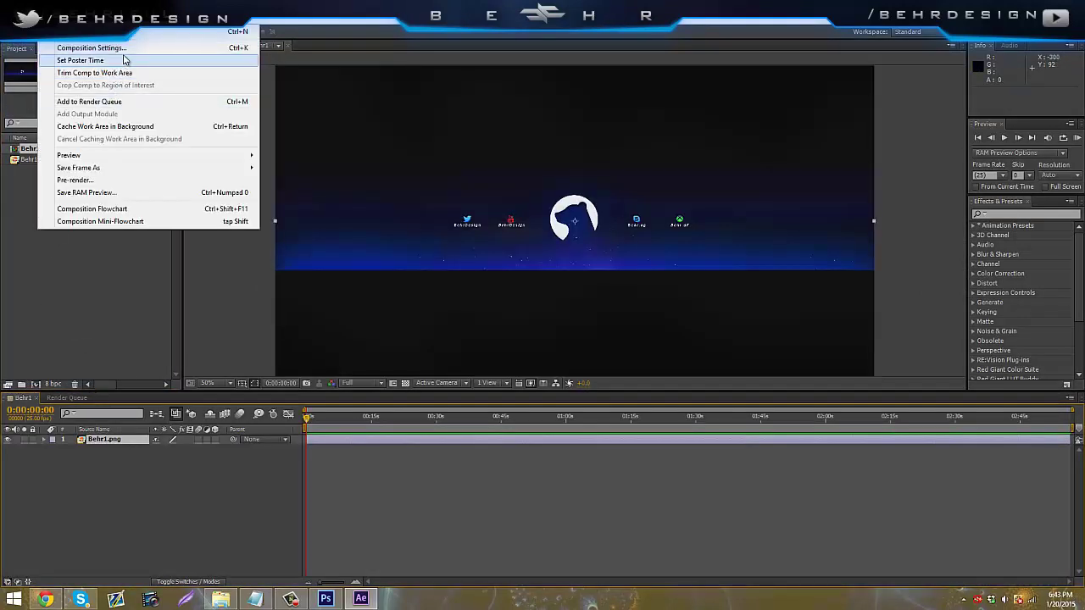
click(124, 57)
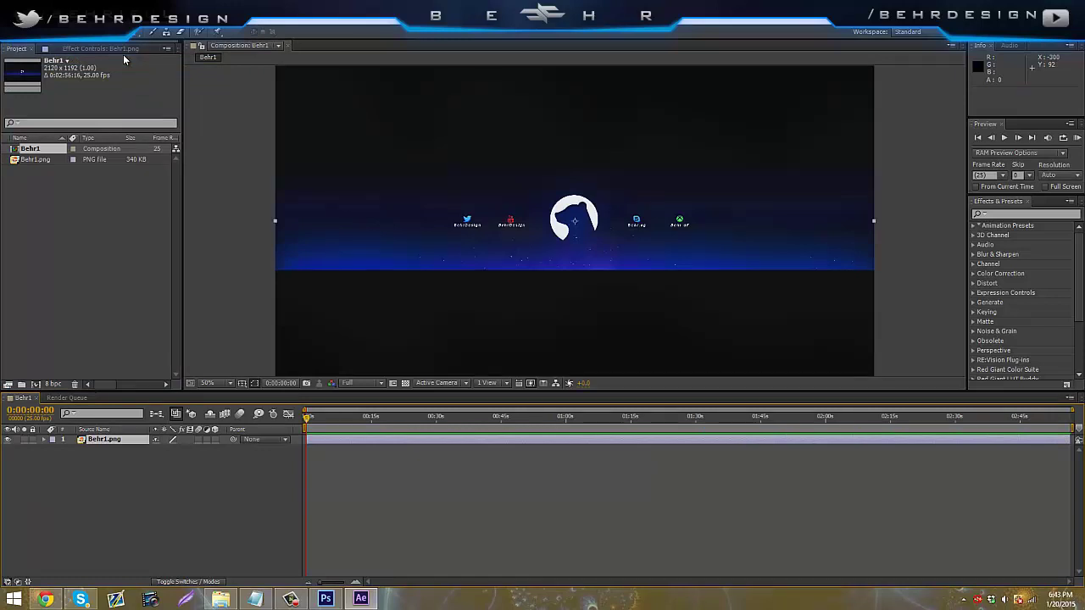
- Set the Behr1 composition's duration to a single frame, 0:00:00:01
click(55, 17)
click(91, 48)
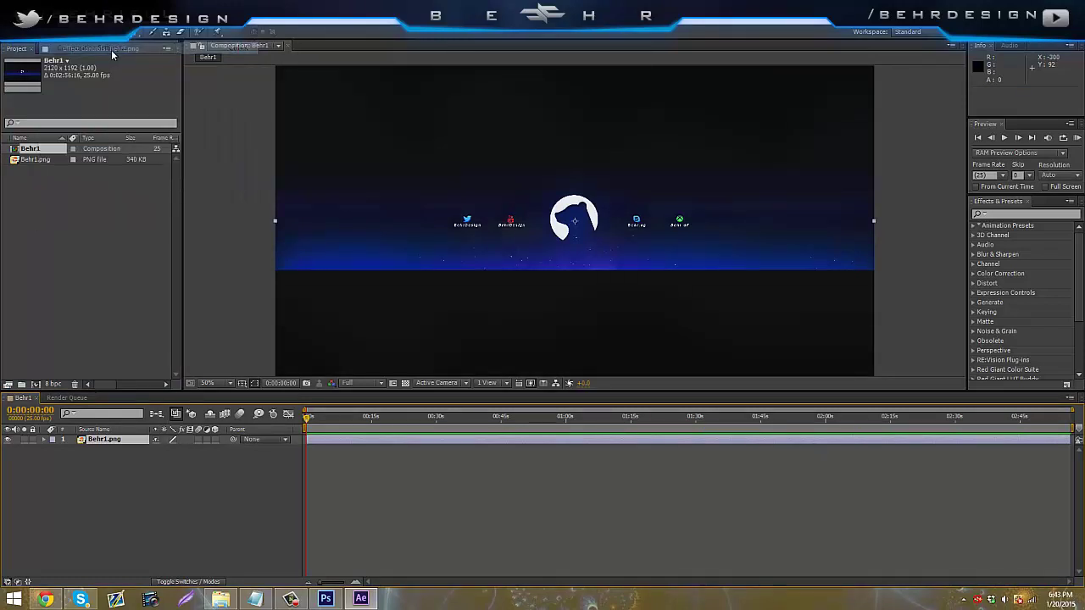
click(512, 355)
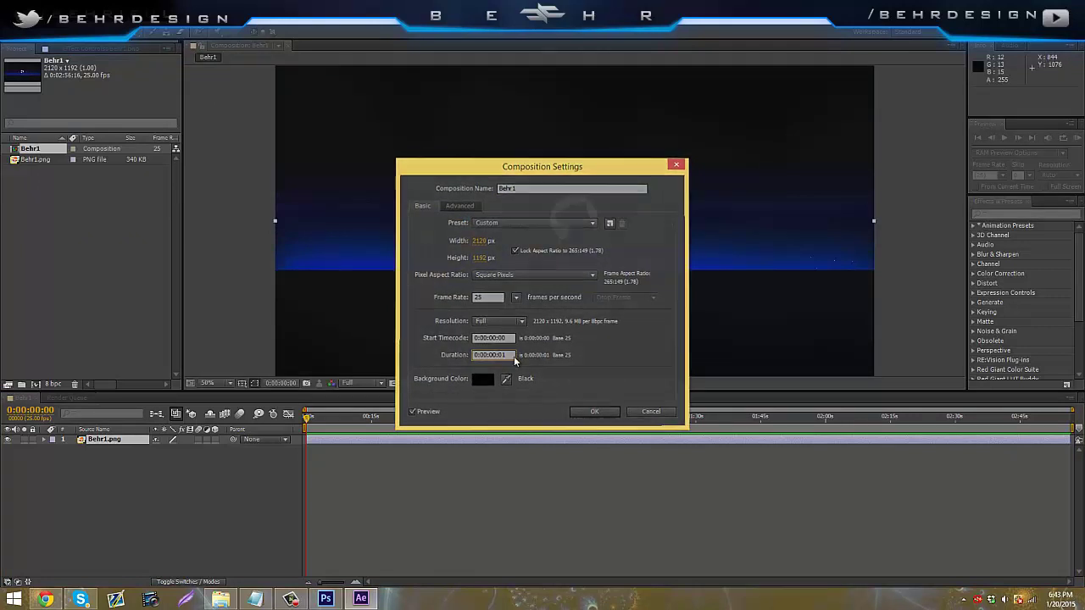
key(Return)
- Apply the Magic Bullet Looks effect to the Behr1.png layer and open its look for editing
click(97, 18)
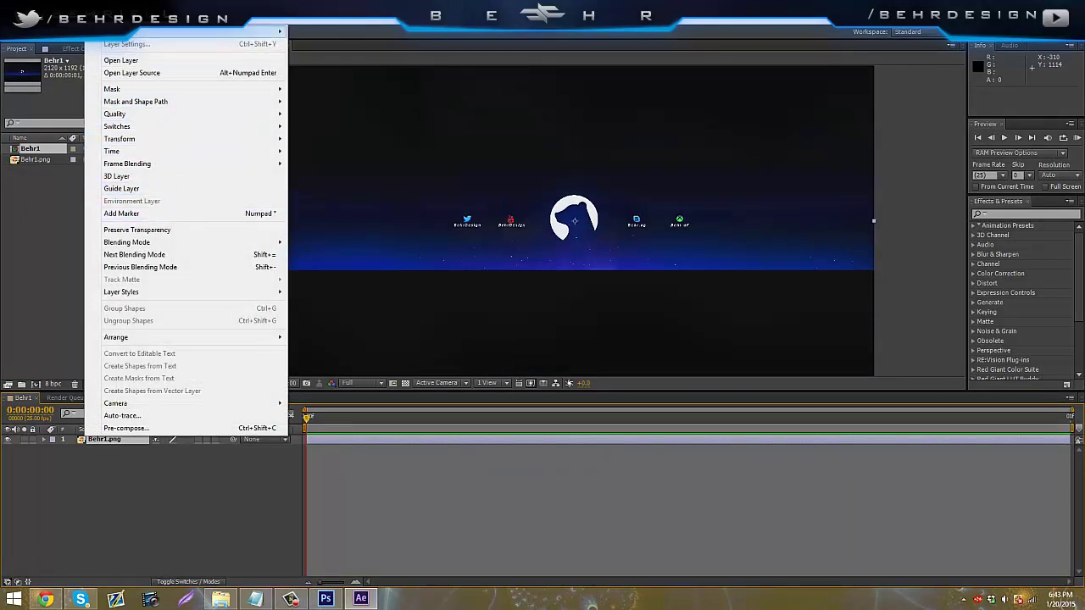
mouse_move(123, 19)
mouse_move(192, 252)
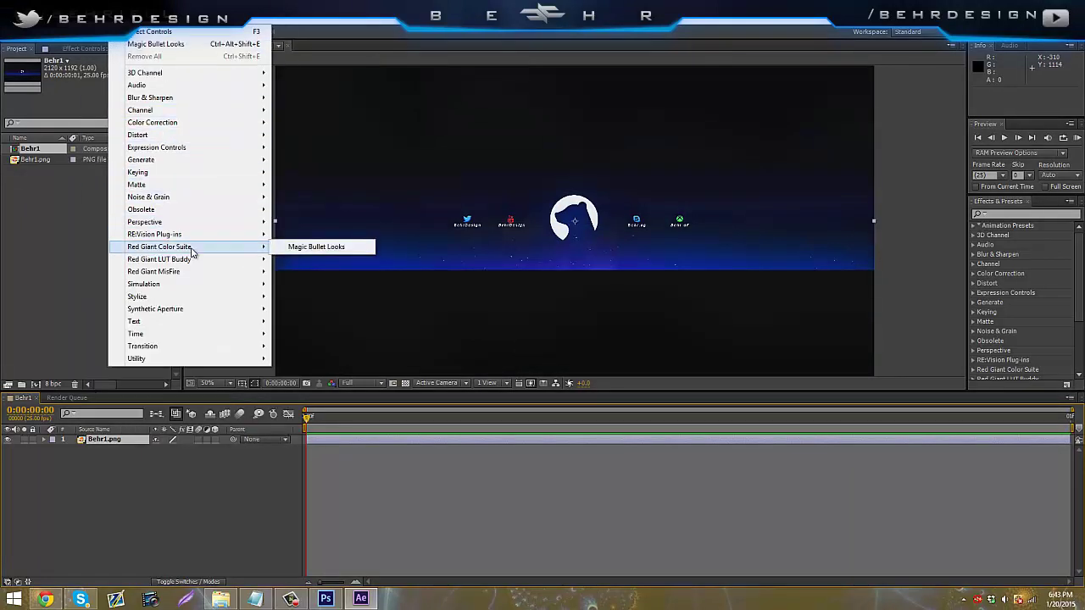
click(295, 246)
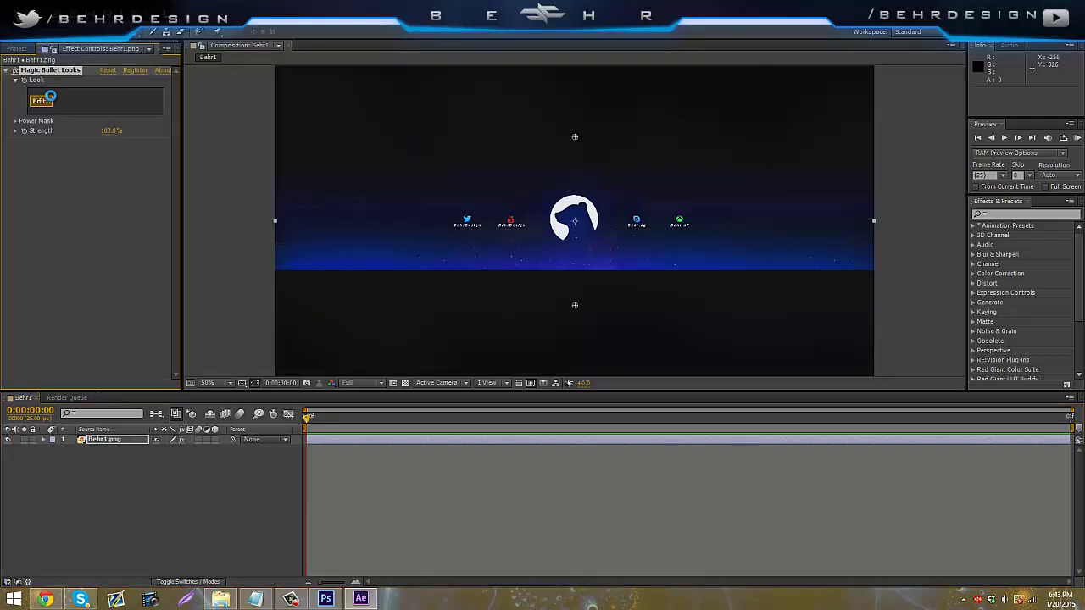
click(49, 98)
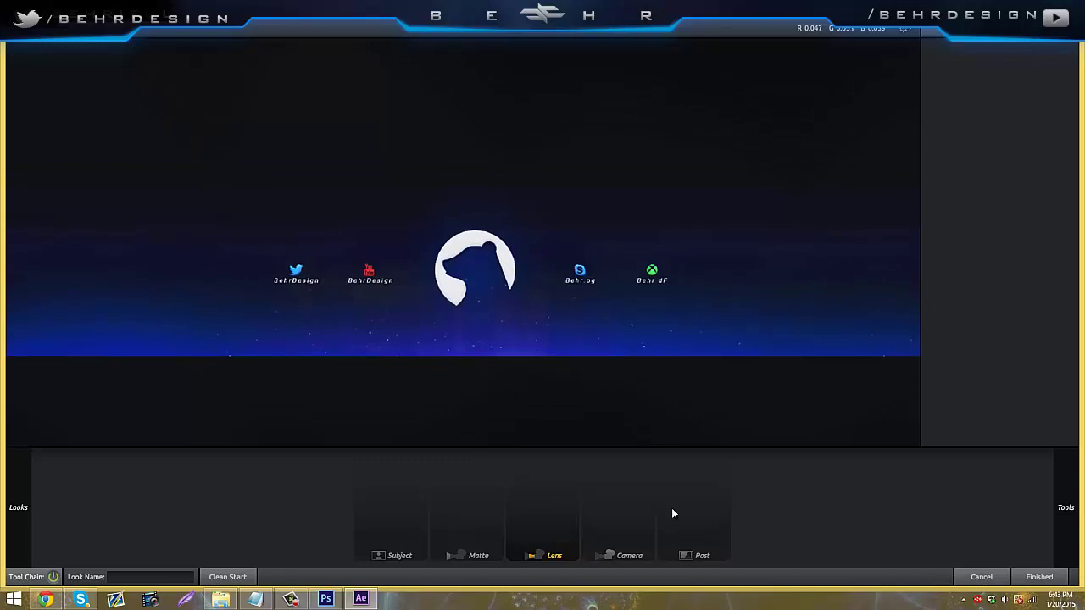
- Add a Curves tool to the Post stage and pull the upper part of its RGB curve slightly down
mouse_move(1081, 397)
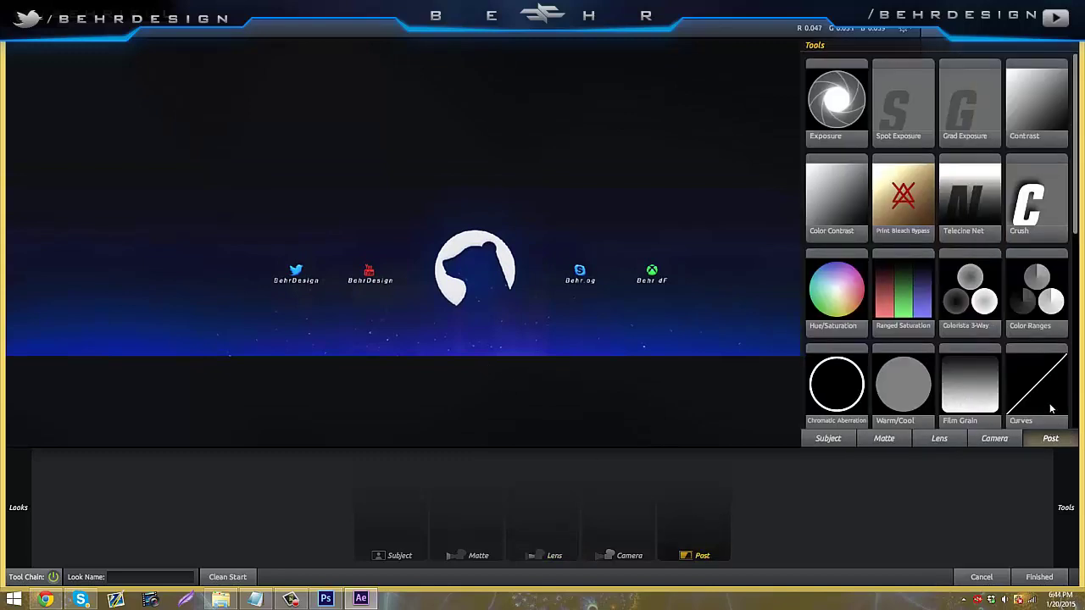
drag(1051, 410, 693, 500)
drag(1035, 87, 1020, 108)
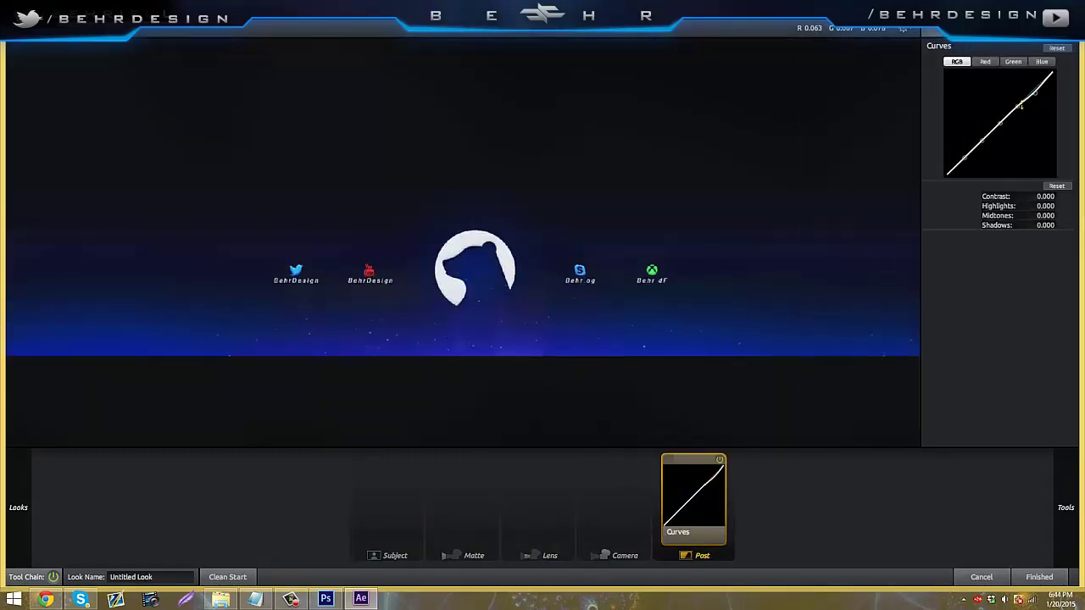
- Add a Vignette to the Lens stage of the look
mouse_move(1080, 491)
click(994, 439)
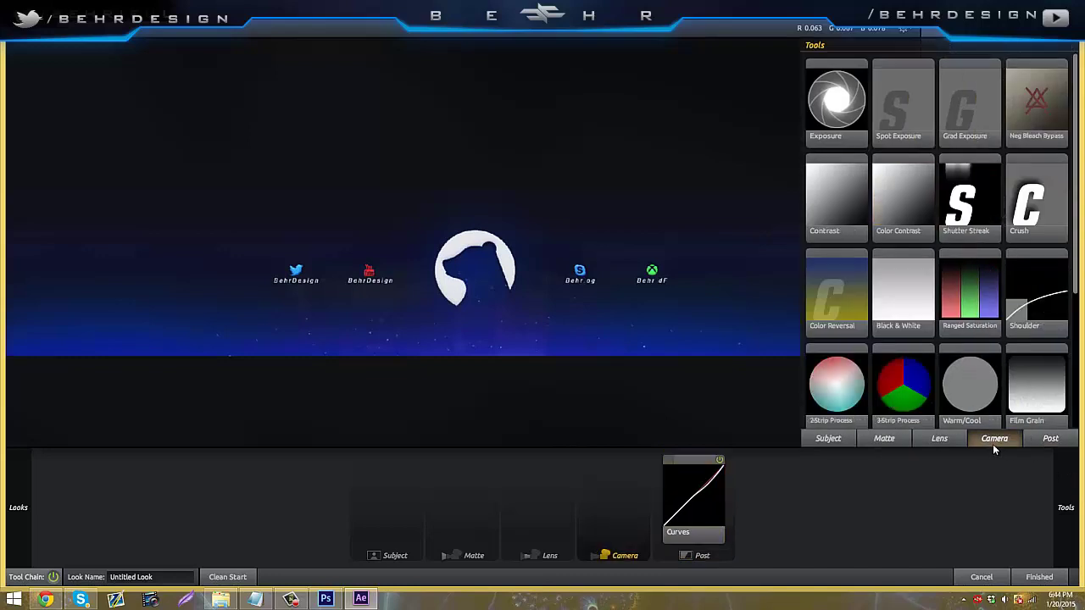
click(939, 438)
drag(1036, 126, 600, 207)
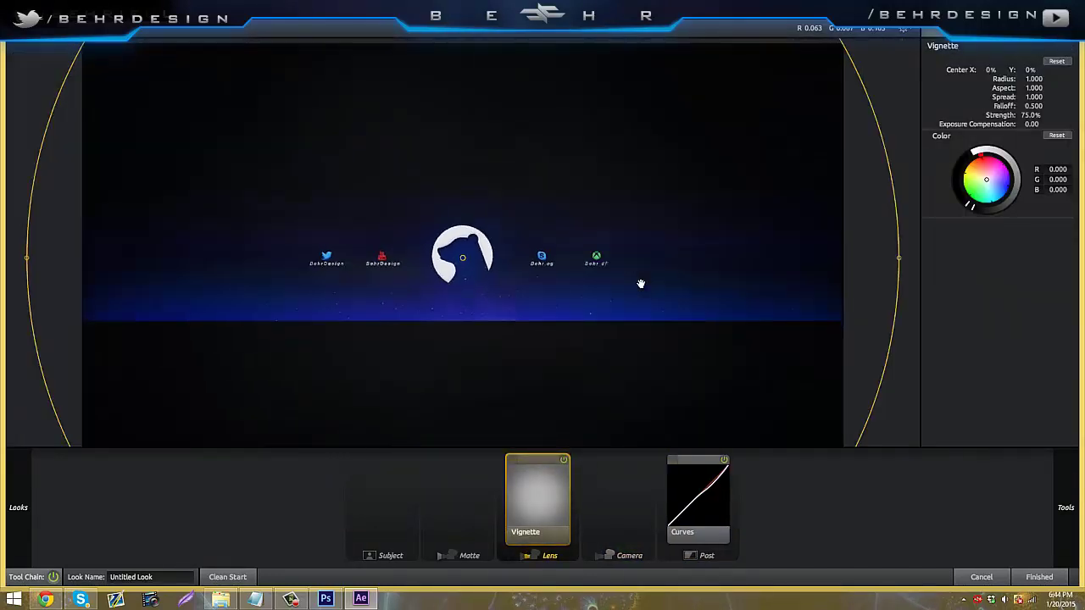
- Add Edge Softness to the Lens stage and widen its inner circle around the logo and social icons
mouse_move(1081, 458)
drag(1031, 211, 602, 245)
drag(682, 263, 806, 269)
- Add an Anamorphic Flare to the Lens stage with Size 116.80% and Boost +1.80
mouse_move(1082, 390)
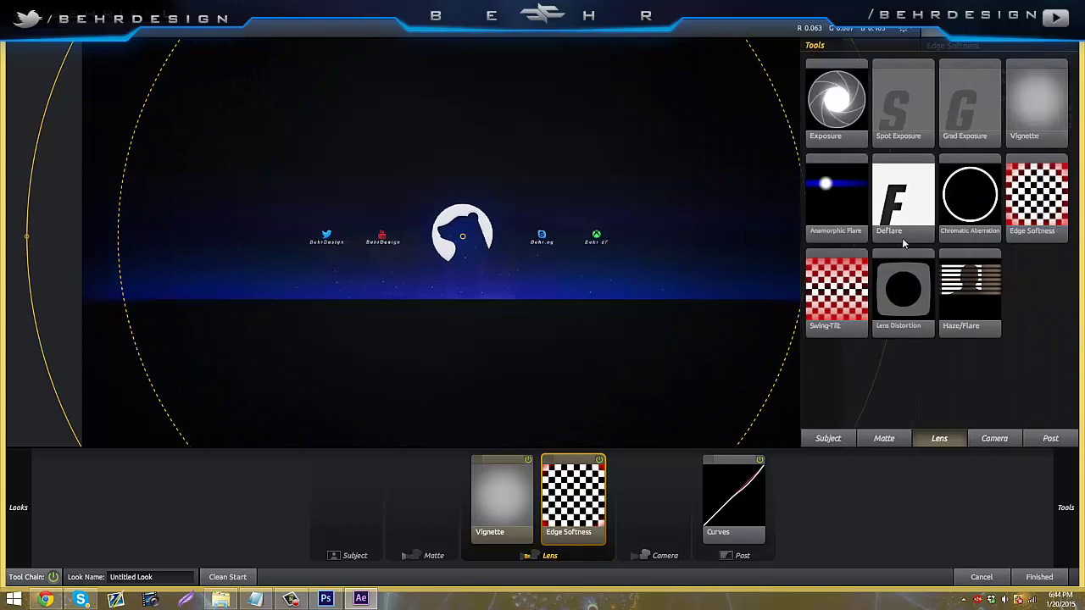
drag(828, 195, 552, 200)
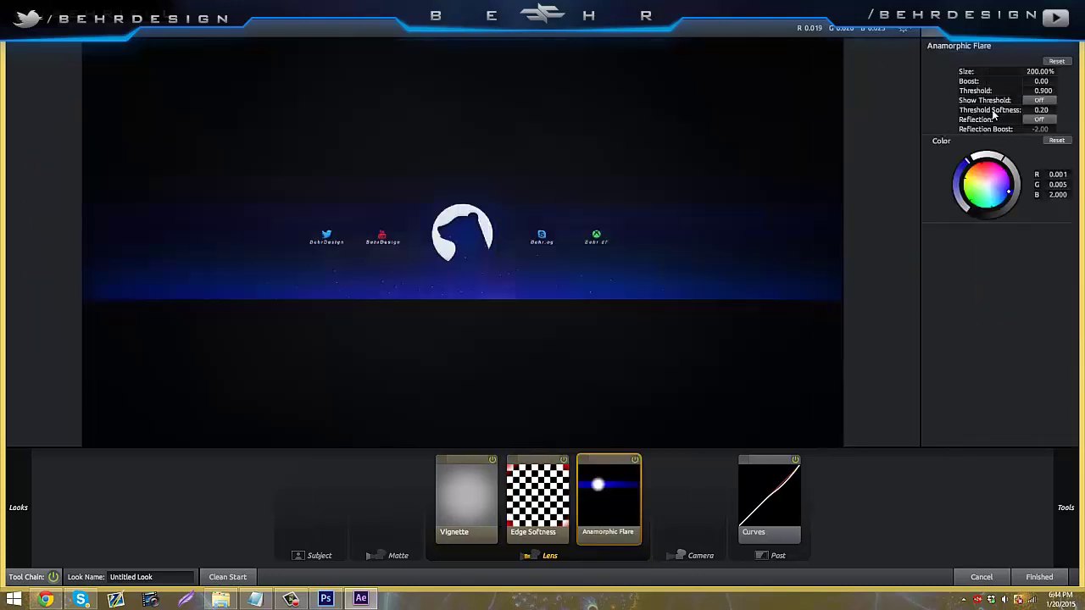
drag(1039, 70, 1076, 67)
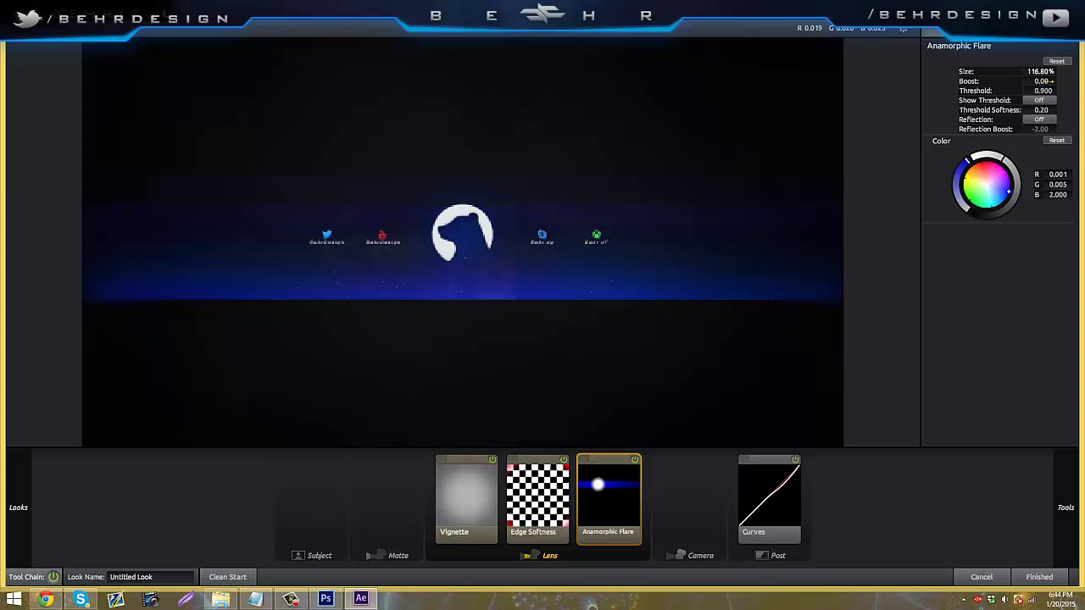
drag(1029, 81, 1051, 80)
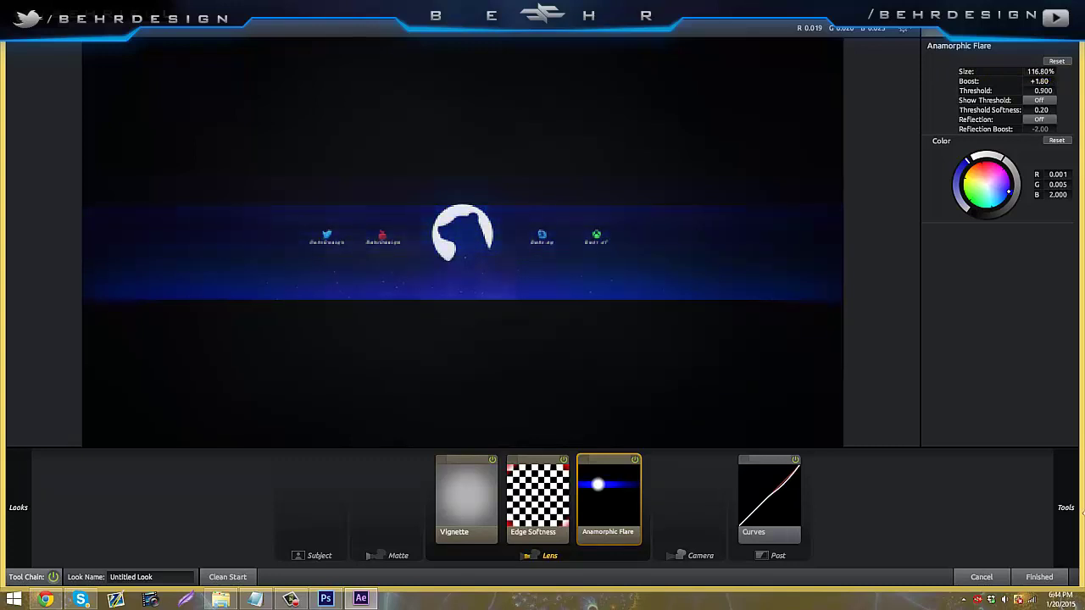
- Add the Pop tool to the Subject stage with a Pop value of +80.0%
mouse_move(1081, 441)
click(881, 438)
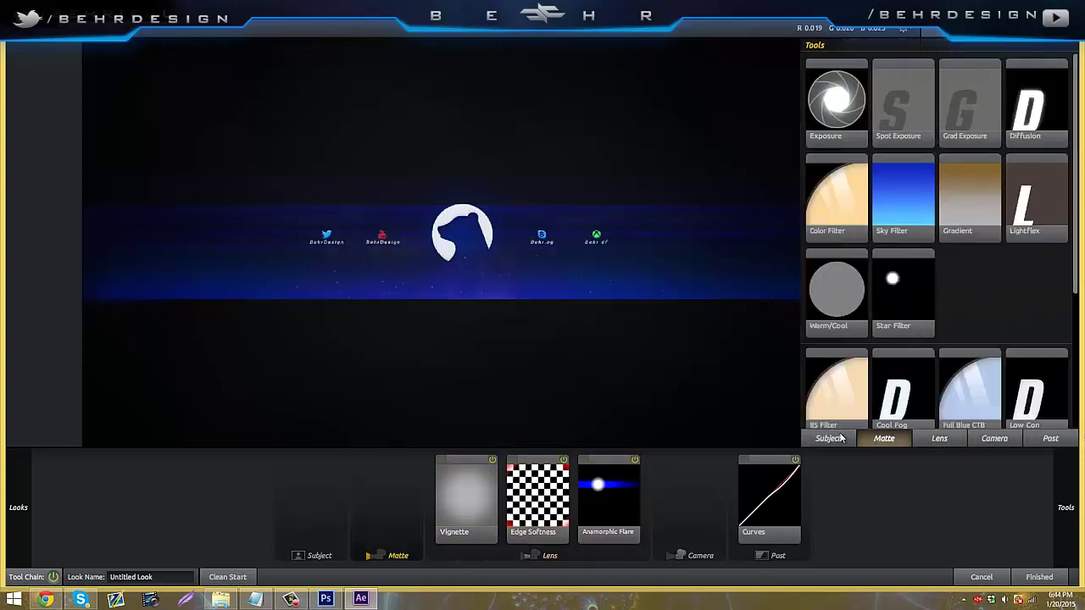
click(828, 438)
scroll(949, 348, down, 1)
drag(1021, 351, 515, 269)
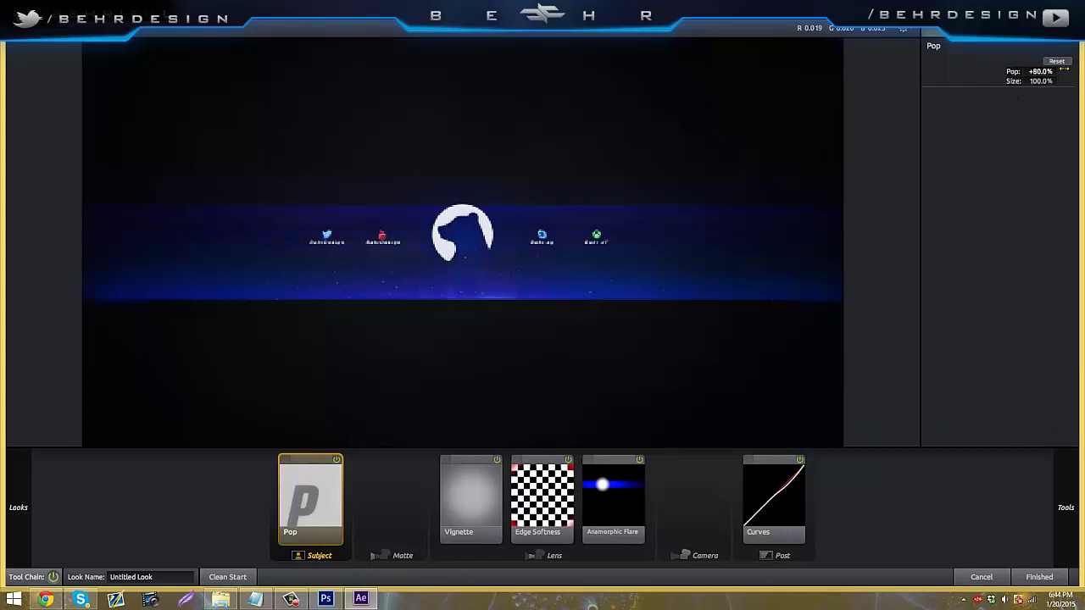
- Reduce the Boost of the Anamorphic Flare in the Lens stage
mouse_move(1065, 507)
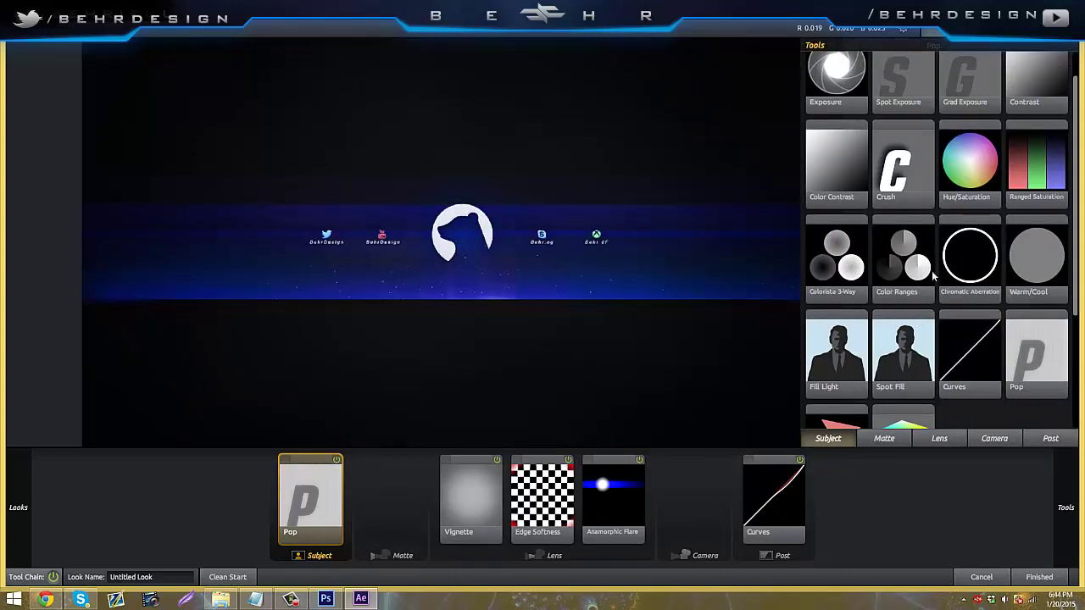
click(939, 438)
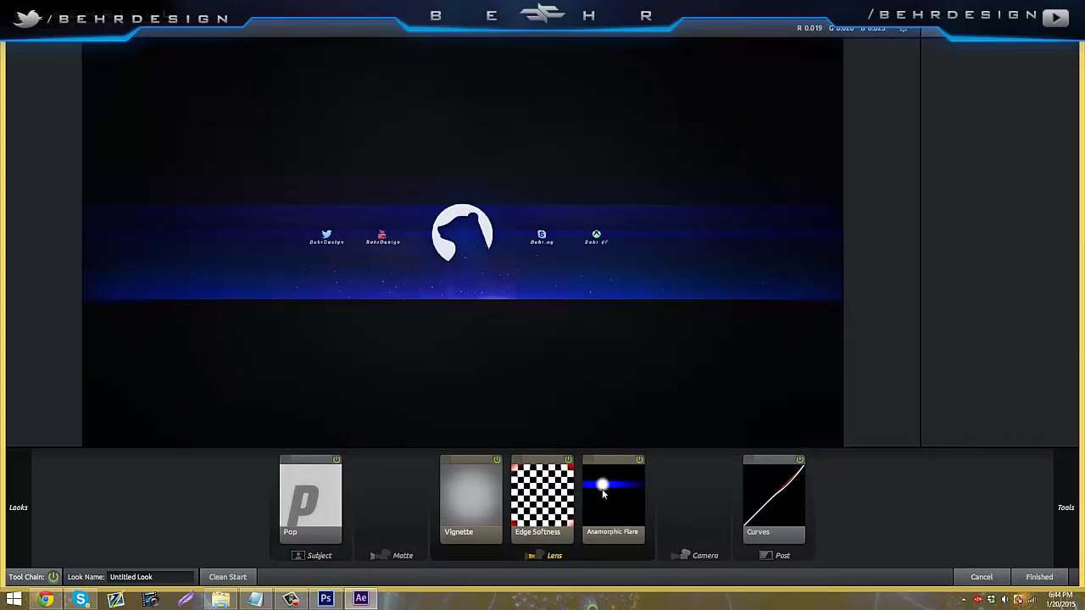
click(605, 494)
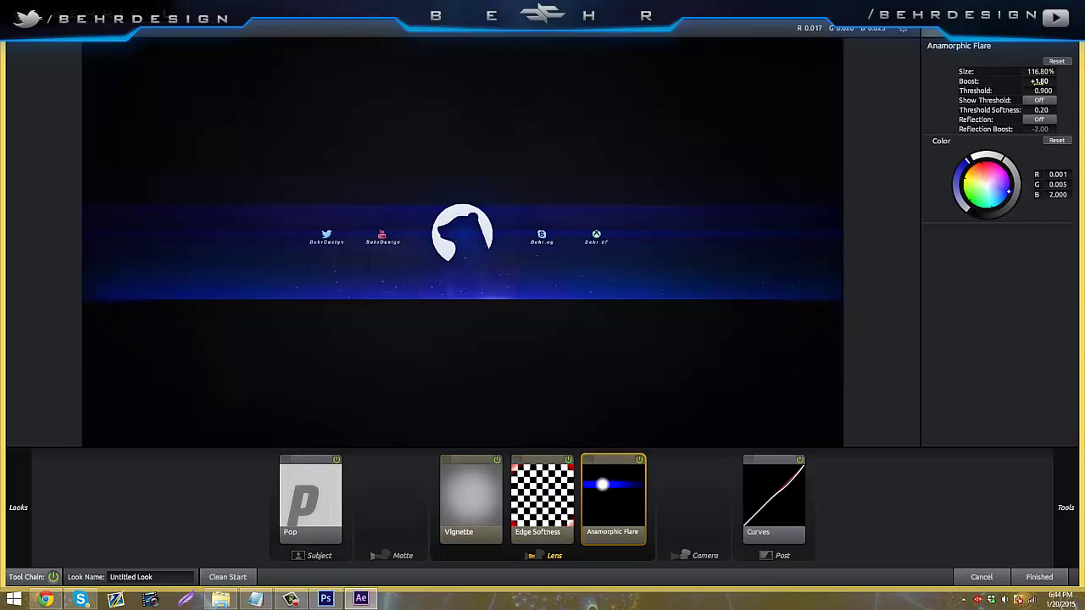
drag(1039, 81, 1034, 82)
- Add Chromatic Aberration to the Subject stage, adjust its color shift slightly, and apply the finished look to the layer
mouse_move(1065, 500)
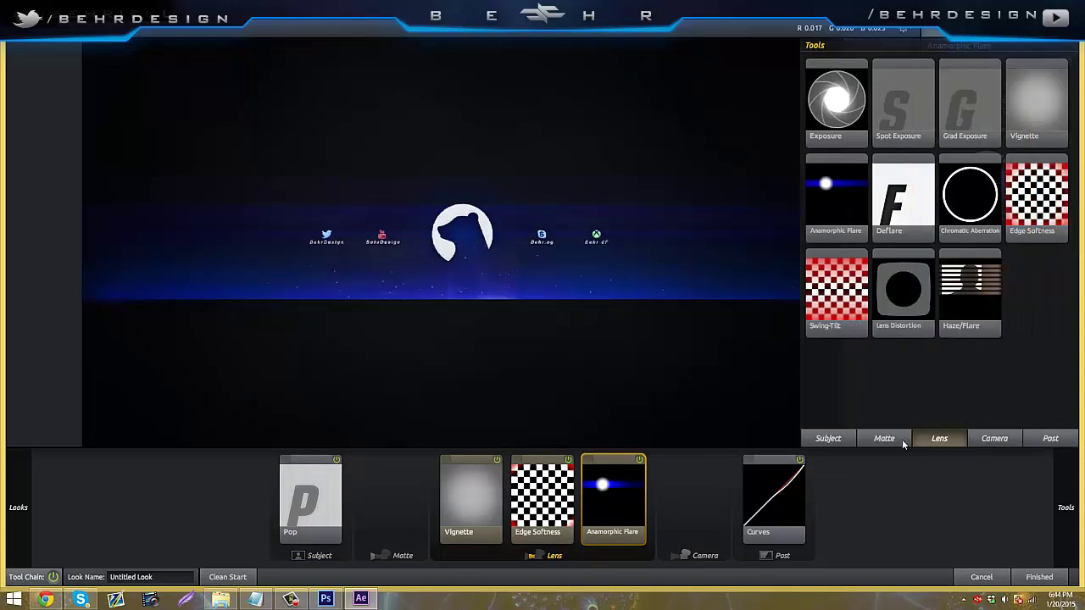
click(834, 434)
drag(934, 324, 756, 155)
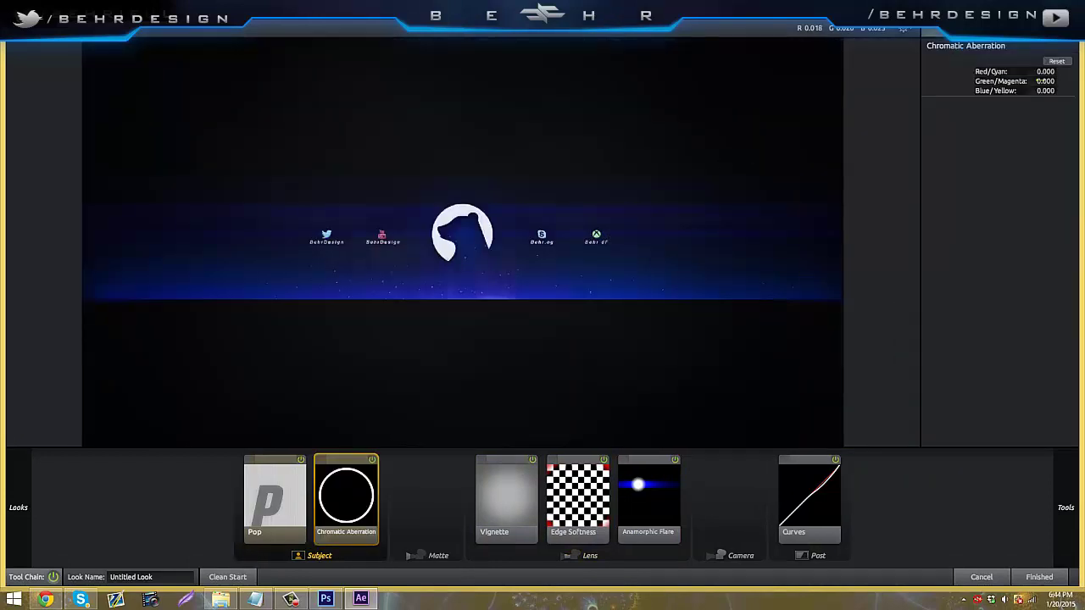
mouse_move(1045, 72)
mouse_down()
mouse_move(1063, 72)
mouse_move(1057, 82)
mouse_up()
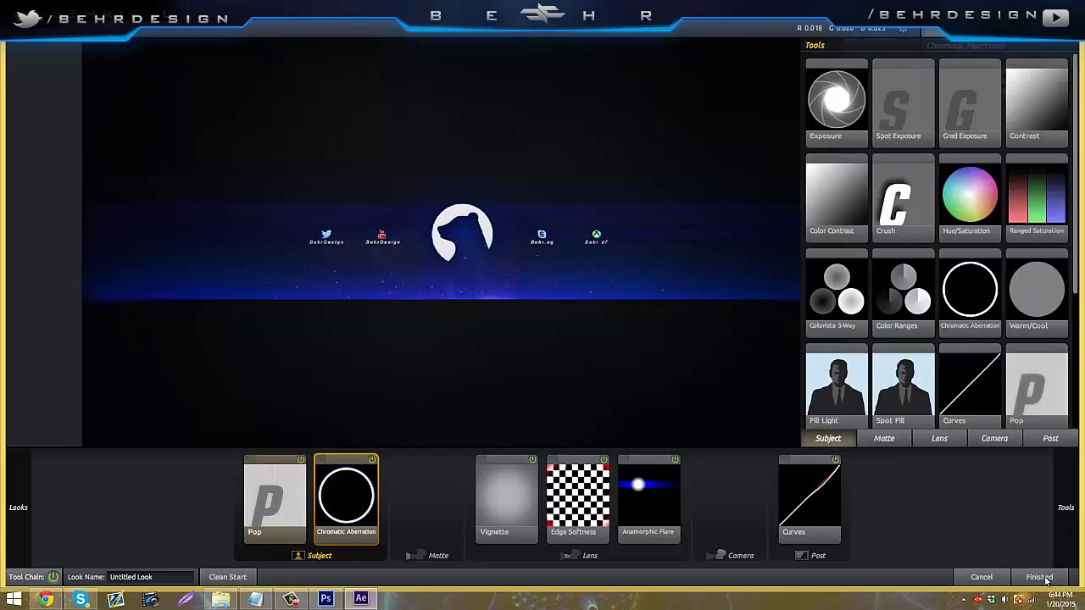
click(1039, 577)
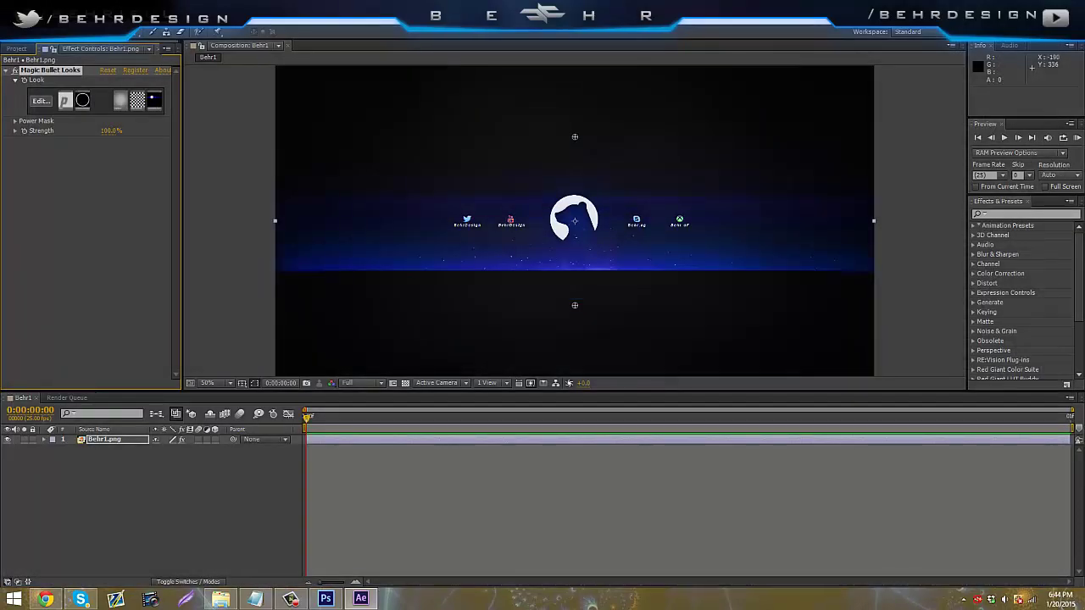
- Queue the Behr1 composition for output as a PNG Sequence and render it
click(63, 17)
click(89, 102)
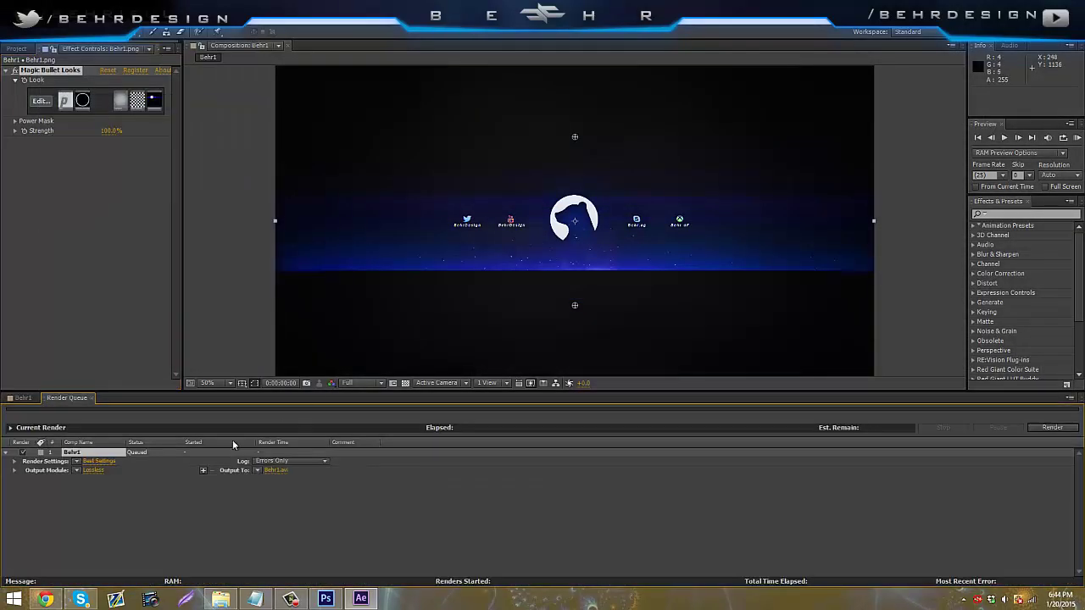
click(94, 471)
click(512, 161)
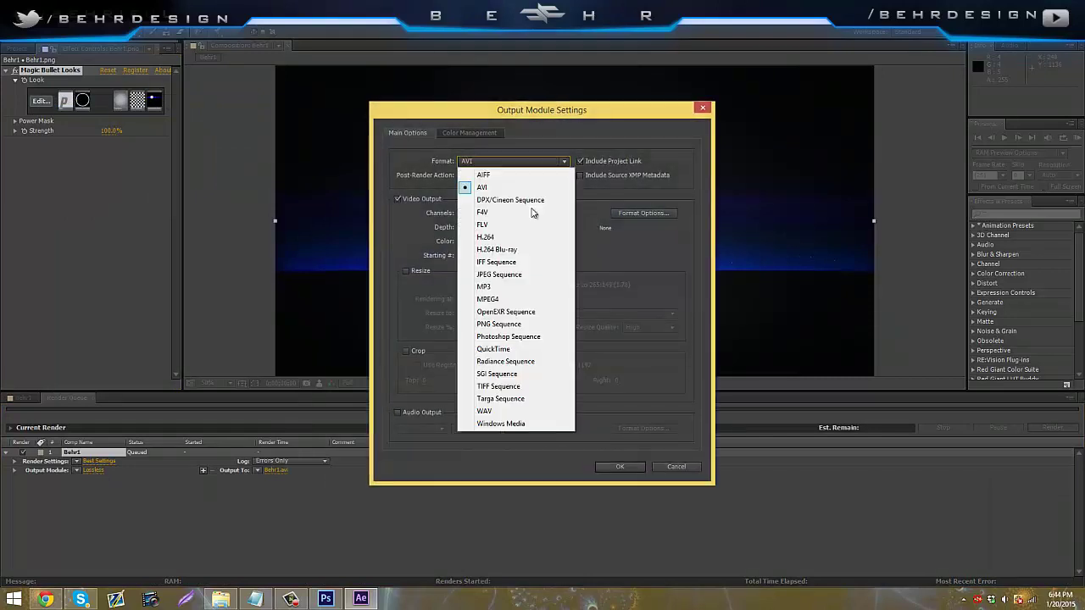
click(499, 323)
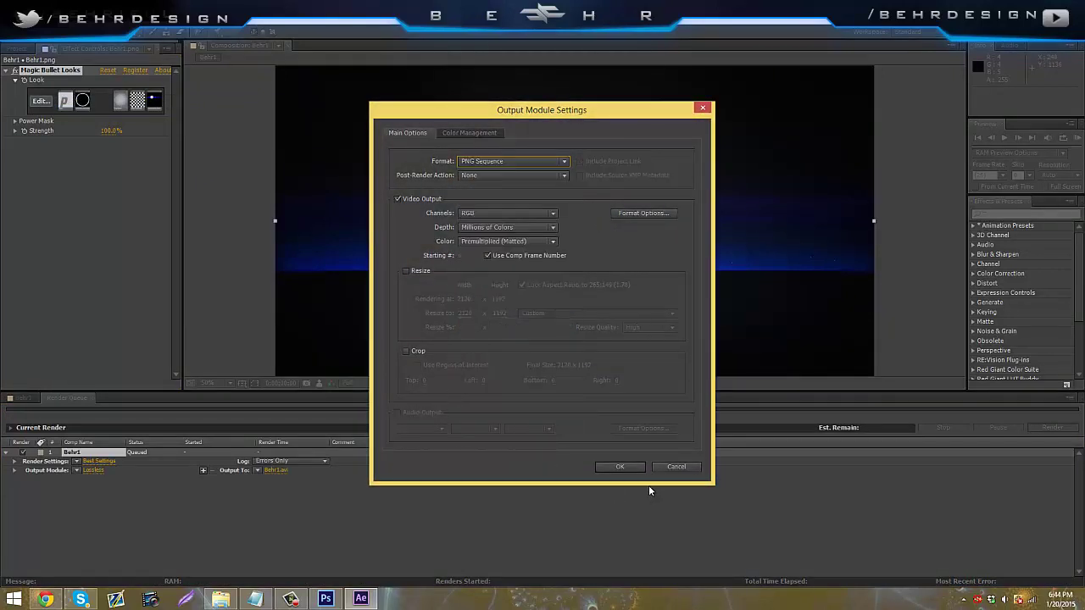
click(622, 465)
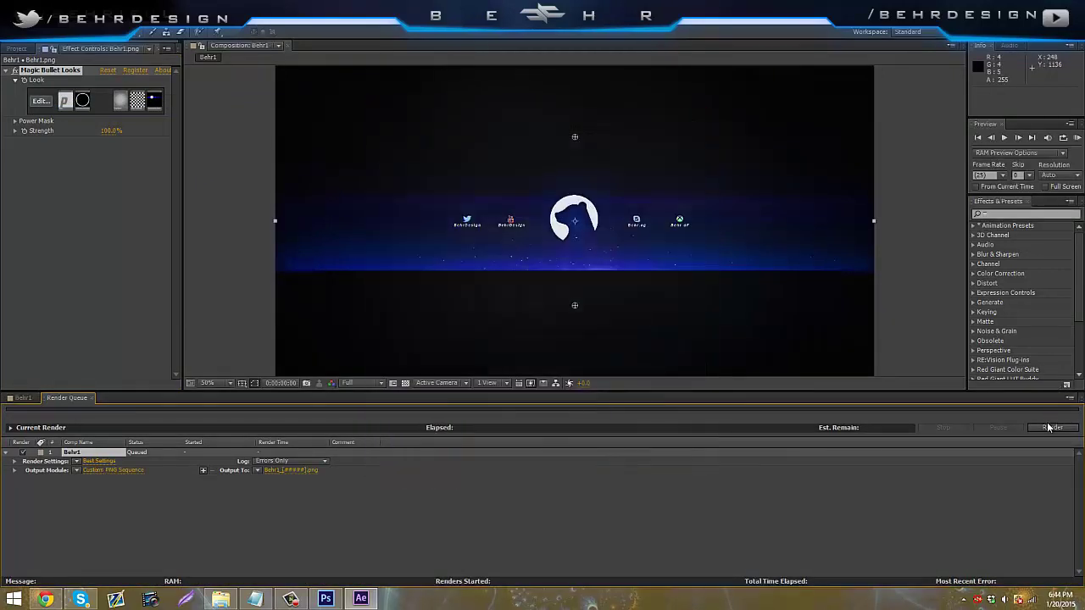
click(1051, 427)
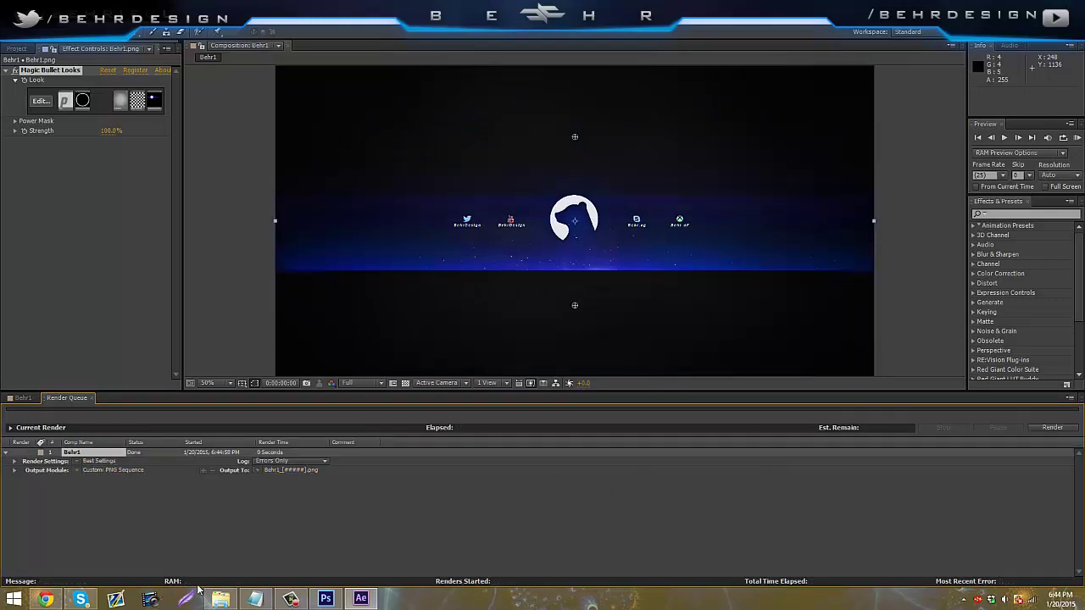
- Switch to Photoshop and open the rendered Behr1_00000.png from the Desktop
click(325, 598)
click(31, 9)
click(84, 30)
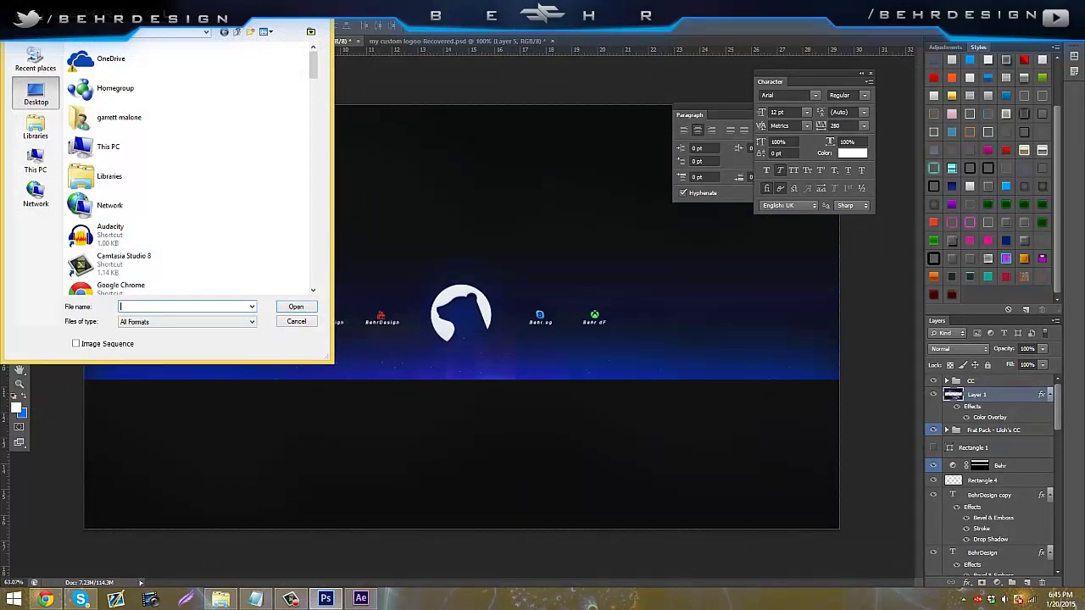
text(behr)
key(Down)
key(Down)
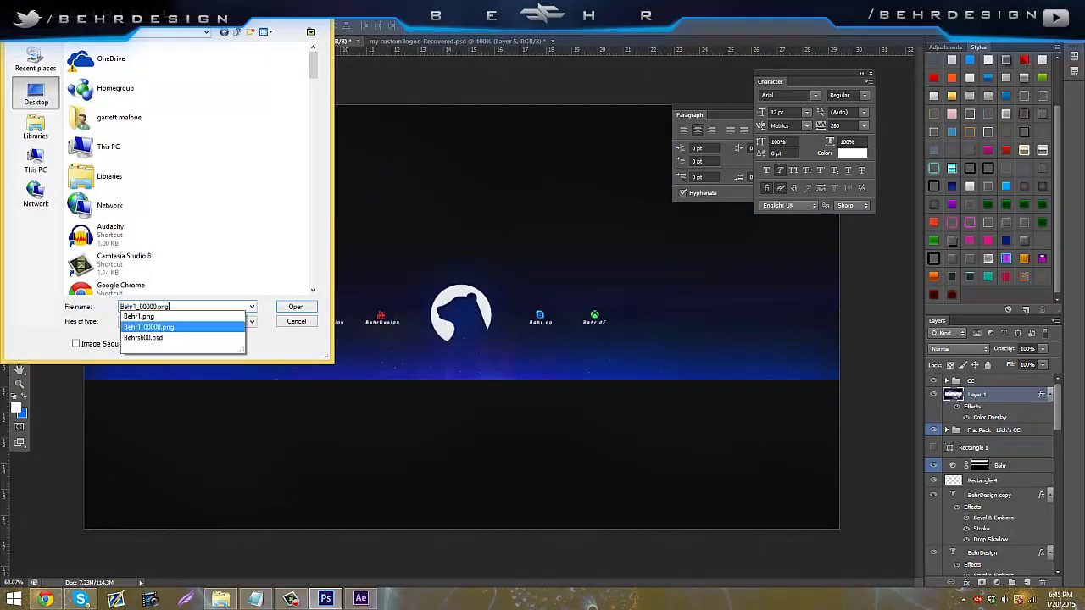
key(Return)
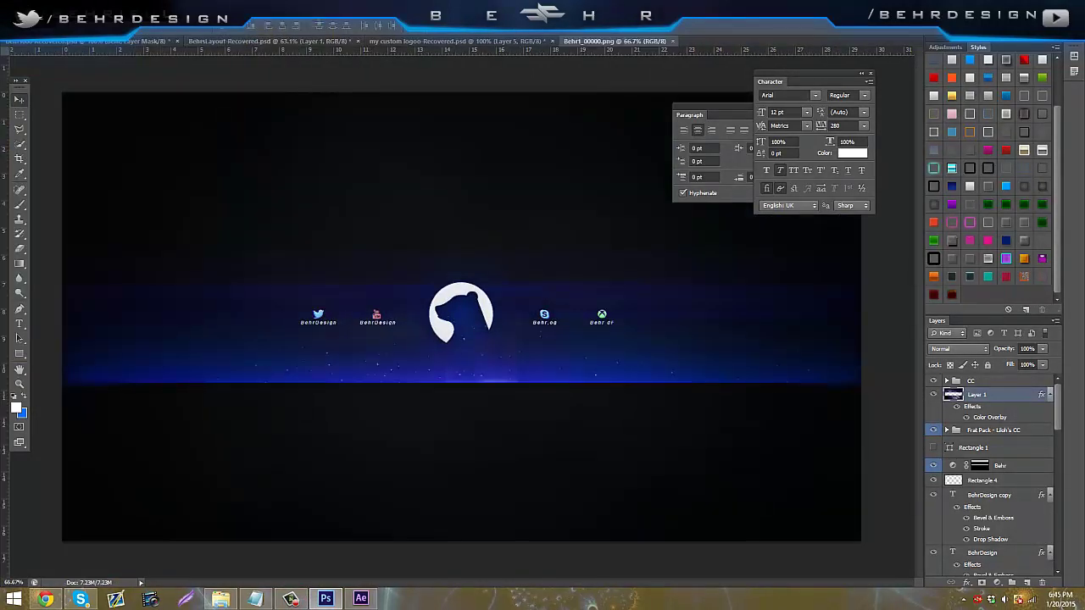
- Open the original Behr1.png from the Desktop and compare it with the rendered Behr1_00000.png
click(28, 8)
click(51, 31)
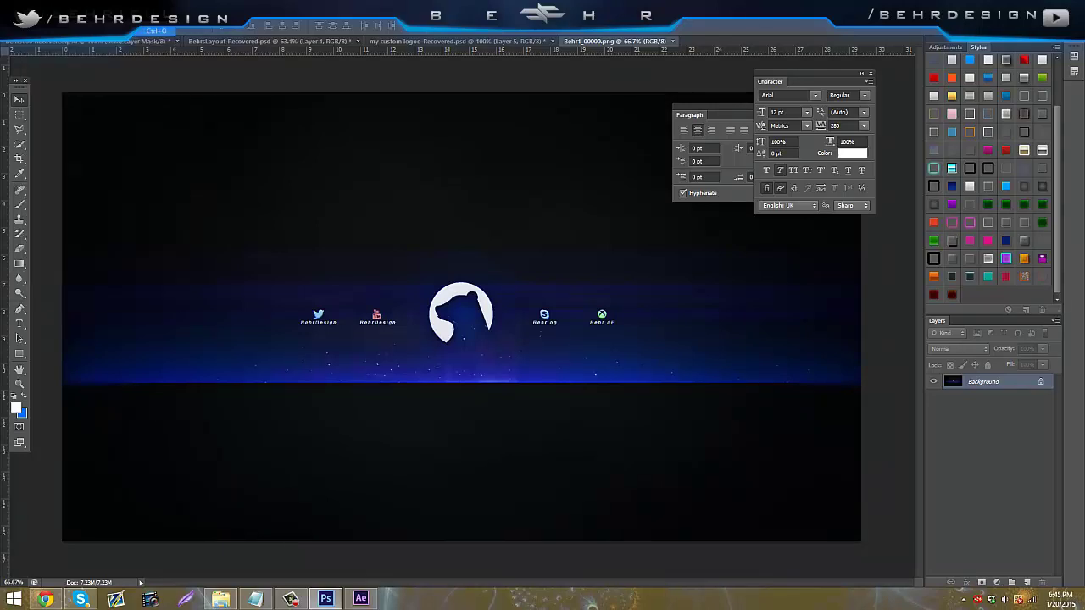
text(behr)
key(Down)
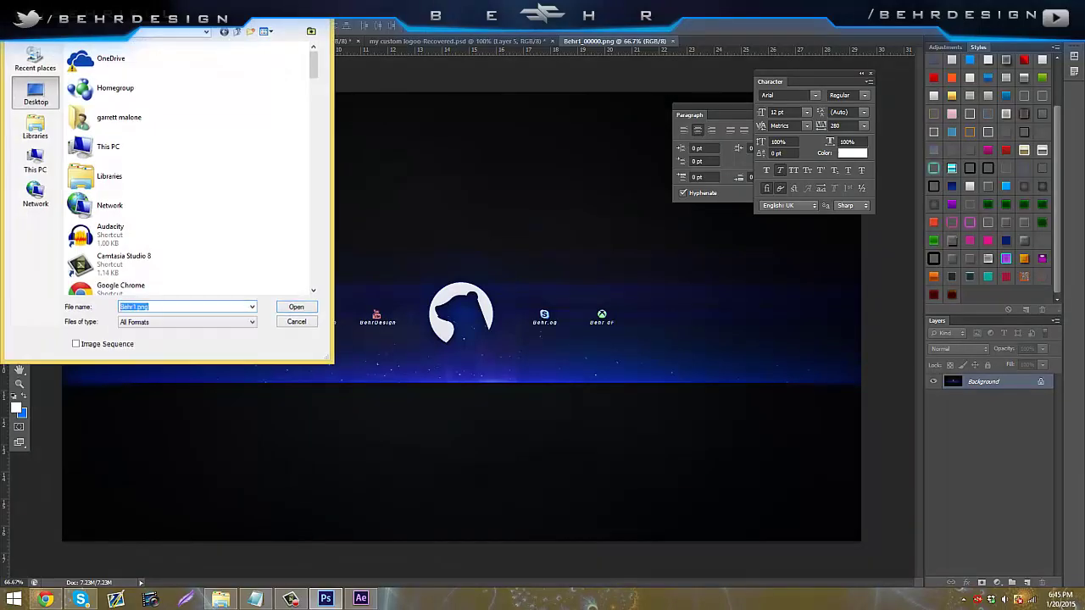
key(Return)
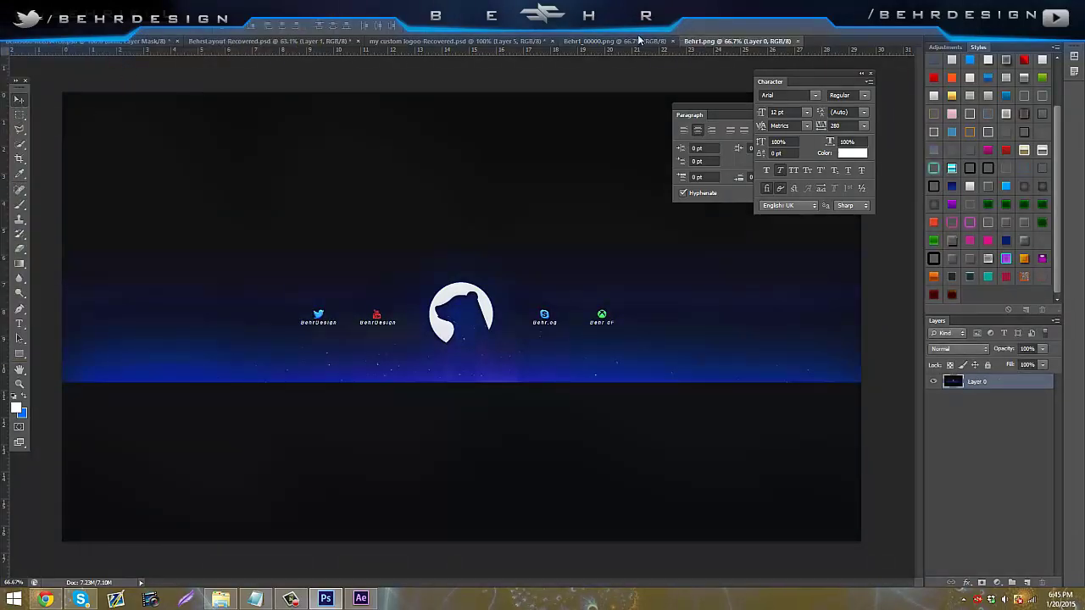
click(637, 40)
click(704, 40)
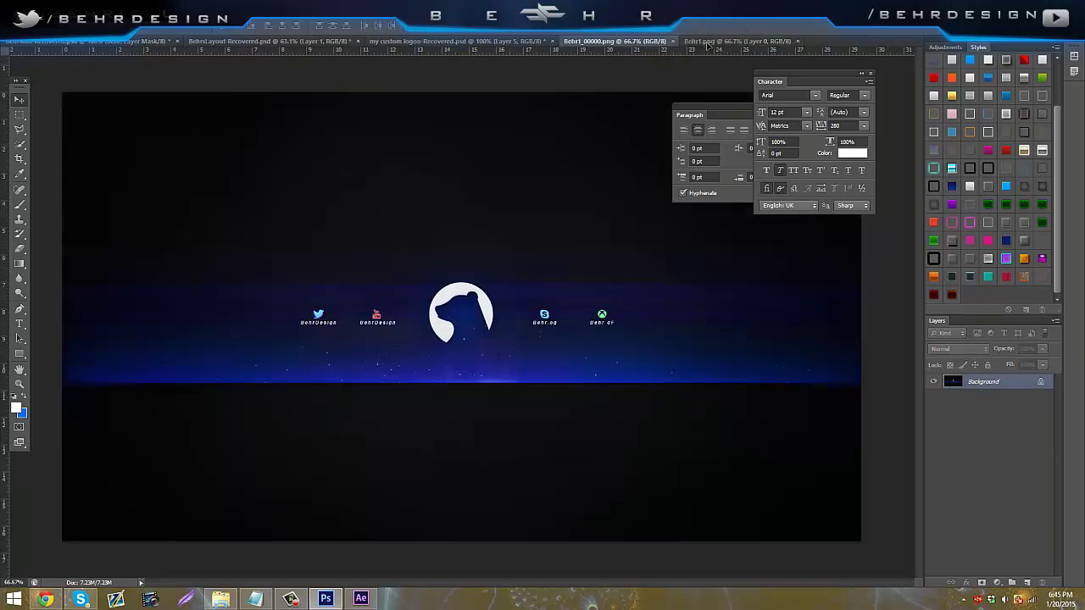
- Copy the rendered banner from Behr1_00000.png into Behr1.png as a new layer, align it with the canvas and duplicate it
drag(545, 198, 545, 199)
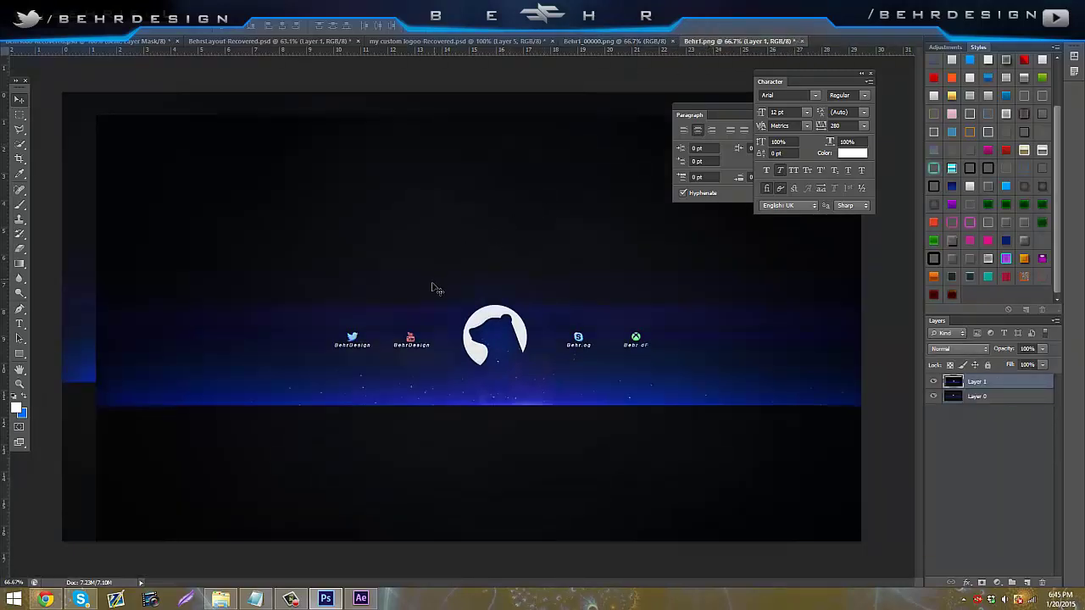
mouse_move(424, 291)
mouse_down()
mouse_move(424, 267)
mouse_move(438, 287)
mouse_up()
key(ctrl+j)
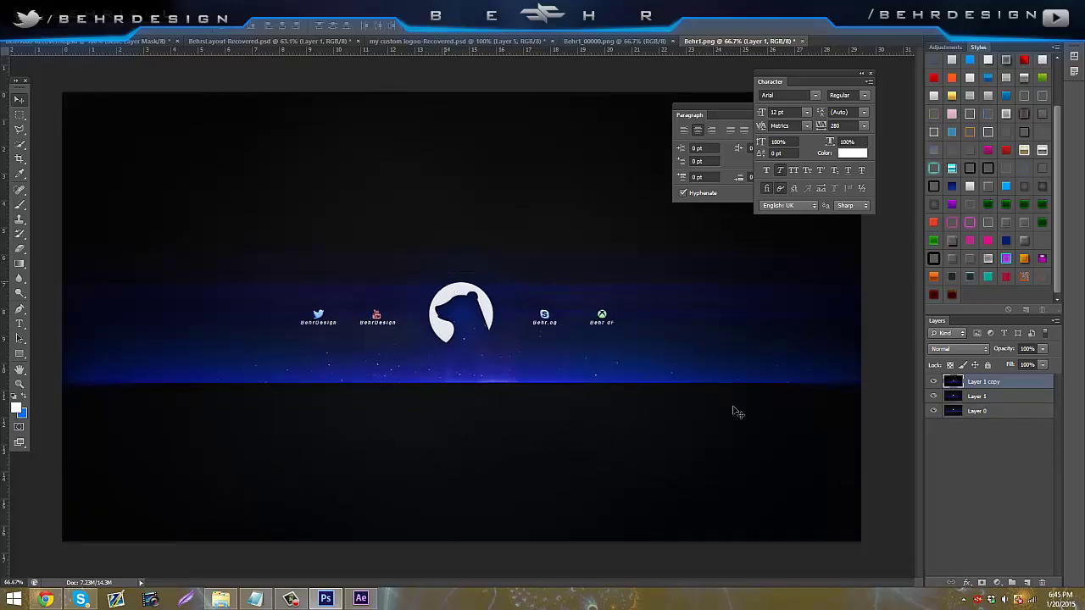
- Hide Layer 1 and erase parts of Layer 1 copy along the blue glow band with a large, soft Eraser brush
click(933, 395)
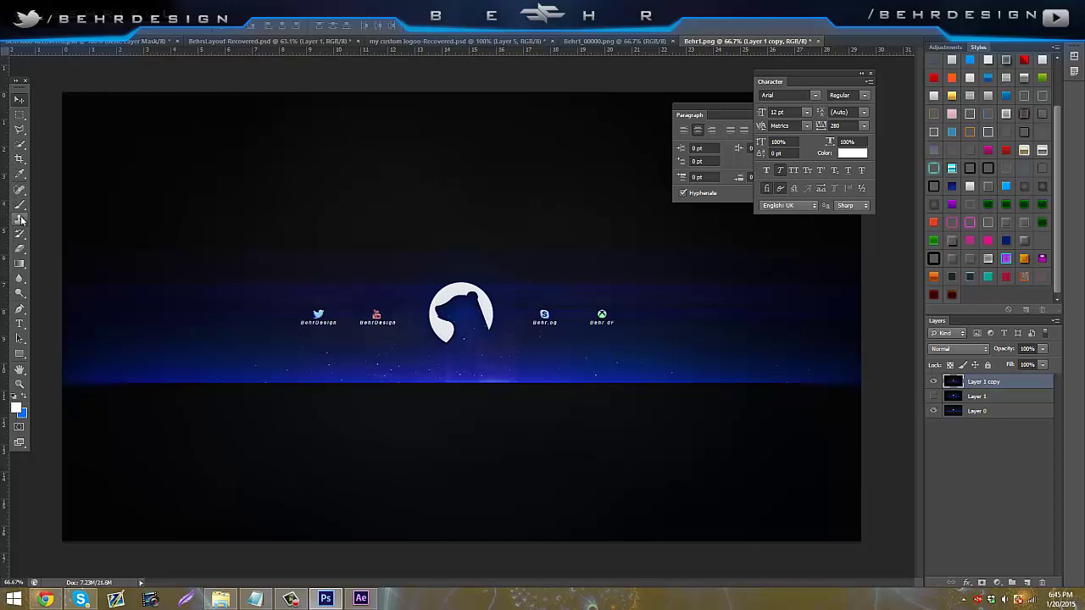
click(19, 248)
click(45, 26)
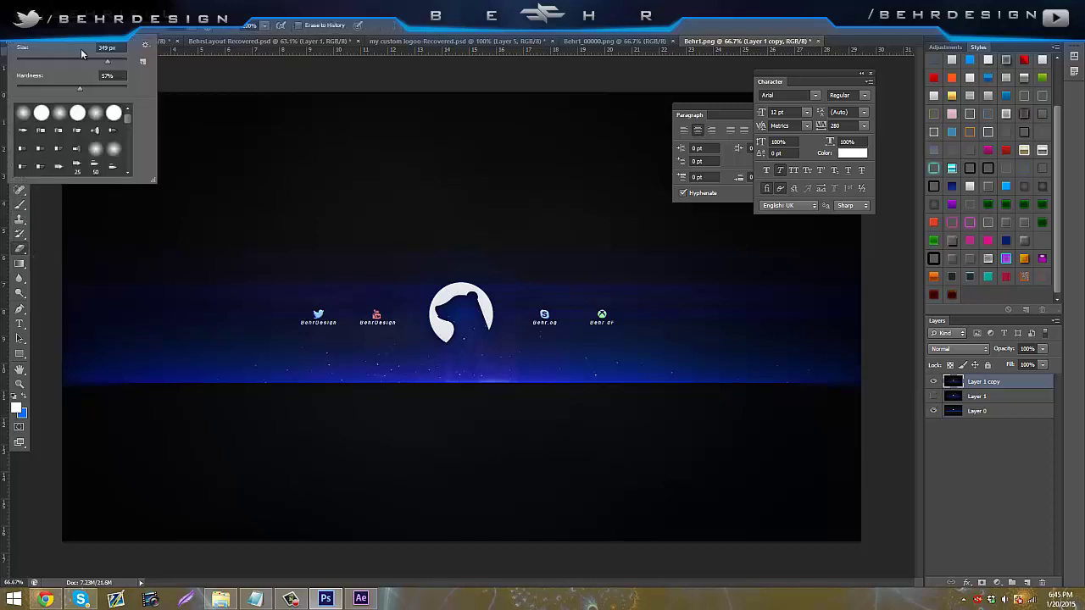
click(117, 62)
drag(79, 88, 17, 88)
click(113, 64)
click(411, 383)
click(371, 326)
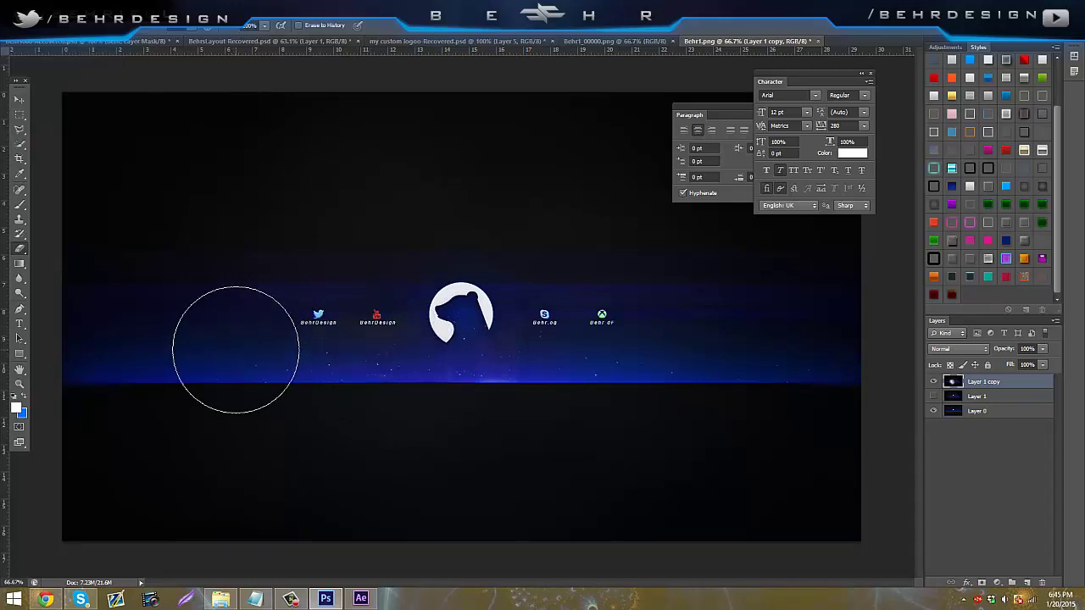
click(236, 349)
click(308, 351)
click(476, 359)
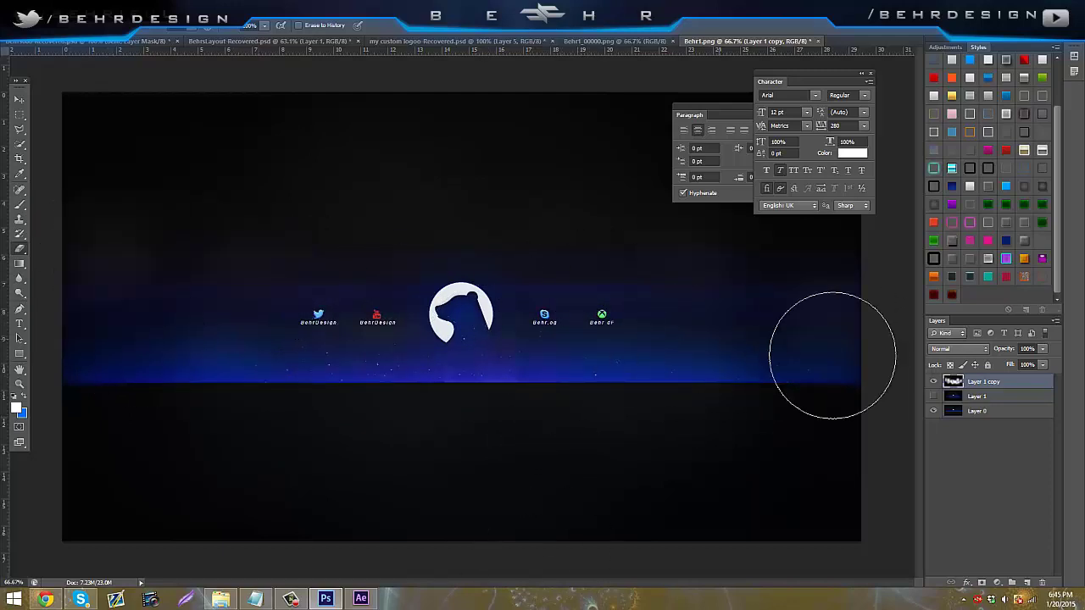
- Merge Layer 1 copy, Layer 1 and Layer 0 into a single layer and duplicate the merged layer
shift+click(1048, 396)
right_click(986, 403)
click(990, 410)
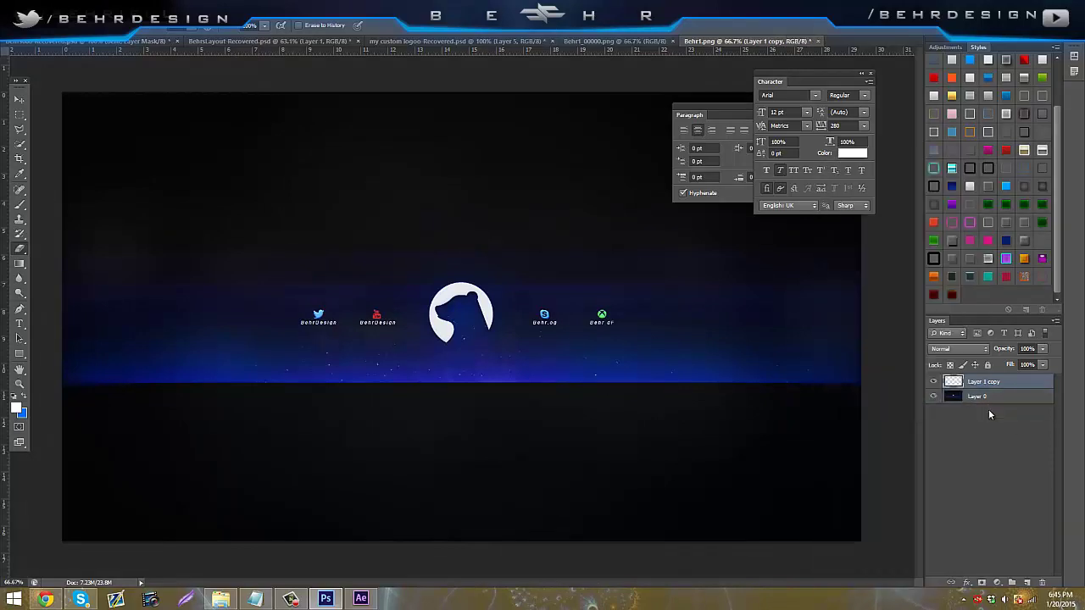
right_click(984, 396)
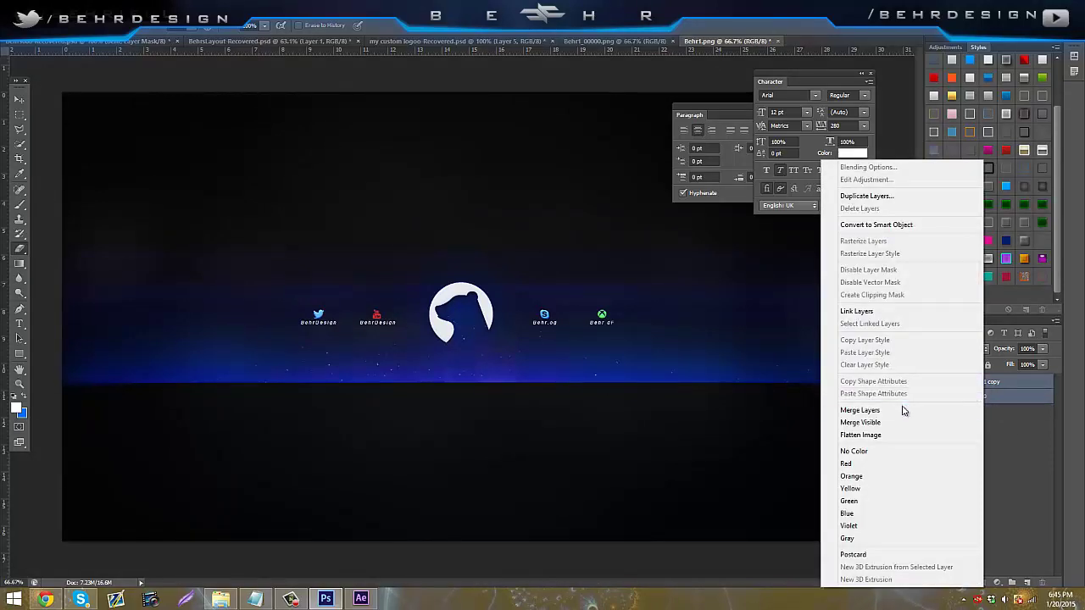
click(912, 410)
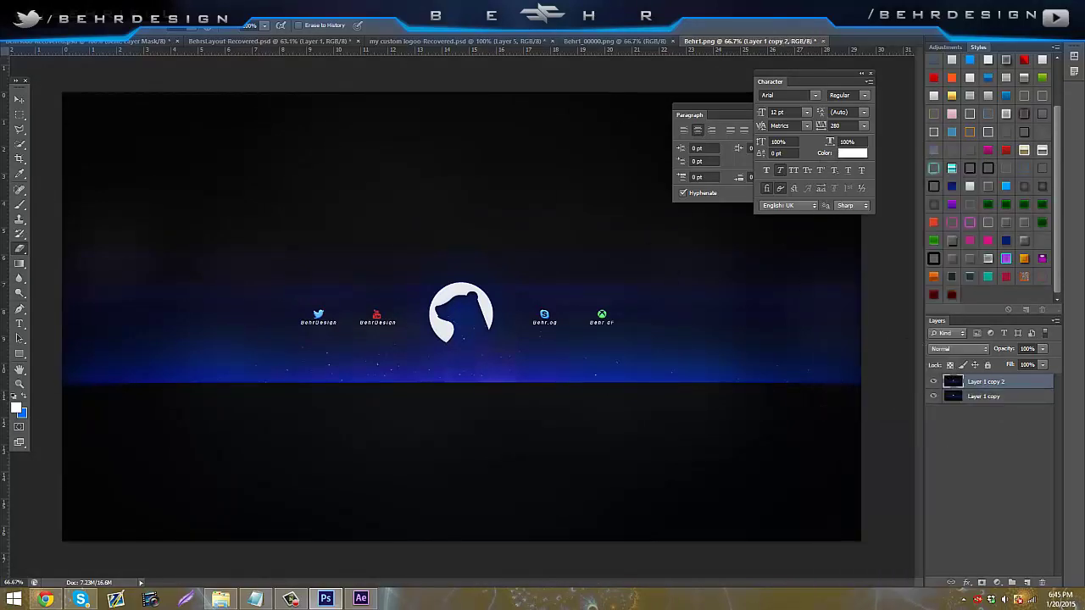
- Apply the Displace filter to the top layer with horizontal scale 5, vertical scale 10 and the Displacement1 map
click(180, 9)
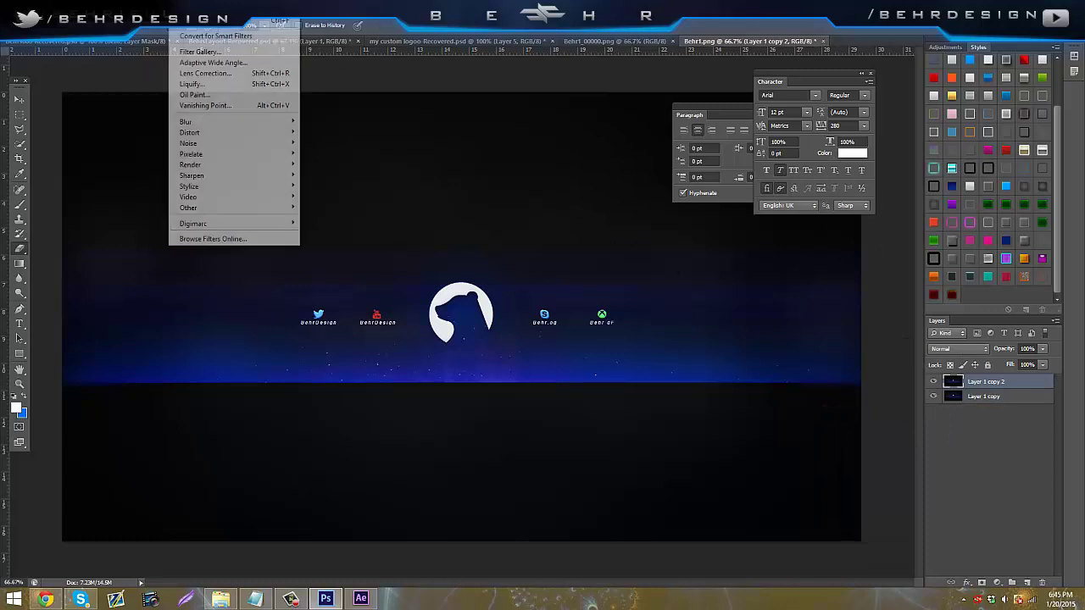
mouse_move(232, 133)
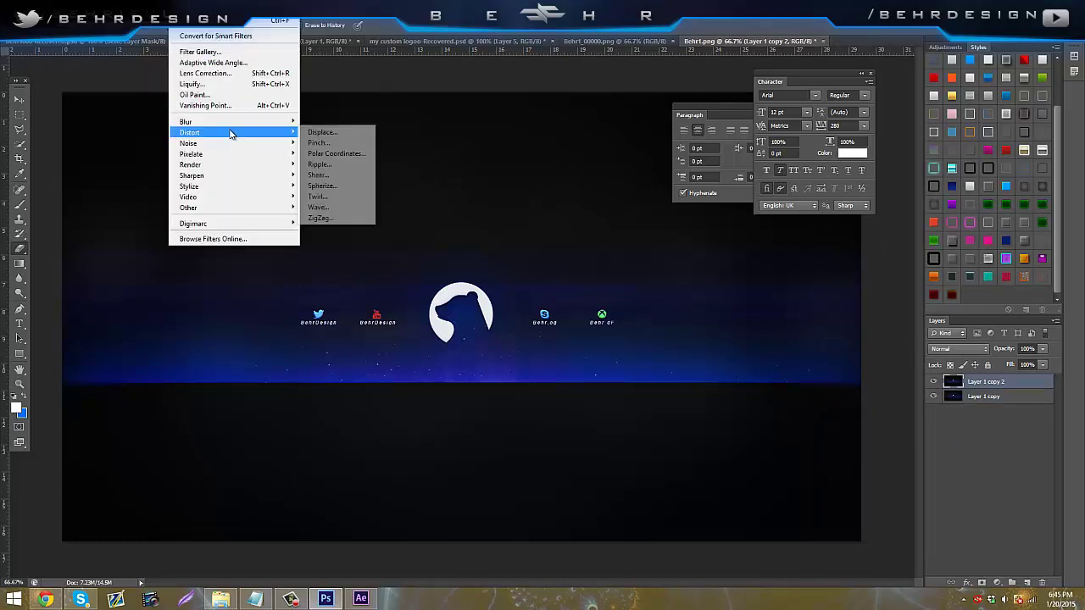
click(323, 132)
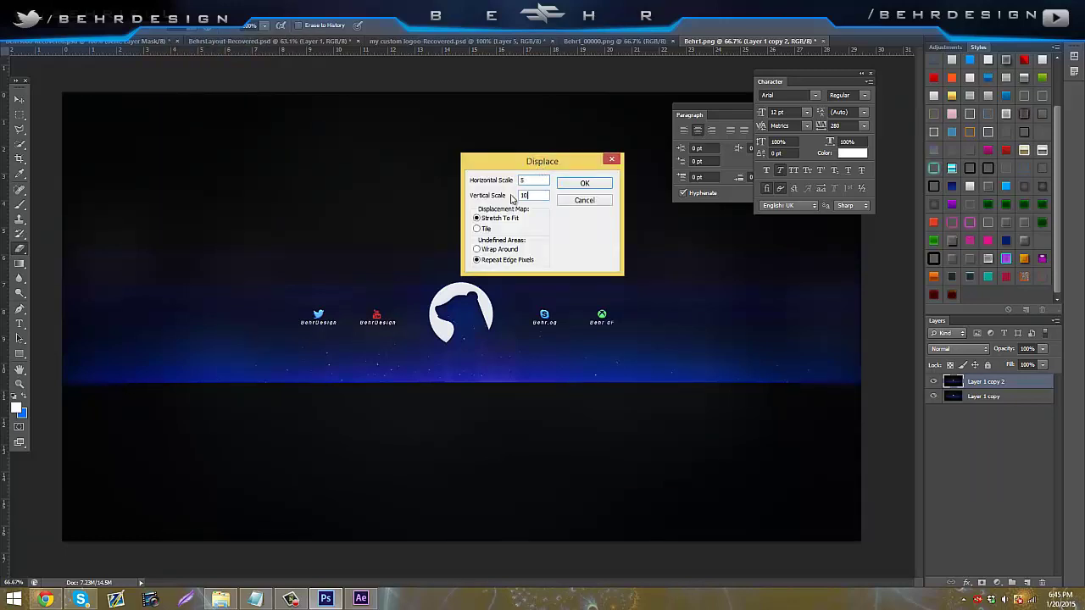
click(585, 183)
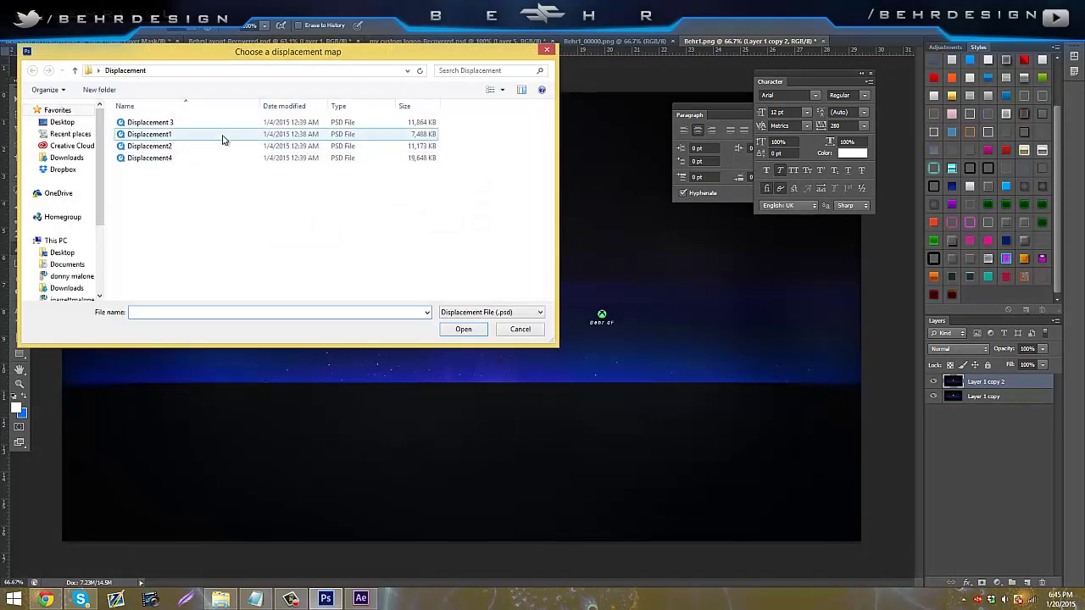
double_click(224, 136)
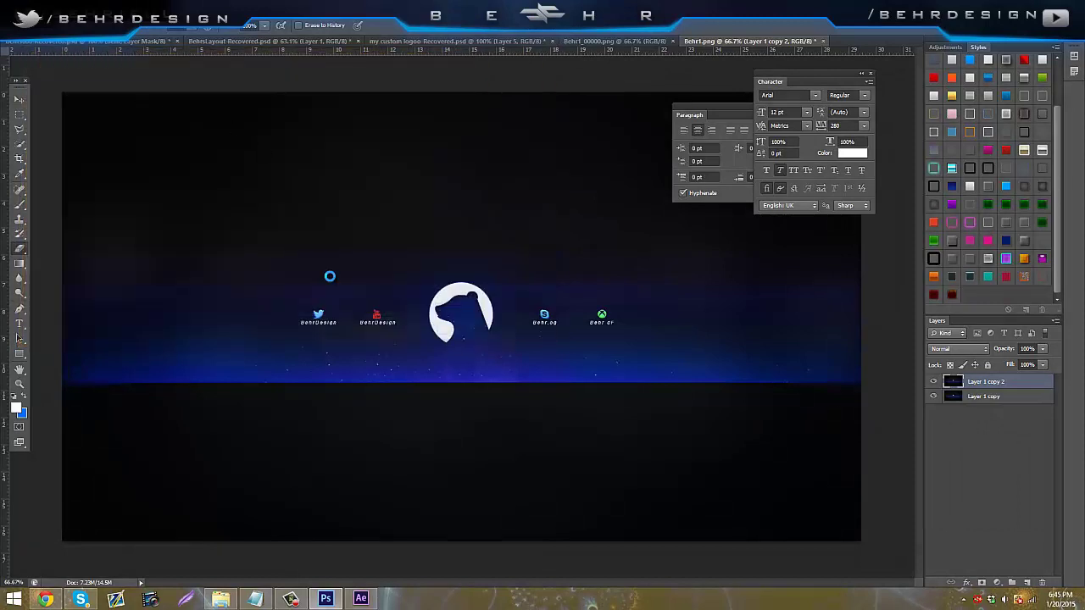
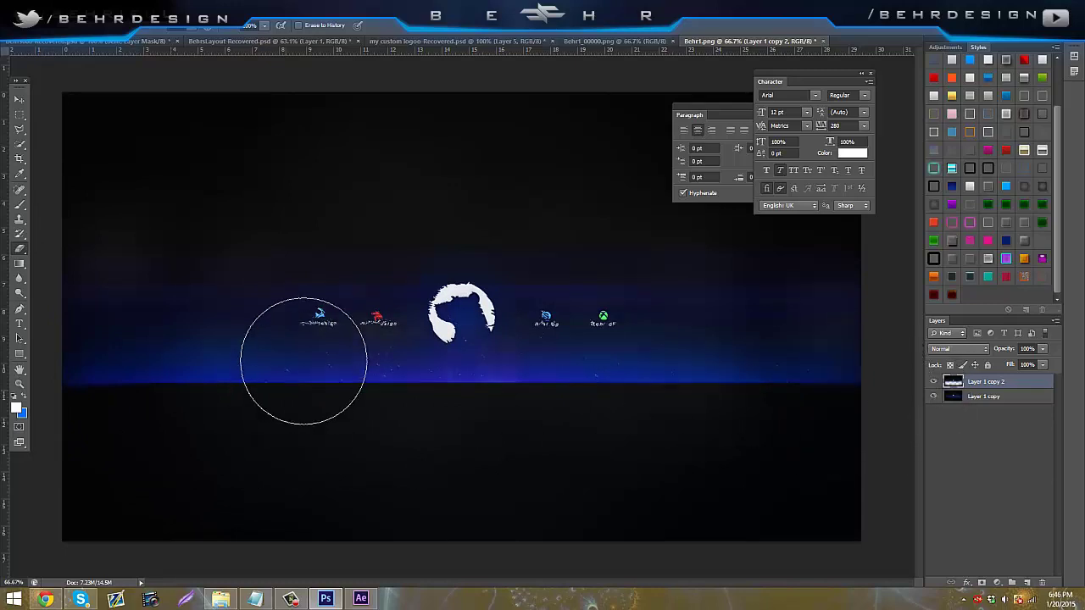
- Erase the displaced pixels over the Twitter and YouTube icons and their captions on the top layer
click(20, 383)
drag(332, 278, 354, 272)
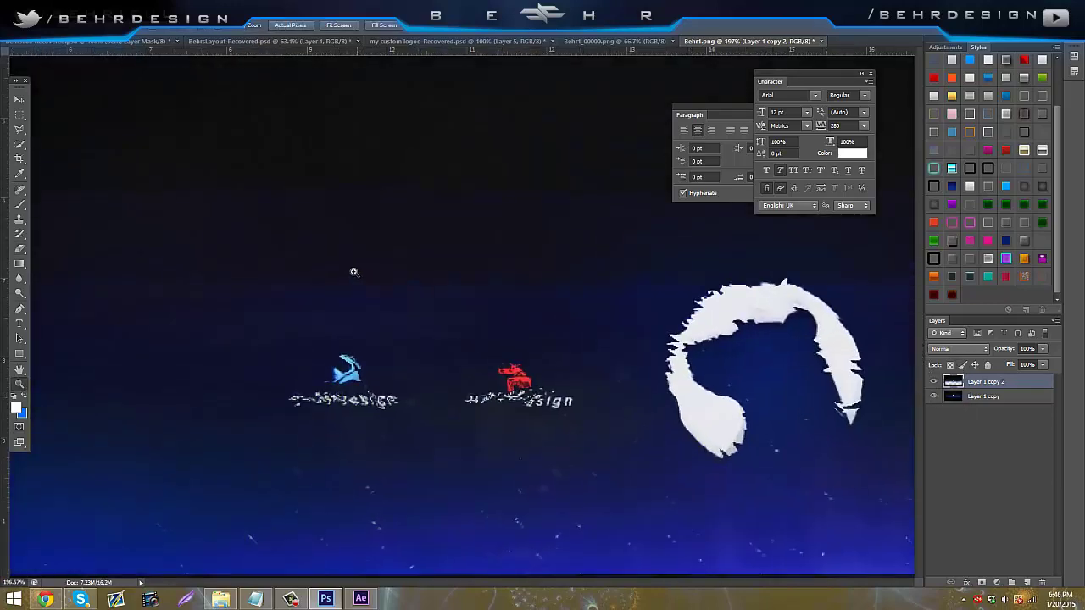
click(20, 249)
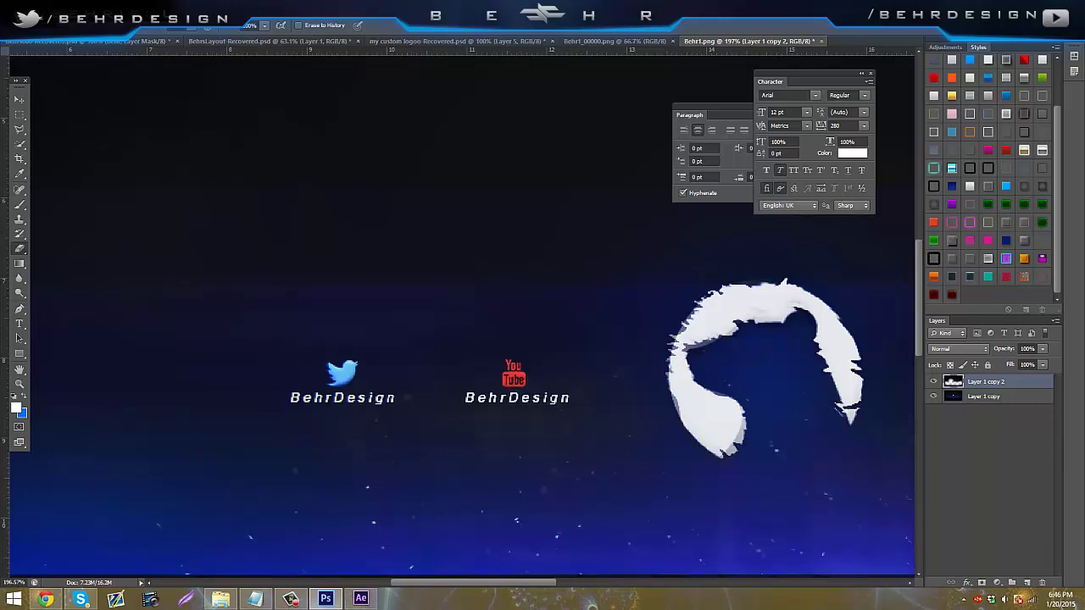
- Erase most of the displaced edges around the bear logo on the top layer with a 60 px Eraser brush
click(53, 26)
drag(50, 64, 59, 67)
click(551, 500)
drag(545, 583, 584, 583)
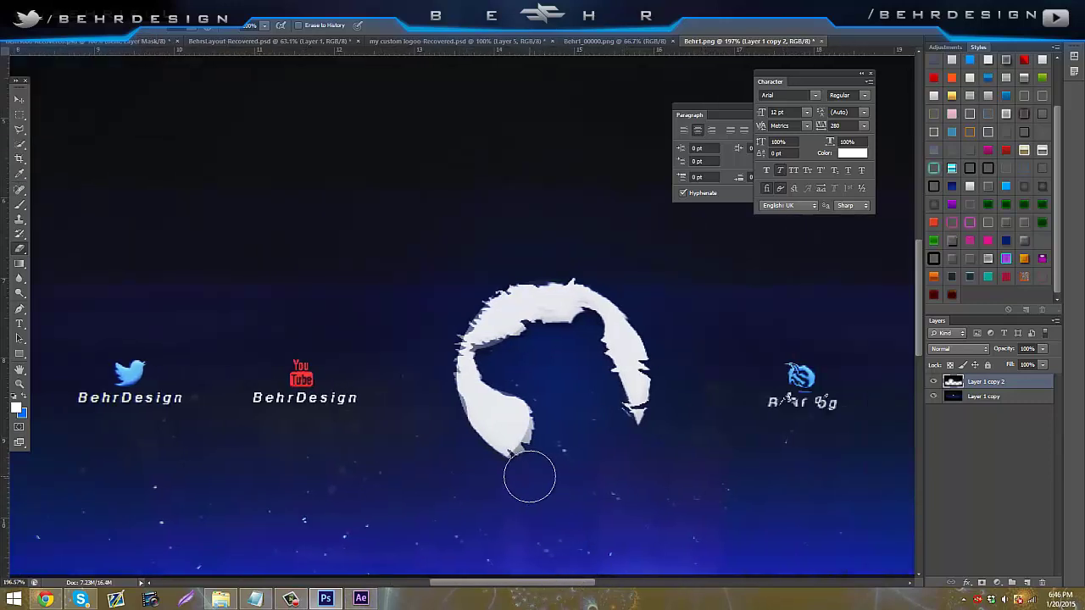
mouse_move(530, 477)
mouse_down()
mouse_move(539, 417)
mouse_move(507, 463)
mouse_move(469, 450)
mouse_up()
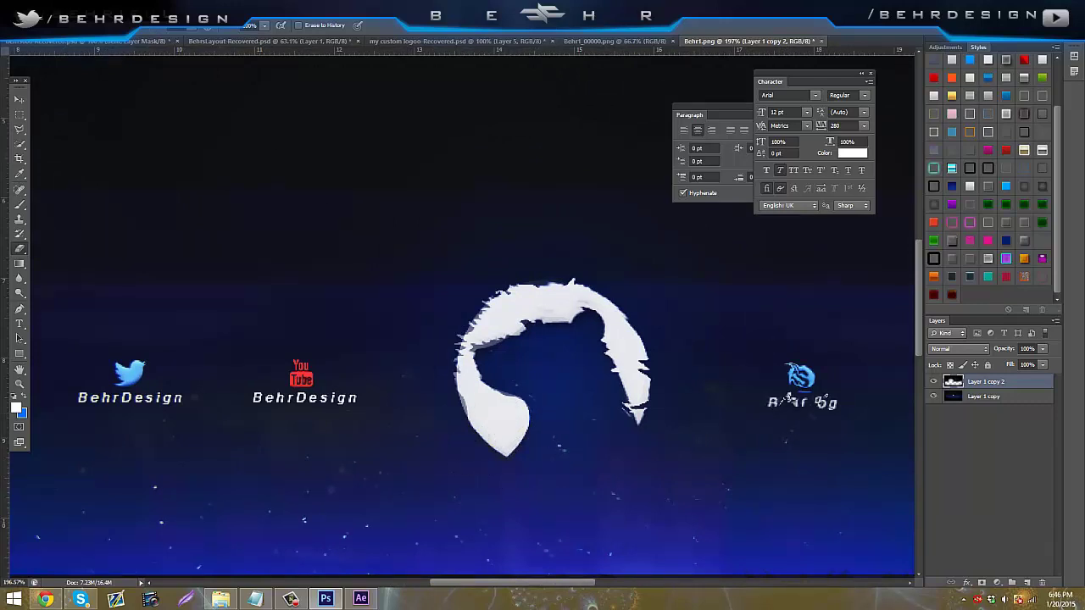
click(43, 25)
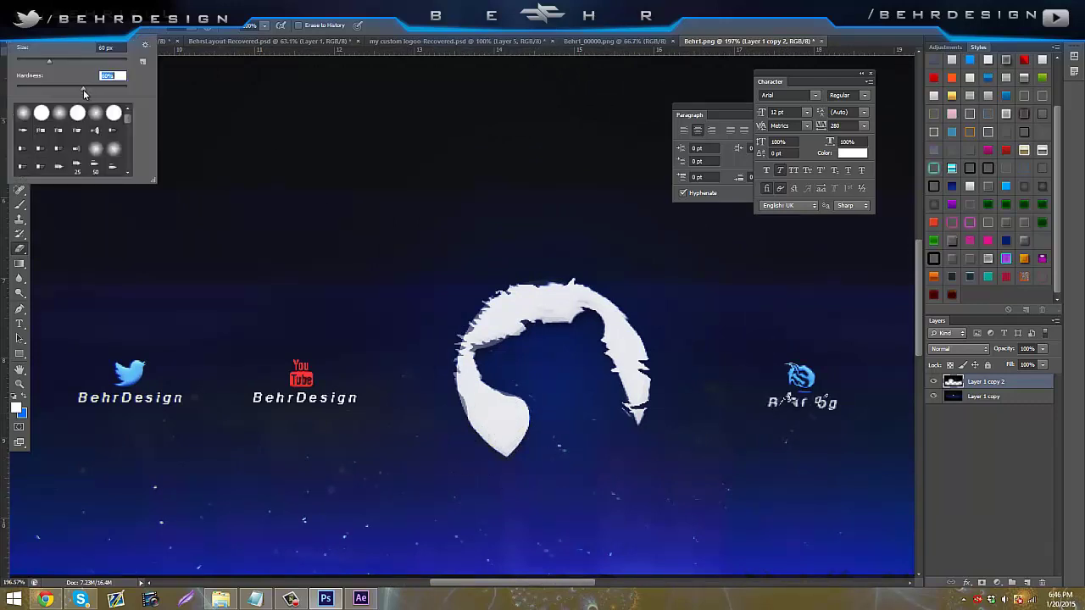
click(452, 411)
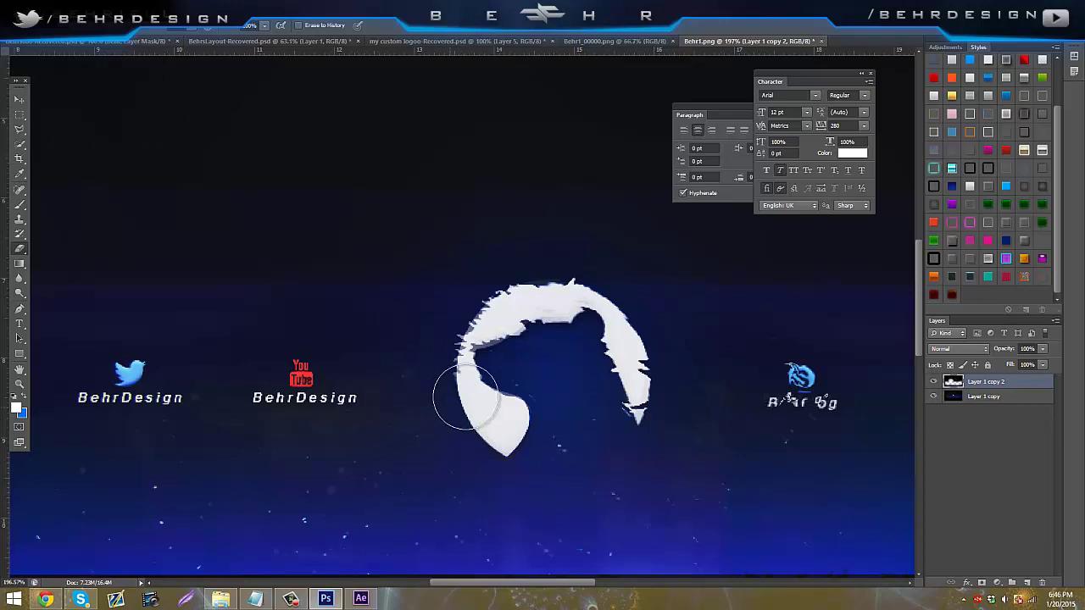
mouse_move(465, 398)
mouse_down()
mouse_move(486, 355)
mouse_move(433, 358)
mouse_move(518, 344)
mouse_move(478, 328)
mouse_move(490, 319)
mouse_move(521, 335)
mouse_move(522, 357)
mouse_move(562, 364)
mouse_move(553, 395)
mouse_move(566, 427)
mouse_move(571, 329)
mouse_move(501, 359)
mouse_move(513, 431)
mouse_move(583, 322)
mouse_move(582, 339)
mouse_move(653, 314)
mouse_move(610, 282)
mouse_move(666, 323)
mouse_move(658, 406)
mouse_up()
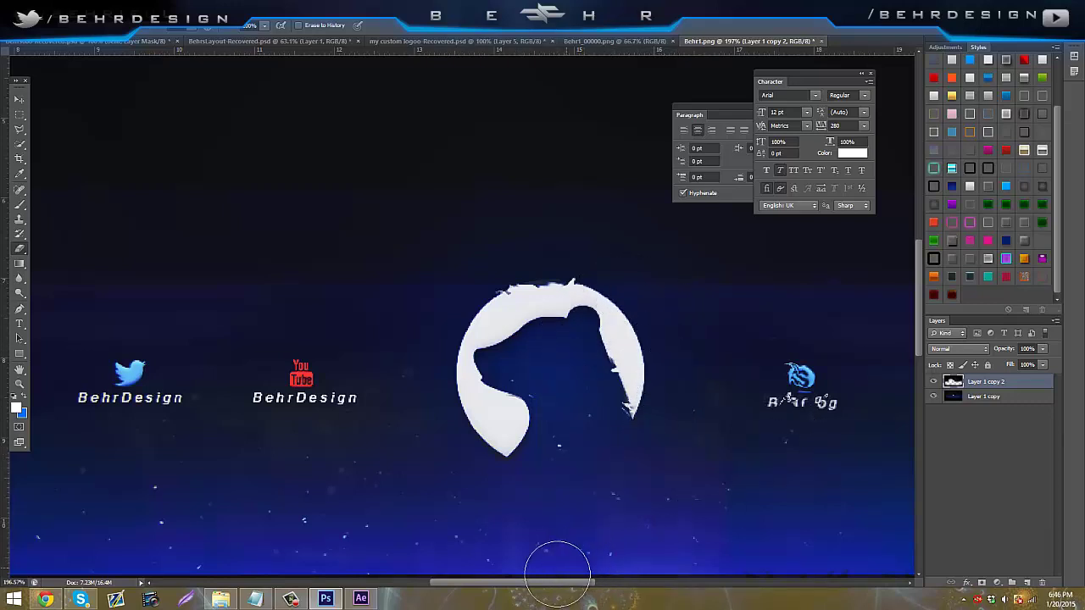
- Erase the displaced pixels over the Skype and Xbox icons and their captions on the top layer
mouse_move(834, 341)
mouse_down()
mouse_move(776, 409)
mouse_move(784, 371)
mouse_move(819, 405)
mouse_up()
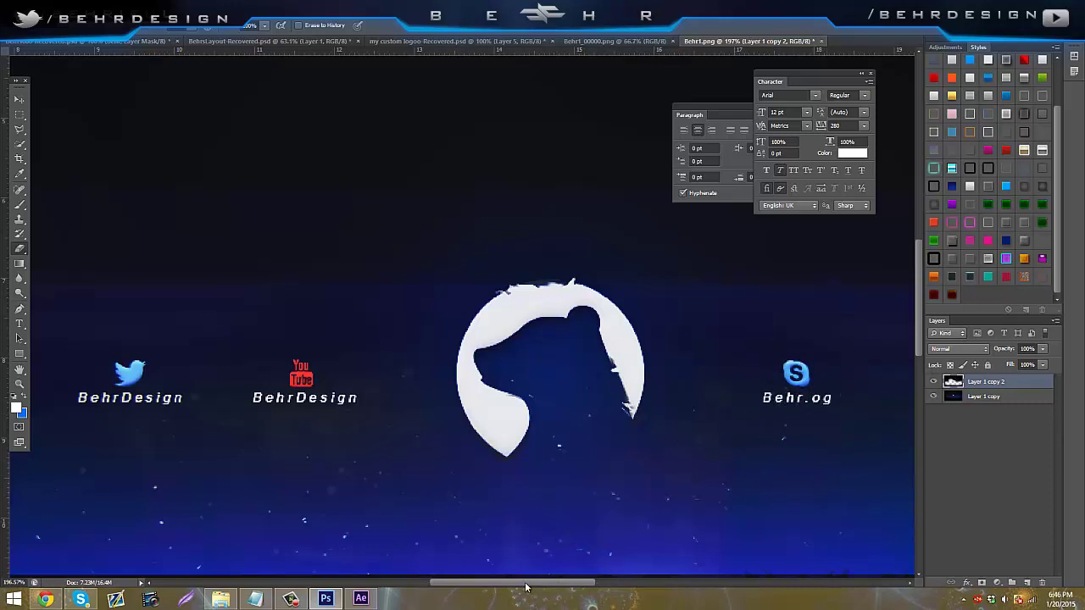
drag(526, 586, 619, 586)
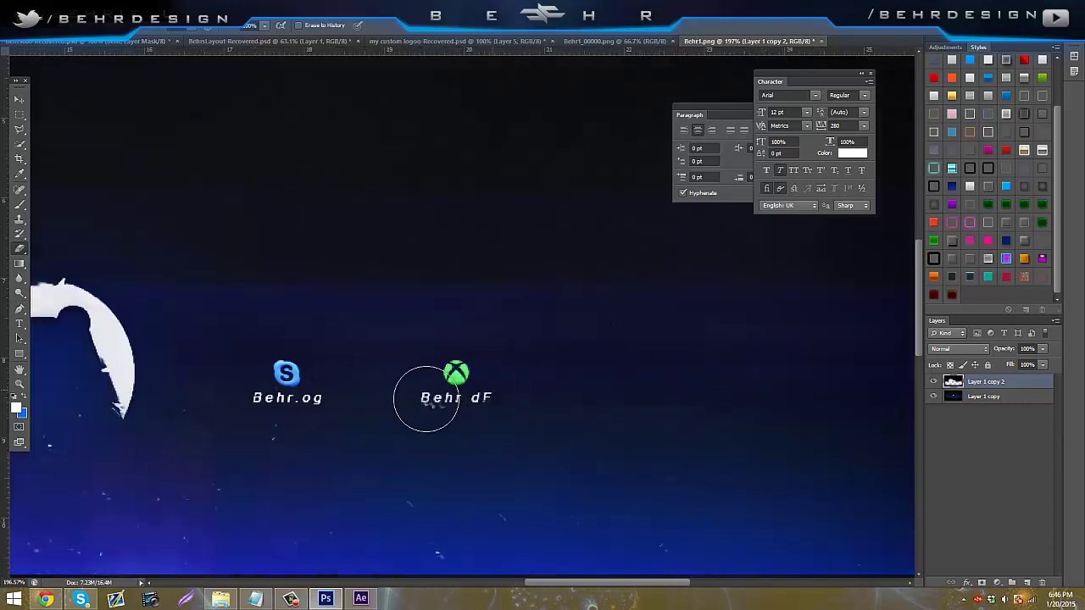
click(20, 385)
drag(346, 341, 291, 335)
drag(428, 288, 458, 288)
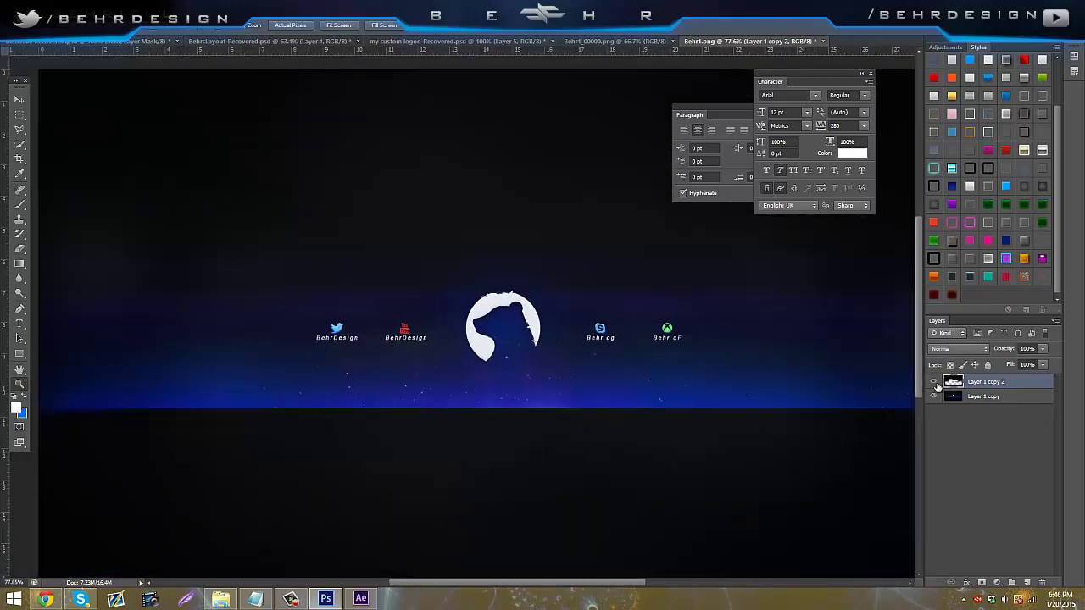
- Merge Layer 1 copy with the hidden displaced layer and duplicate the merged layer
shift+click(983, 396)
right_click(983, 395)
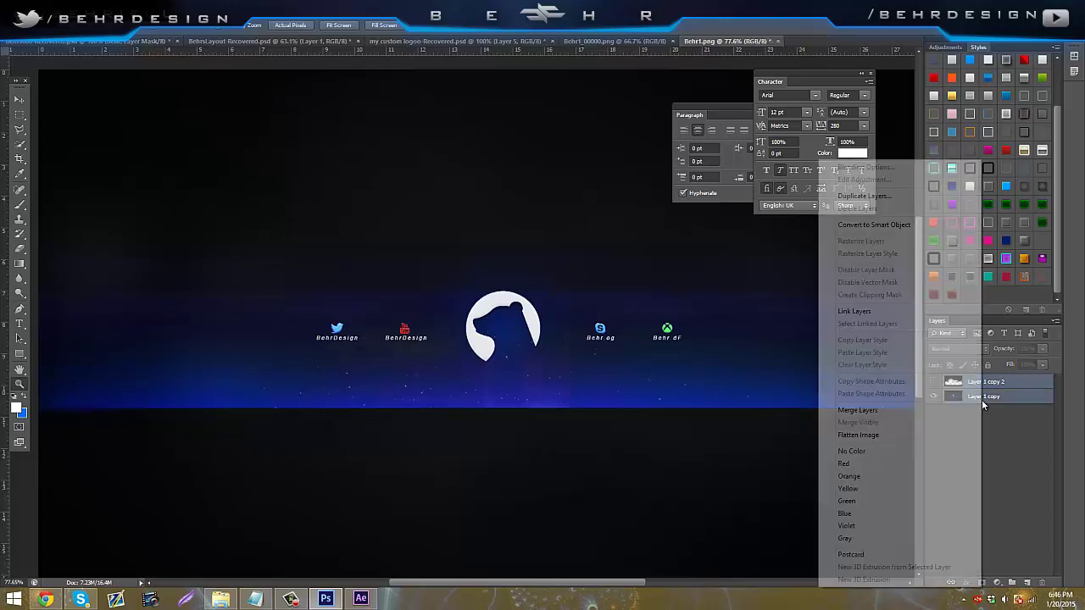
click(932, 414)
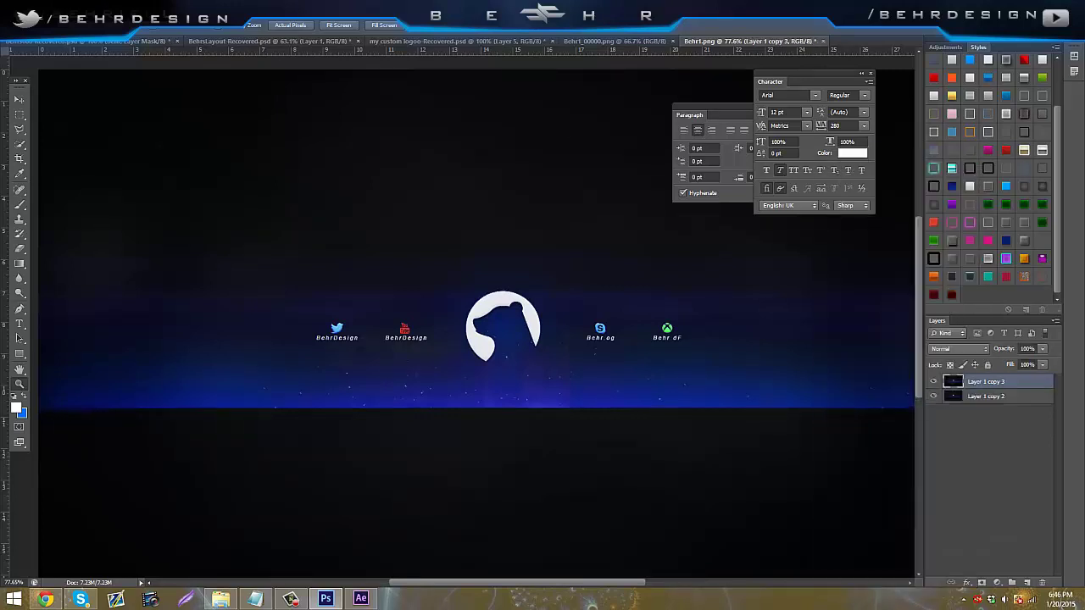
- Render a 105mm Prime lens flare at 100% brightness in the banner's upper-left area and set the layer's opacity to 15%
click(191, 10)
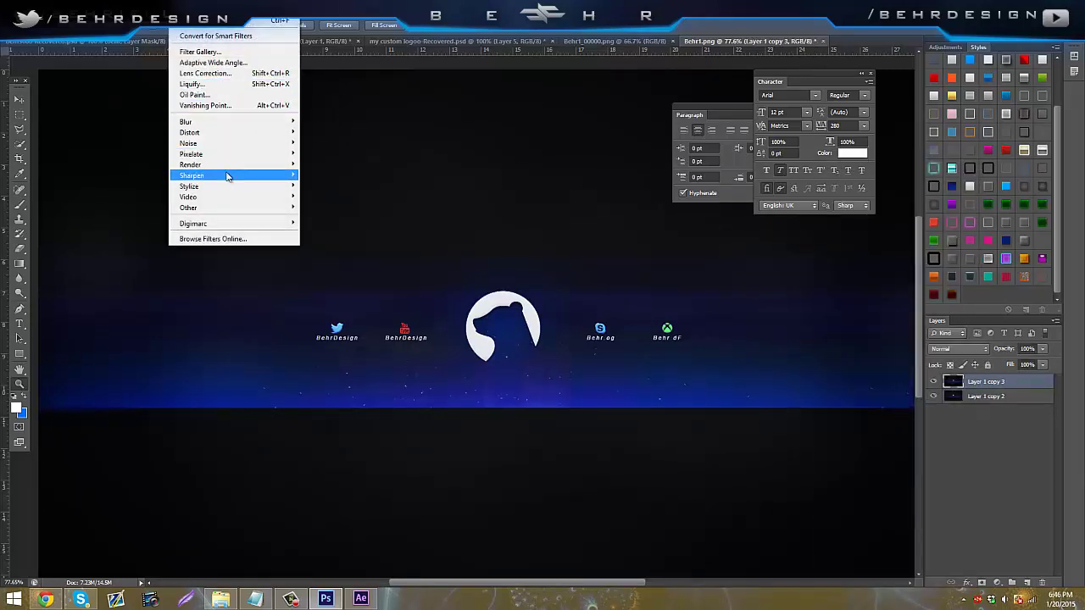
mouse_move(235, 164)
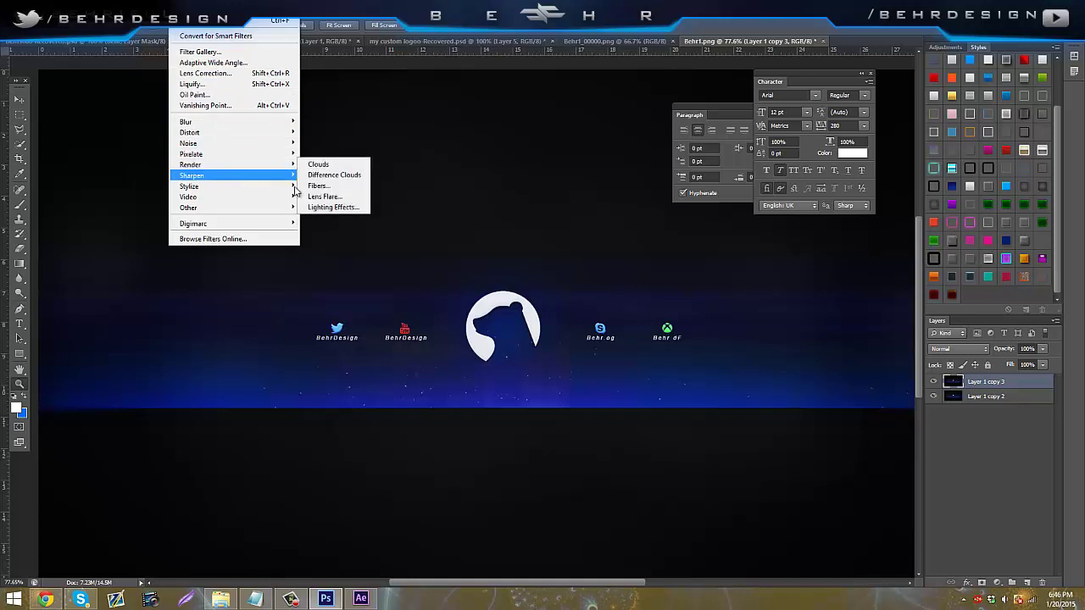
click(325, 196)
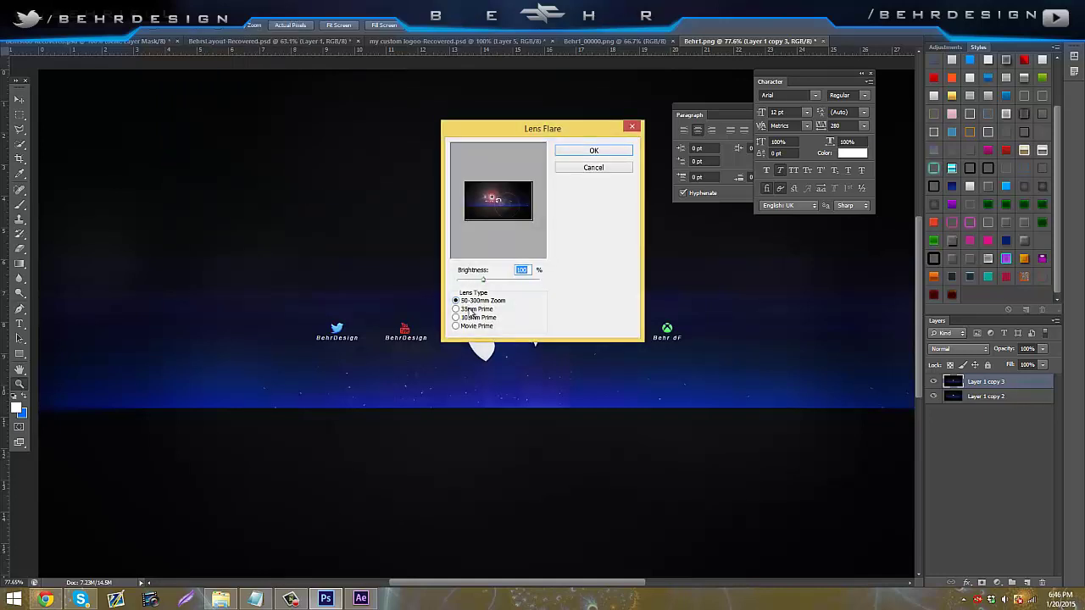
click(472, 310)
click(473, 317)
click(475, 326)
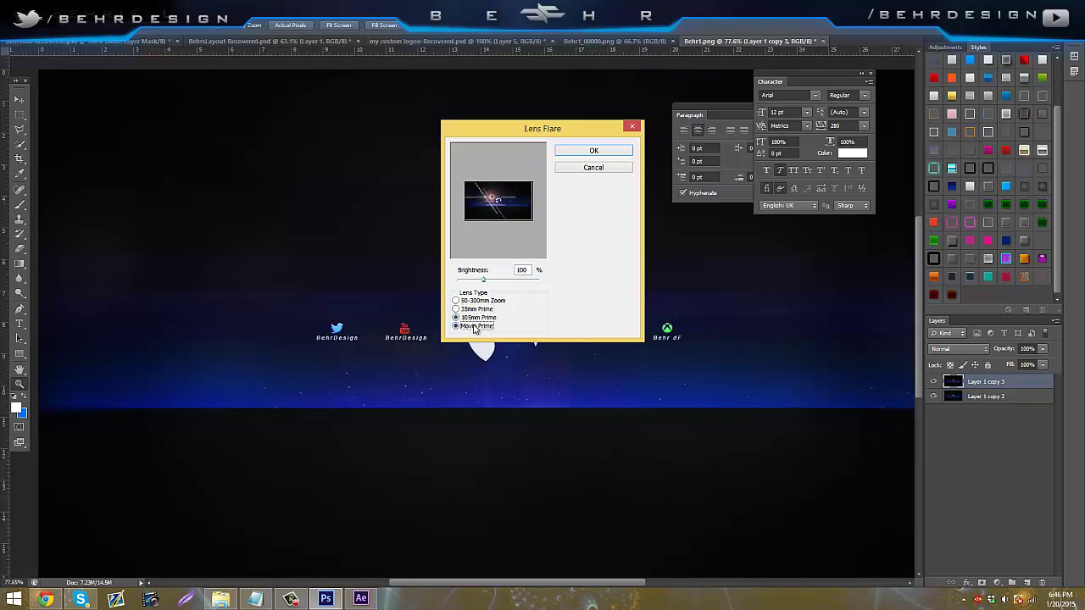
click(473, 301)
click(473, 317)
click(483, 191)
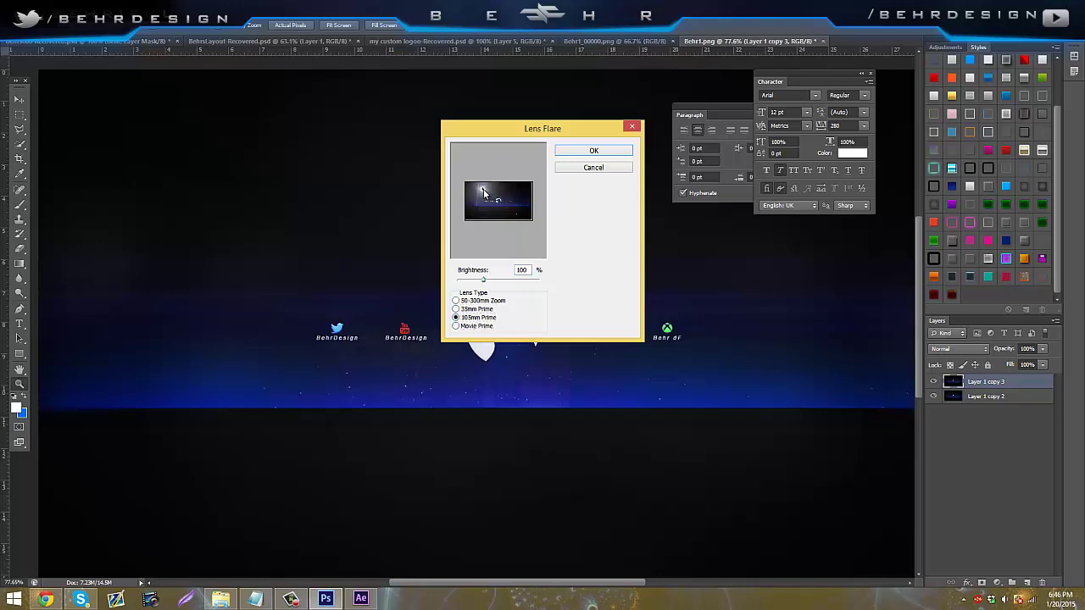
click(593, 150)
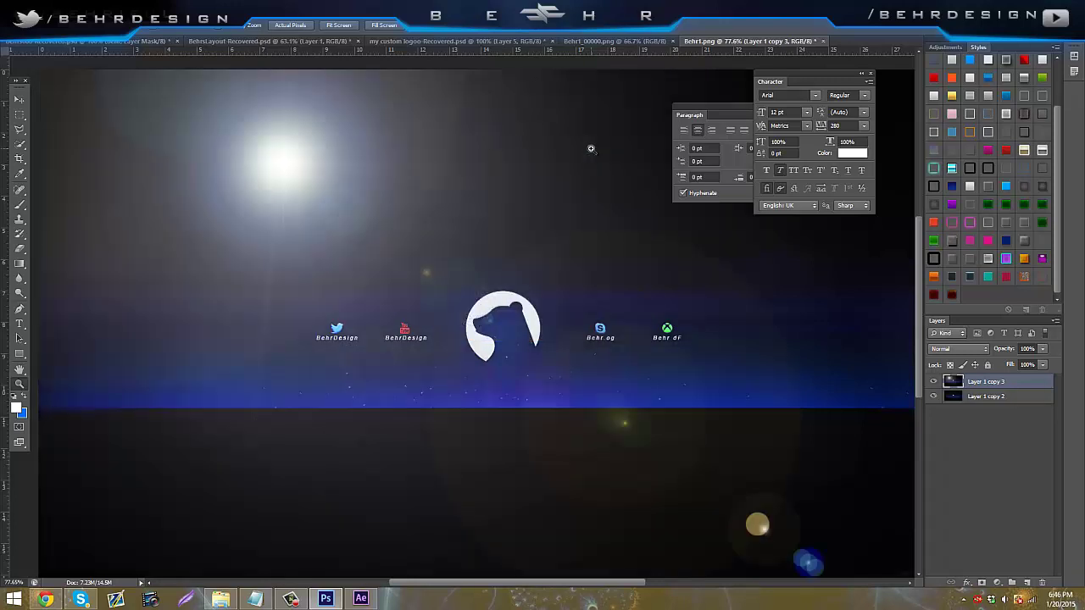
click(1042, 348)
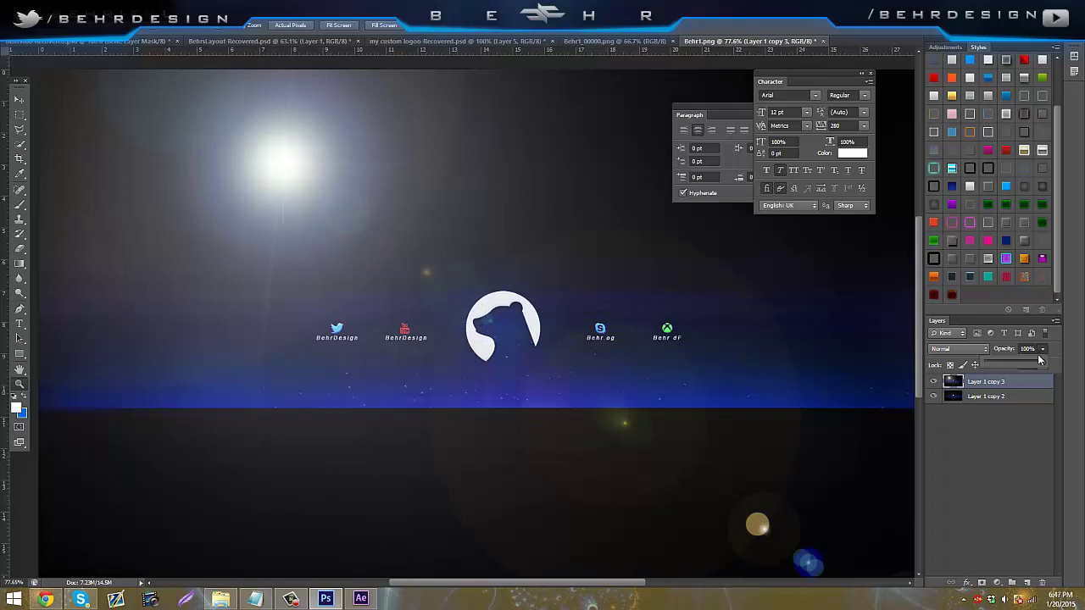
drag(1042, 365, 993, 361)
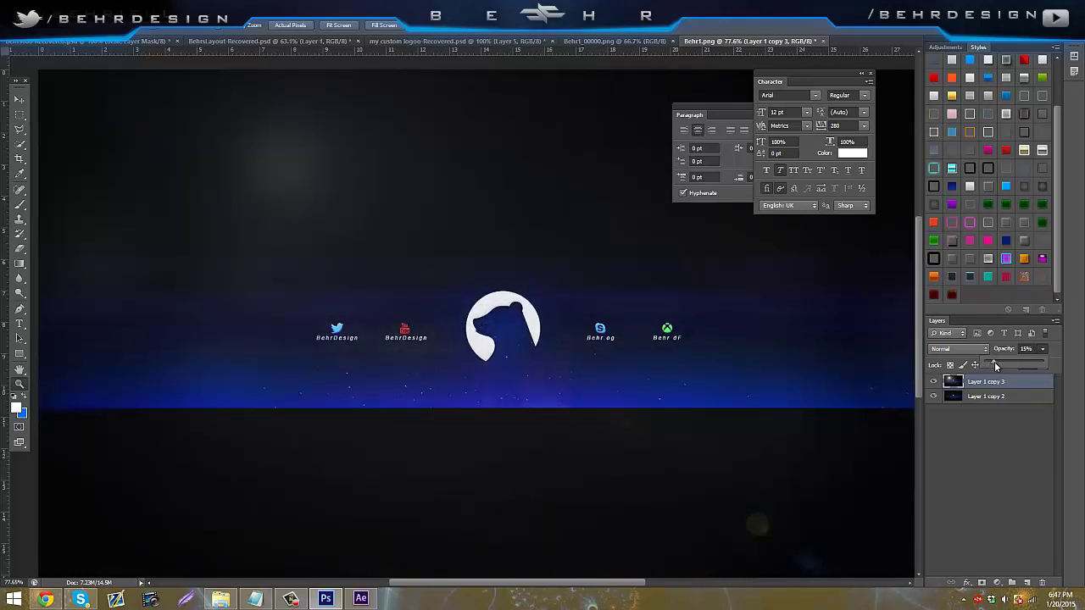
- Hide the lens flare layer and merge it with Layer 1 copy 2 into a single layer
click(933, 381)
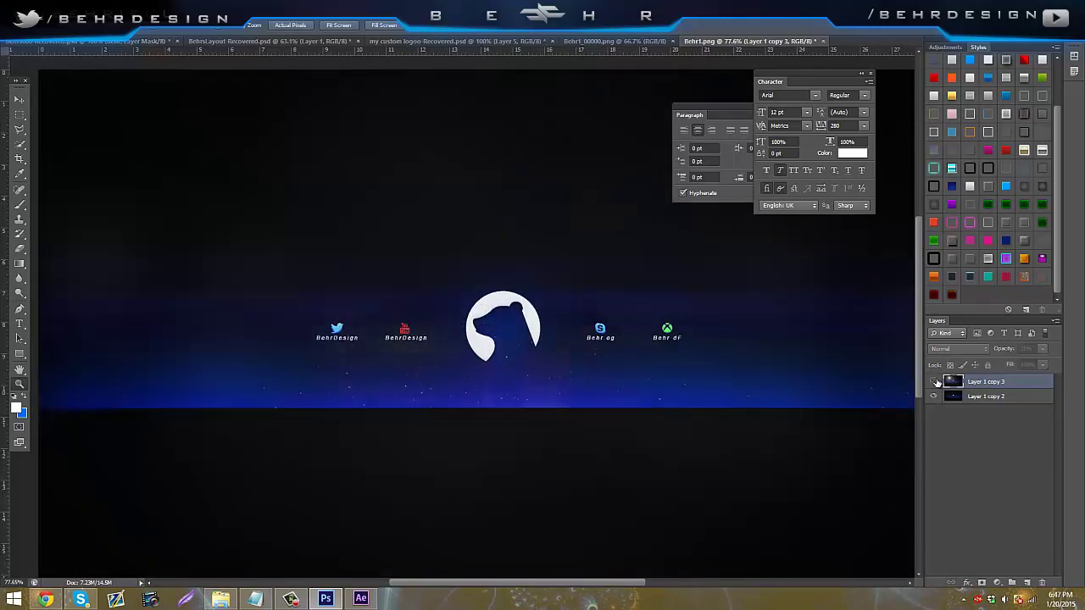
shift+click(1007, 396)
right_click(1008, 396)
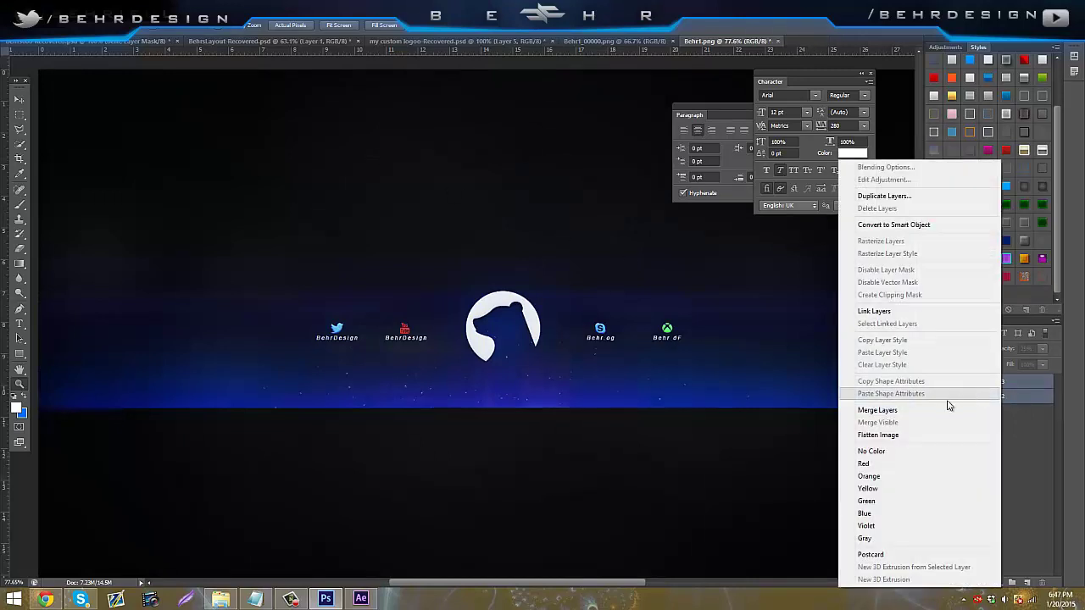
click(932, 411)
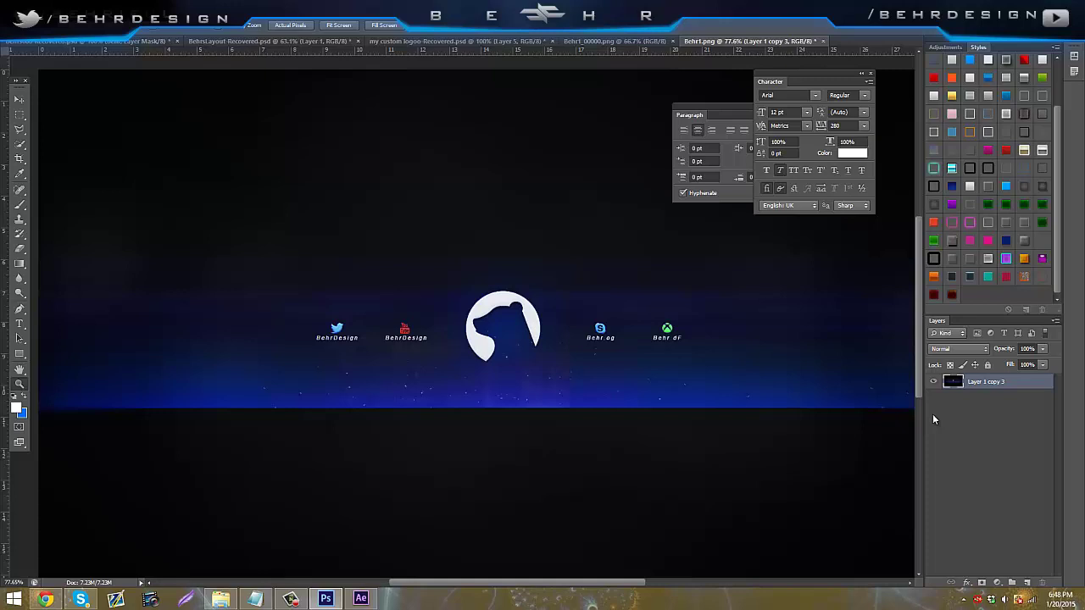
click(287, 601)
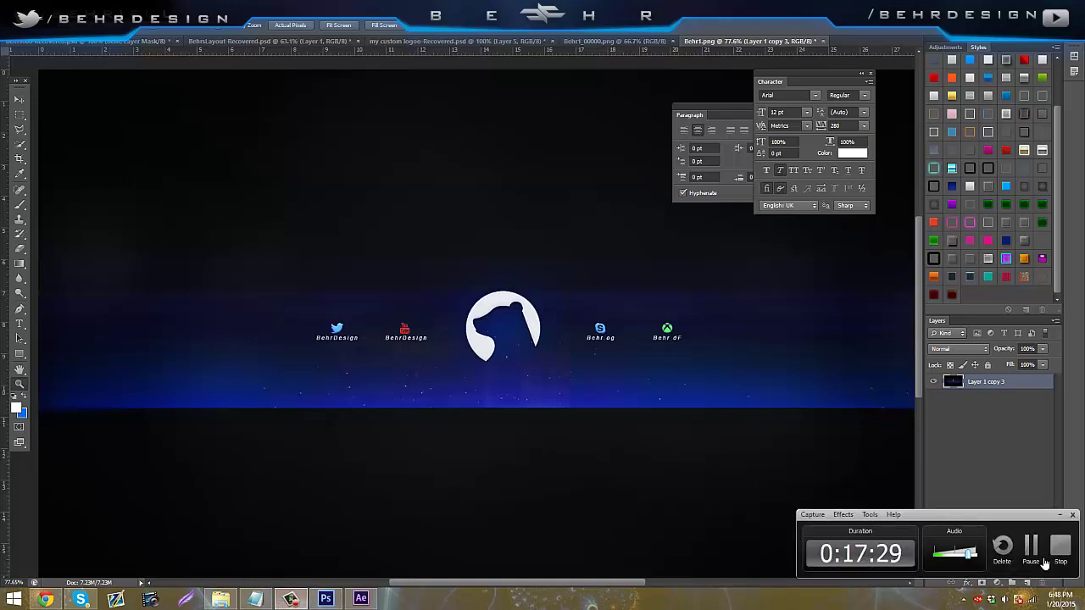